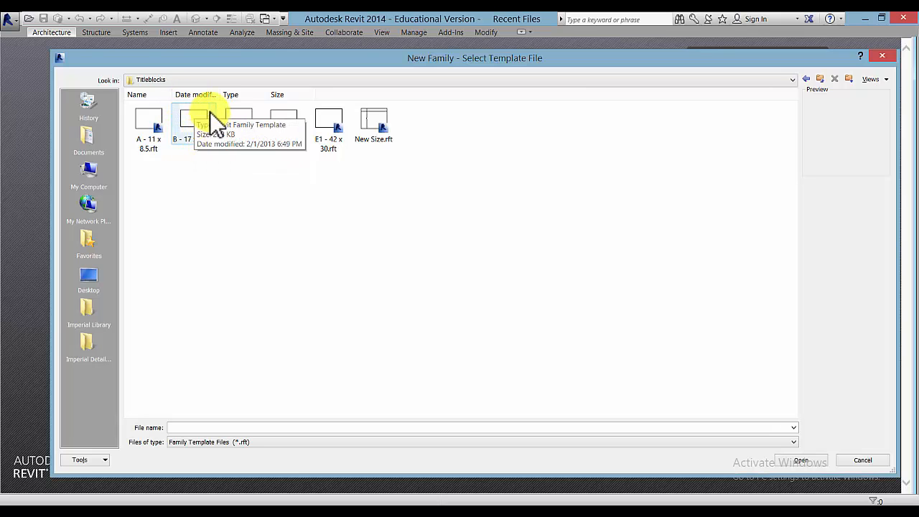
Dismiss the new family template selection and open the existing B 11 x 17 Horizontal title block family from the Titleblocks library folder
{"action": "left_click", "coordinate": [864, 460]}
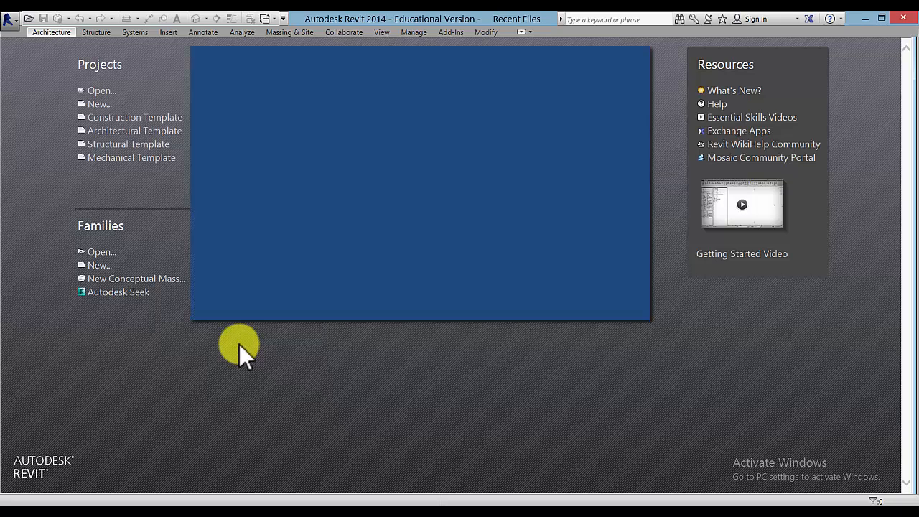
{"action": "left_click", "coordinate": [101, 252]}
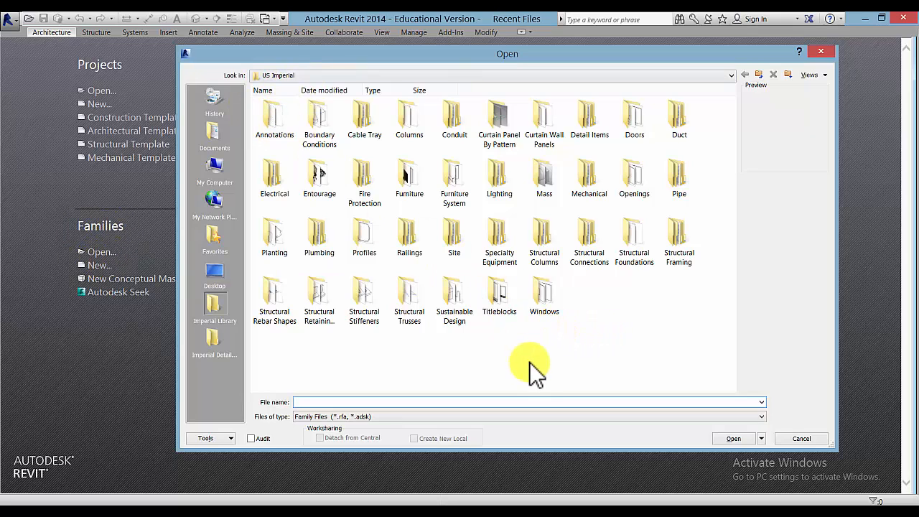
{"action": "left_click", "coordinate": [505, 294]}
{"action": "double_click", "coordinate": [505, 294]}
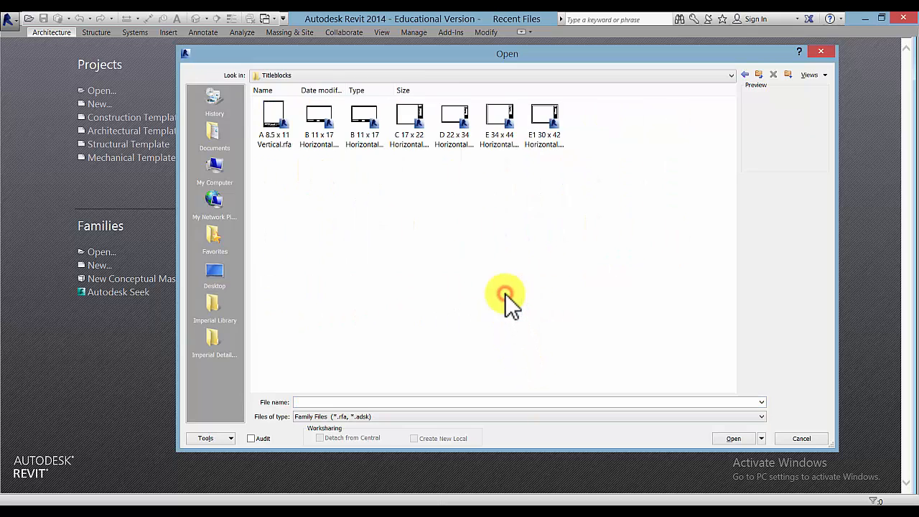
{"action": "double_click", "coordinate": [327, 123]}
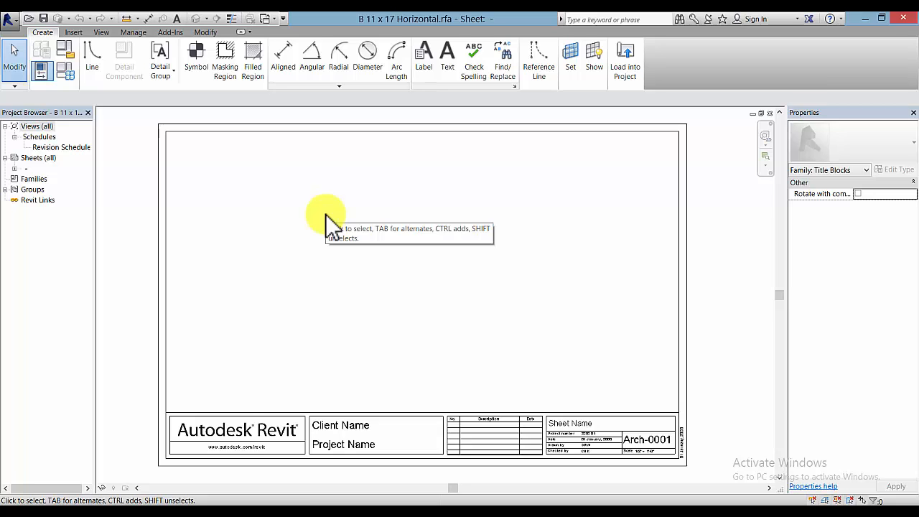
Save a copy of the title block family as B 11 x 17 Horizontal New.rfa
{"action": "left_click", "coordinate": [9, 20]}
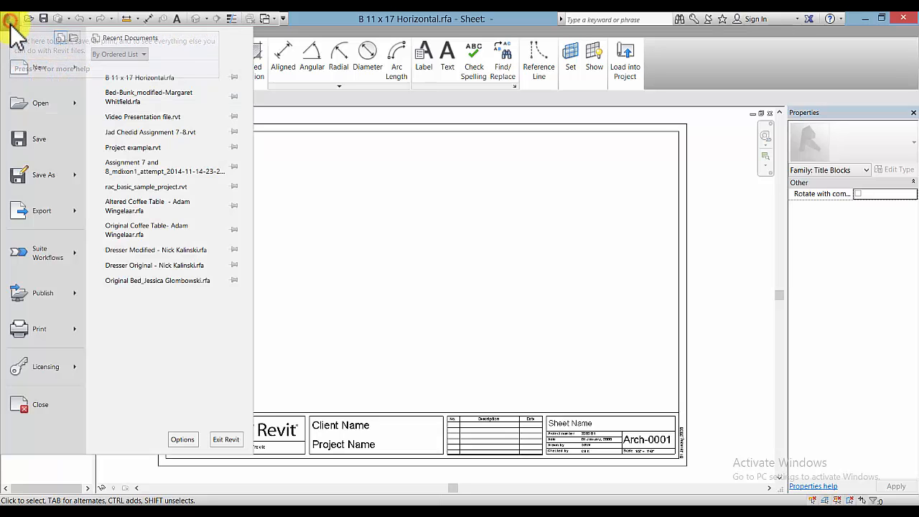
{"action": "mouse_move", "coordinate": [49, 176]}
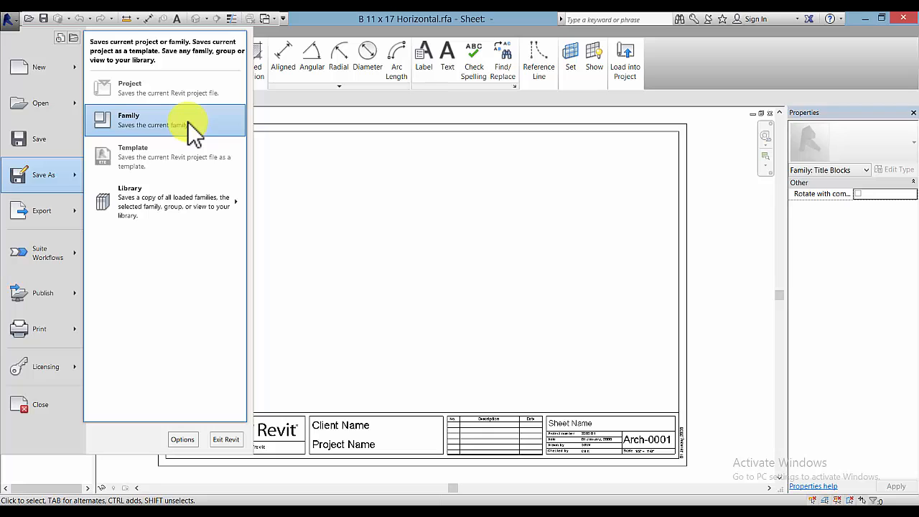
{"action": "left_click", "coordinate": [188, 132]}
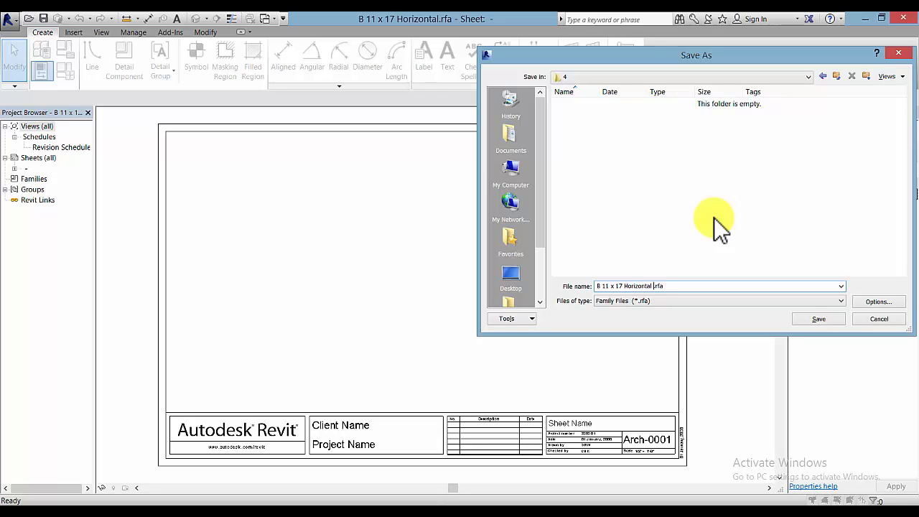
{"action": "type", "text": "New"}
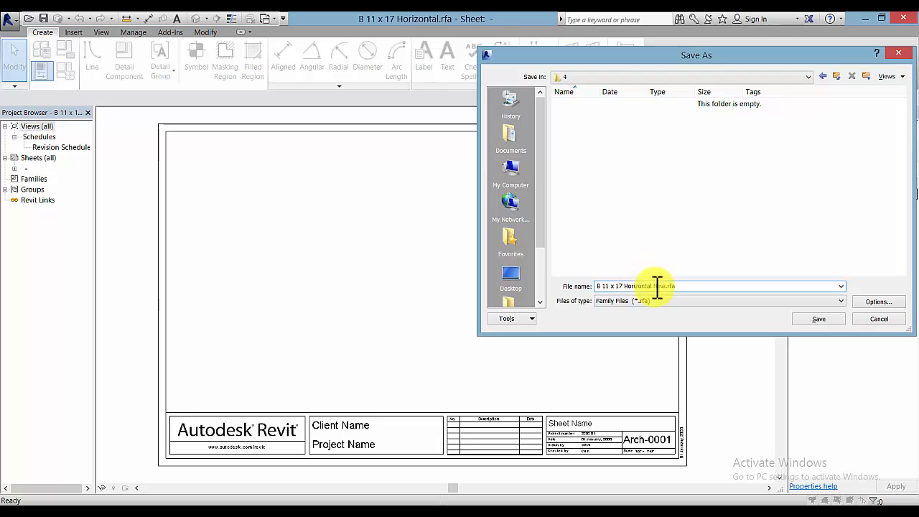
{"action": "left_click", "coordinate": [833, 321]}
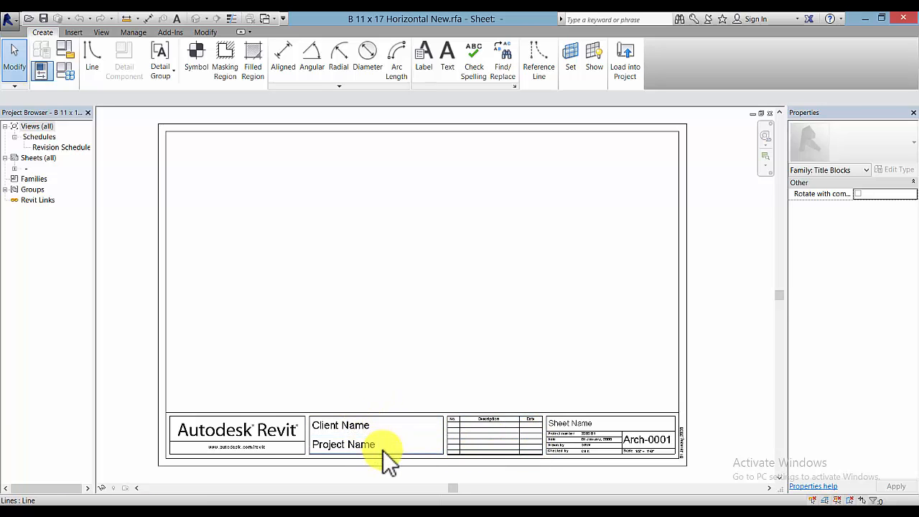
Delete the Autodesk Revit logo with its web address and the horizontal dividing line from the title block's logo box
{"action": "left_click", "coordinate": [291, 433]}
{"action": "key", "text": "Delete"}
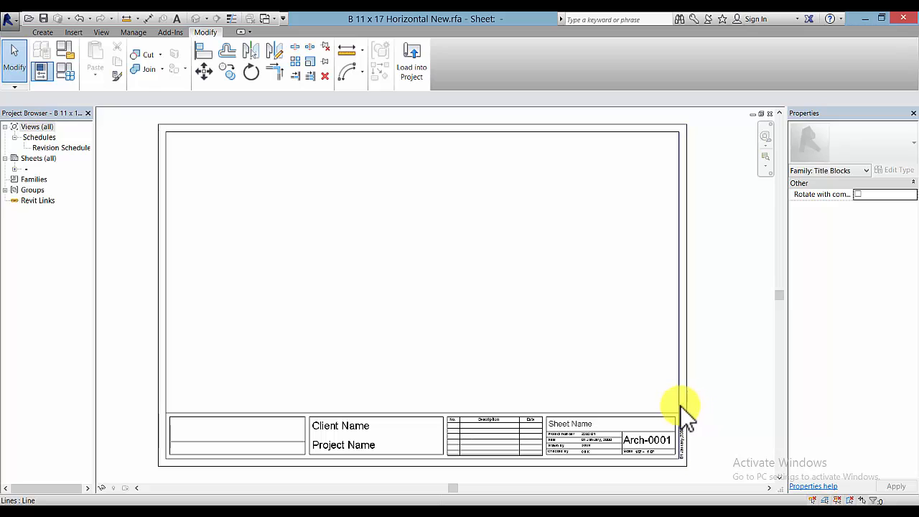
{"action": "left_click", "coordinate": [588, 431]}
{"action": "scroll", "coordinate": [649, 456], "scroll_direction": "up", "scroll_amount": 4}
{"action": "left_click", "coordinate": [482, 305]}
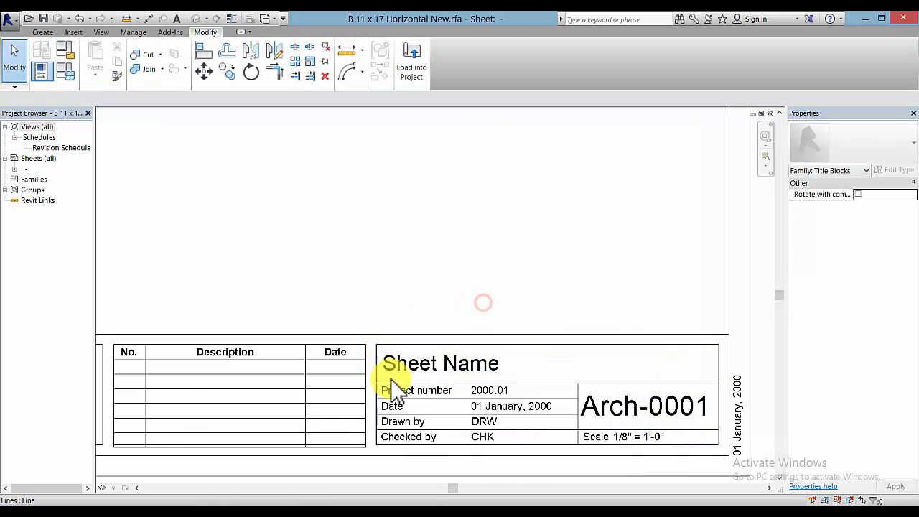
{"action": "scroll", "coordinate": [426, 440], "scroll_direction": "down", "scroll_amount": 5}
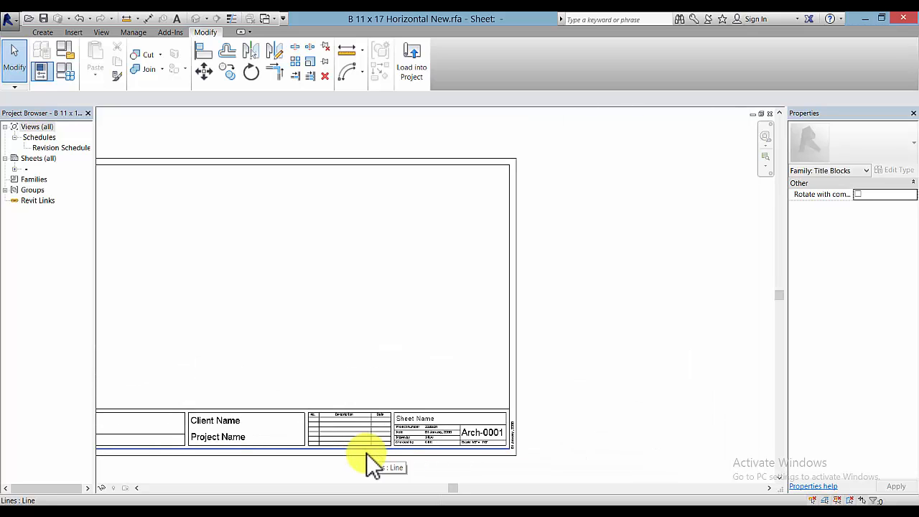
{"action": "middle_click_drag", "start_coordinate": [366, 456], "coordinate": [529, 454]}
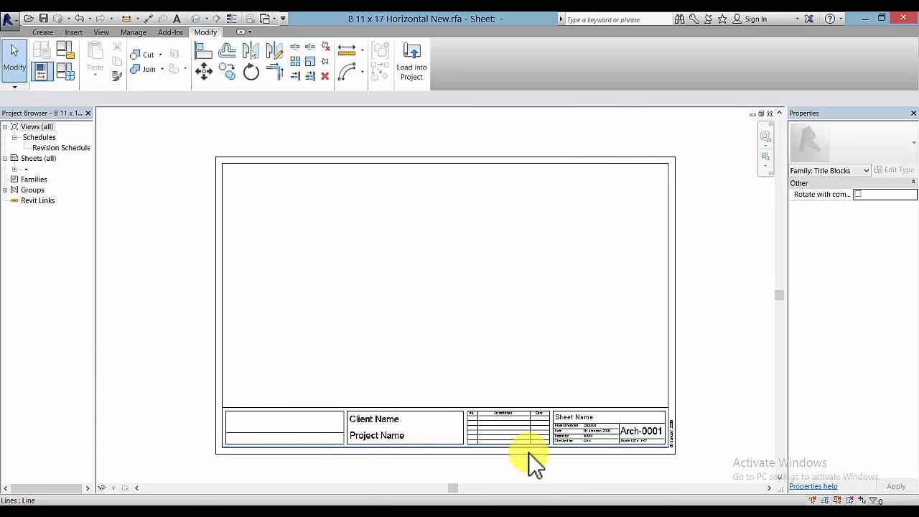
{"action": "left_click", "coordinate": [311, 433]}
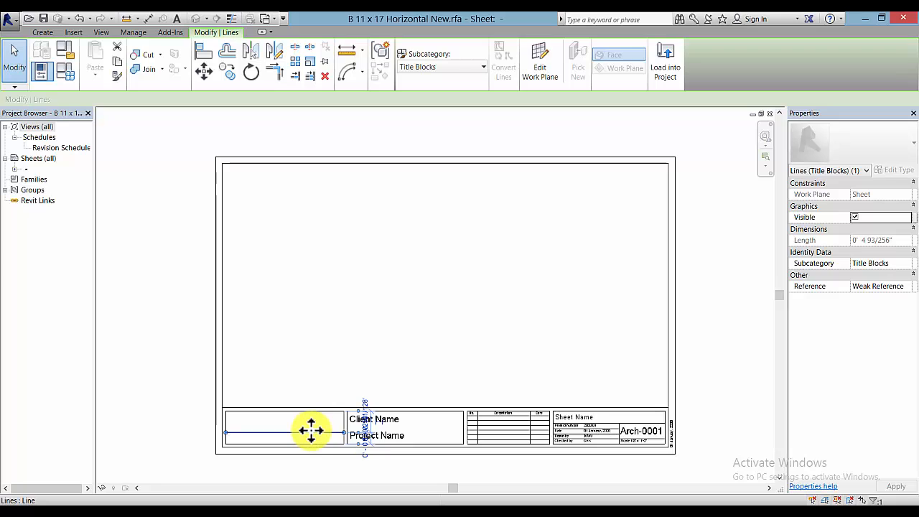
{"action": "key", "text": "Delete"}
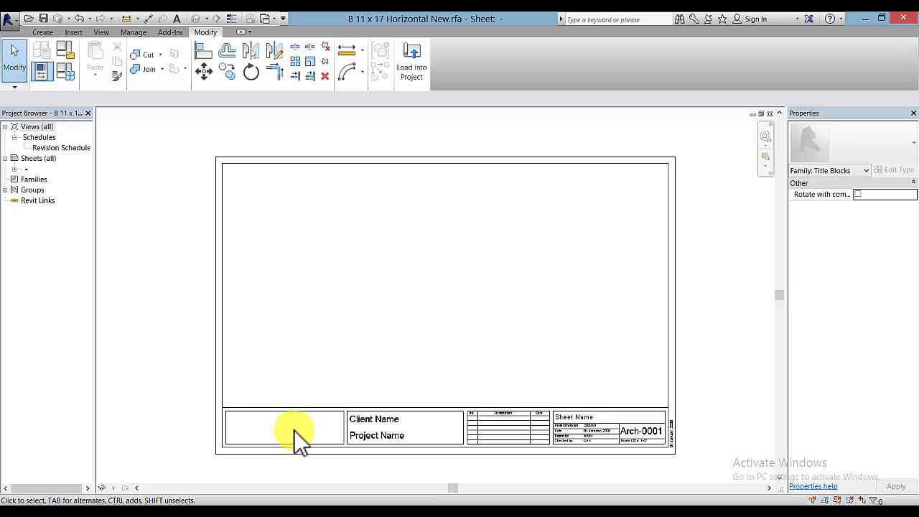
Insert the your logo.png image in the middle of the empty logo box, and save and close the title block family
{"action": "left_click", "coordinate": [76, 33]}
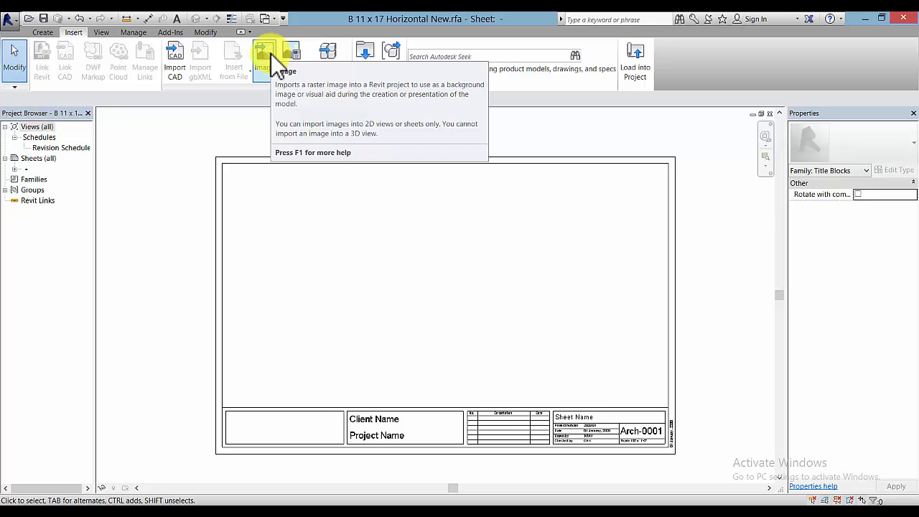
{"action": "left_click", "coordinate": [270, 53]}
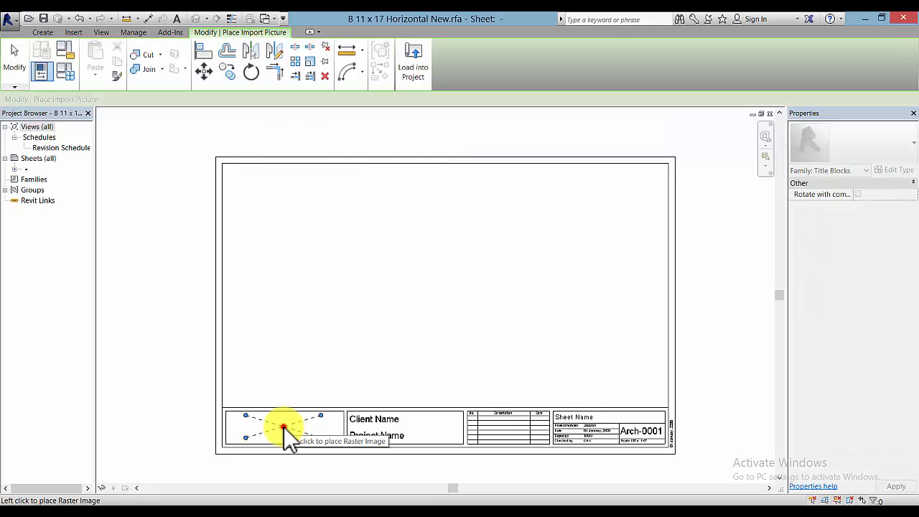
{"action": "left_click", "coordinate": [284, 426]}
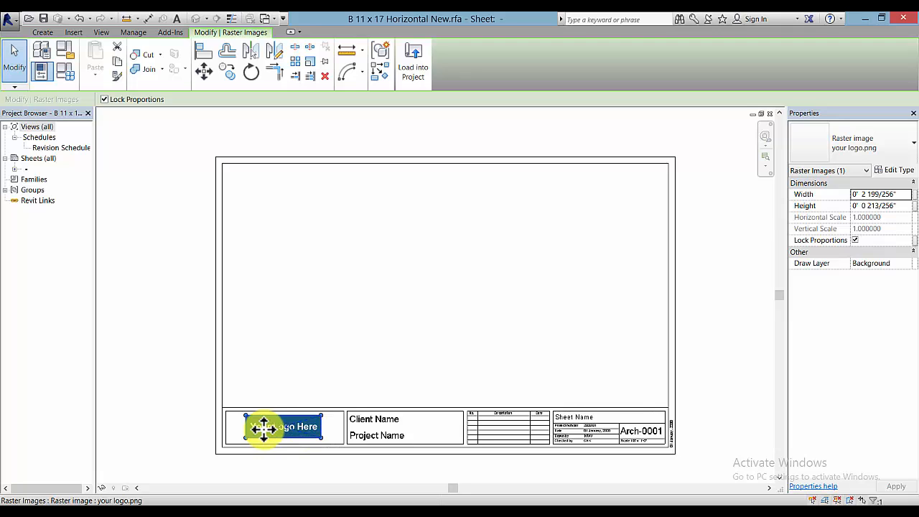
{"action": "left_click", "coordinate": [320, 388]}
{"action": "left_click", "coordinate": [44, 17]}
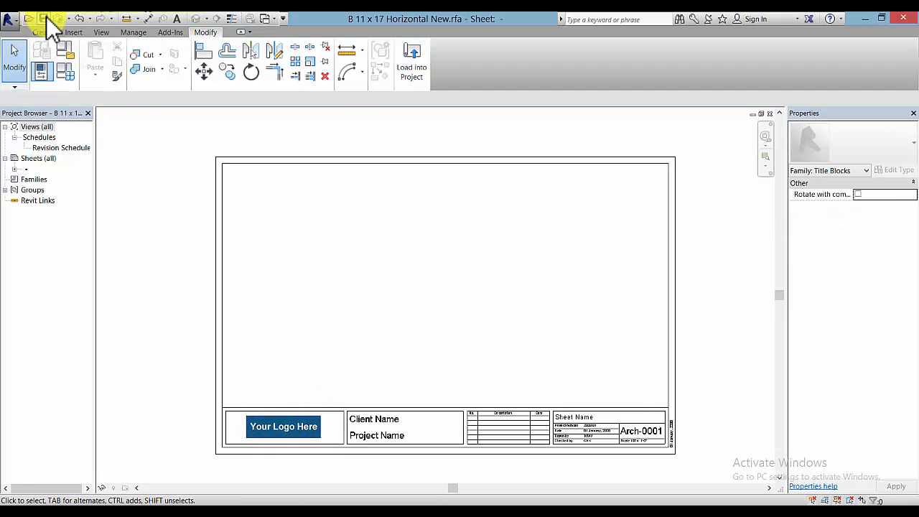
{"action": "left_click", "coordinate": [770, 113]}
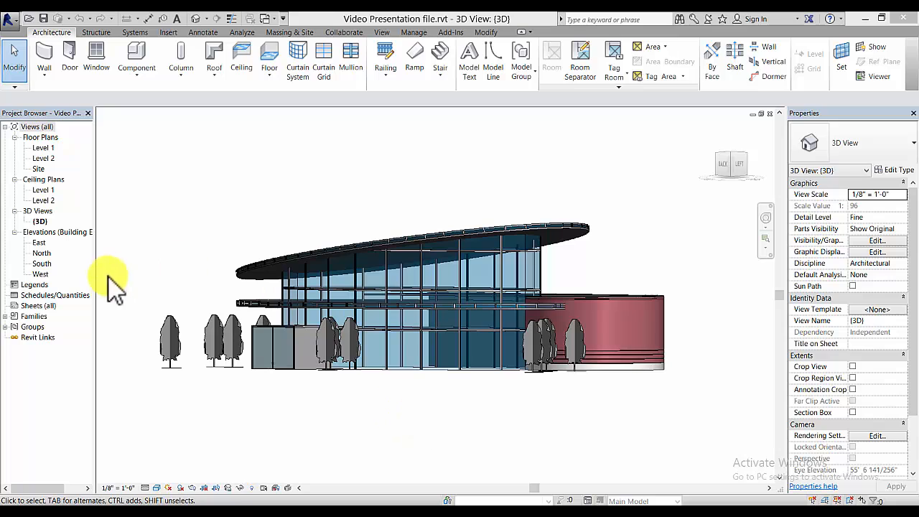
Create a new sheet in the project using the B 11 x 17 Horizontal New title block
{"action": "left_click", "coordinate": [38, 307]}
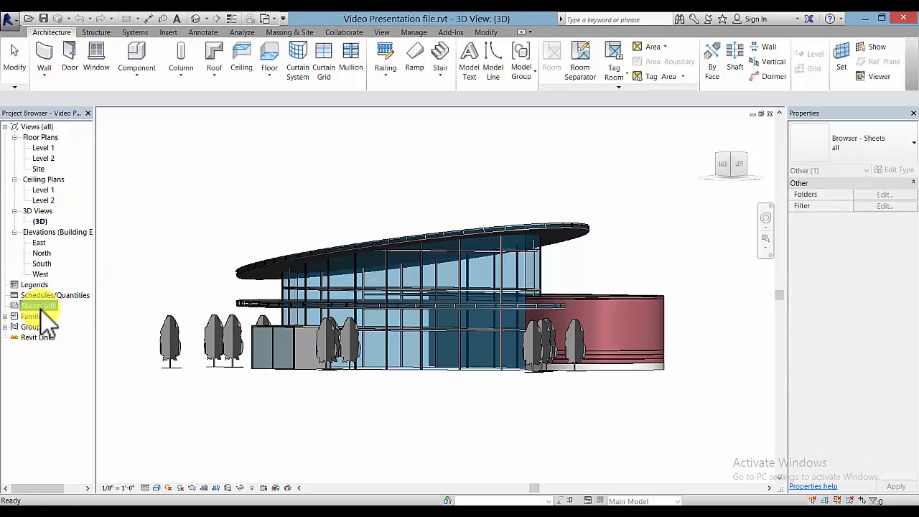
{"action": "right_click", "coordinate": [39, 309]}
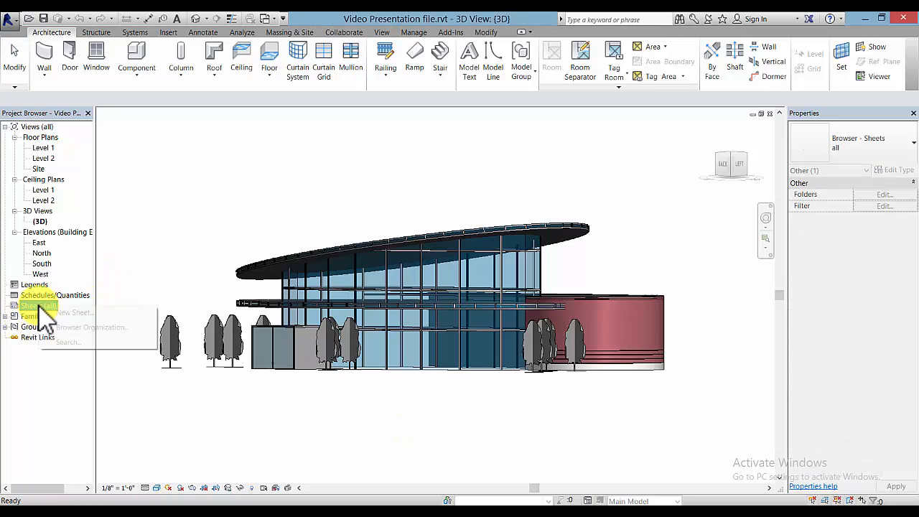
{"action": "left_click", "coordinate": [75, 313]}
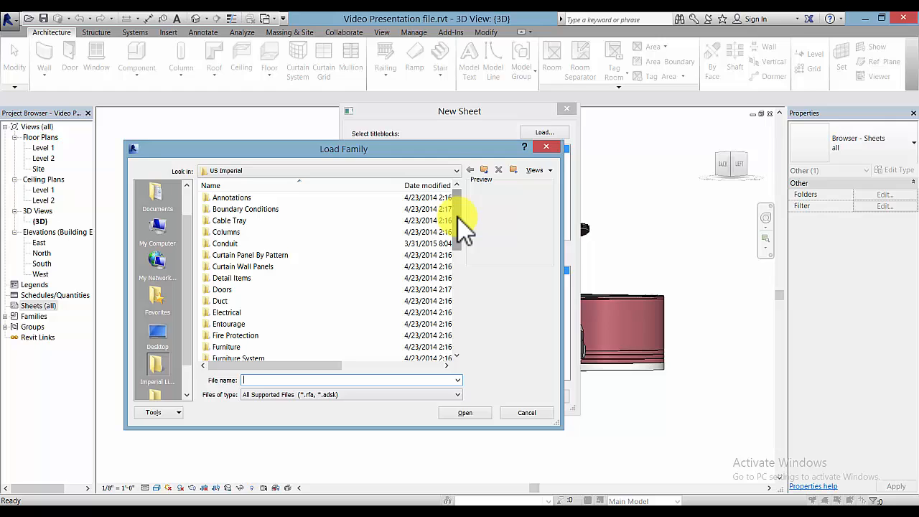
{"action": "key", "text": "Escape"}
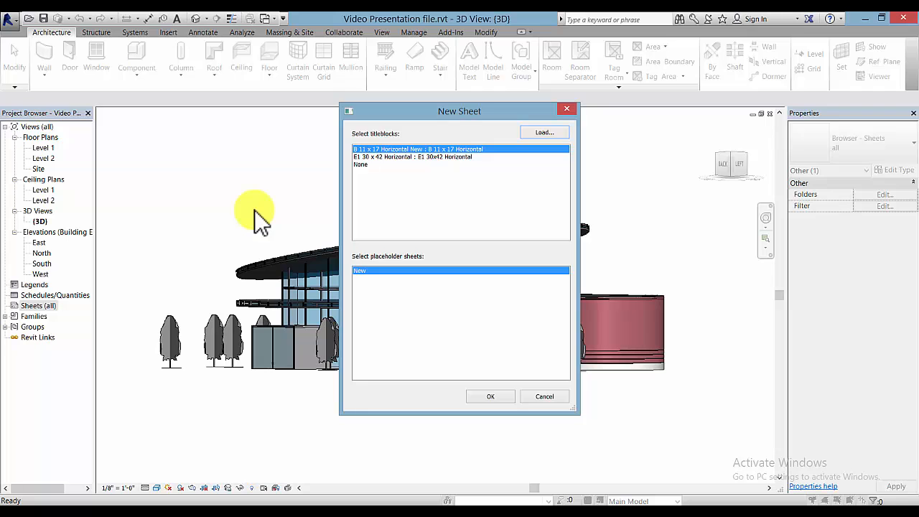
{"action": "left_click", "coordinate": [491, 394]}
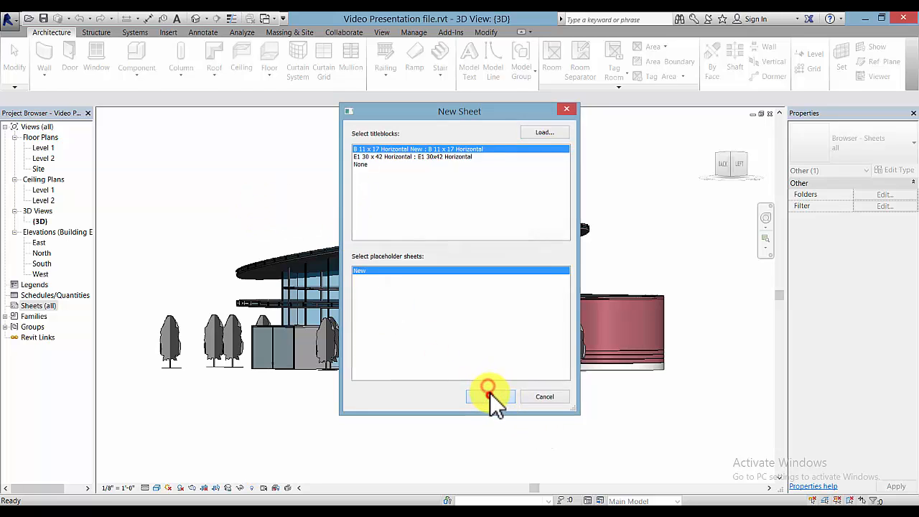
Set the sheet name to TITLE SHEET and the sheet number to TS in the title block
{"action": "left_click", "coordinate": [590, 424]}
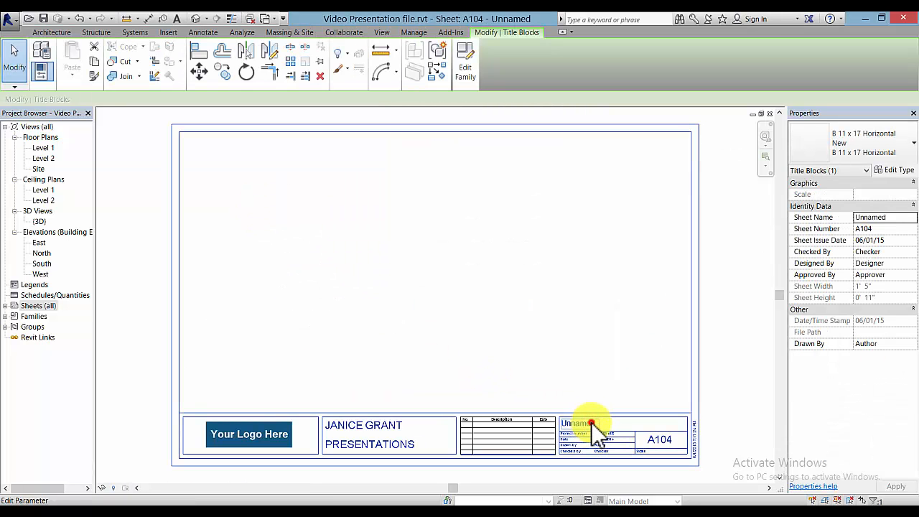
{"action": "left_click", "coordinate": [591, 422]}
{"action": "type", "text": "t"}
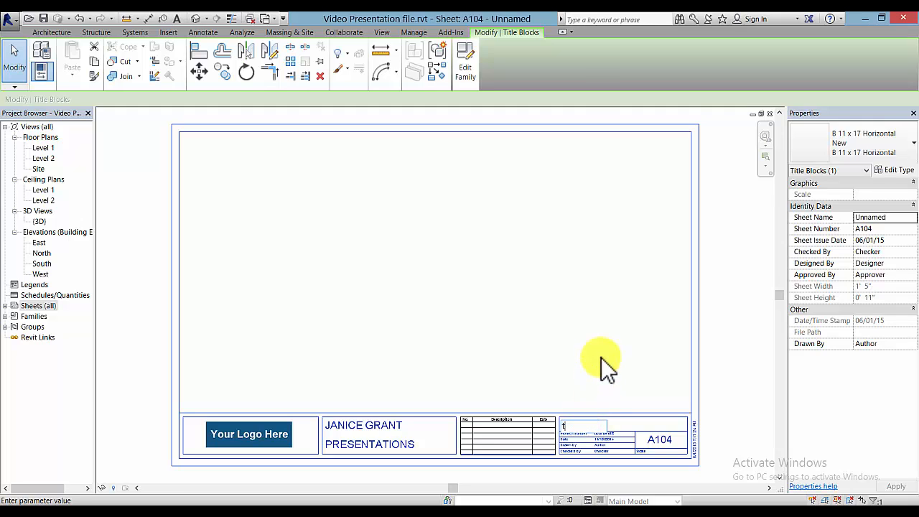
{"action": "type", "text": "ITLE SHEET"}
{"action": "left_click", "coordinate": [667, 440]}
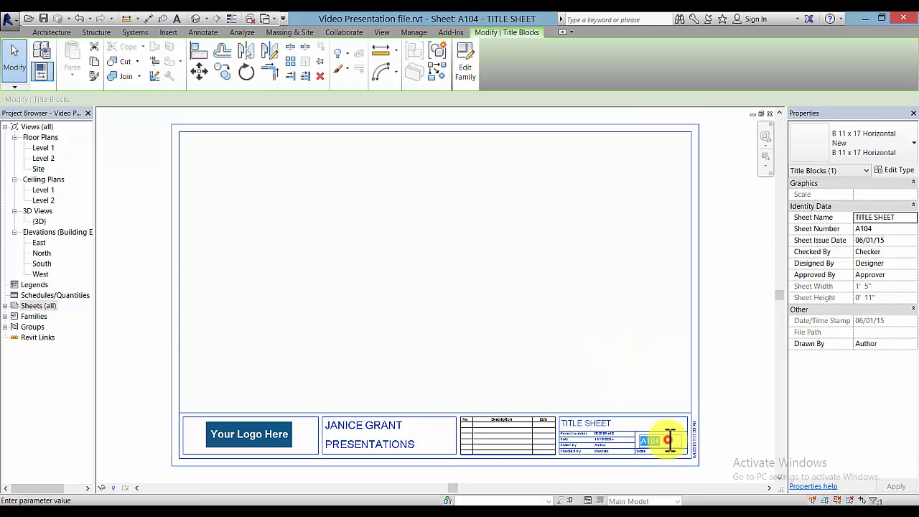
{"action": "type", "text": "TS"}
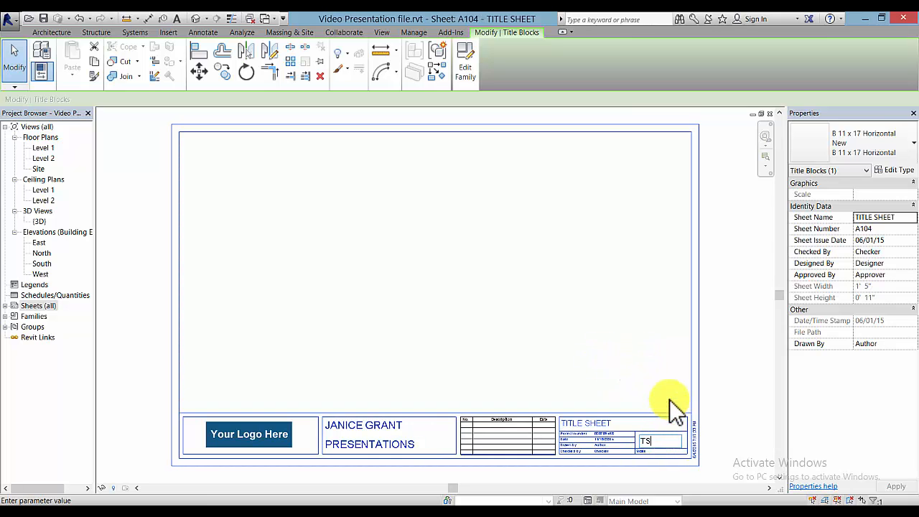
{"action": "left_click", "coordinate": [670, 399]}
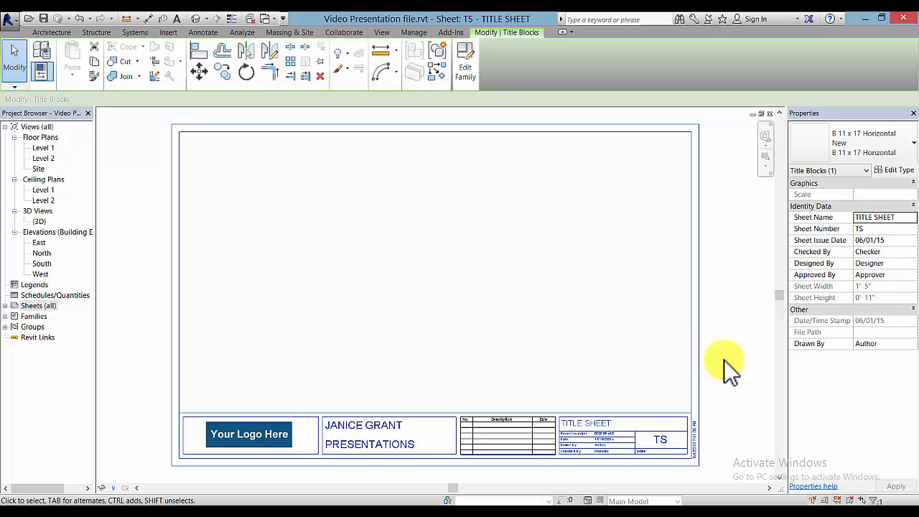
{"action": "left_click", "coordinate": [656, 363]}
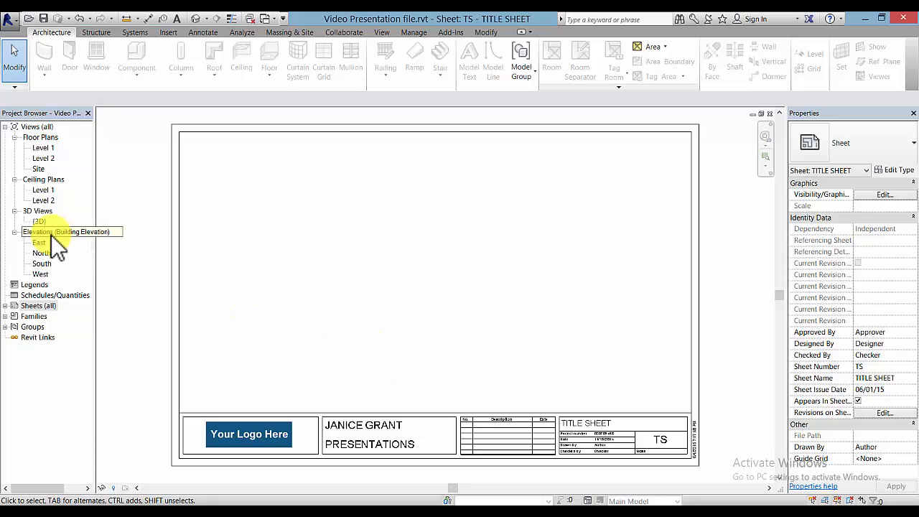
Open the North building elevation and make a plain duplicate of it without detailing
{"action": "double_click", "coordinate": [45, 252]}
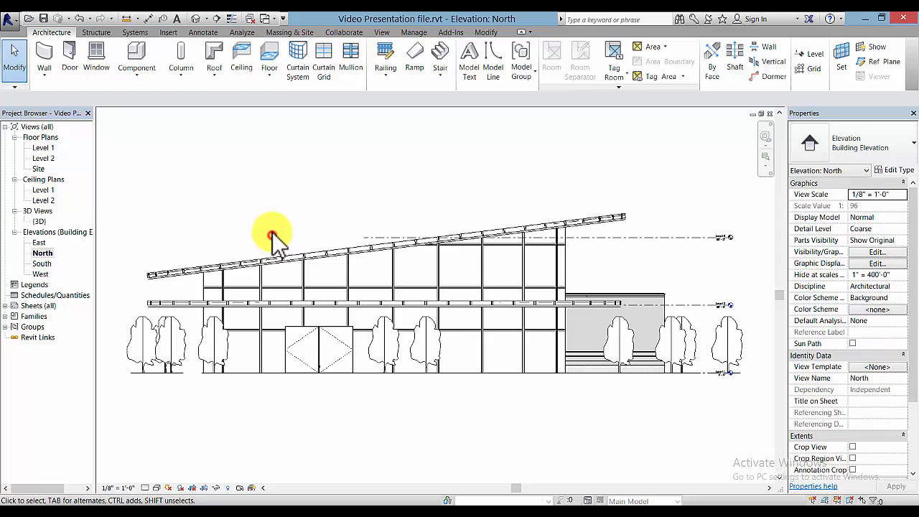
{"action": "scroll", "coordinate": [273, 237], "scroll_direction": "down", "scroll_amount": 4}
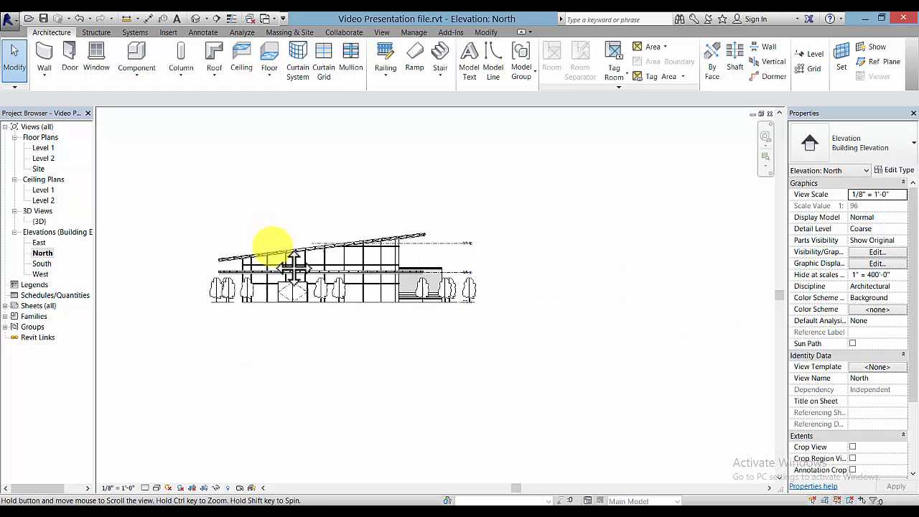
{"action": "middle_click_drag", "start_coordinate": [273, 246], "coordinate": [289, 278]}
{"action": "left_click", "coordinate": [47, 256]}
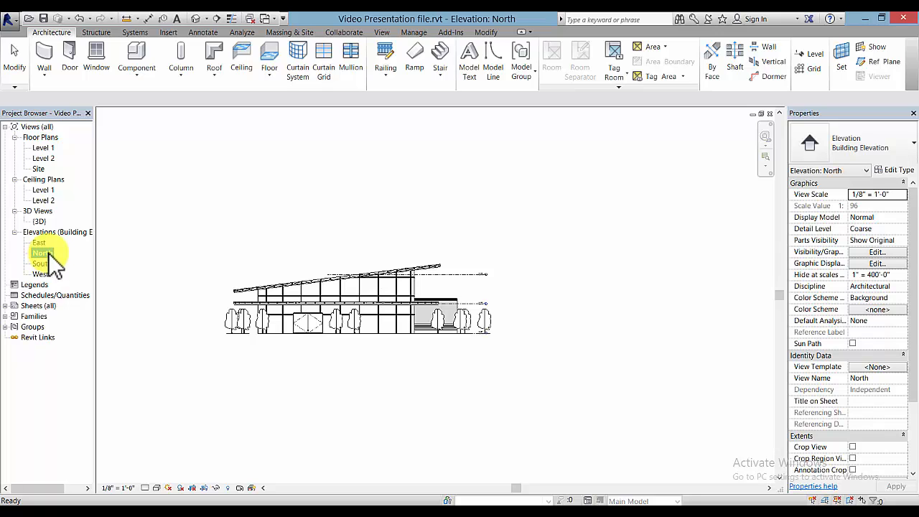
{"action": "right_click", "coordinate": [51, 259]}
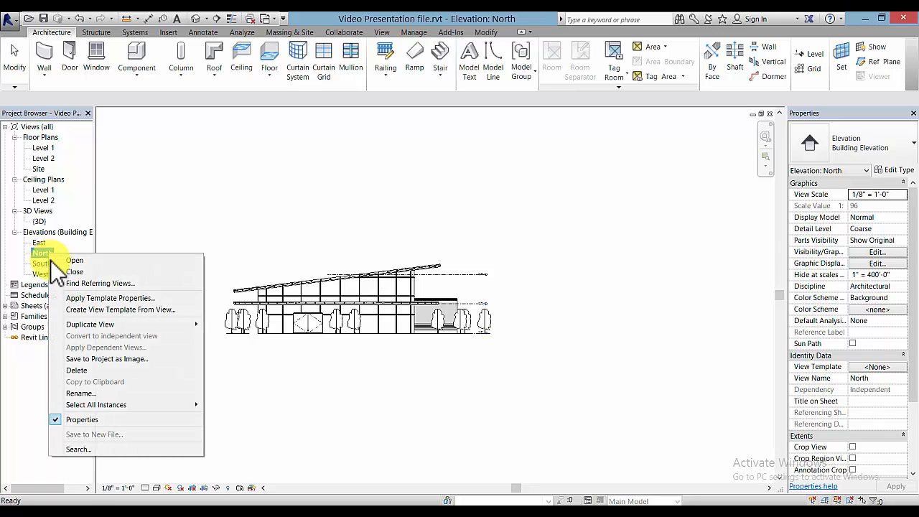
{"action": "mouse_move", "coordinate": [101, 327]}
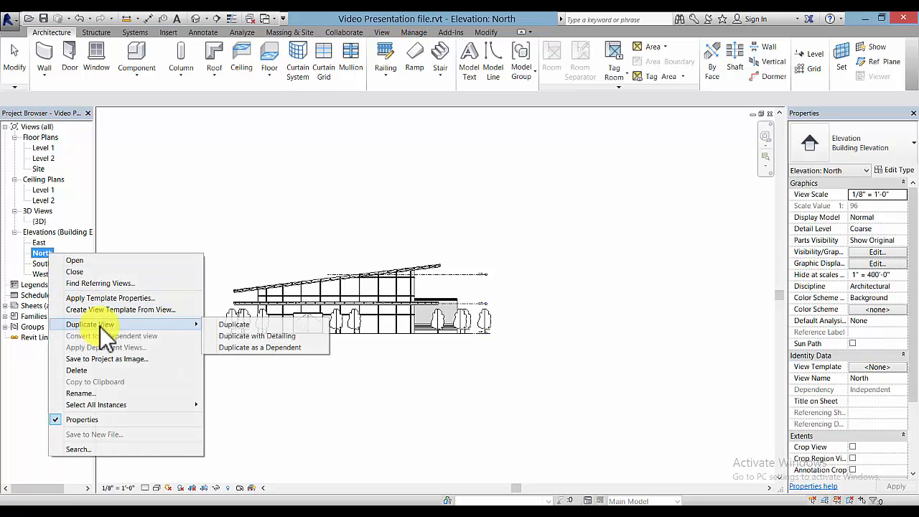
{"action": "left_click", "coordinate": [260, 325]}
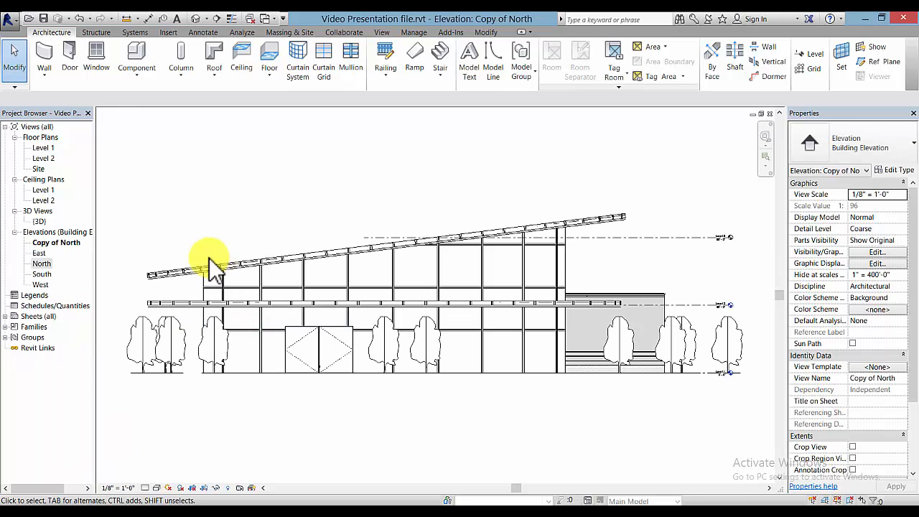
Rename the copied North elevation as TITLE SHEET BACKGROUND
{"action": "left_click", "coordinate": [57, 234]}
{"action": "right_click", "coordinate": [63, 242]}
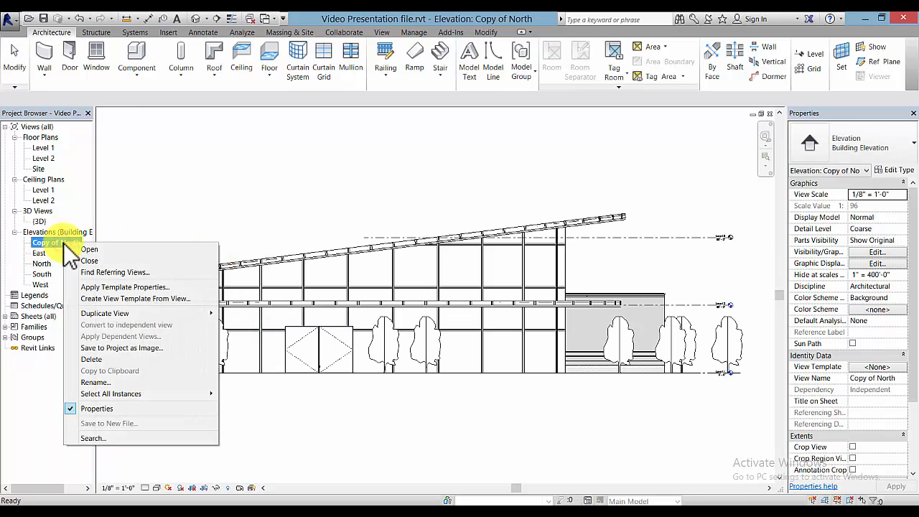
{"action": "left_click", "coordinate": [117, 381]}
{"action": "type", "text": "ttl"}
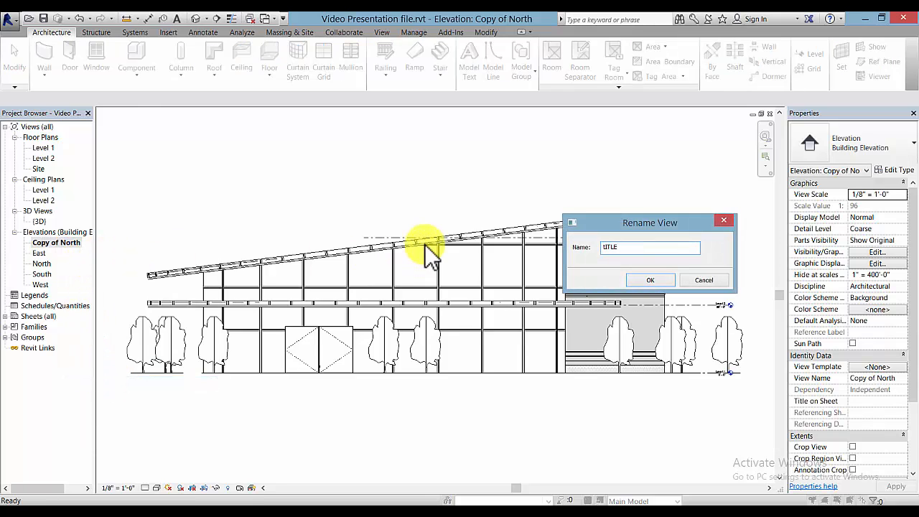
{"action": "key", "text": "BackSpace"}
{"action": "type", "text": "TITLE SHEET BACKGROUND"}
{"action": "left_click", "coordinate": [650, 280]}
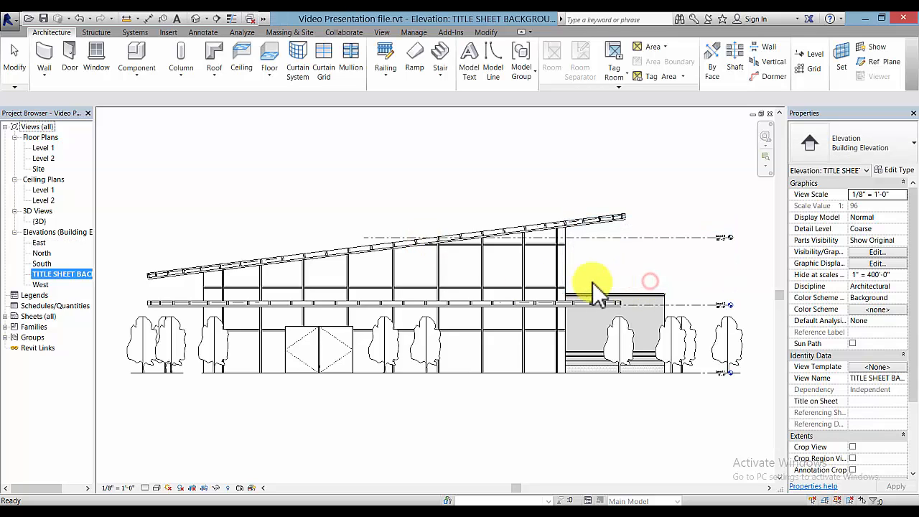
{"action": "left_click", "coordinate": [278, 416]}
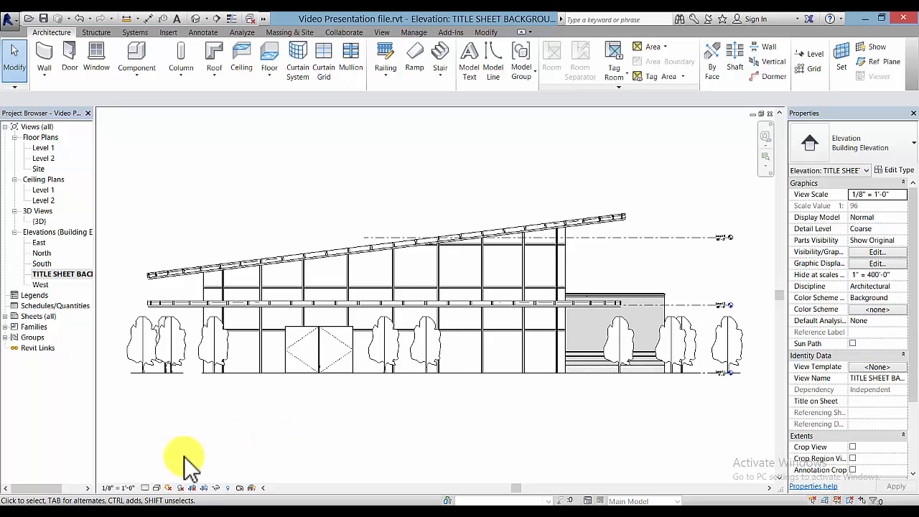
Set the background in the TITLE SHEET BACKGROUND elevation's graphic display options to Gradient
{"action": "left_click", "coordinate": [158, 488]}
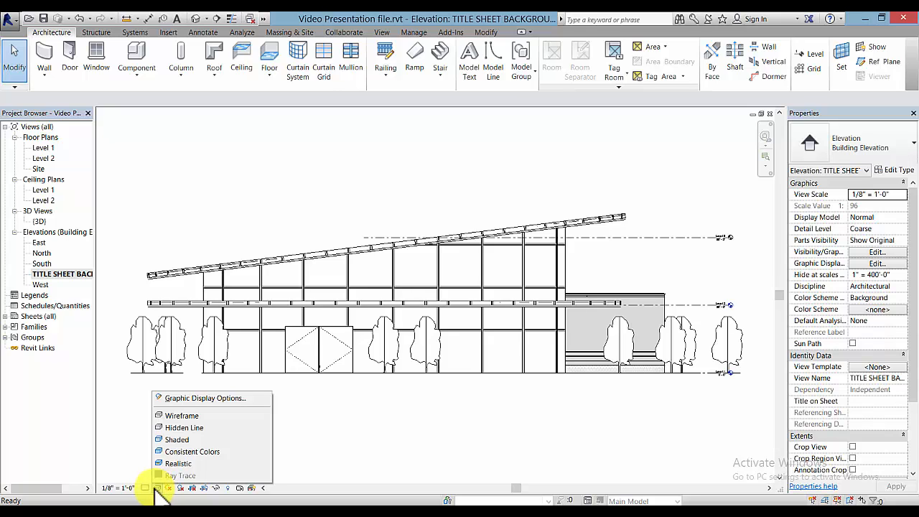
{"action": "left_click", "coordinate": [219, 398]}
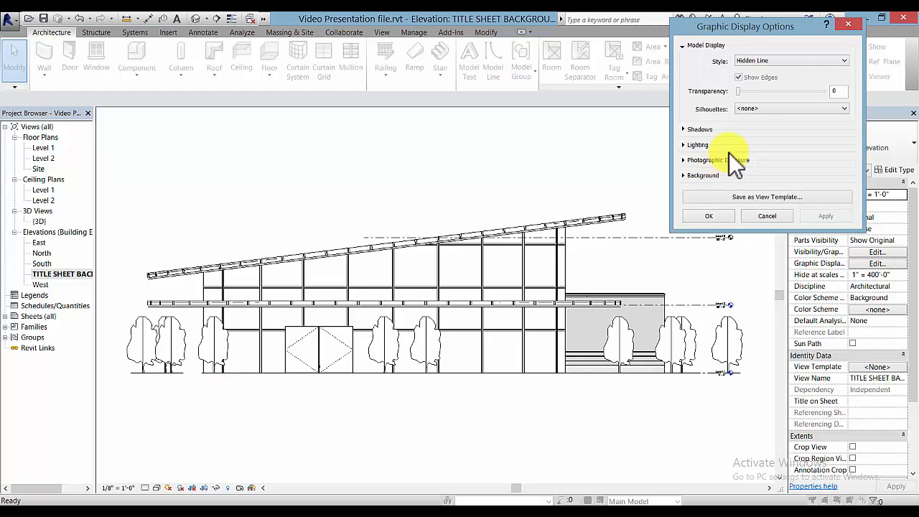
{"action": "left_click", "coordinate": [683, 176]}
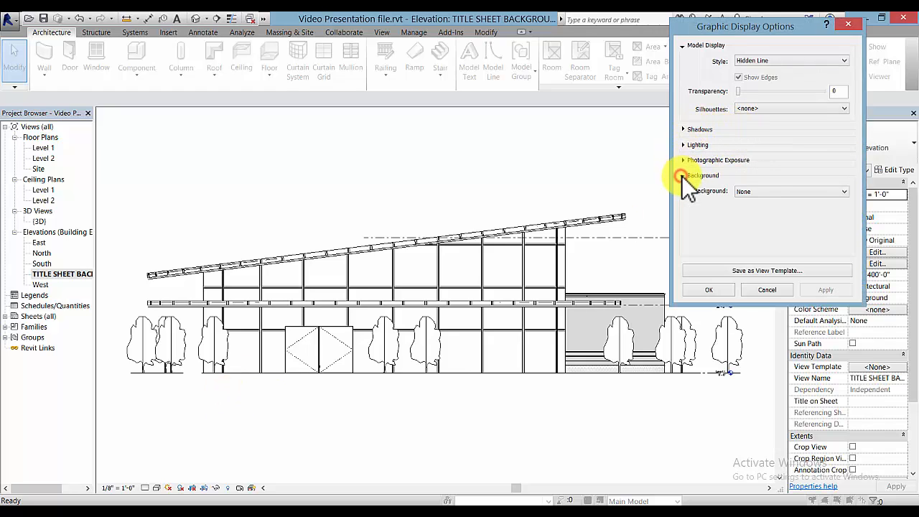
{"action": "left_click", "coordinate": [844, 191]}
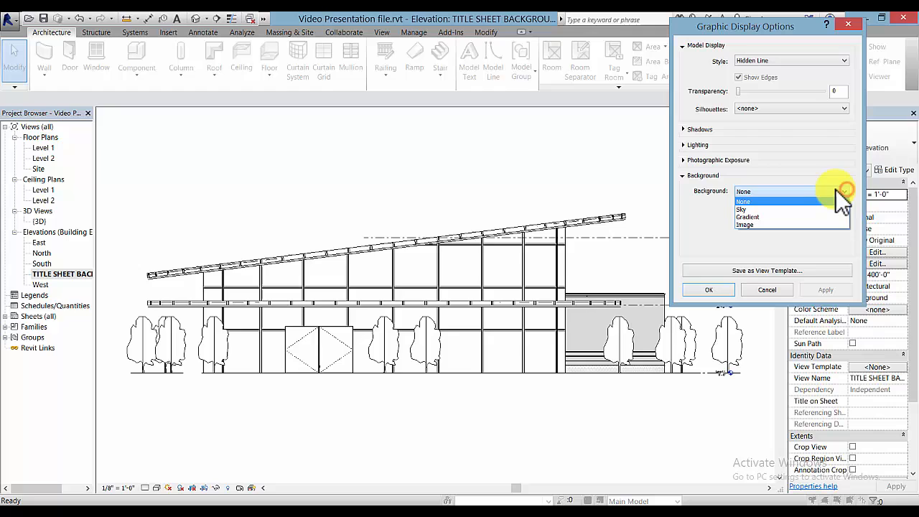
{"action": "left_click", "coordinate": [796, 218]}
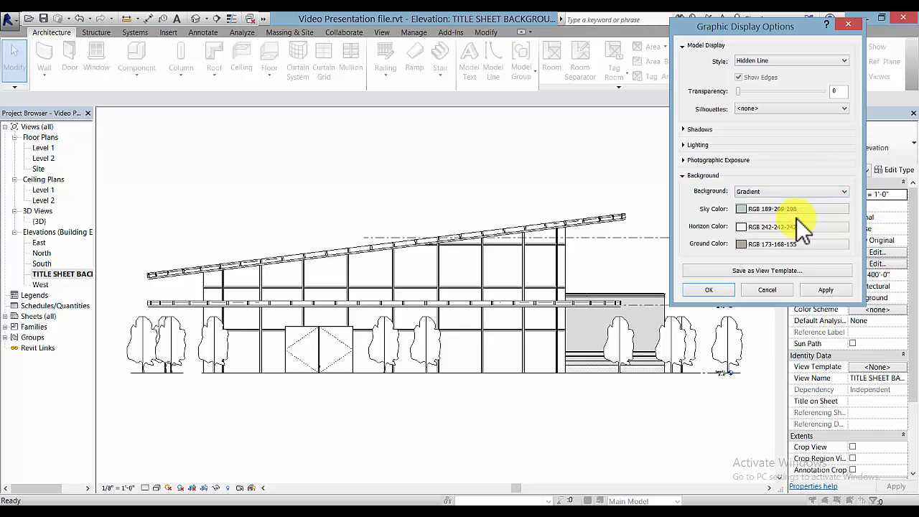
Change the gradient's sky color to the basic color Blue and apply the graphic display options
{"action": "left_click", "coordinate": [824, 208]}
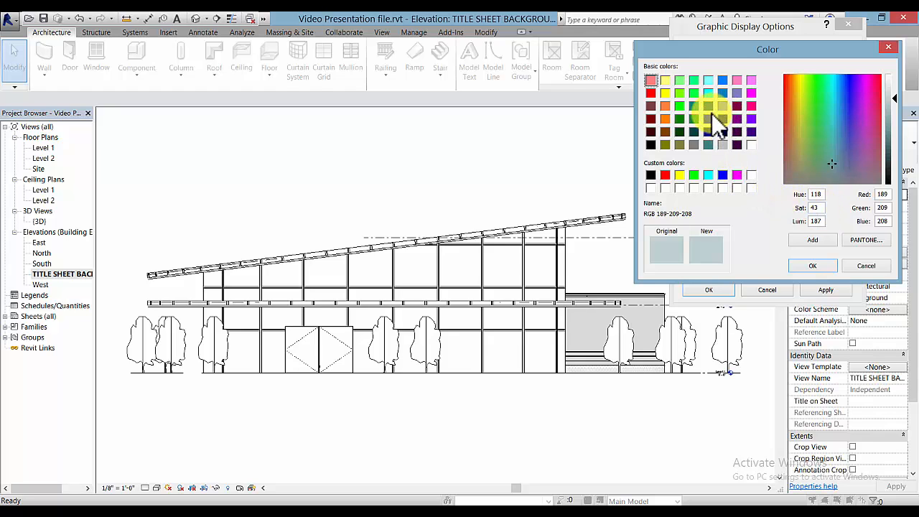
{"action": "left_click", "coordinate": [708, 119]}
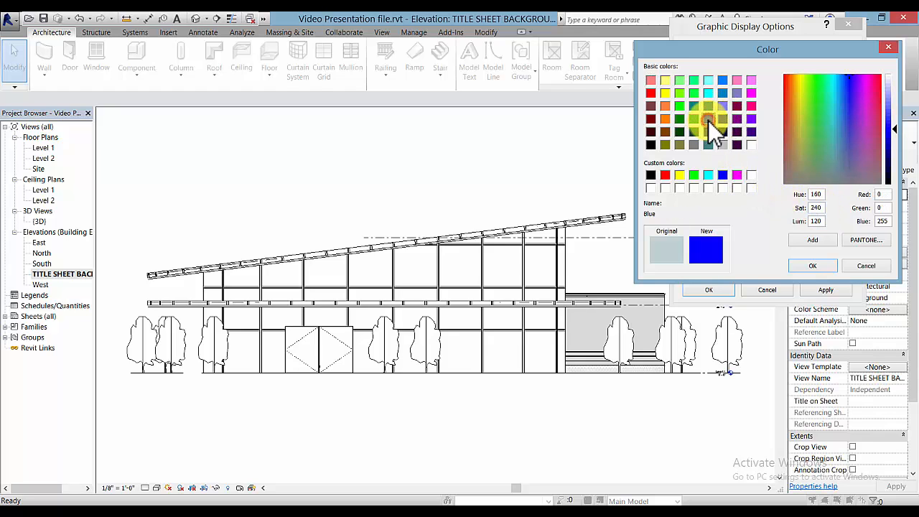
{"action": "left_click", "coordinate": [812, 266]}
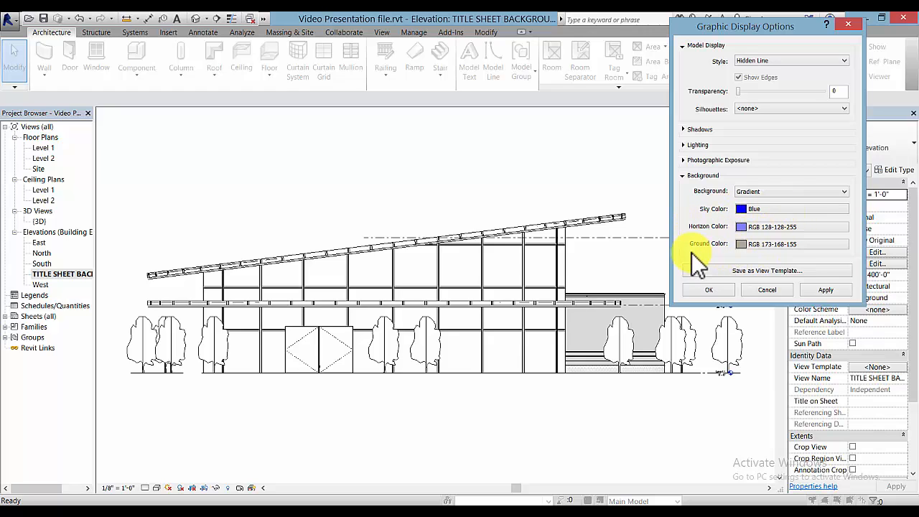
{"action": "left_click", "coordinate": [828, 290]}
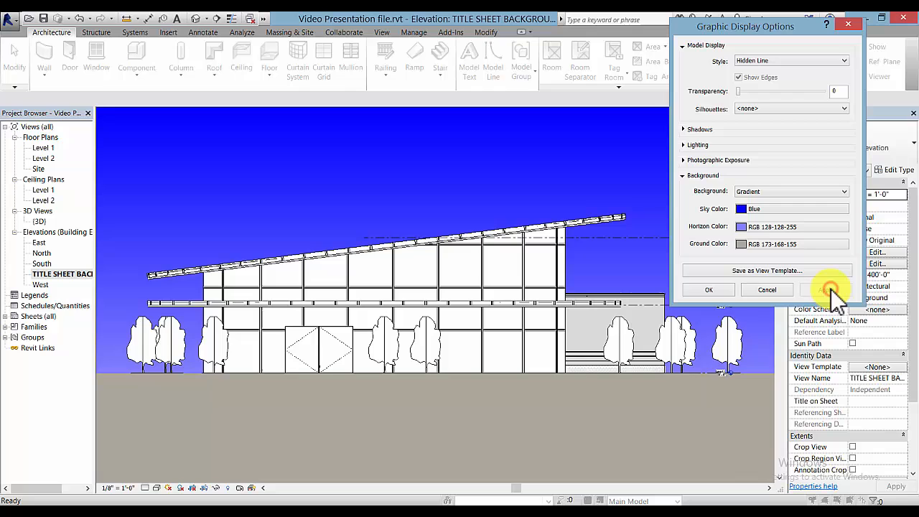
{"action": "left_click", "coordinate": [718, 289]}
Turn on cropping for the TITLE SHEET BACKGROUND elevation and make its crop region visible
{"action": "scroll", "coordinate": [529, 278], "scroll_direction": "down", "scroll_amount": 4}
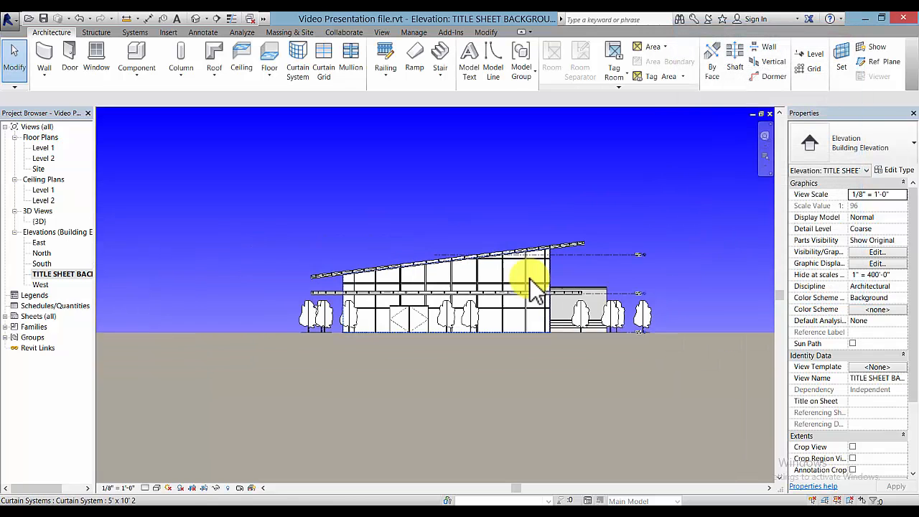
{"action": "scroll", "coordinate": [529, 278], "scroll_direction": "down", "scroll_amount": 2}
{"action": "middle_click_drag", "start_coordinate": [569, 334], "coordinate": [512, 357]}
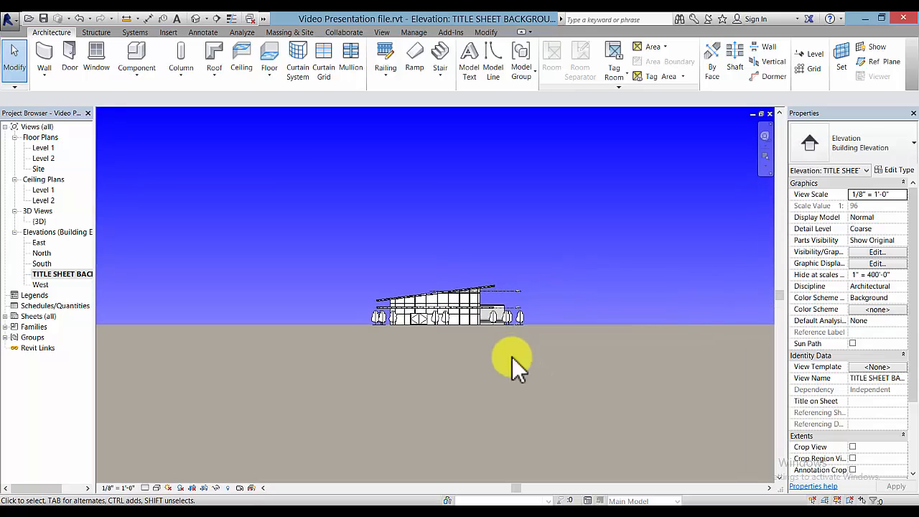
{"action": "left_click", "coordinate": [853, 447]}
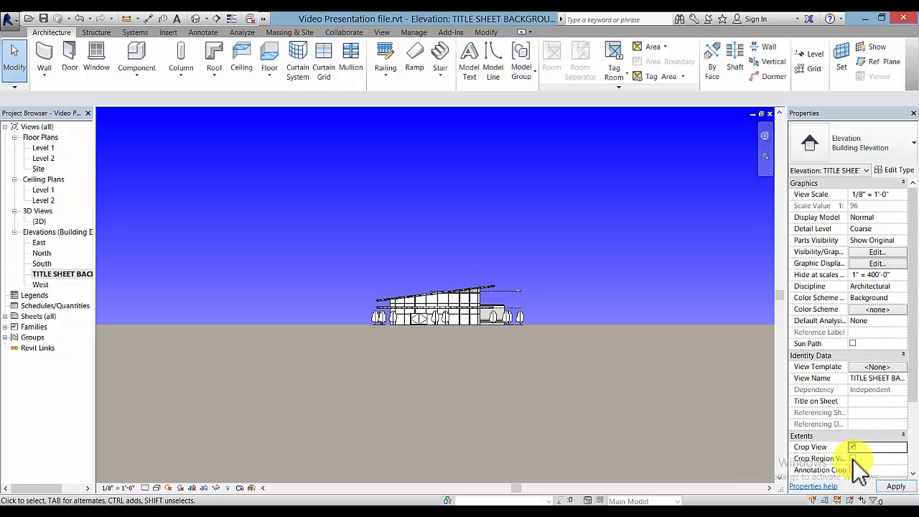
{"action": "left_click", "coordinate": [853, 459]}
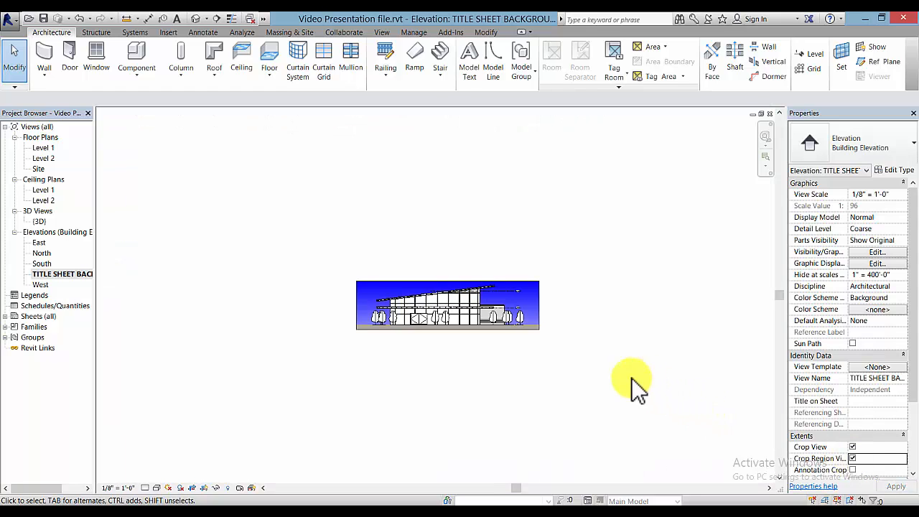
Stretch the crop region's upper edge high above the building and raise its lower edge above the roof, leaving only blue sky
{"action": "left_click", "coordinate": [449, 281]}
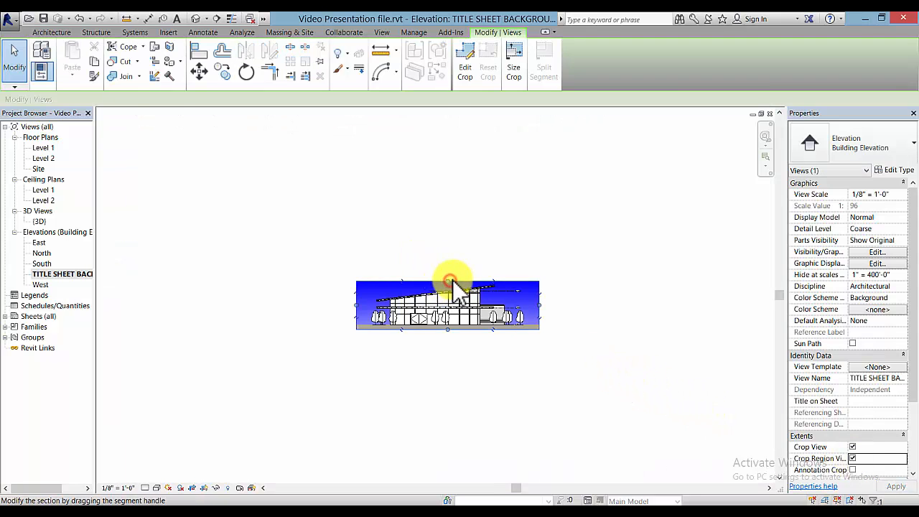
{"action": "left_click_drag", "start_coordinate": [449, 281], "coordinate": [451, 137]}
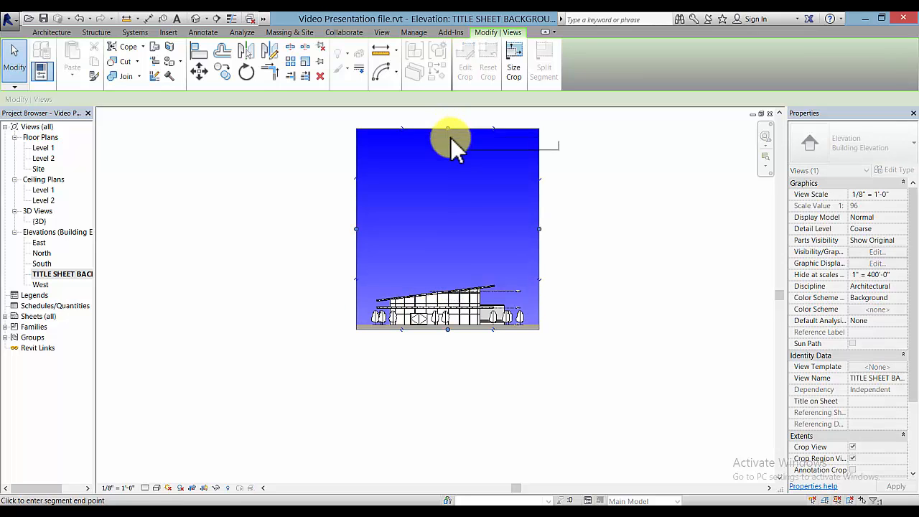
{"action": "left_click_drag", "start_coordinate": [448, 329], "coordinate": [452, 273]}
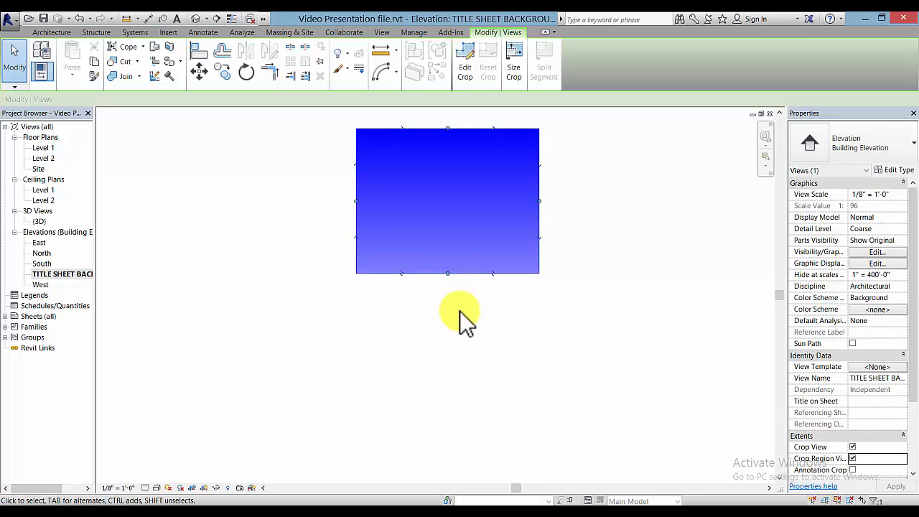
{"action": "middle_click_drag", "start_coordinate": [460, 306], "coordinate": [468, 400]}
{"action": "left_click_drag", "start_coordinate": [440, 208], "coordinate": [441, 164]}
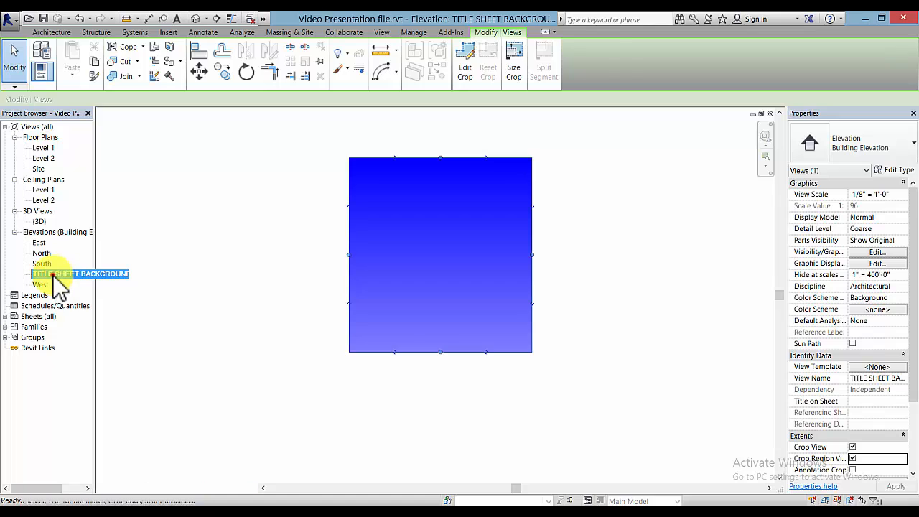
Reopen the North elevation and create another plain duplicate of it
{"action": "double_click", "coordinate": [43, 252]}
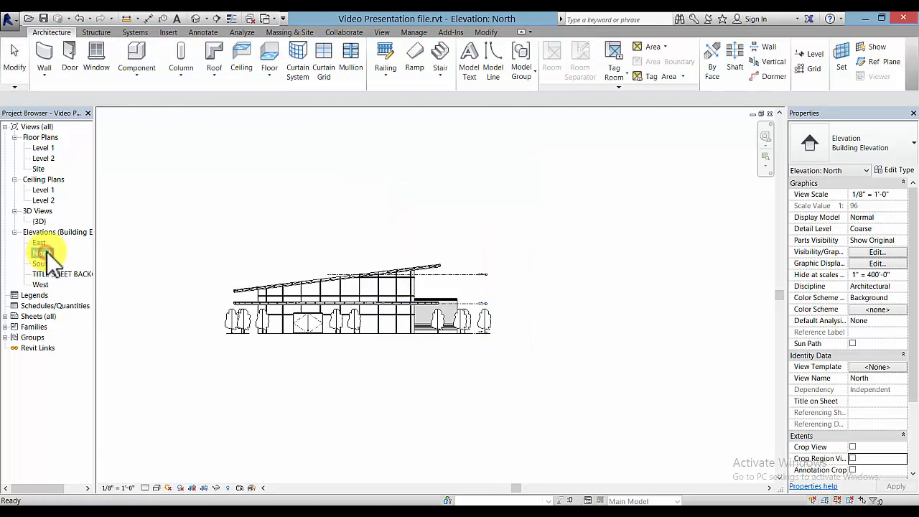
{"action": "right_click", "coordinate": [45, 253]}
{"action": "mouse_move", "coordinate": [135, 326]}
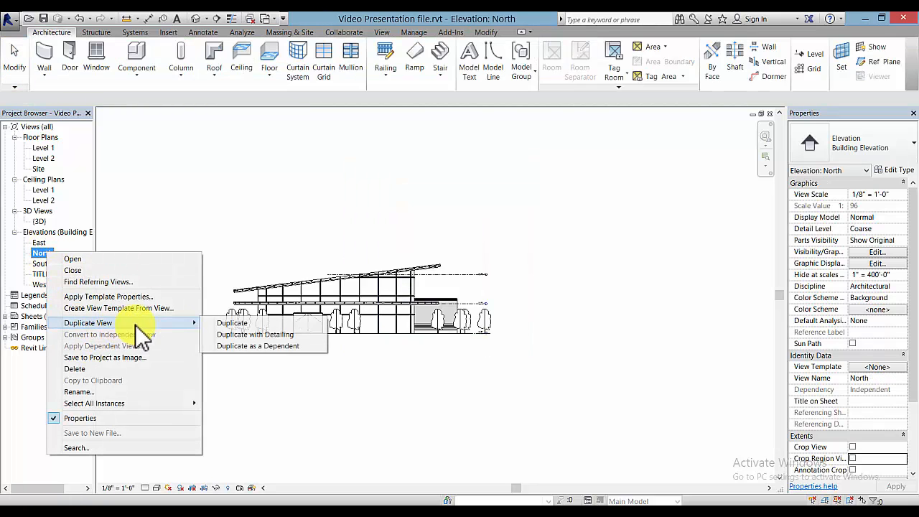
{"action": "left_click", "coordinate": [249, 325]}
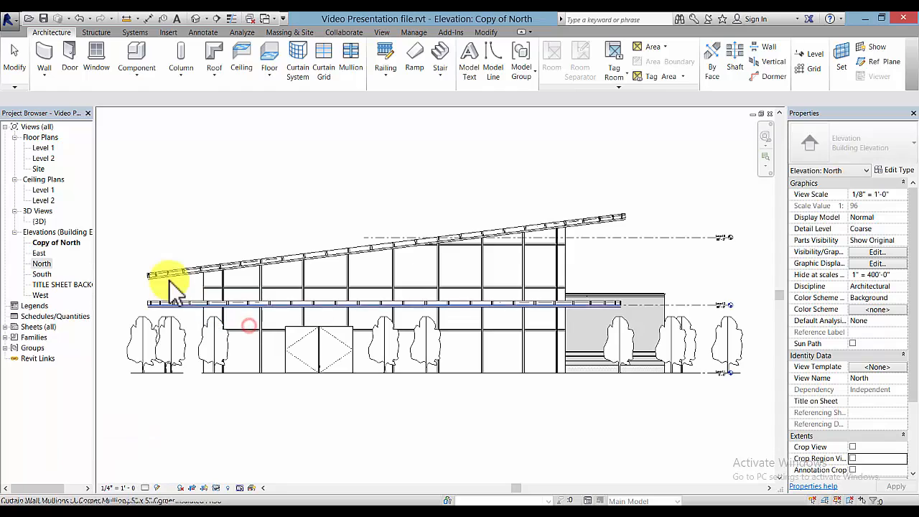
Rename the new copy of the North elevation as TITLE SHEET ELEVATION
{"action": "right_click", "coordinate": [59, 244]}
{"action": "left_click", "coordinate": [100, 386]}
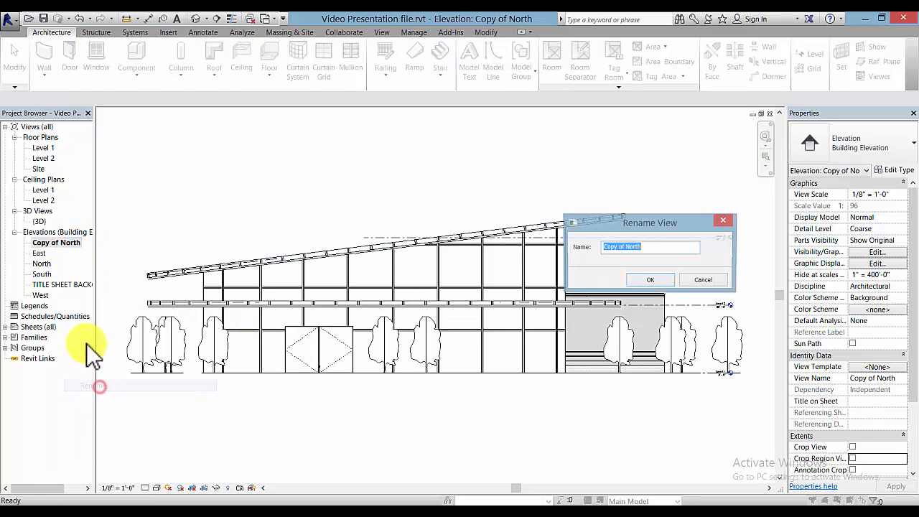
{"action": "type", "text": "tIT"}
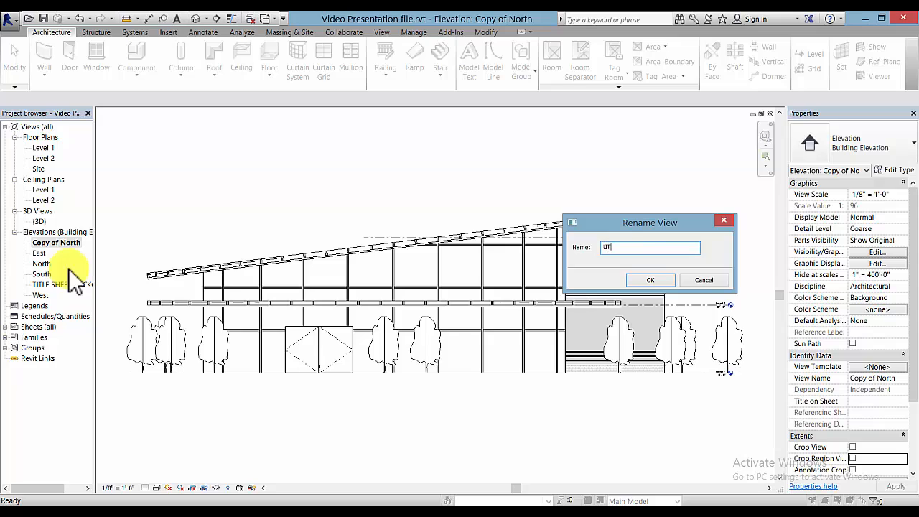
{"action": "type", "text": "TITLE SHEET ELEVATION"}
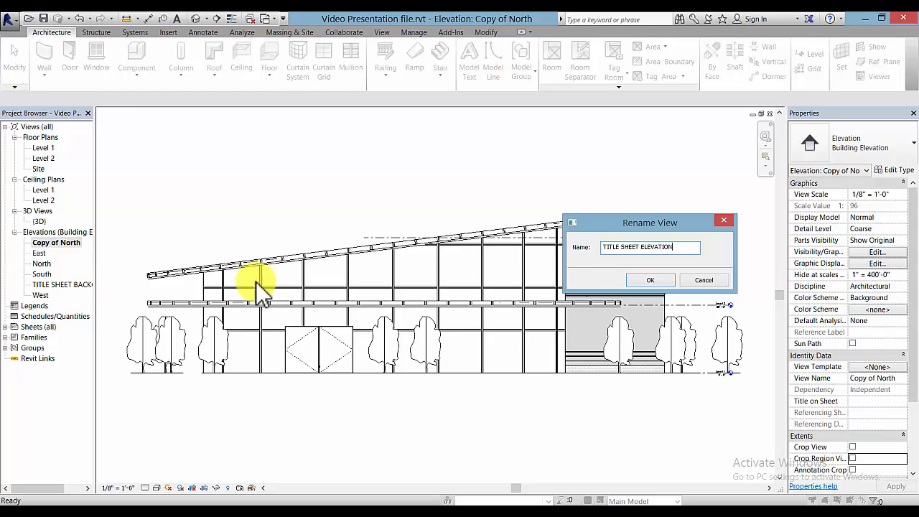
{"action": "left_click", "coordinate": [659, 280]}
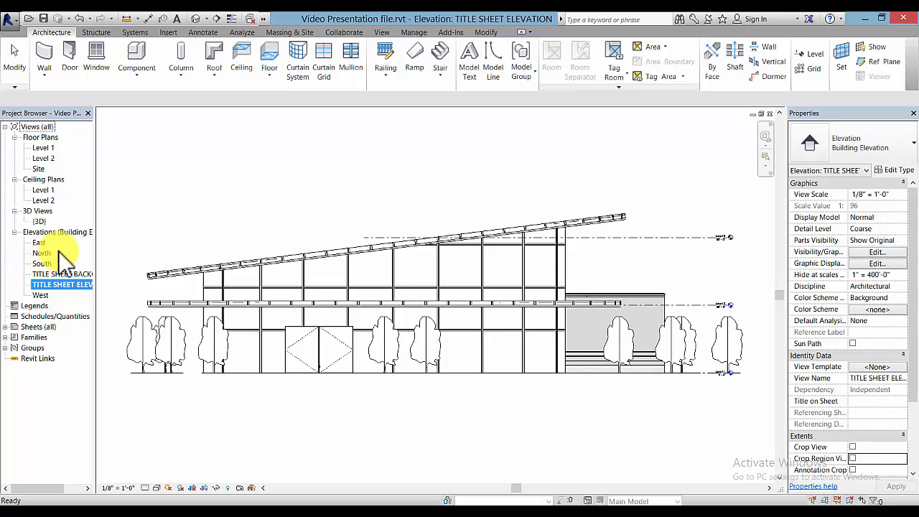
Open the TS - TITLE SHEET sheet and widen the Project Browser until the full view names are readable
{"action": "left_click", "coordinate": [6, 326]}
{"action": "left_click", "coordinate": [39, 327]}
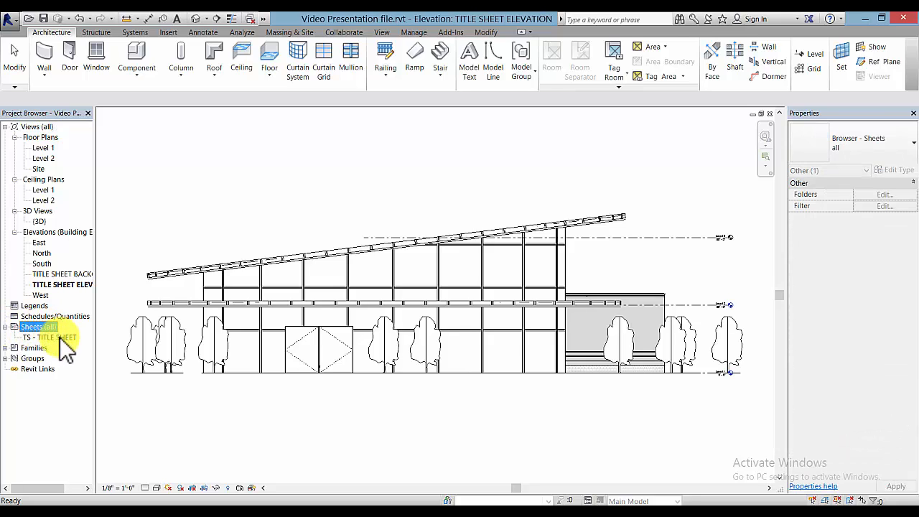
{"action": "double_click", "coordinate": [50, 337]}
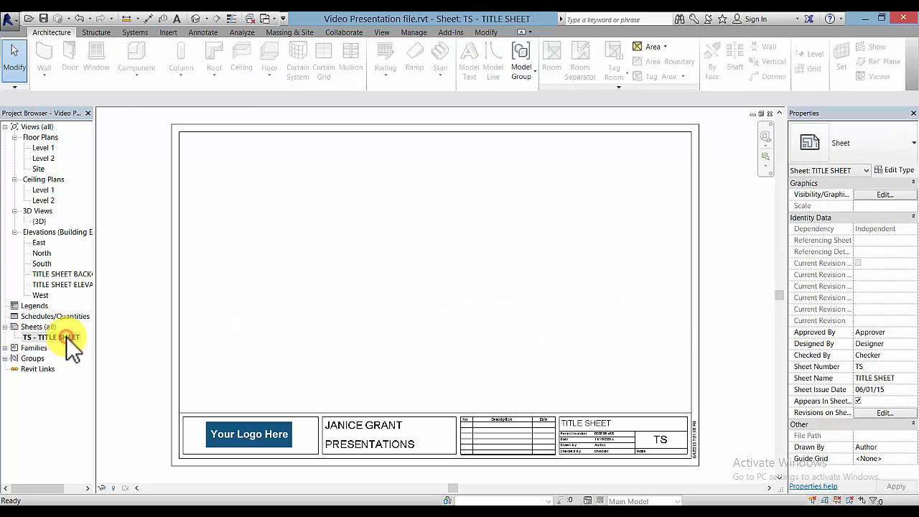
{"action": "left_click_drag", "start_coordinate": [97, 316], "coordinate": [138, 277]}
Place the TITLE SHEET BACKGROUND elevation on the title sheet
{"action": "left_click", "coordinate": [81, 273]}
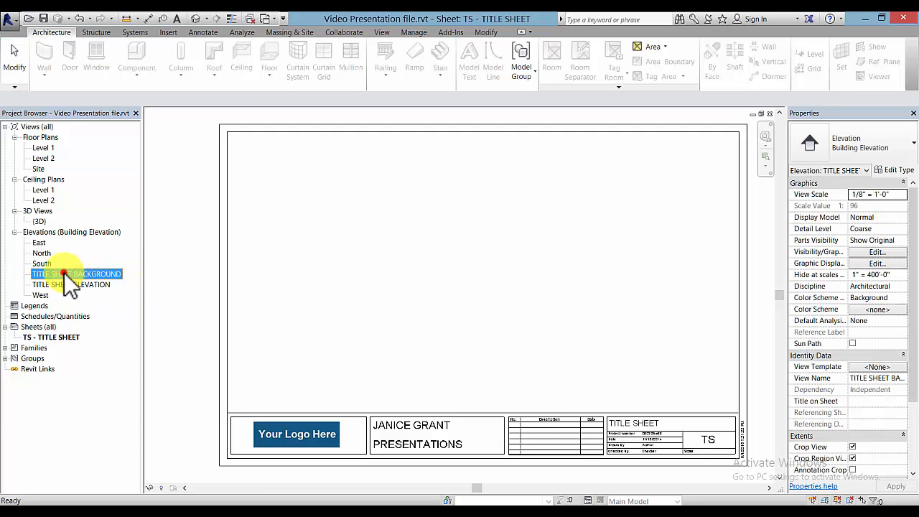
{"action": "left_click_drag", "start_coordinate": [64, 272], "coordinate": [445, 278]}
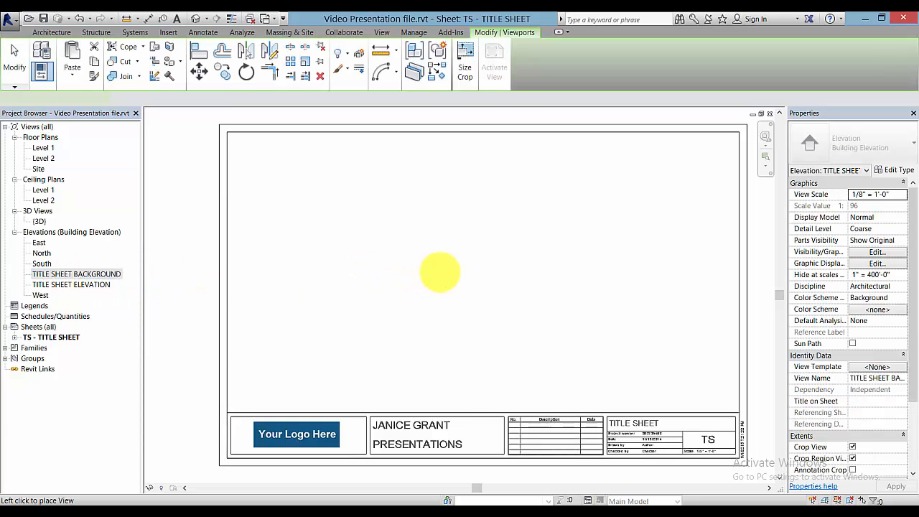
{"action": "left_click", "coordinate": [404, 309]}
{"action": "scroll", "coordinate": [405, 307], "scroll_direction": "down", "scroll_amount": 4}
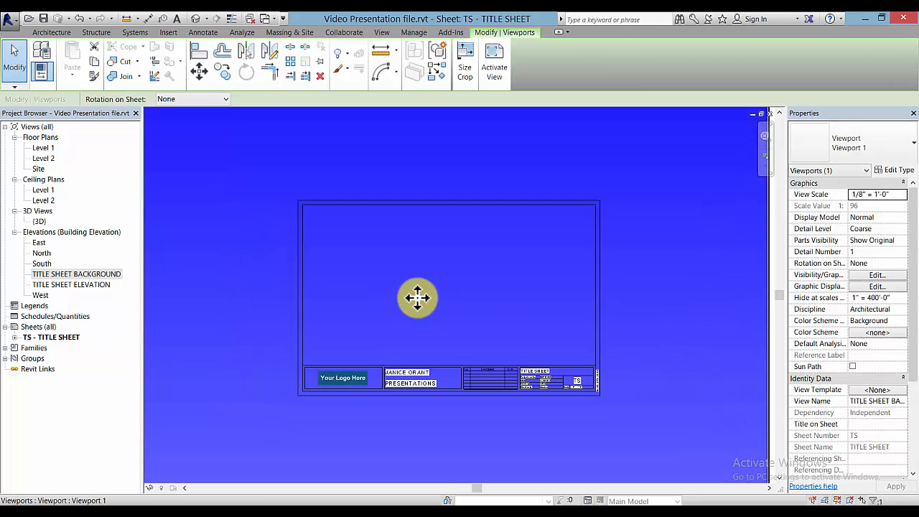
{"action": "scroll", "coordinate": [407, 307], "scroll_direction": "down", "scroll_amount": 2}
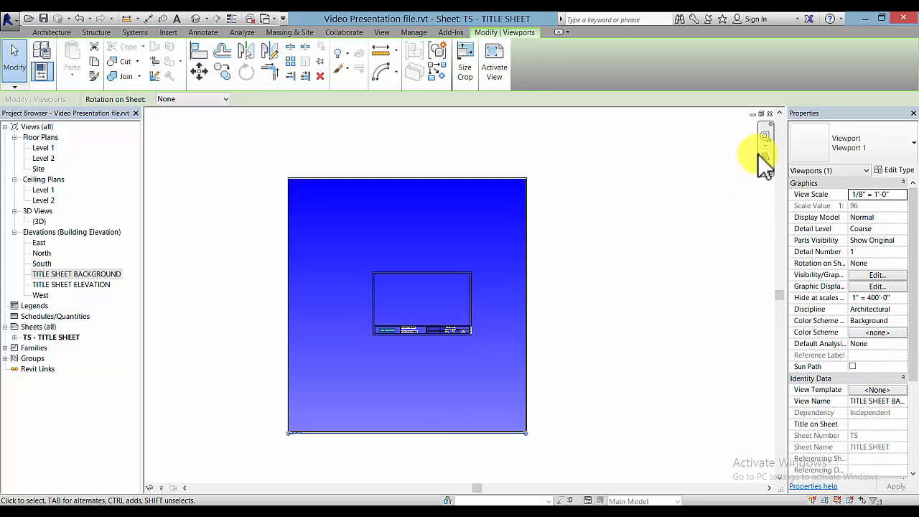
Close the TITLE SHEET ELEVATION window, tile the remaining view windows and fit each view in its window
{"action": "left_click", "coordinate": [762, 114]}
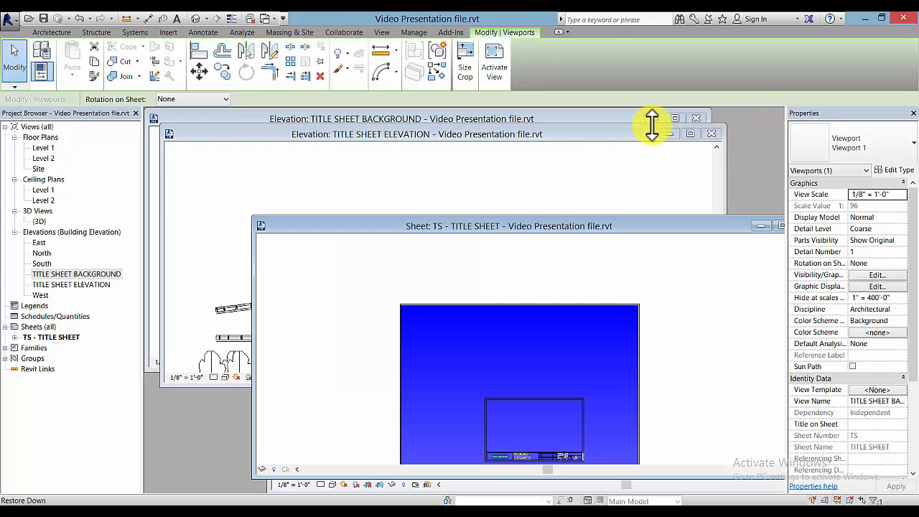
{"action": "left_click_drag", "start_coordinate": [606, 133], "coordinate": [594, 199]}
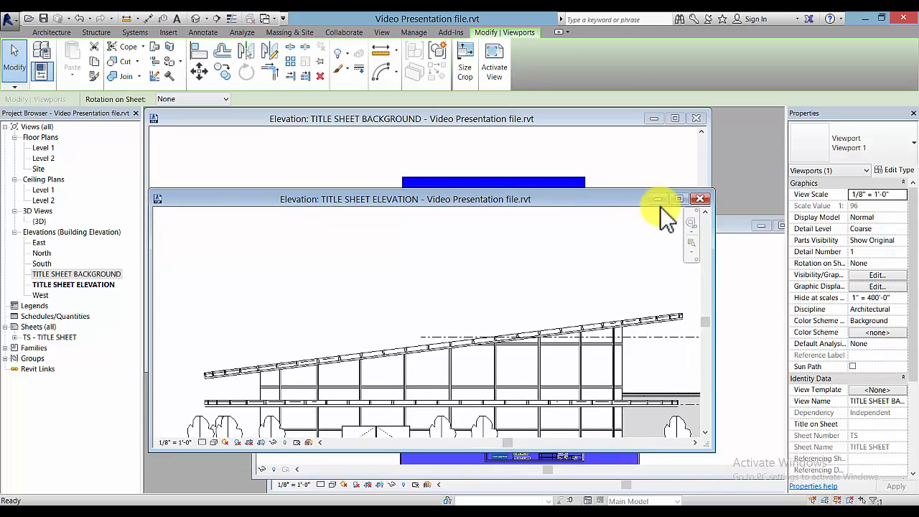
{"action": "left_click", "coordinate": [704, 199]}
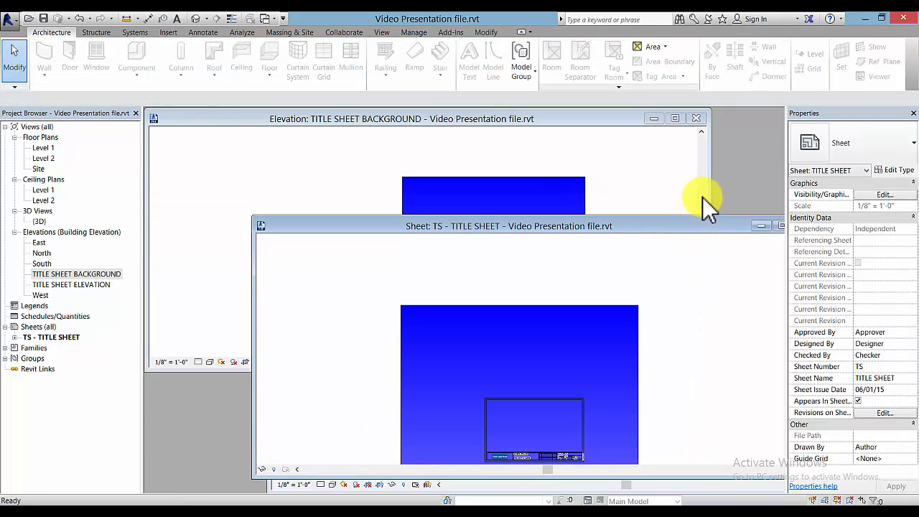
{"action": "key", "text": "t"}
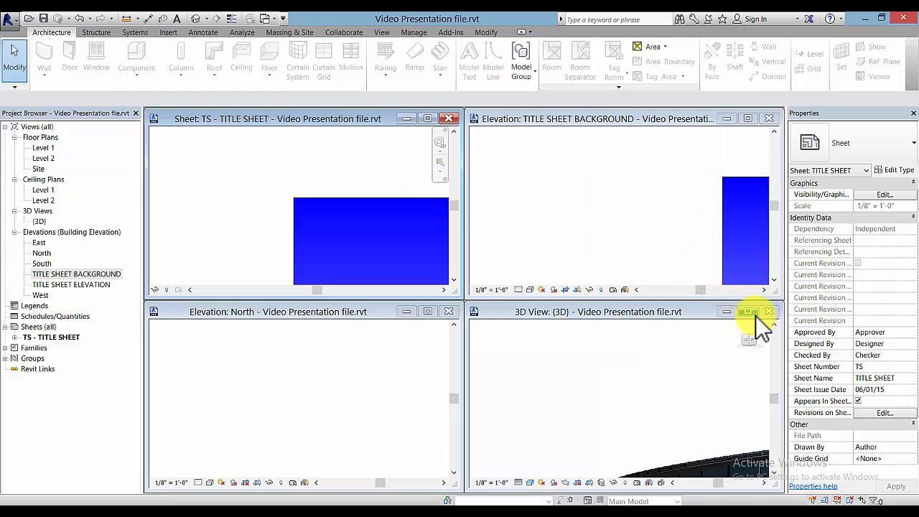
{"action": "left_click", "coordinate": [653, 222]}
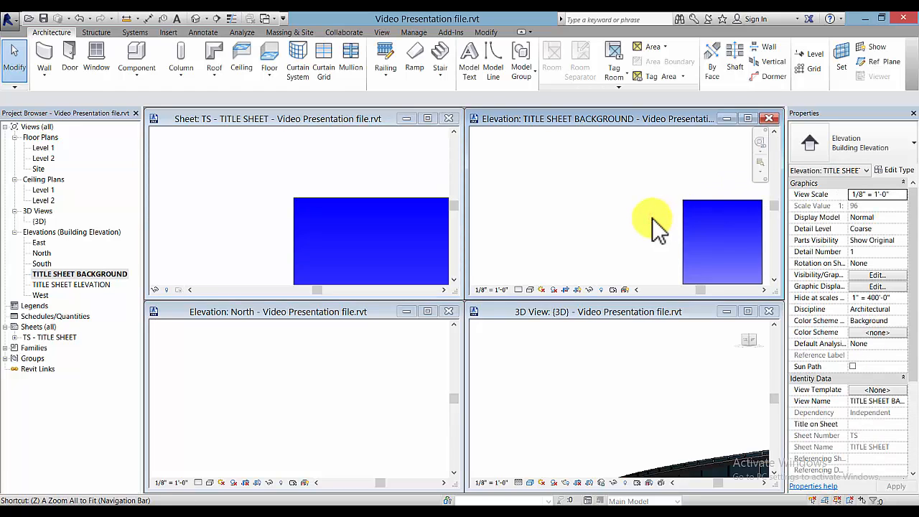
{"action": "key", "text": "z"}
{"action": "key", "text": "a"}
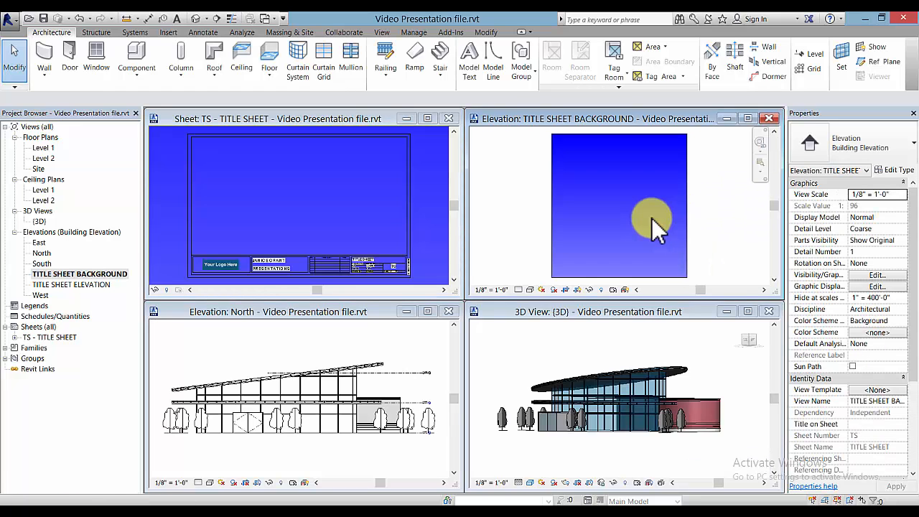
Close the 3D and North elevation windows, then tile the background elevation beside the title sheet with both views fitted
{"action": "left_click", "coordinate": [772, 311]}
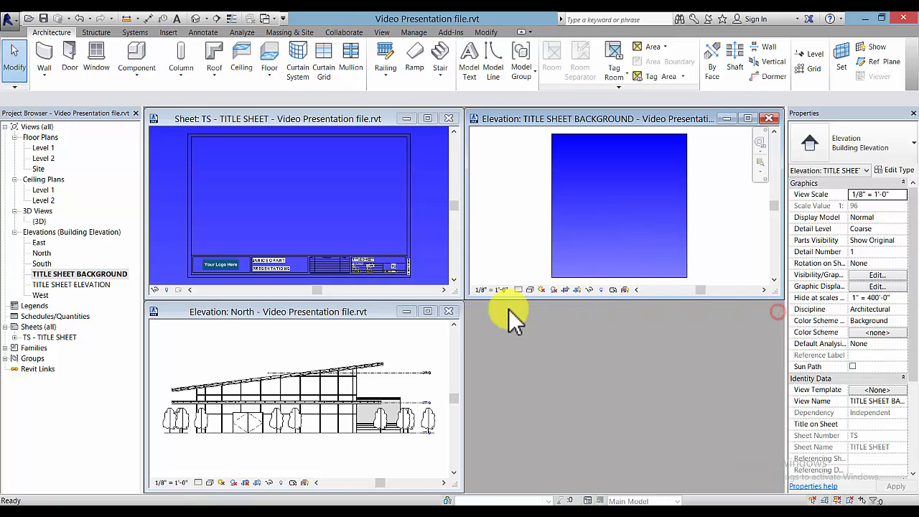
{"action": "left_click", "coordinate": [453, 311]}
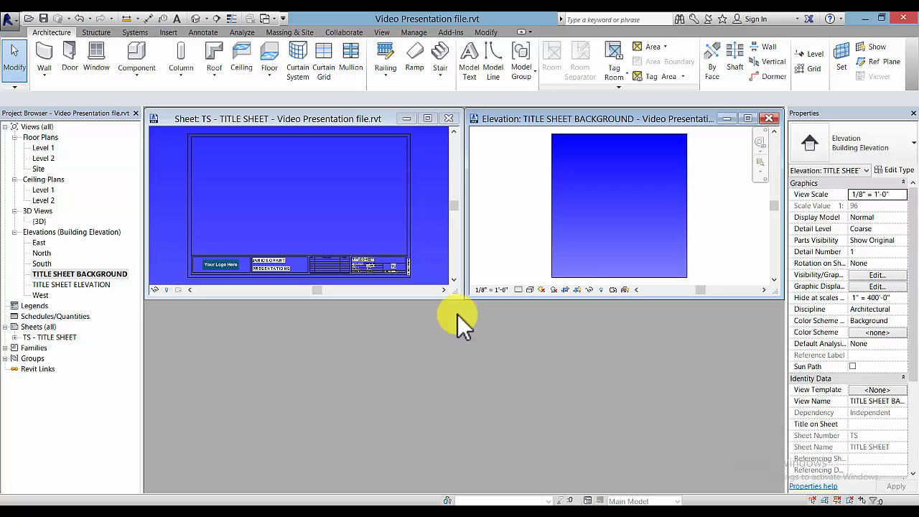
{"action": "key", "text": "w"}
{"action": "key", "text": "t"}
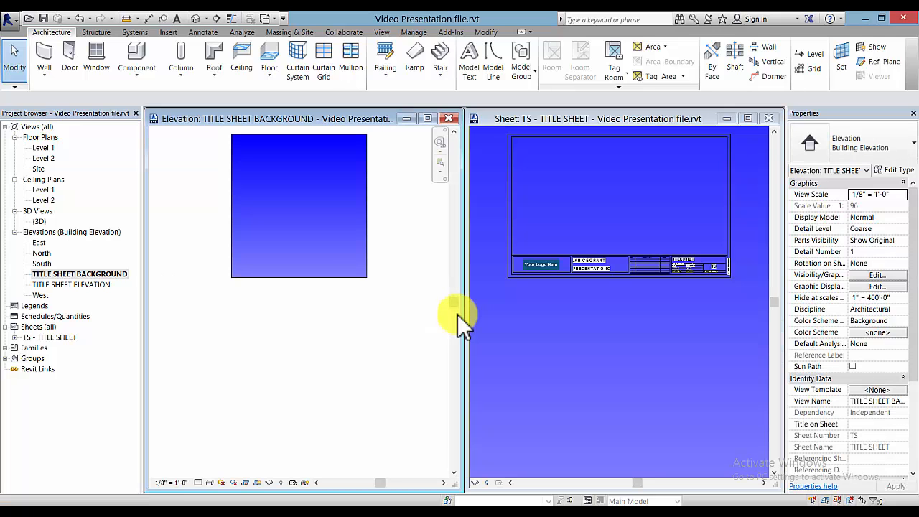
{"action": "key", "text": "z"}
{"action": "key", "text": "a"}
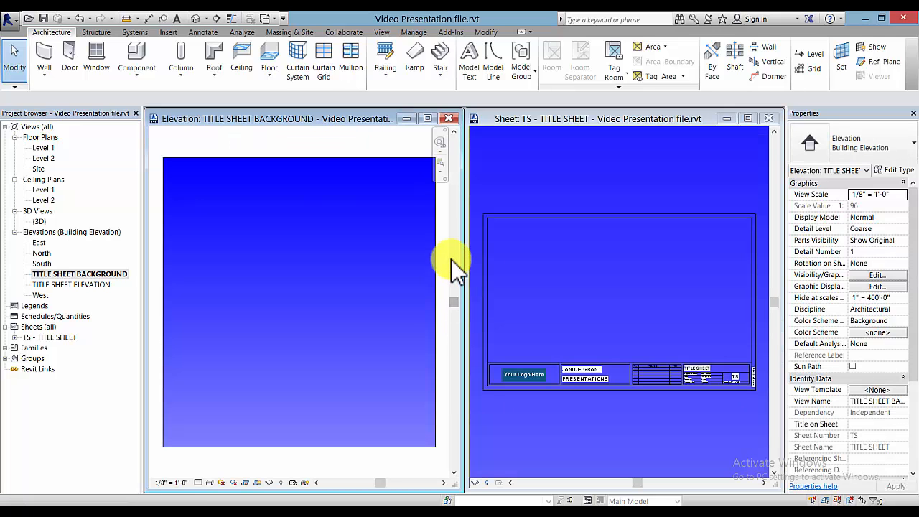
Lower the upper edge of the background elevation's crop region and pull both side edges inward to make it narrower than the sheet
{"action": "left_click", "coordinate": [546, 412]}
{"action": "scroll", "coordinate": [568, 315], "scroll_direction": "down", "scroll_amount": 5}
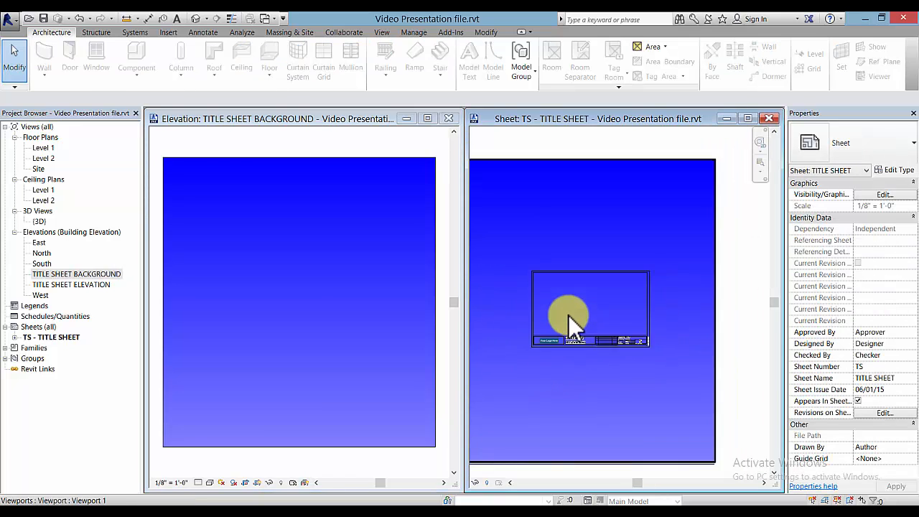
{"action": "scroll", "coordinate": [588, 334], "scroll_direction": "up", "scroll_amount": 2}
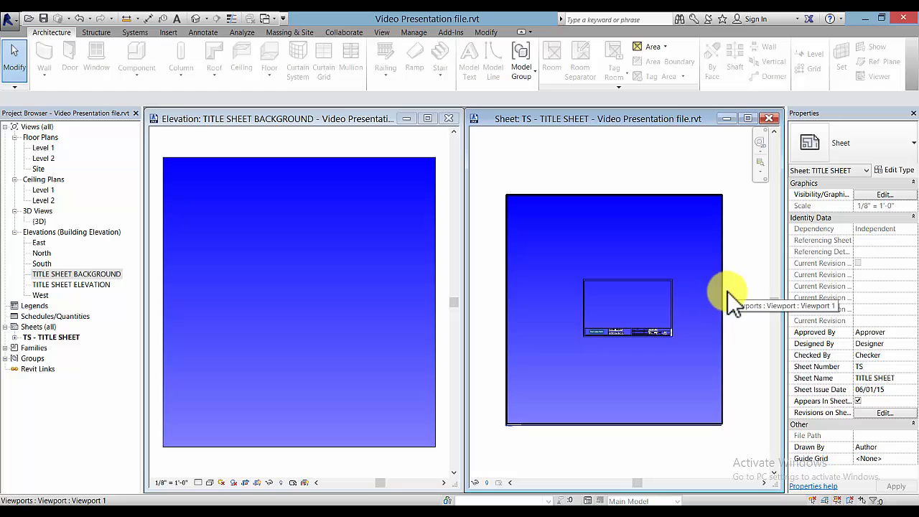
{"action": "left_click", "coordinate": [411, 253]}
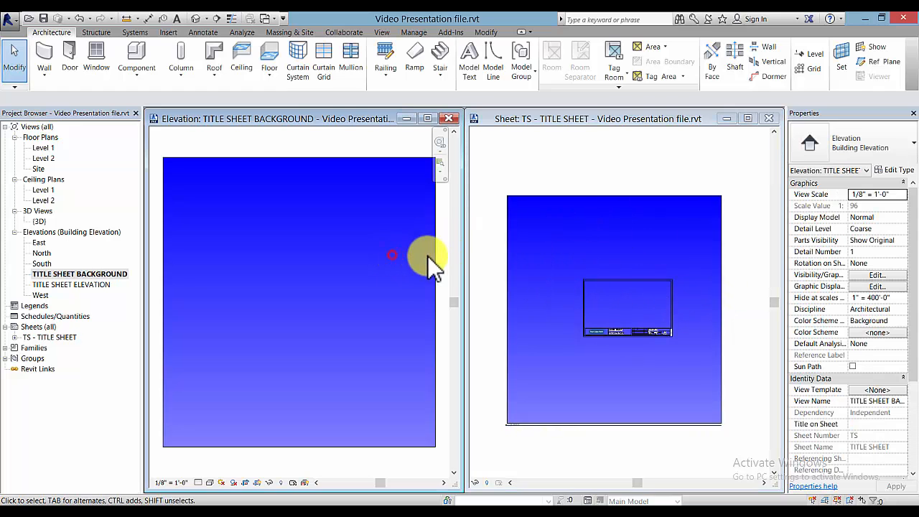
{"action": "left_click", "coordinate": [435, 253]}
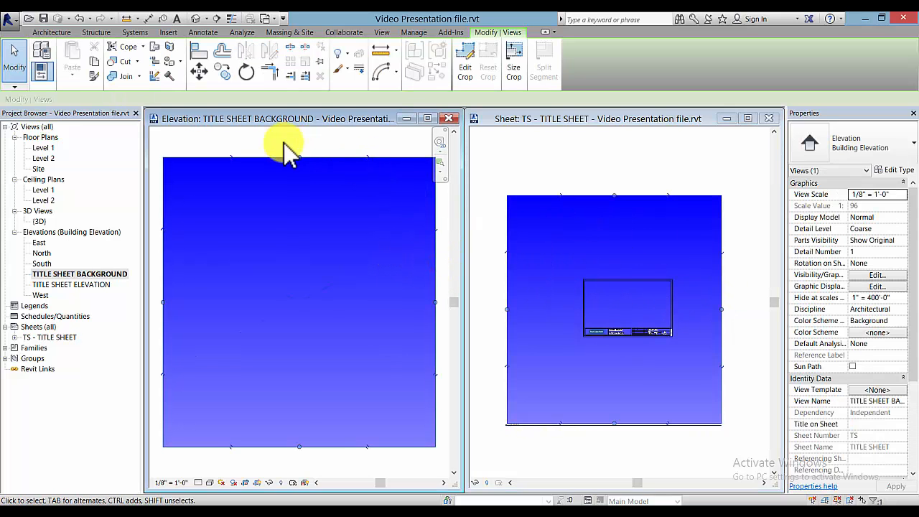
{"action": "left_click_drag", "start_coordinate": [299, 157], "coordinate": [300, 275]}
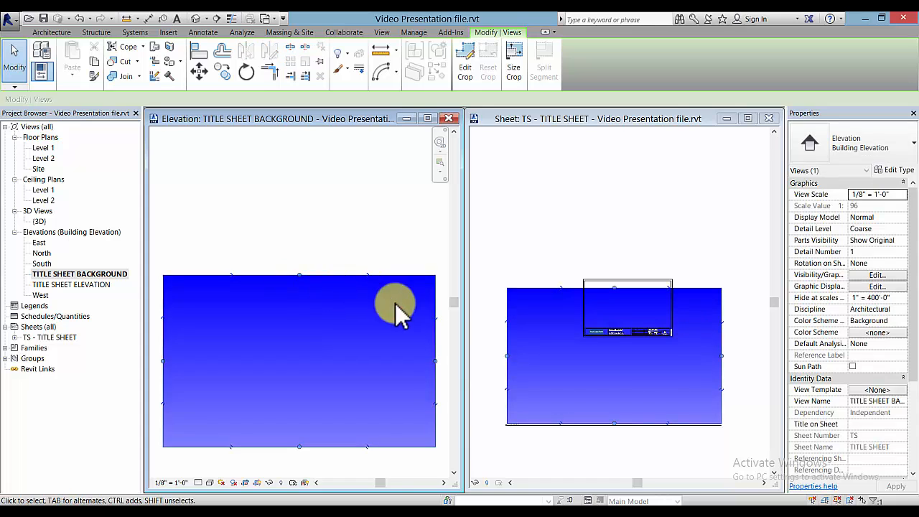
{"action": "left_click_drag", "start_coordinate": [436, 362], "coordinate": [334, 362]}
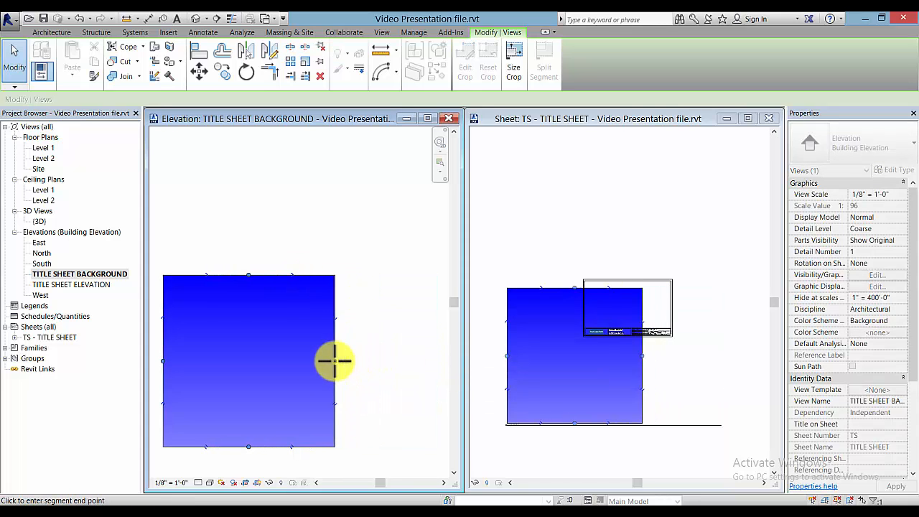
{"action": "left_click_drag", "start_coordinate": [164, 361], "coordinate": [262, 362]}
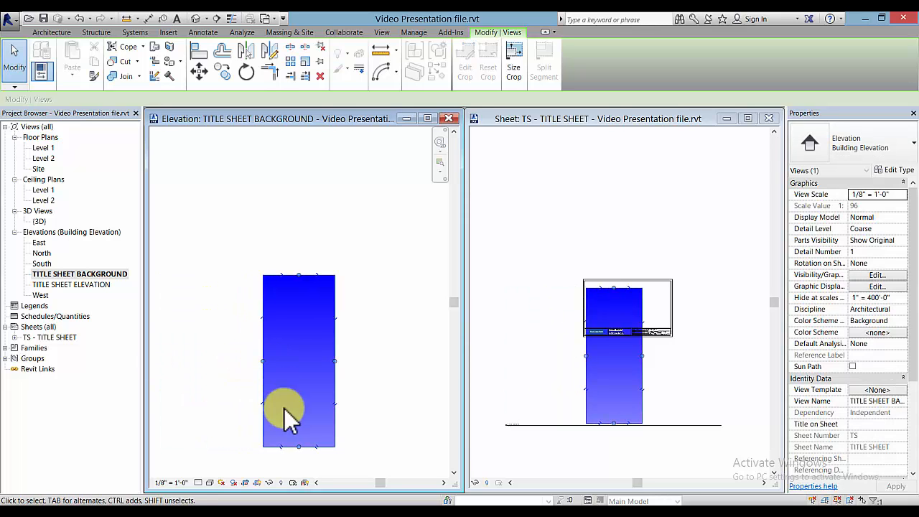
Raise the crop region's lower edge above the title block strip and move its upper edge up close to the sheet border
{"action": "left_click_drag", "start_coordinate": [296, 437], "coordinate": [299, 323]}
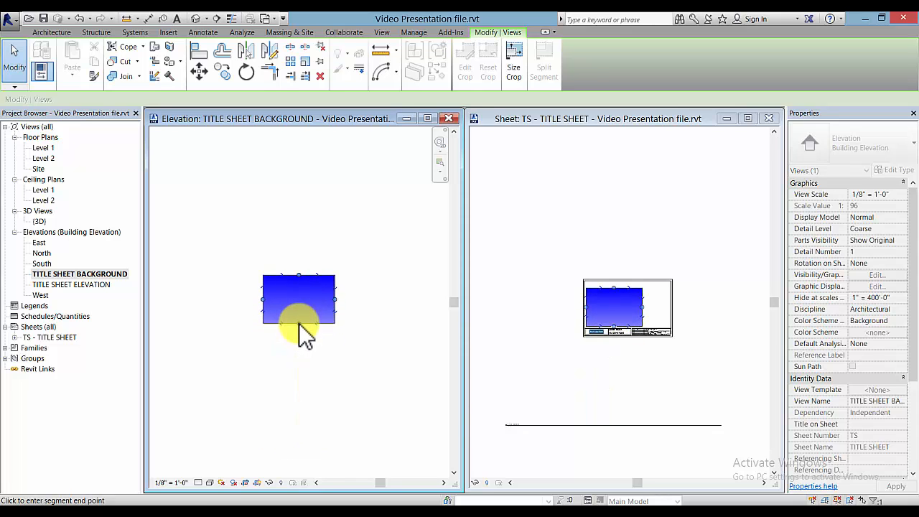
{"action": "left_click_drag", "start_coordinate": [301, 277], "coordinate": [308, 281]}
{"action": "left_click", "coordinate": [378, 316]}
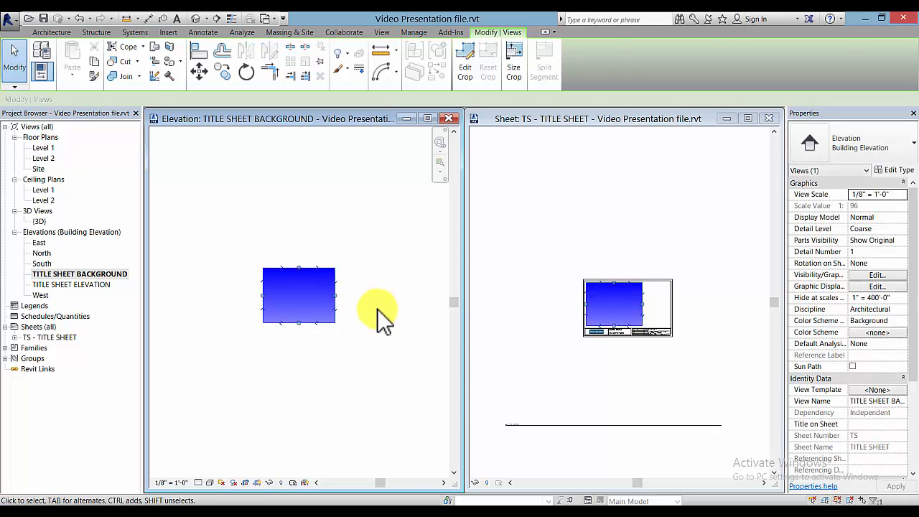
Hide the background viewport's title line on the sheet by setting Show Title to No in its type properties
{"action": "left_click", "coordinate": [616, 389]}
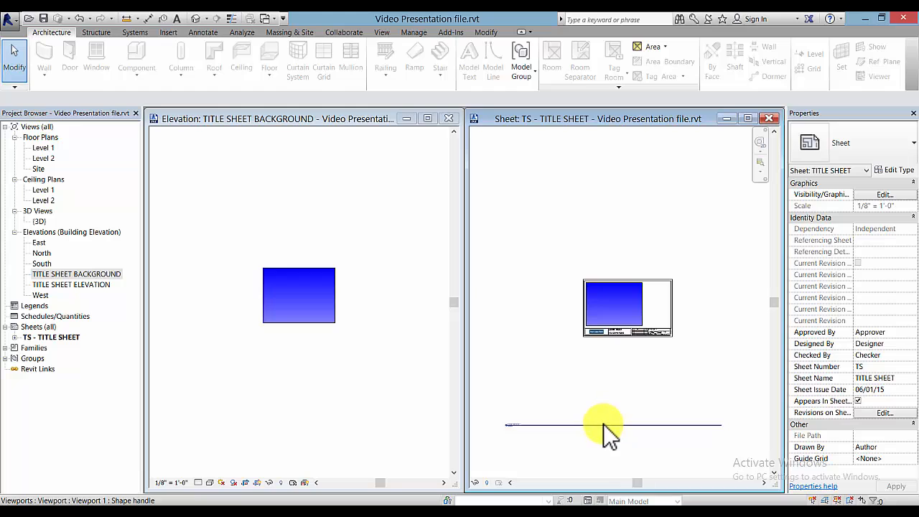
{"action": "left_click", "coordinate": [595, 396]}
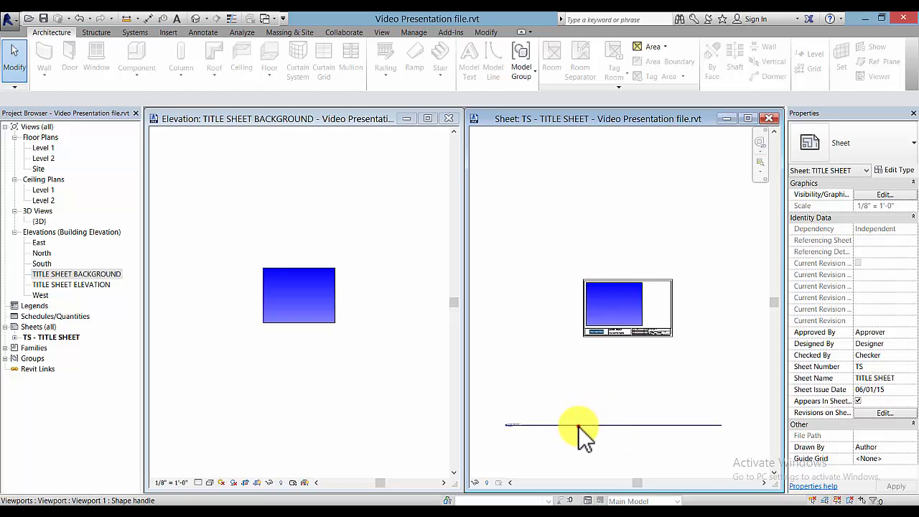
{"action": "left_click", "coordinate": [580, 427]}
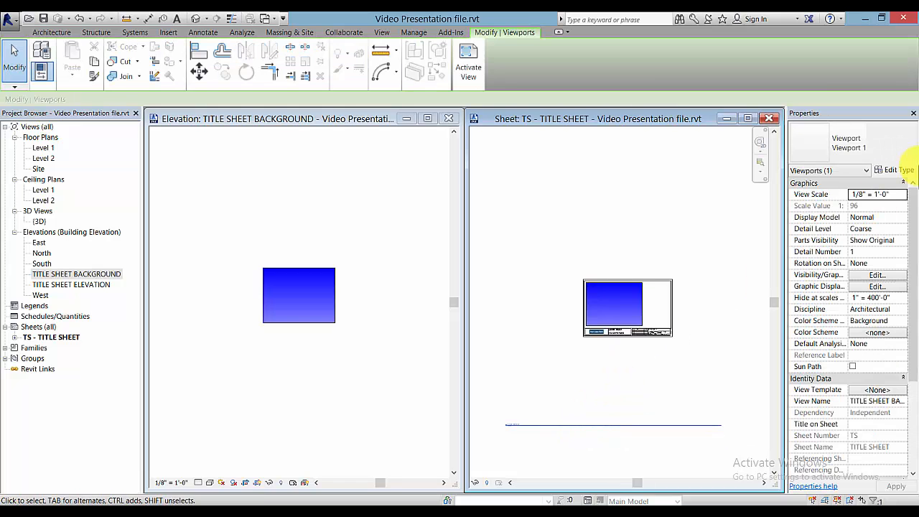
{"action": "left_click", "coordinate": [899, 171]}
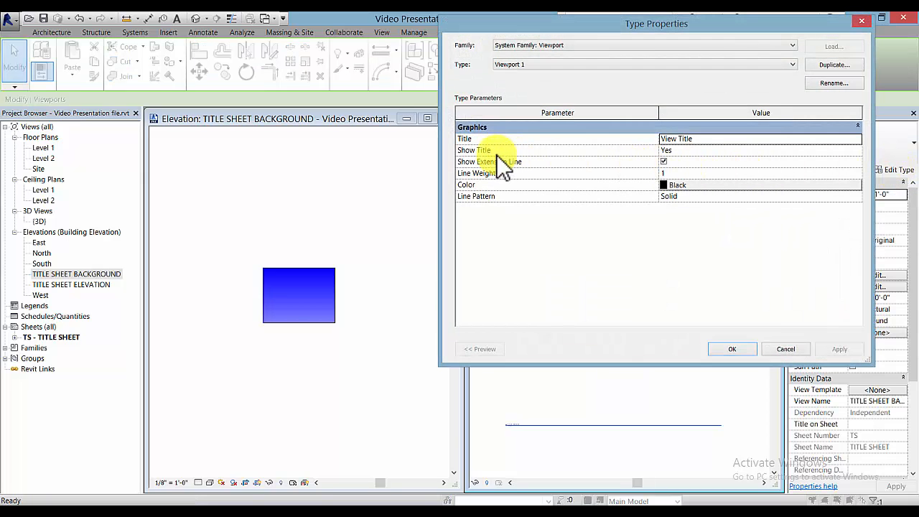
{"action": "left_click", "coordinate": [858, 150]}
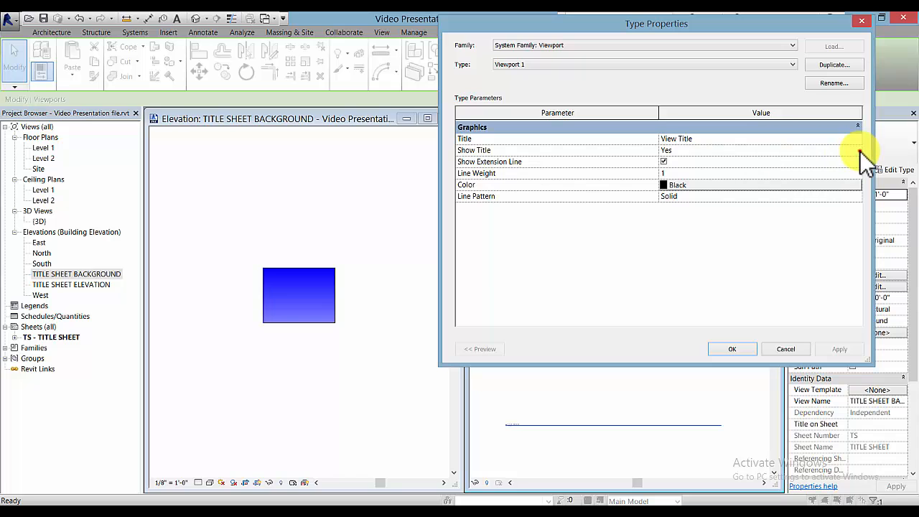
{"action": "left_click", "coordinate": [859, 151]}
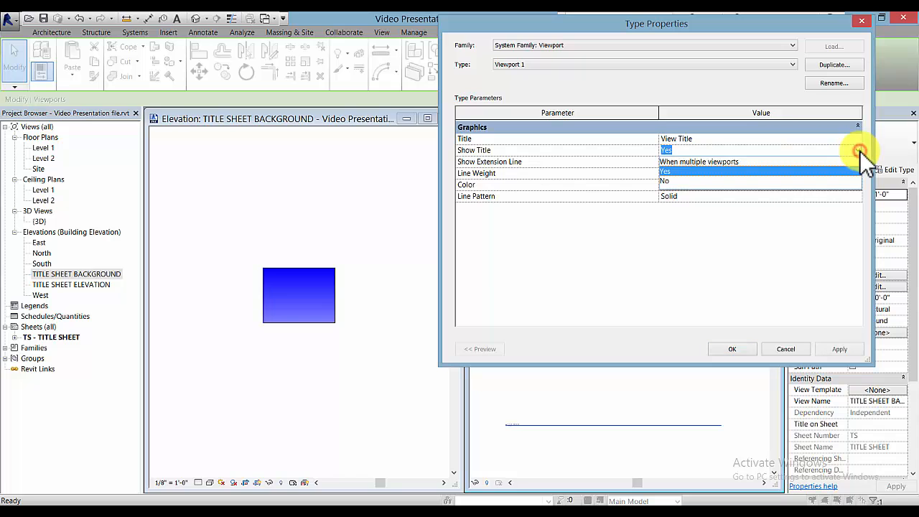
{"action": "left_click", "coordinate": [667, 181]}
{"action": "left_click", "coordinate": [742, 353]}
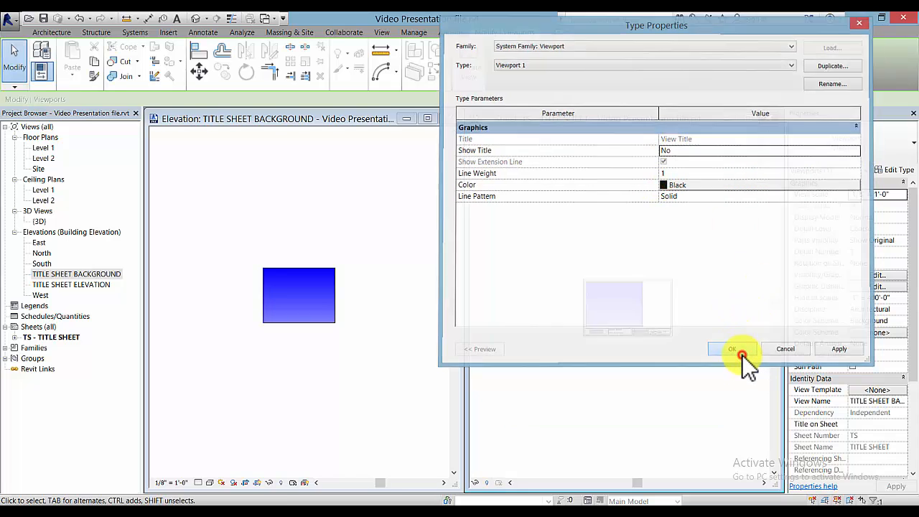
{"action": "scroll", "coordinate": [648, 310], "scroll_direction": "up", "scroll_amount": 5}
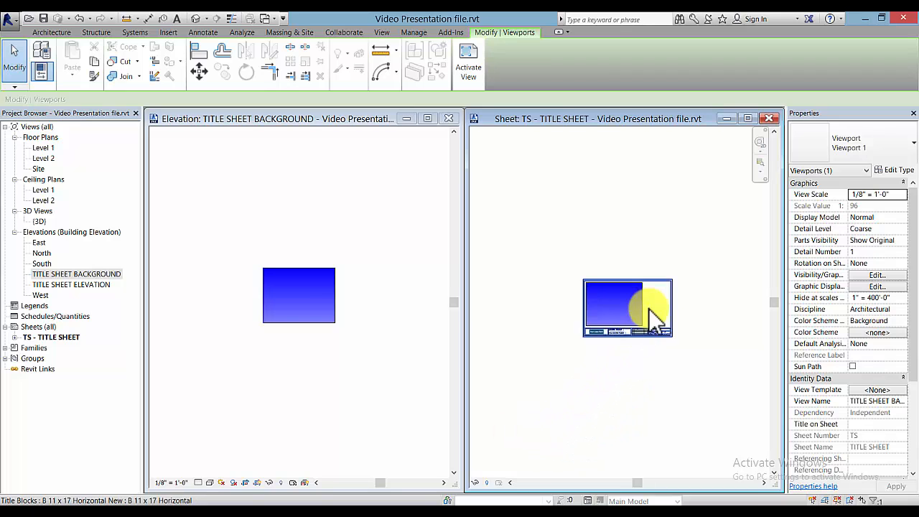
{"action": "middle_click_drag", "start_coordinate": [649, 312], "coordinate": [705, 287]}
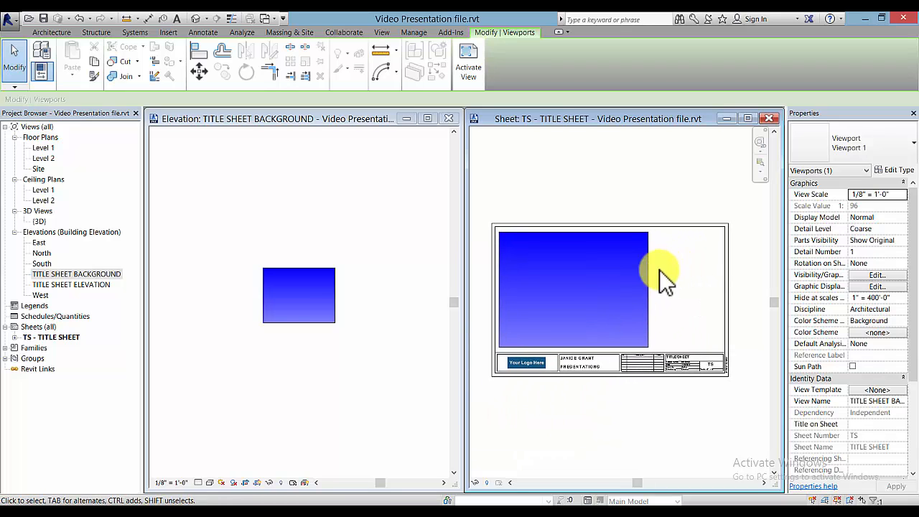
{"action": "left_click", "coordinate": [633, 277]}
{"action": "left_click", "coordinate": [680, 269]}
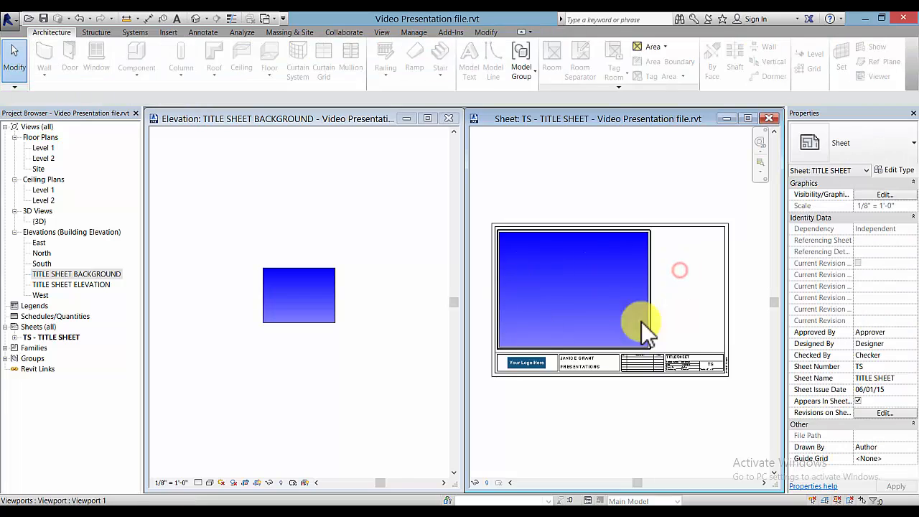
Pull the left edge of the background elevation's crop region inward to make the gradient narrower
{"action": "left_click", "coordinate": [294, 375]}
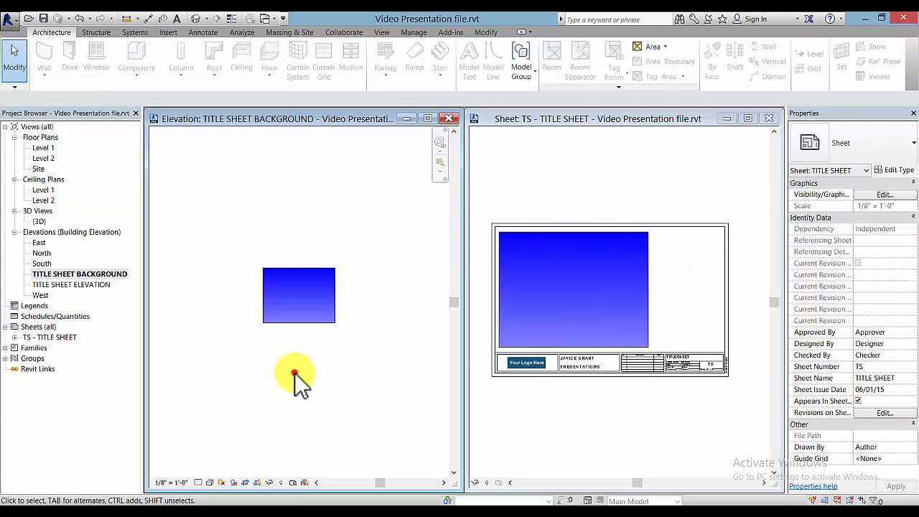
{"action": "left_click", "coordinate": [333, 297]}
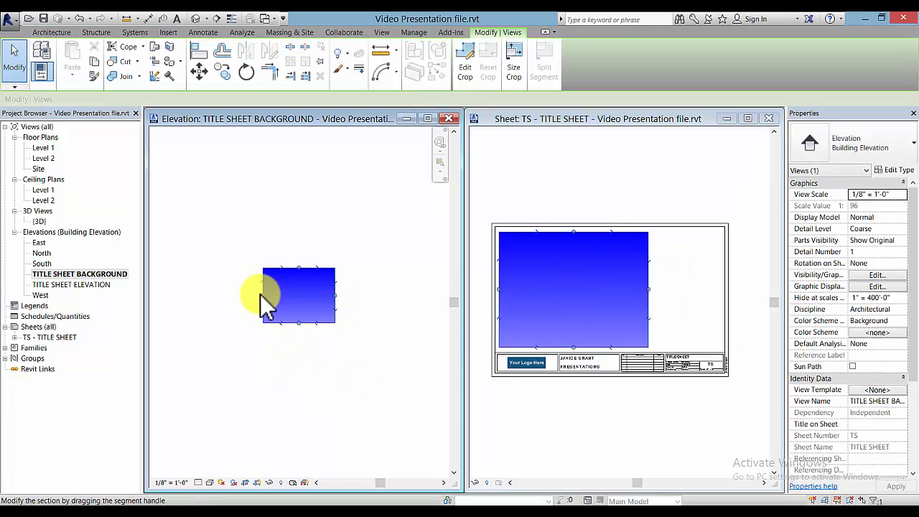
{"action": "left_click_drag", "start_coordinate": [262, 295], "coordinate": [273, 294]}
{"action": "left_click", "coordinate": [291, 175]}
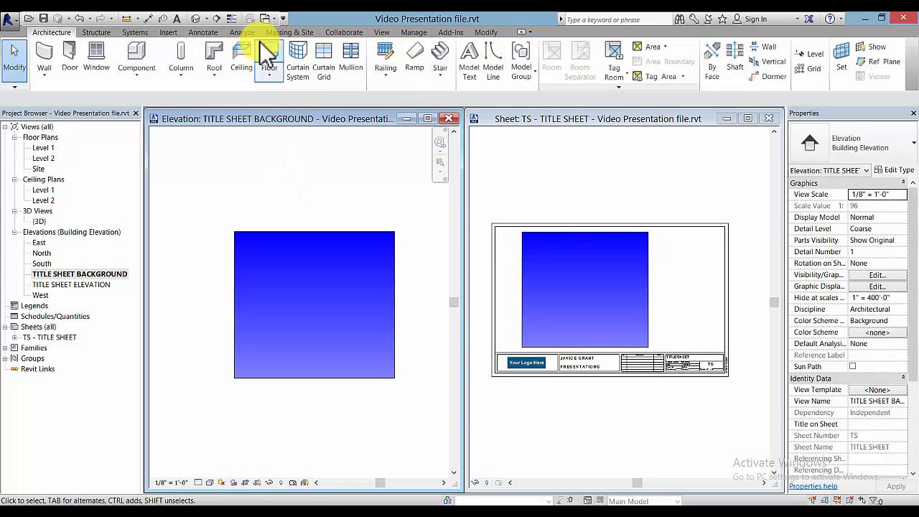
Draw a masking region over the top of the gradient, its sloping lower edge rising from the left side to the upper right corner
{"action": "left_click", "coordinate": [213, 33]}
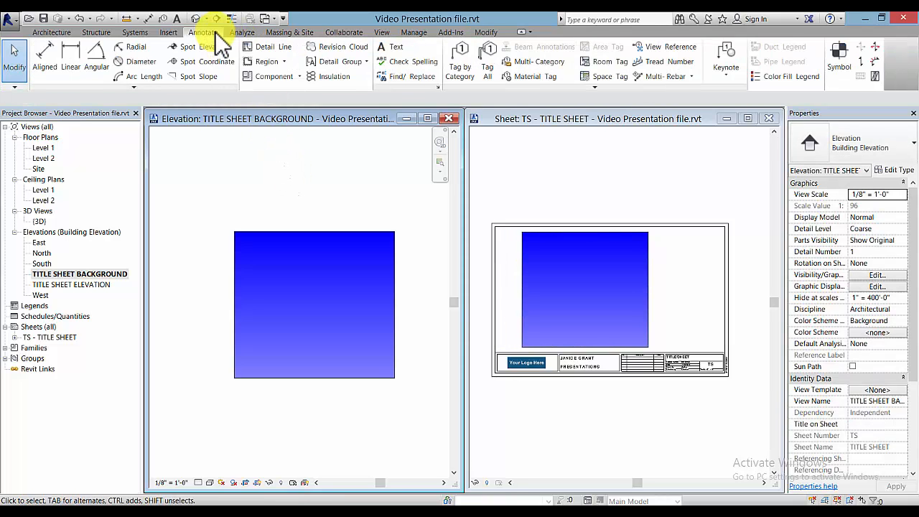
{"action": "left_click", "coordinate": [285, 62]}
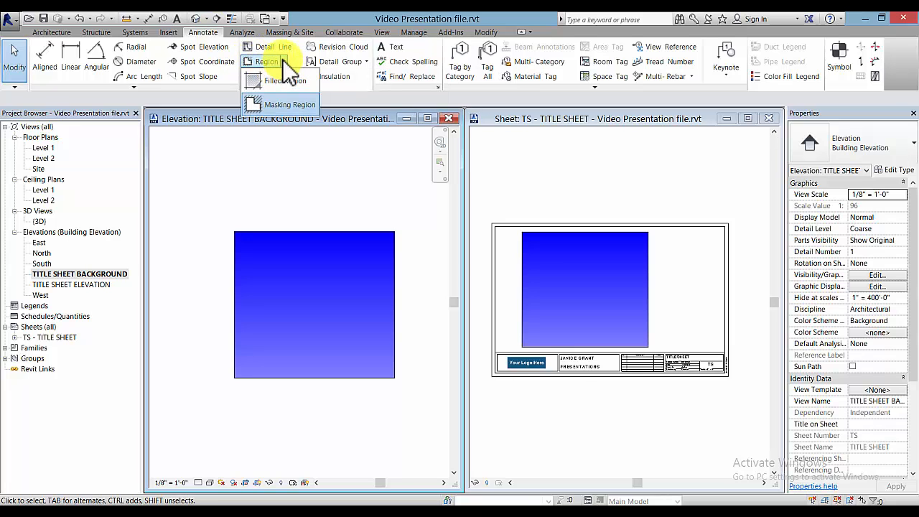
{"action": "left_click", "coordinate": [285, 106]}
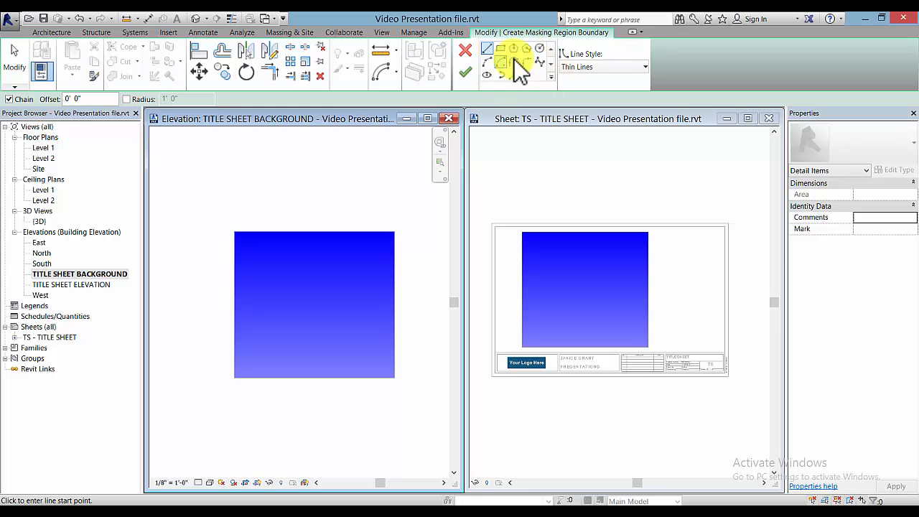
{"action": "left_click", "coordinate": [224, 281]}
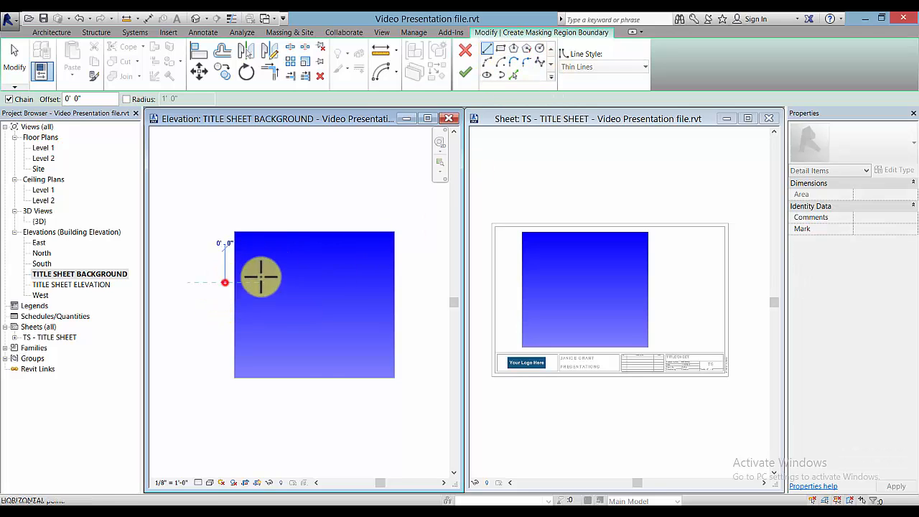
{"action": "left_click", "coordinate": [410, 228]}
{"action": "key", "text": "Escape"}
{"action": "key", "text": "Escape"}
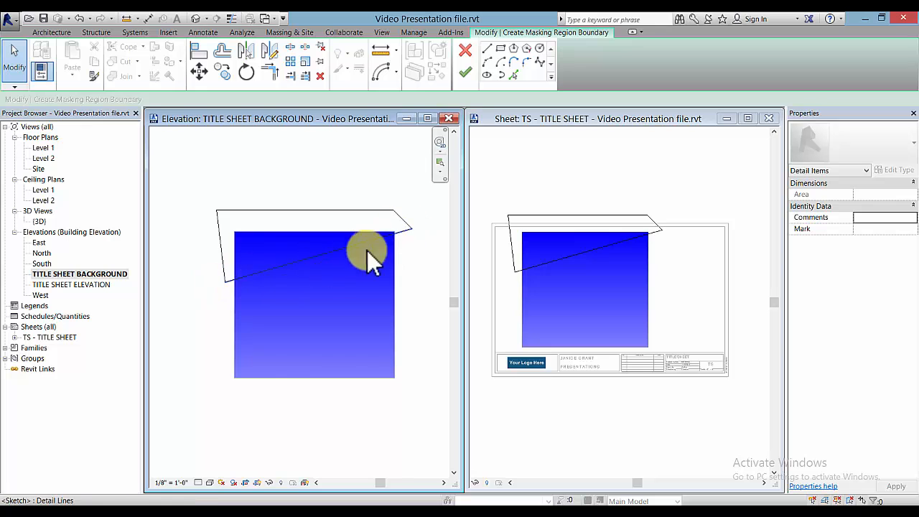
{"action": "left_click", "coordinate": [466, 74]}
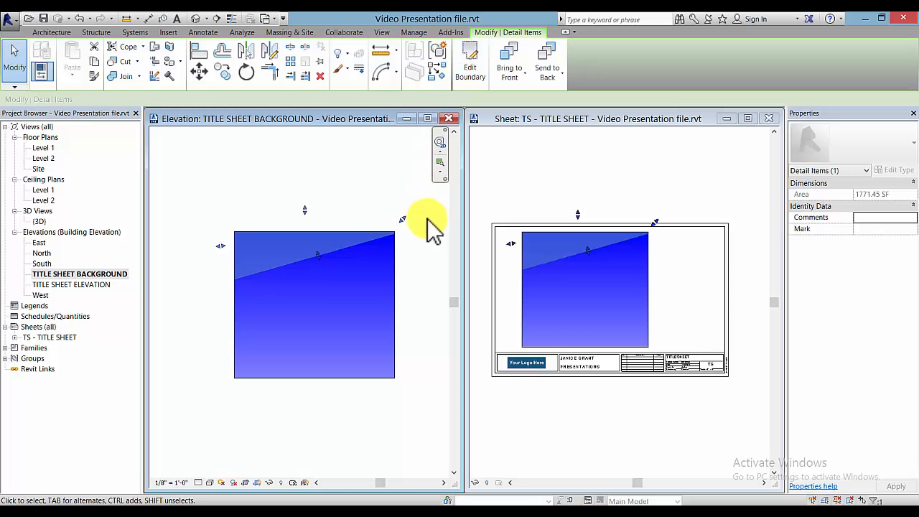
{"action": "left_click", "coordinate": [418, 253]}
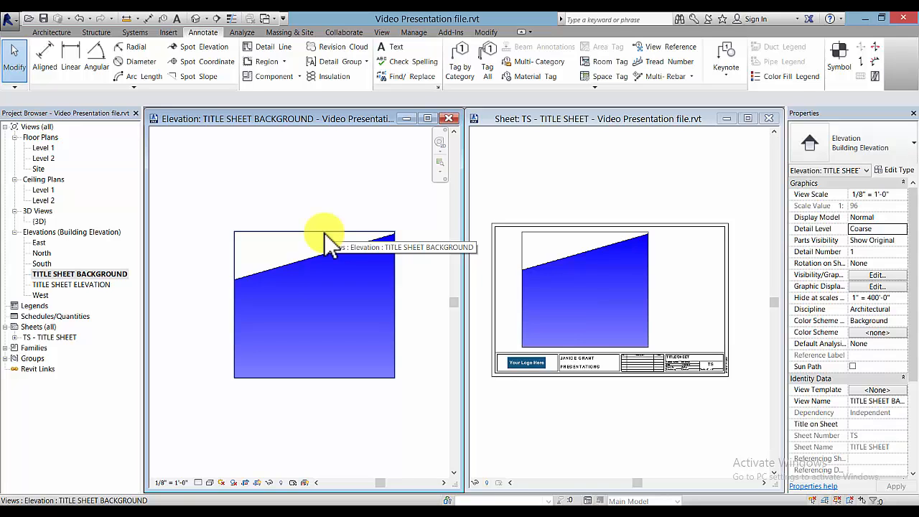
Place the TITLE SHEET ELEVATION view on the title sheet over the gradient background
{"action": "left_click", "coordinate": [341, 208]}
{"action": "left_click", "coordinate": [569, 194]}
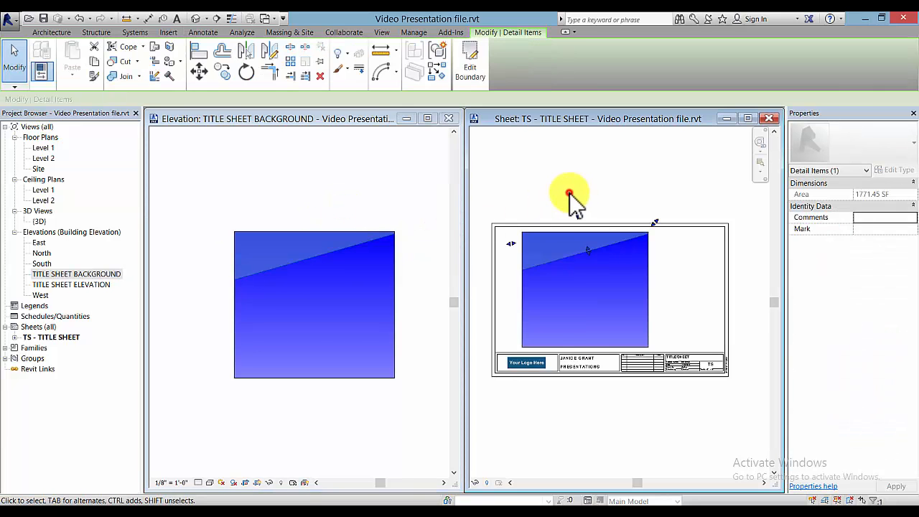
{"action": "left_click", "coordinate": [594, 437]}
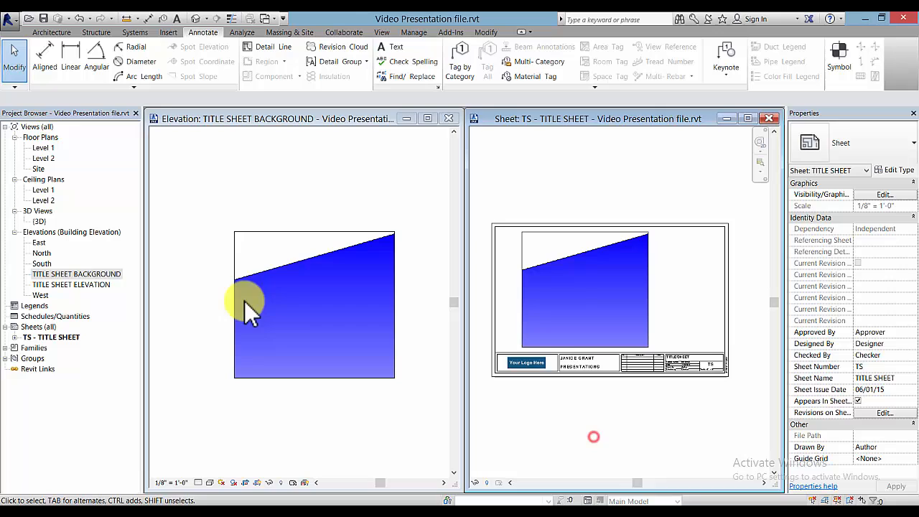
{"action": "left_click", "coordinate": [90, 285]}
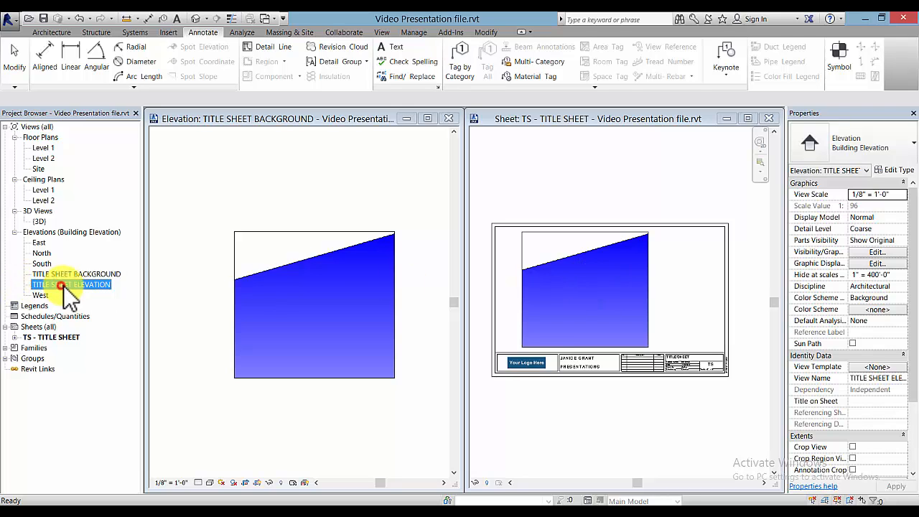
{"action": "left_click_drag", "start_coordinate": [616, 278], "coordinate": [630, 287]}
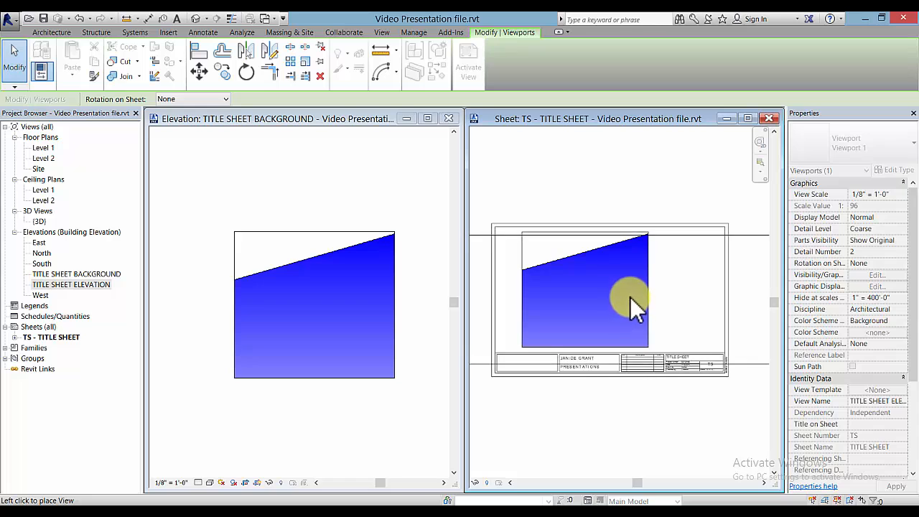
{"action": "left_click", "coordinate": [635, 305]}
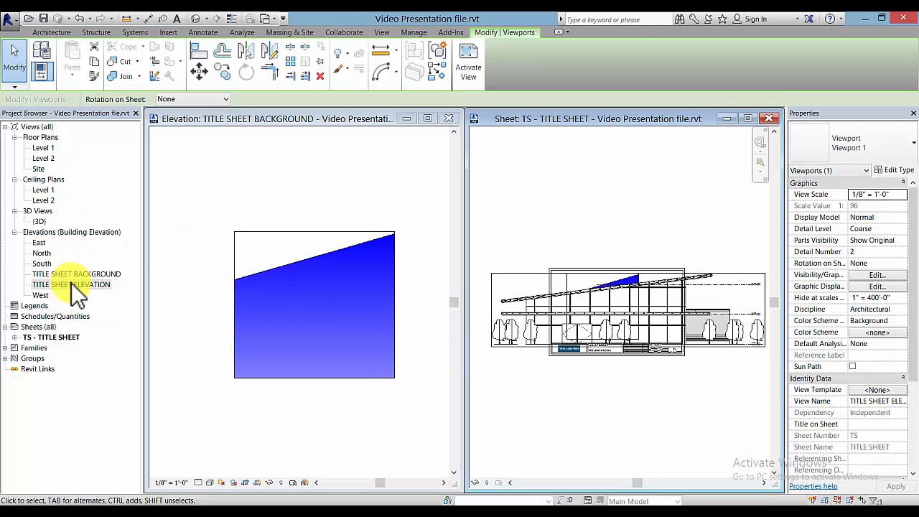
Activate the building elevation viewport on the sheet, set its scale to 1" = 30'-0", and deactivate the view
{"action": "left_click", "coordinate": [531, 281]}
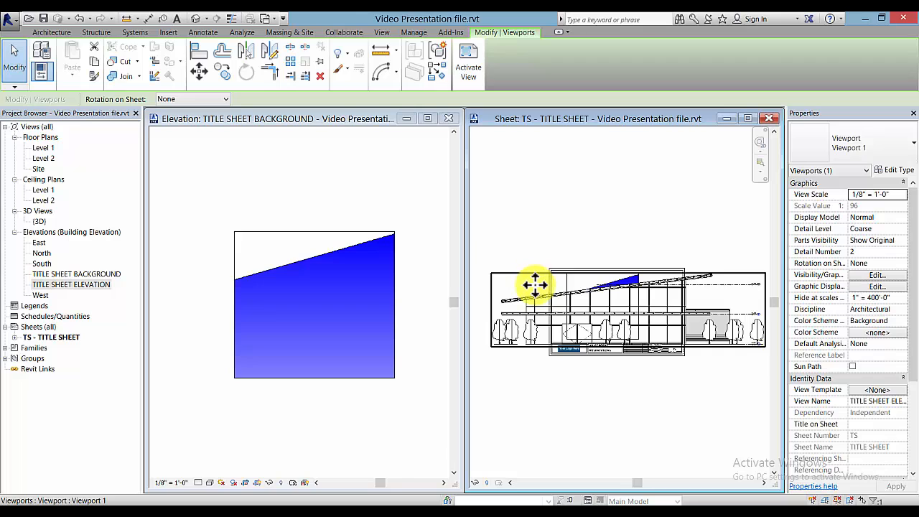
{"action": "double_click", "coordinate": [528, 284]}
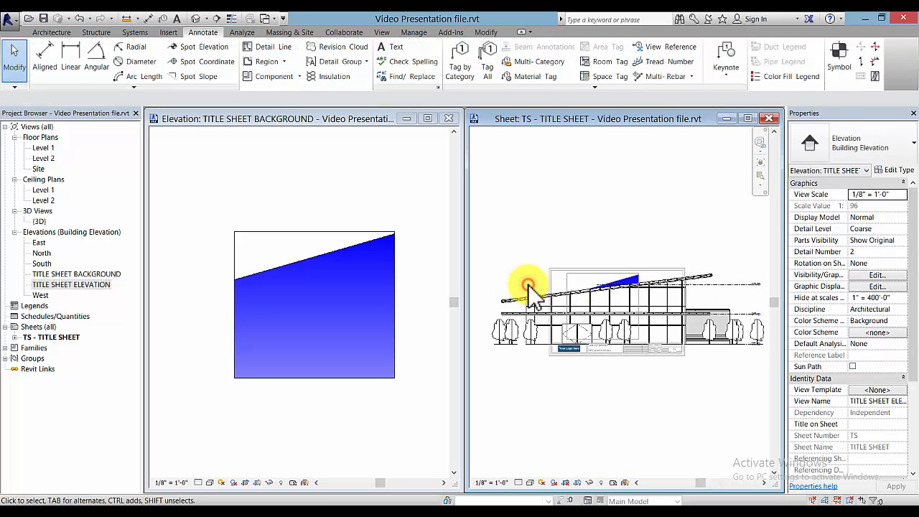
{"action": "right_click", "coordinate": [529, 291]}
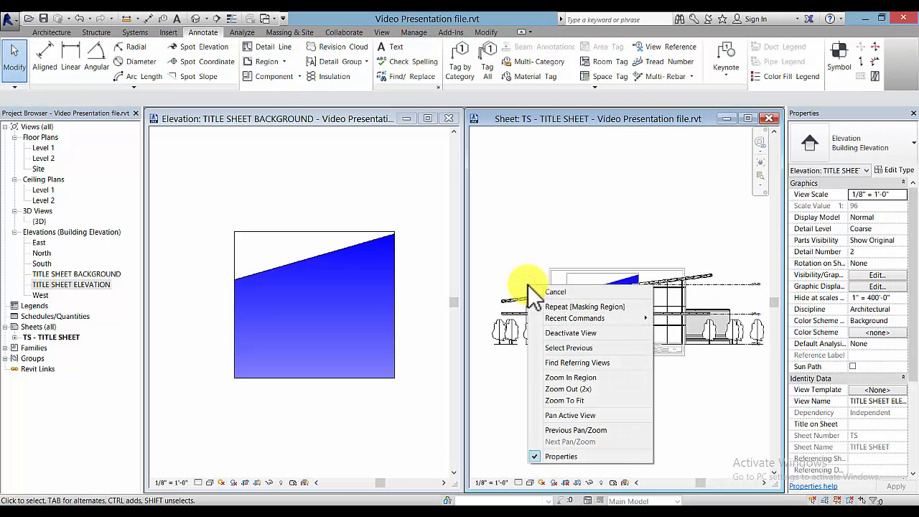
{"action": "left_click", "coordinate": [516, 281]}
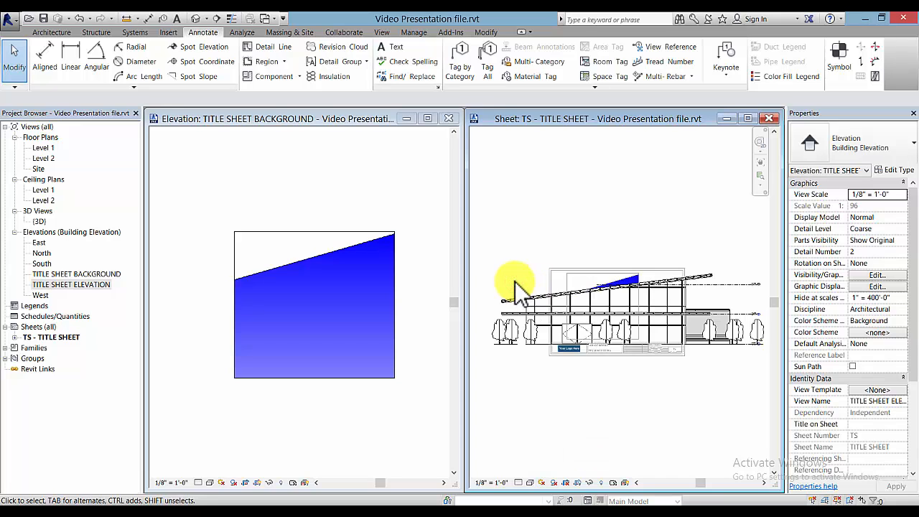
{"action": "left_click", "coordinate": [501, 483]}
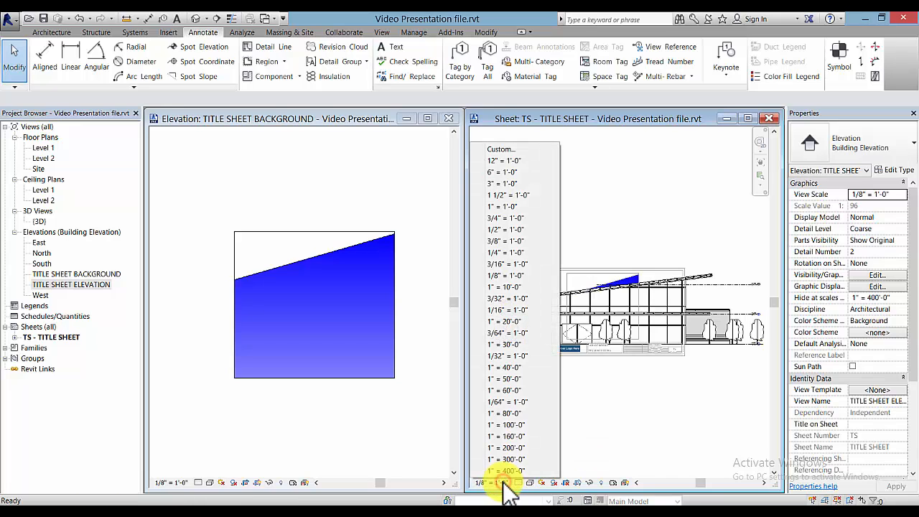
{"action": "left_click", "coordinate": [511, 345]}
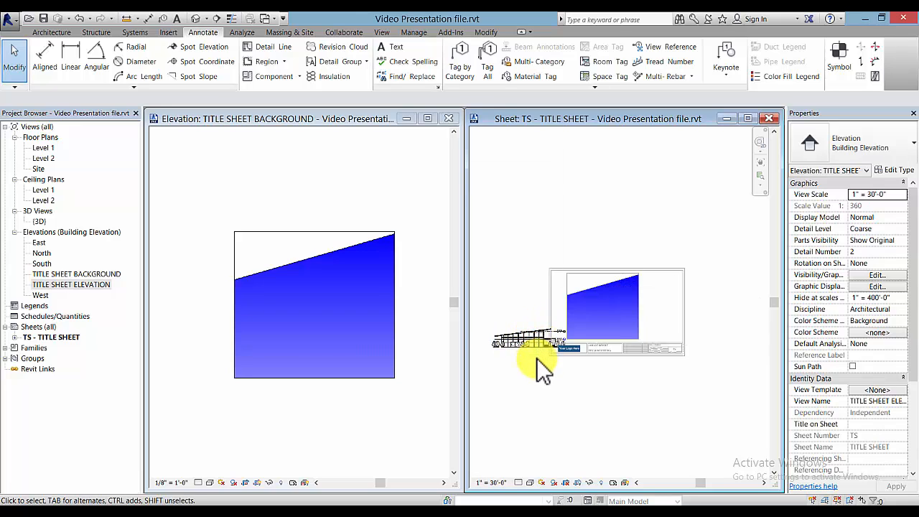
{"action": "left_click", "coordinate": [492, 482]}
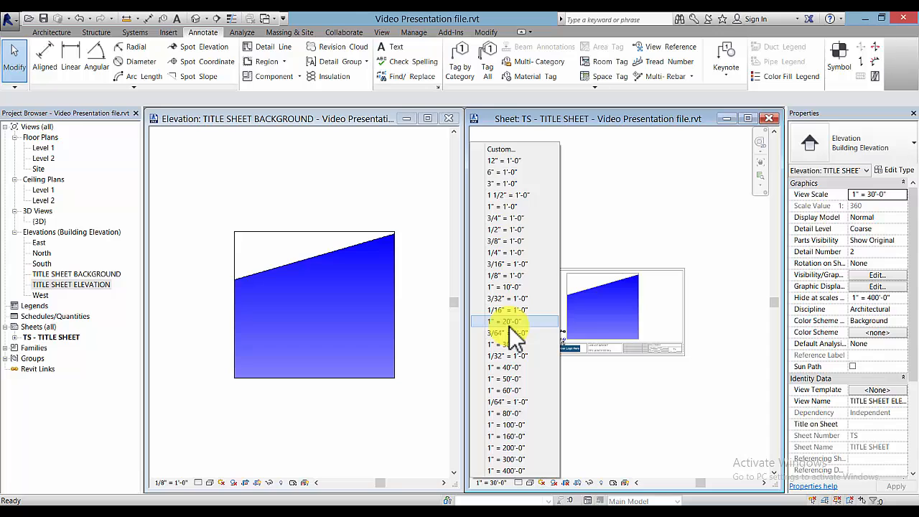
{"action": "left_click", "coordinate": [588, 310]}
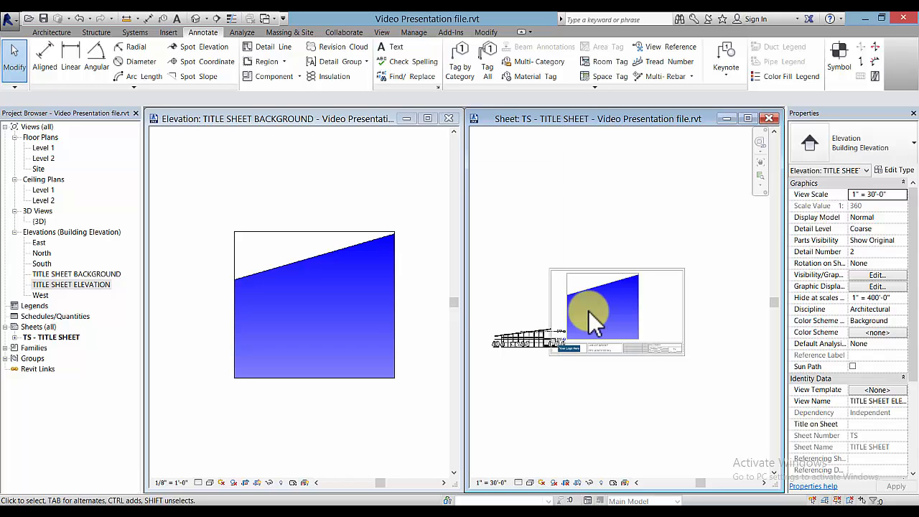
{"action": "right_click", "coordinate": [588, 311]}
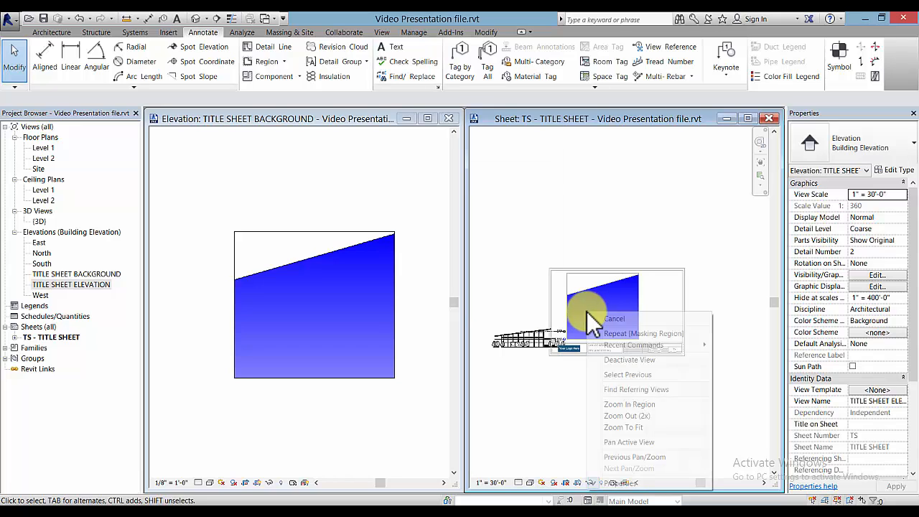
{"action": "left_click", "coordinate": [646, 359]}
Move the building elevation viewport onto the lower part of the gradient background
{"action": "left_click", "coordinate": [531, 349]}
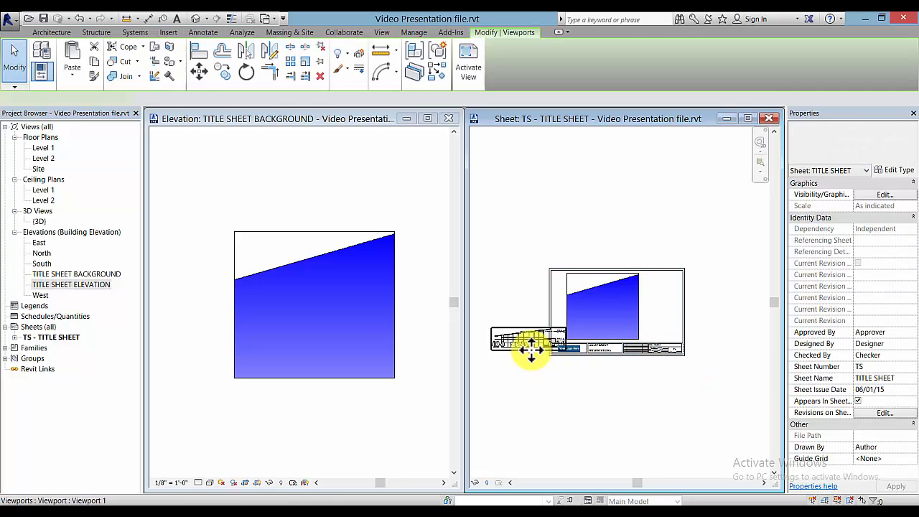
{"action": "left_click_drag", "start_coordinate": [535, 349], "coordinate": [598, 333]}
{"action": "scroll", "coordinate": [603, 327], "scroll_direction": "up", "scroll_amount": 3}
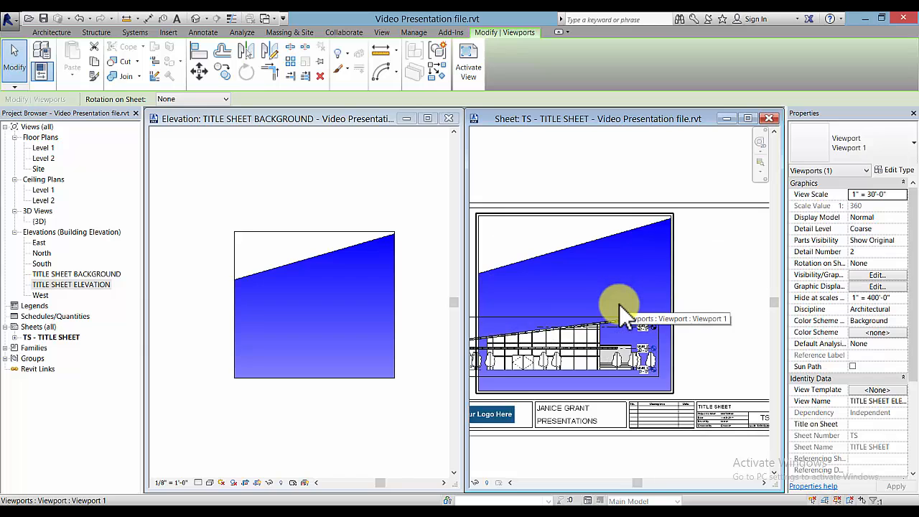
{"action": "scroll", "coordinate": [621, 310], "scroll_direction": "down", "scroll_amount": 3}
Split the background elevation's crop region into two vertical panels and narrow the gap between them
{"action": "left_click", "coordinate": [366, 232]}
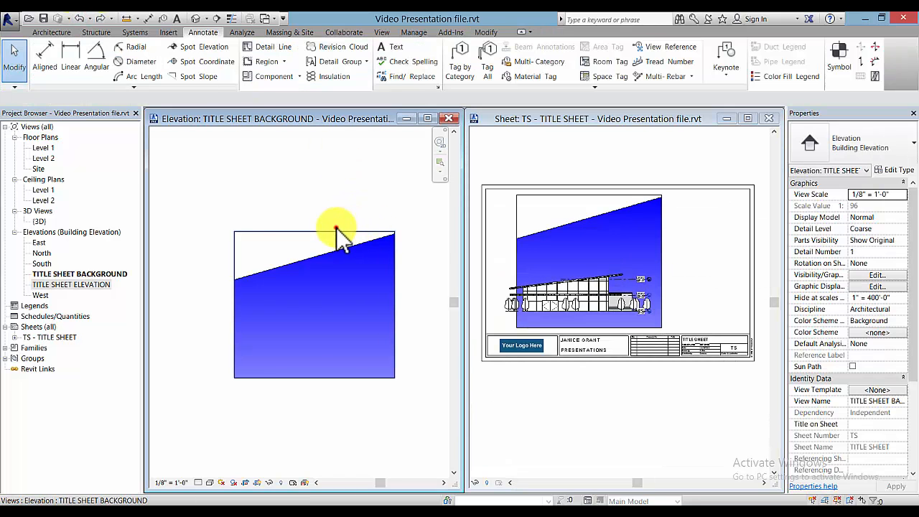
{"action": "left_click", "coordinate": [337, 232]}
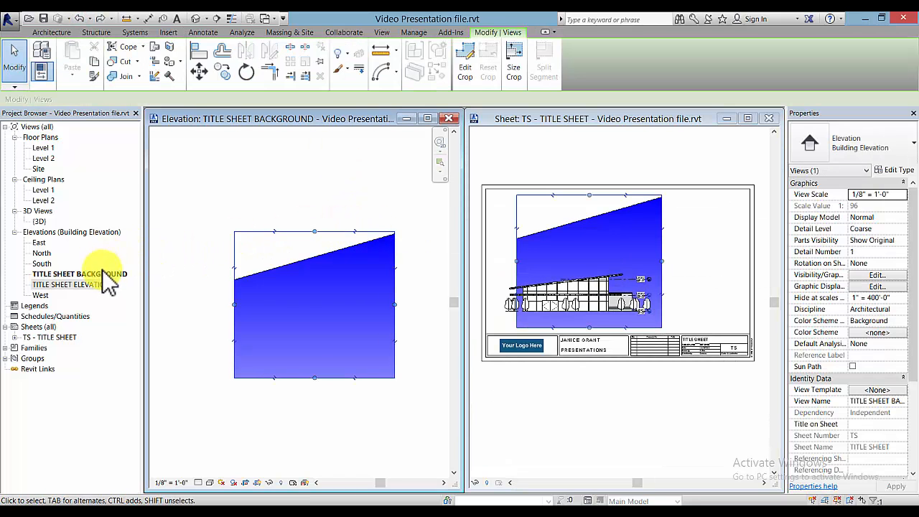
{"action": "left_click", "coordinate": [276, 234]}
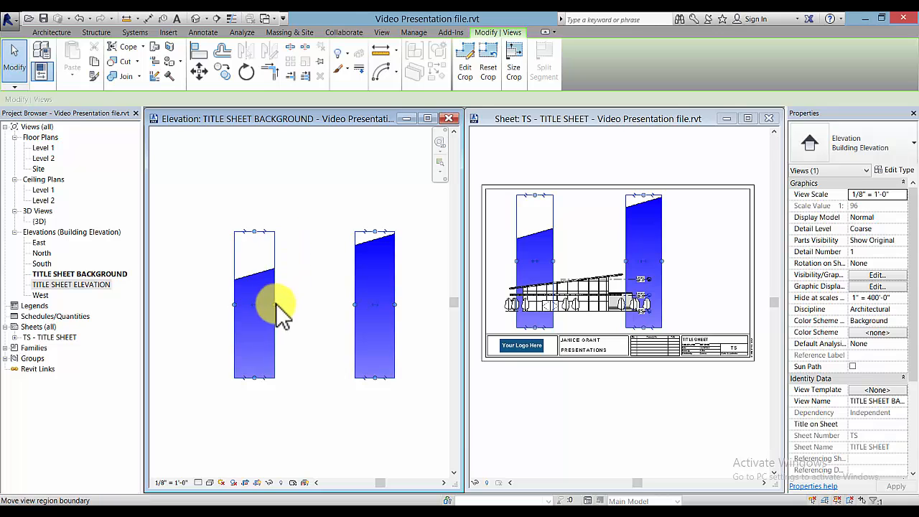
{"action": "left_click_drag", "start_coordinate": [275, 304], "coordinate": [329, 308]}
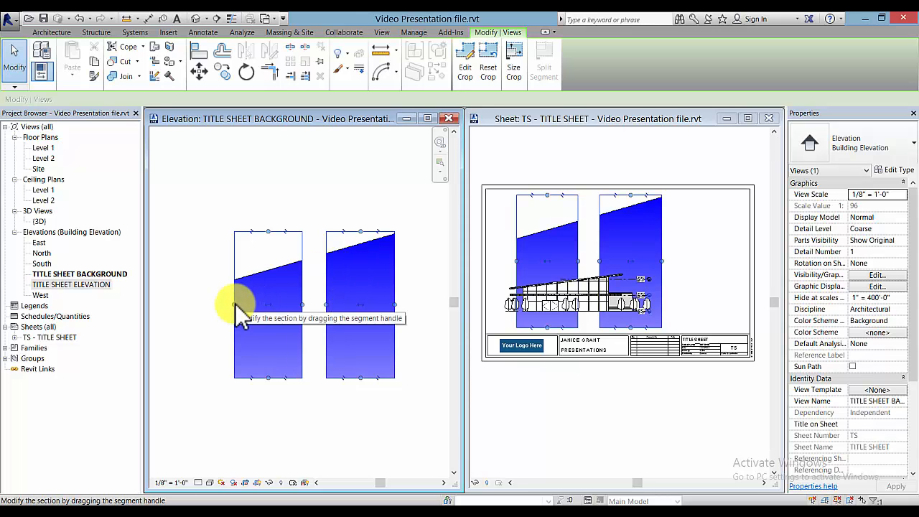
Extend the left crop panel outward toward the sheet border and stretch the masking region to cover its upper part
{"action": "left_click_drag", "start_coordinate": [234, 303], "coordinate": [207, 307]}
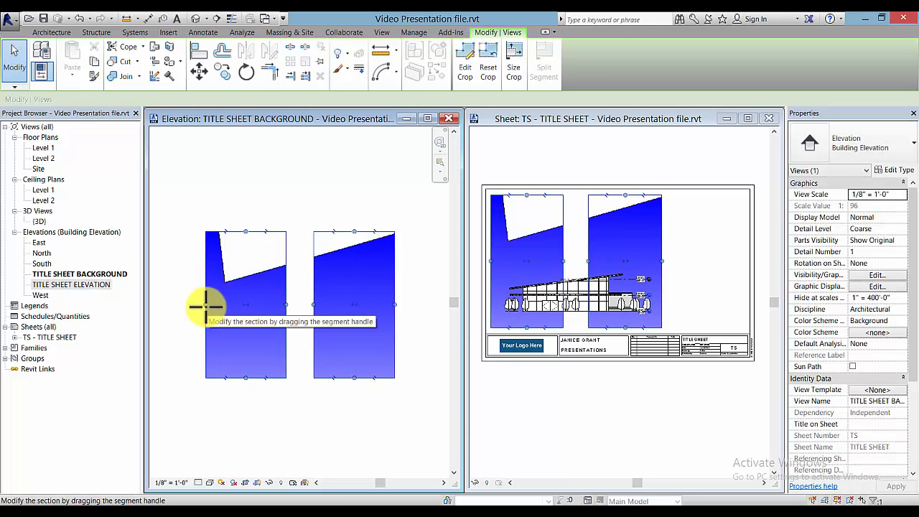
{"action": "left_click", "coordinate": [235, 277]}
{"action": "left_click_drag", "start_coordinate": [235, 278], "coordinate": [180, 259]}
{"action": "left_click", "coordinate": [238, 409]}
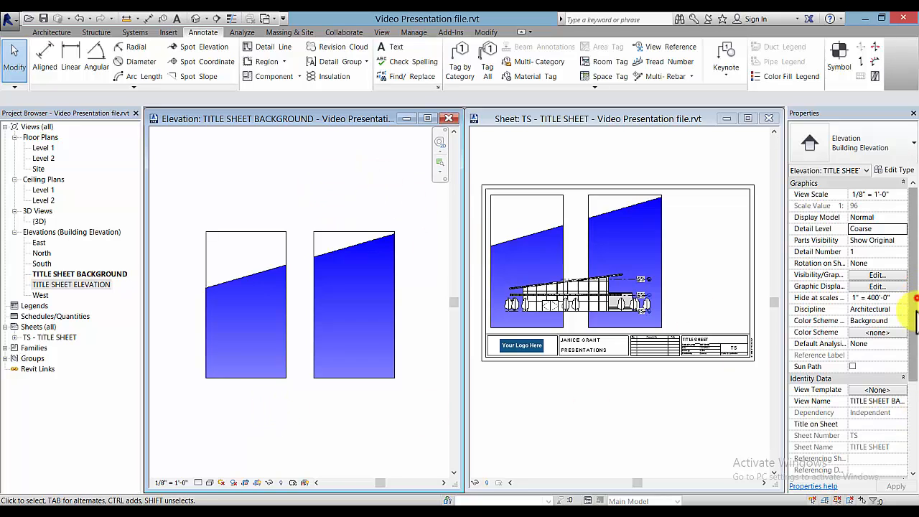
Turn off Crop Region Visible for the background elevation, apply it, and return to the title sheet
{"action": "scroll", "coordinate": [912, 316], "scroll_direction": "down", "scroll_amount": 4}
{"action": "left_click", "coordinate": [852, 366]}
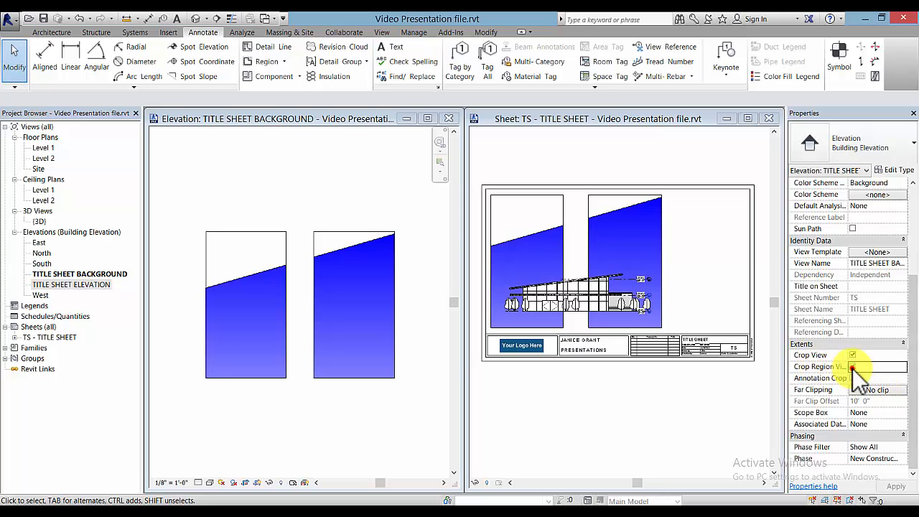
{"action": "left_click", "coordinate": [896, 486]}
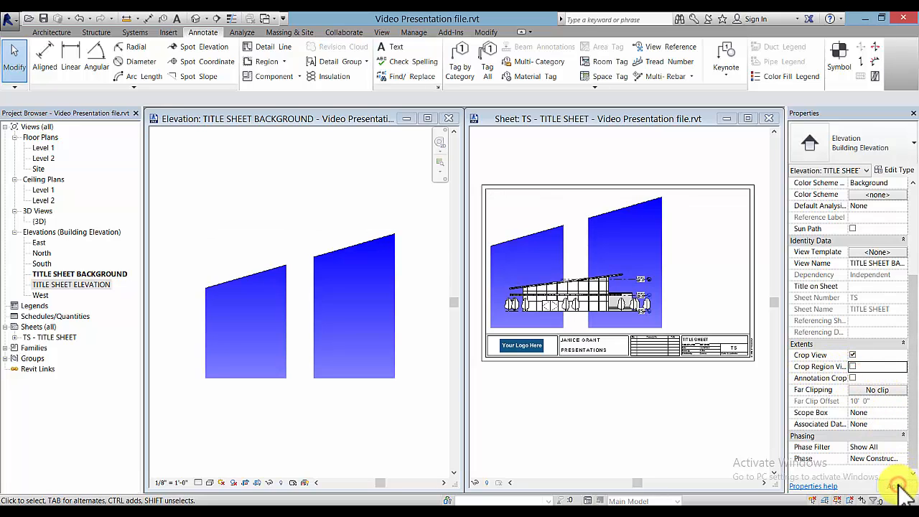
{"action": "left_click", "coordinate": [683, 257]}
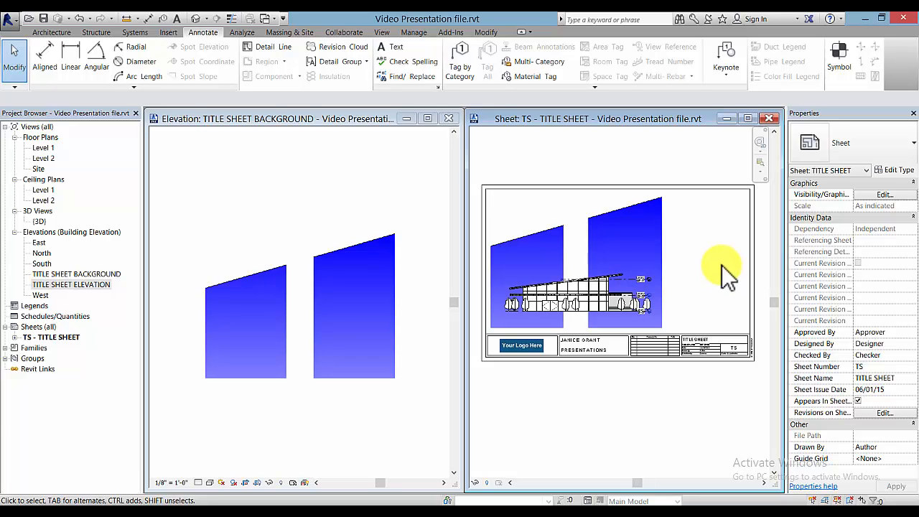
Import the Lawrence Tech logo image onto the title sheet and place it in the blank upper area beside the gradient panels
{"action": "left_click", "coordinate": [709, 247]}
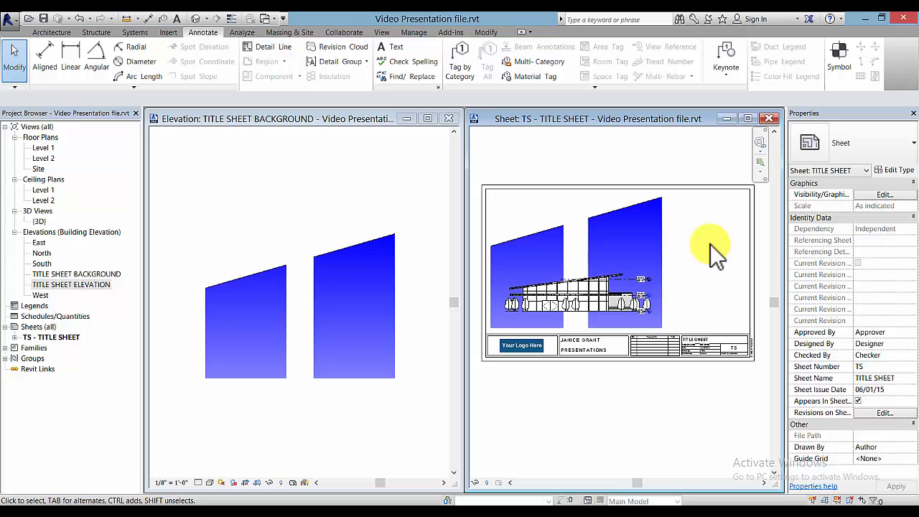
{"action": "left_click", "coordinate": [170, 33]}
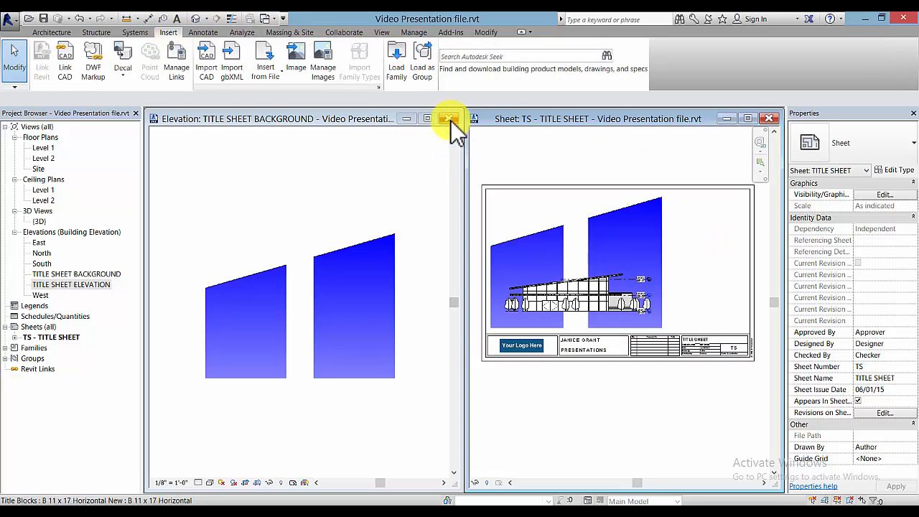
{"action": "left_click", "coordinate": [747, 118]}
{"action": "scroll", "coordinate": [259, 241], "scroll_direction": "up", "scroll_amount": 2}
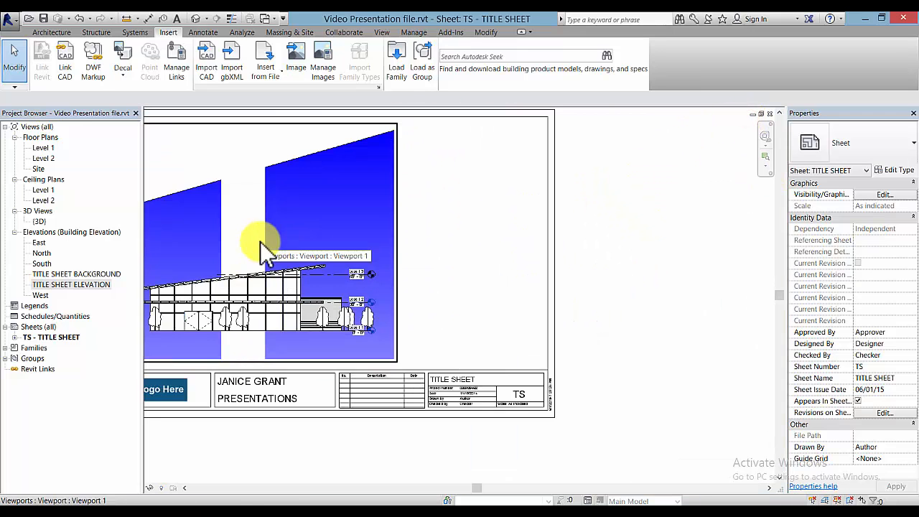
{"action": "middle_click_drag", "start_coordinate": [265, 245], "coordinate": [367, 265]}
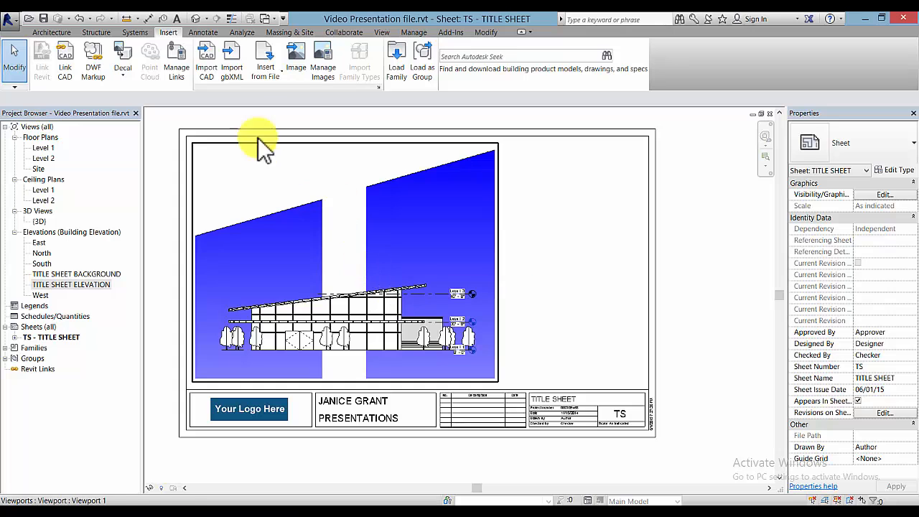
{"action": "key", "text": "Escape"}
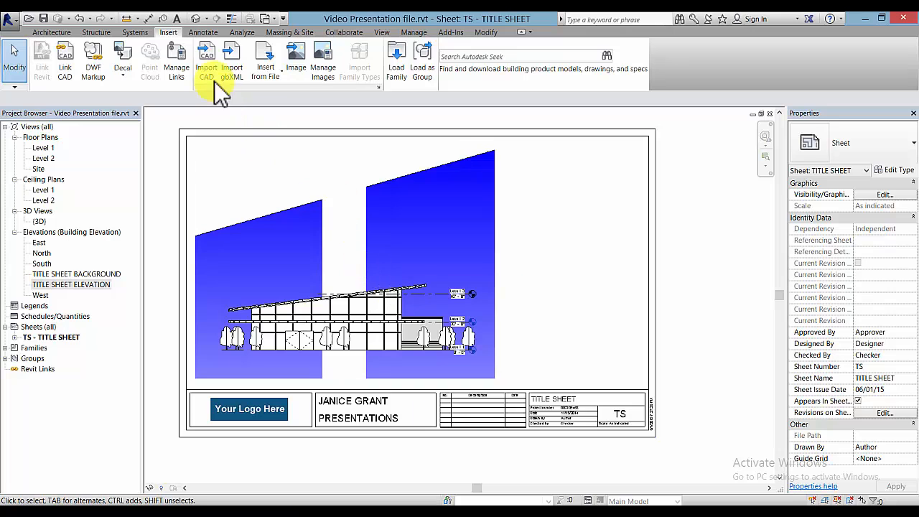
{"action": "left_click", "coordinate": [305, 65]}
{"action": "double_click", "coordinate": [199, 133]}
{"action": "left_click", "coordinate": [266, 181]}
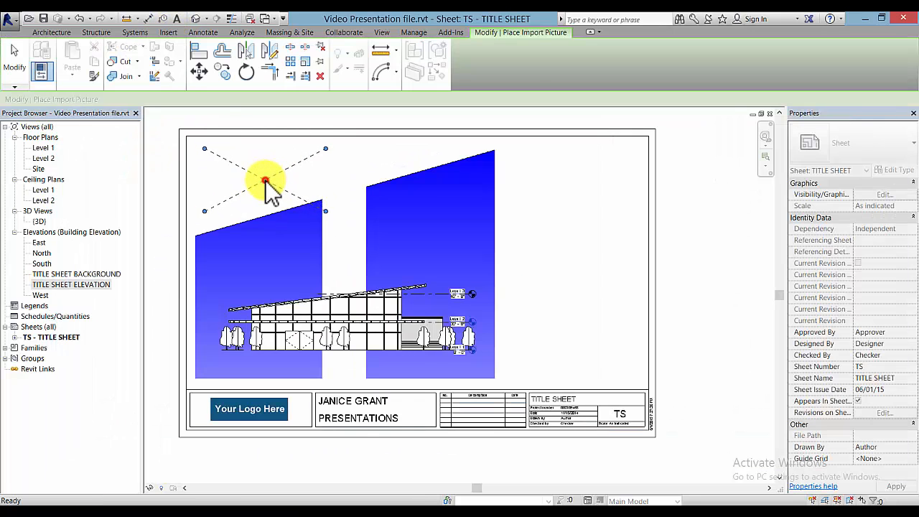
{"action": "left_click_drag", "start_coordinate": [287, 179], "coordinate": [601, 184]}
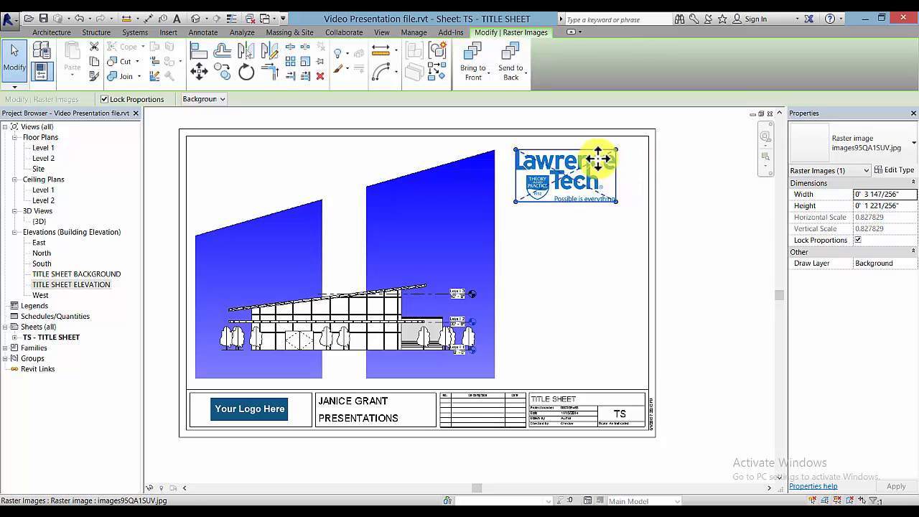
Try to move the logo image over the gradient panels and bring it to the front
{"action": "left_click", "coordinate": [476, 78]}
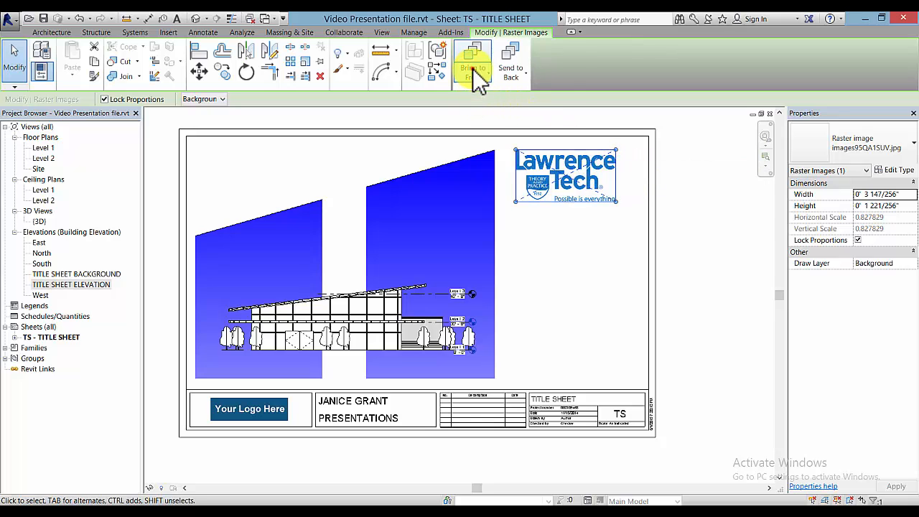
{"action": "left_click", "coordinate": [477, 78]}
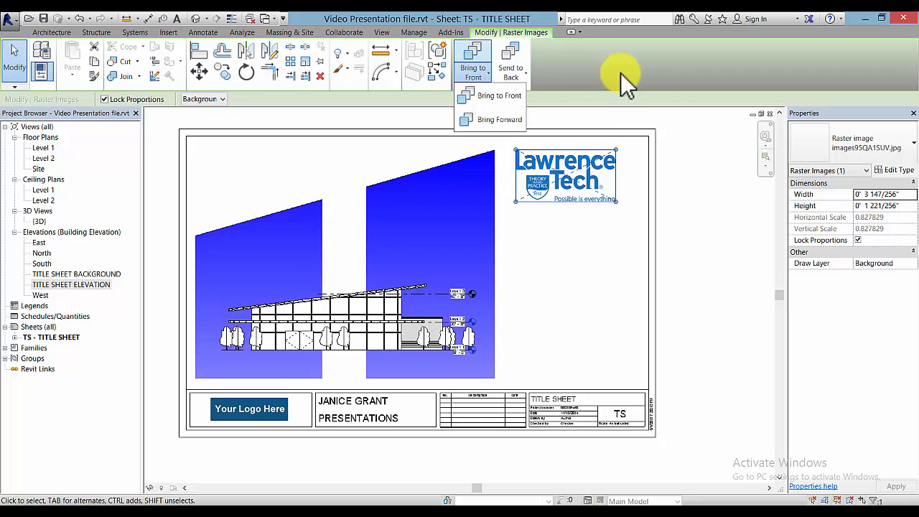
{"action": "left_click_drag", "start_coordinate": [545, 166], "coordinate": [352, 269]}
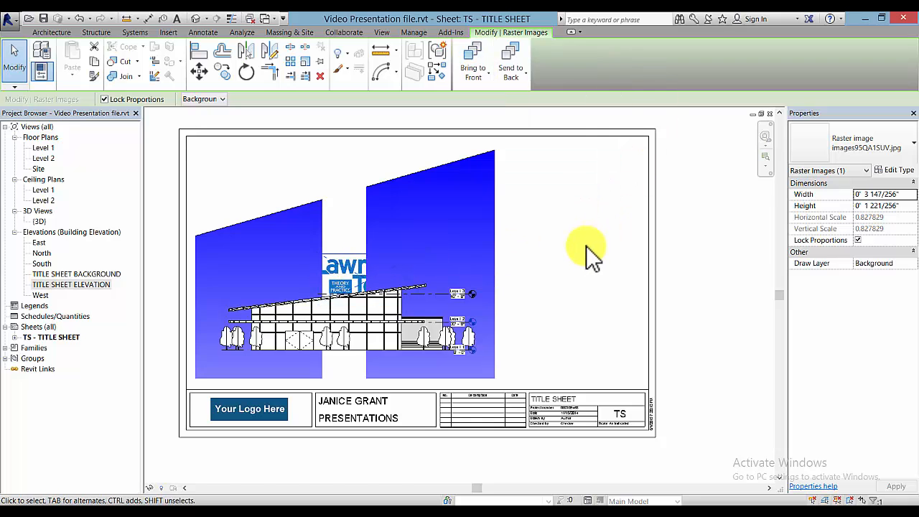
{"action": "left_click", "coordinate": [478, 69]}
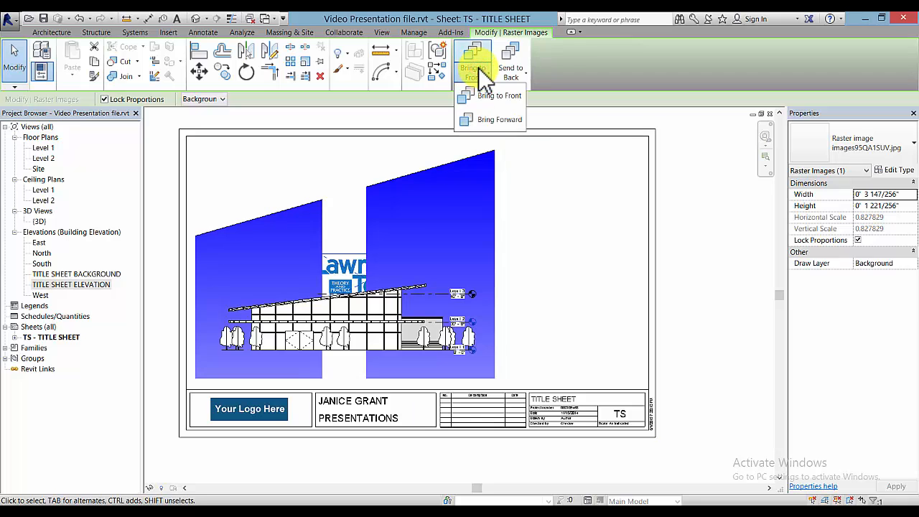
{"action": "left_click", "coordinate": [496, 96]}
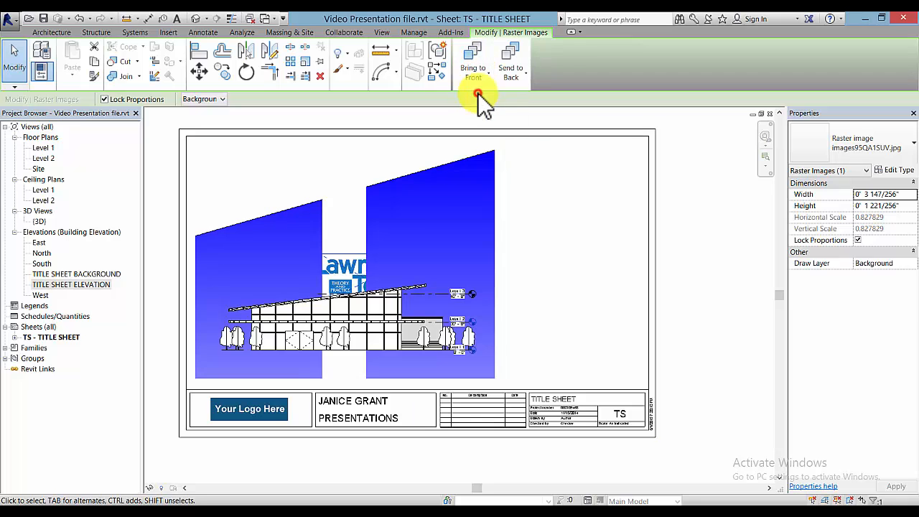
{"action": "left_click_drag", "start_coordinate": [350, 267], "coordinate": [481, 330]}
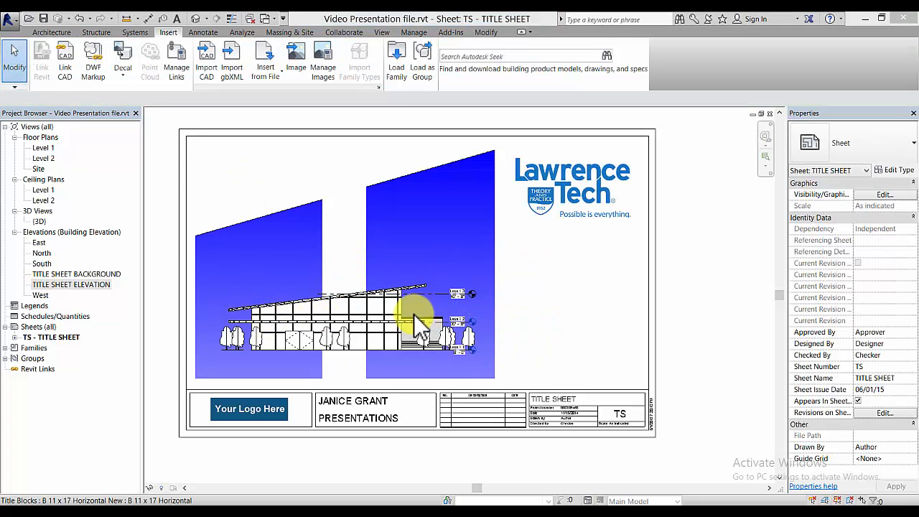
Open the Level 1 floor plan and sketch a rectangular floor boundary enclosing the building and all the trees
{"action": "double_click", "coordinate": [52, 148]}
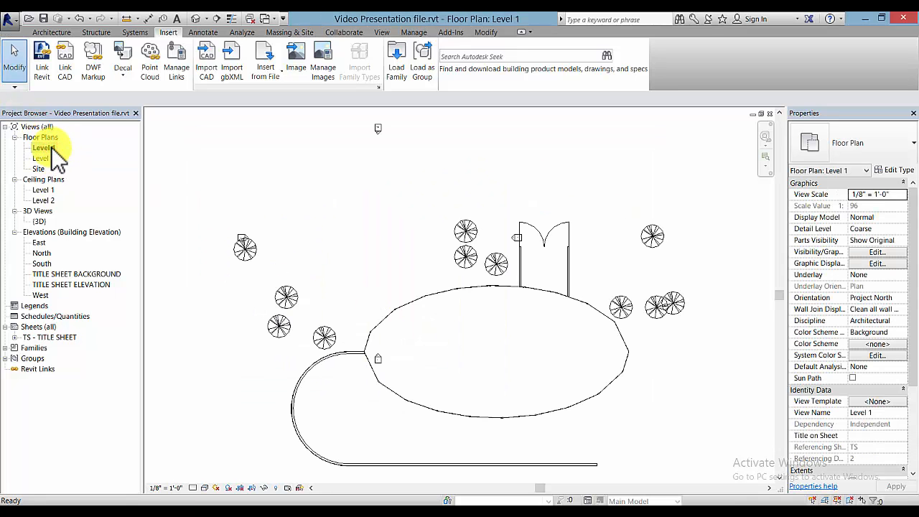
{"action": "scroll", "coordinate": [351, 281], "scroll_direction": "down", "scroll_amount": 1}
{"action": "middle_click_drag", "start_coordinate": [405, 339], "coordinate": [381, 300]}
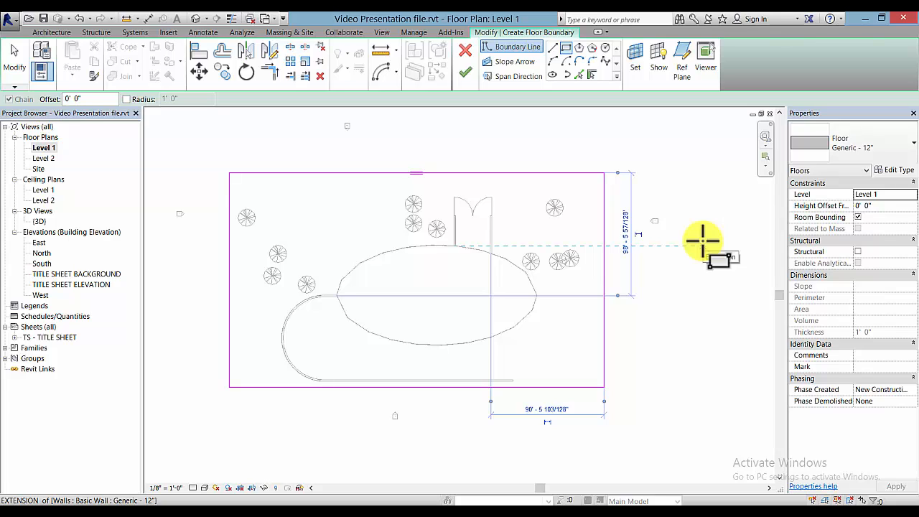
Duplicate the Generic - 12" floor type under the name Base Floor 3'
{"action": "left_click", "coordinate": [903, 172]}
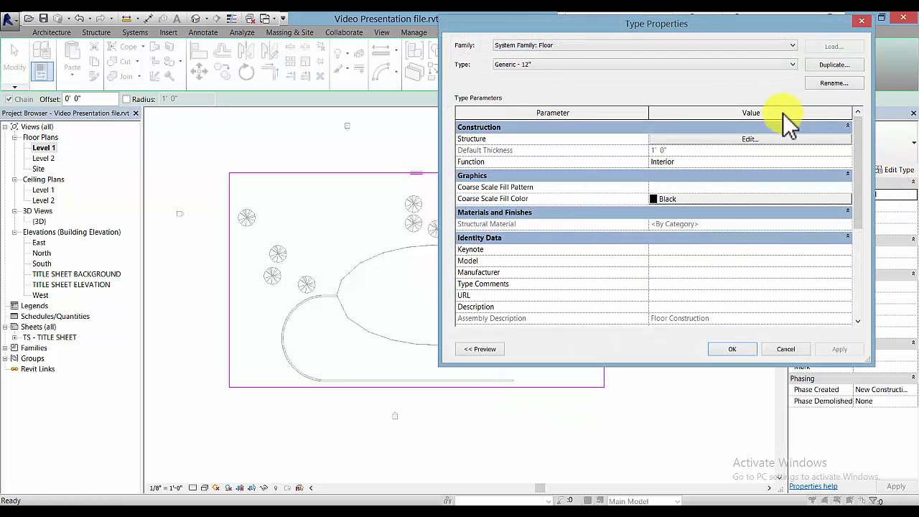
{"action": "left_click", "coordinate": [833, 65]}
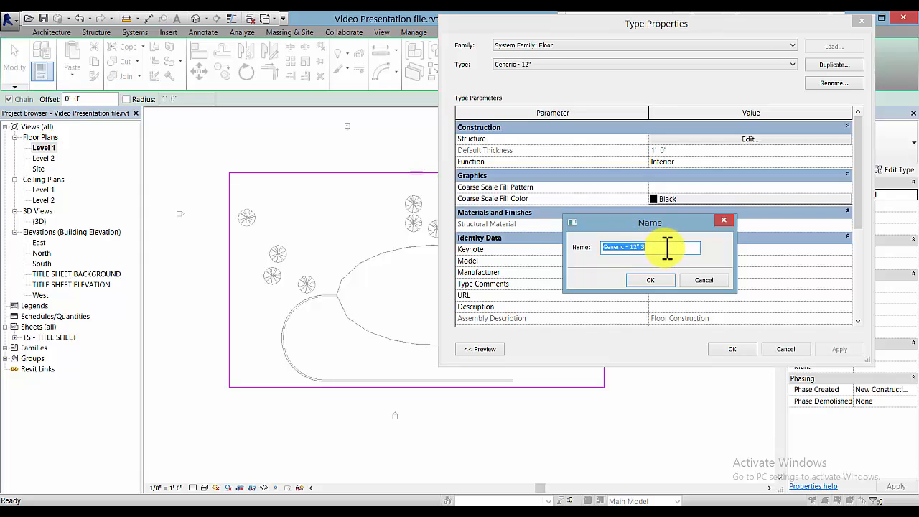
{"action": "type", "text": "Base Floor 3'"}
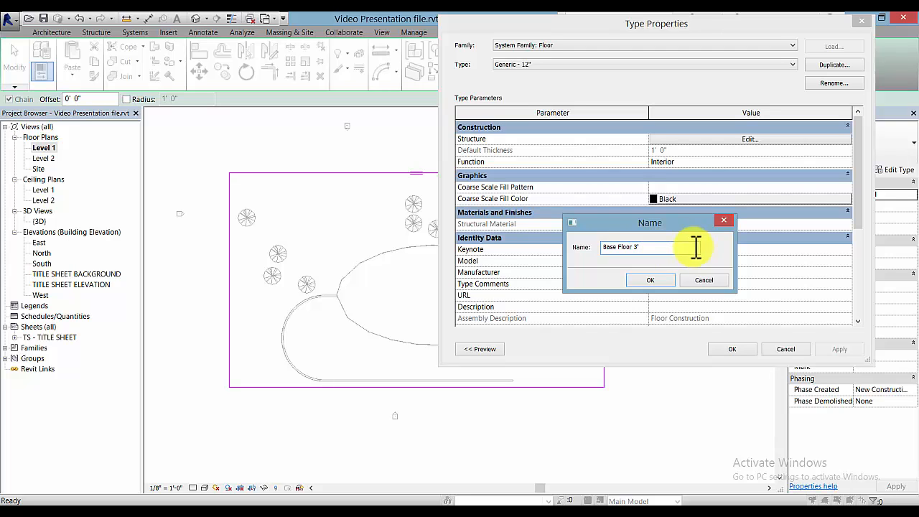
{"action": "left_click", "coordinate": [651, 280]}
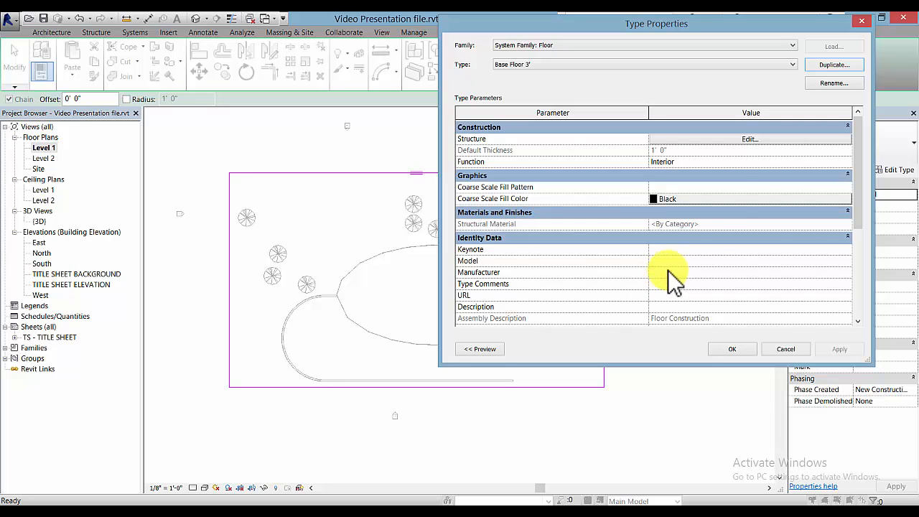
Set the Base Floor 3' structure layer thickness to 3' and finish the floor sketch
{"action": "left_click", "coordinate": [749, 140]}
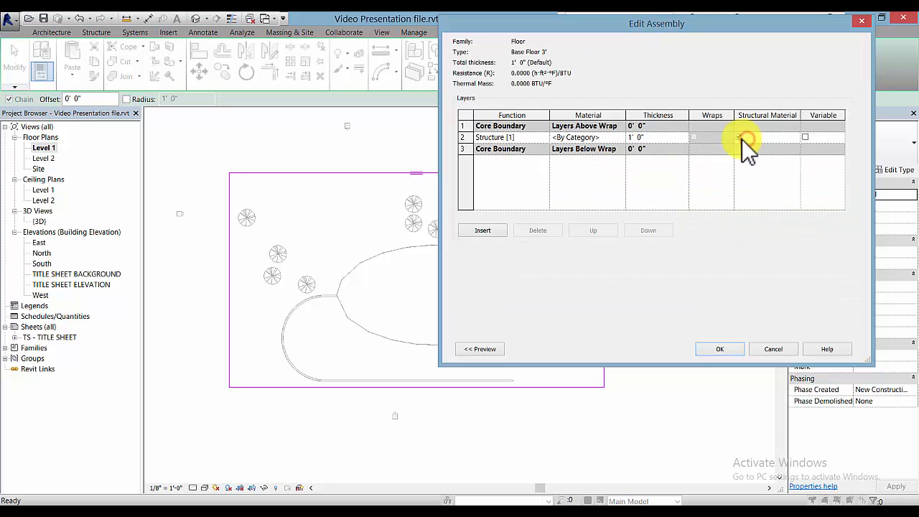
{"action": "left_click", "coordinate": [641, 137]}
{"action": "left_click", "coordinate": [629, 138]}
{"action": "left_click_drag", "start_coordinate": [630, 138], "coordinate": [634, 138]}
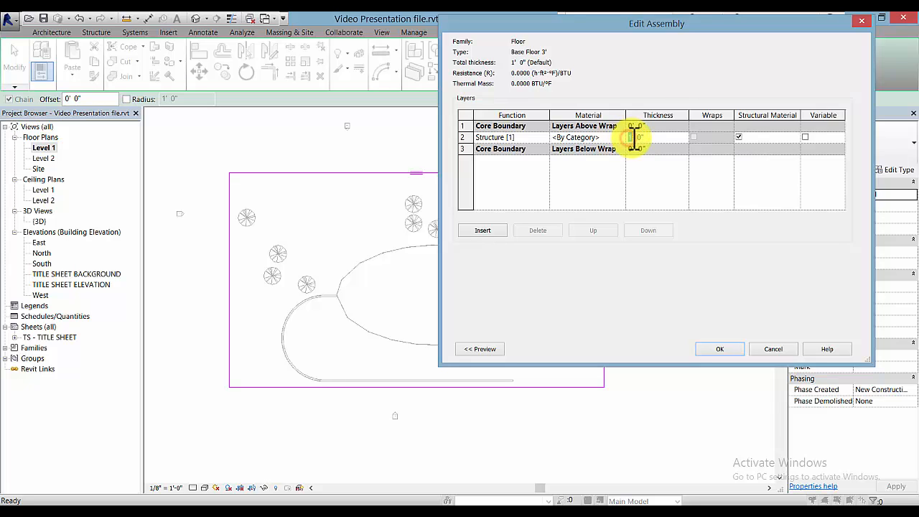
{"action": "type", "text": "3"}
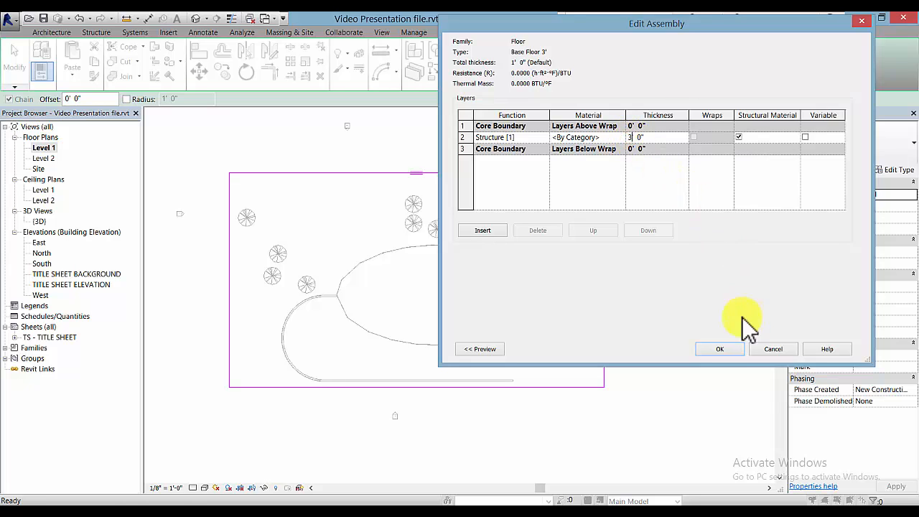
{"action": "left_click", "coordinate": [720, 350]}
{"action": "left_click", "coordinate": [468, 75]}
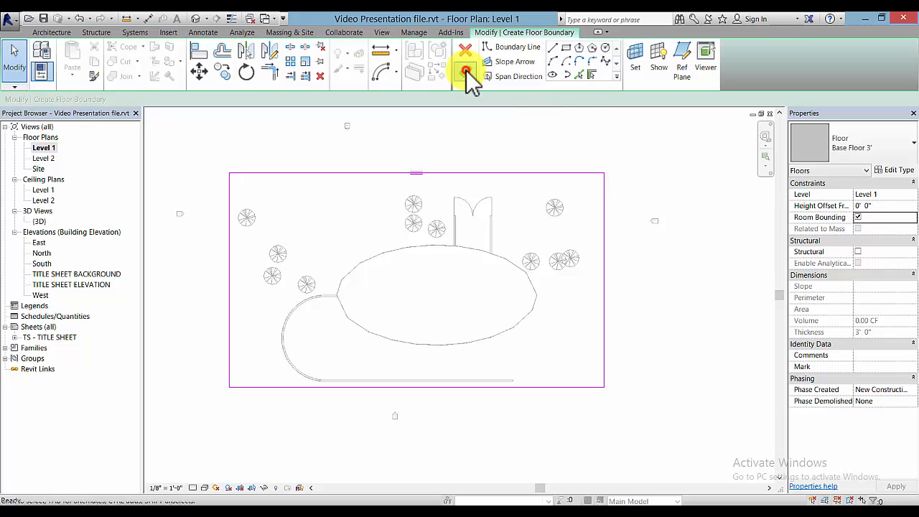
{"action": "left_click", "coordinate": [399, 143]}
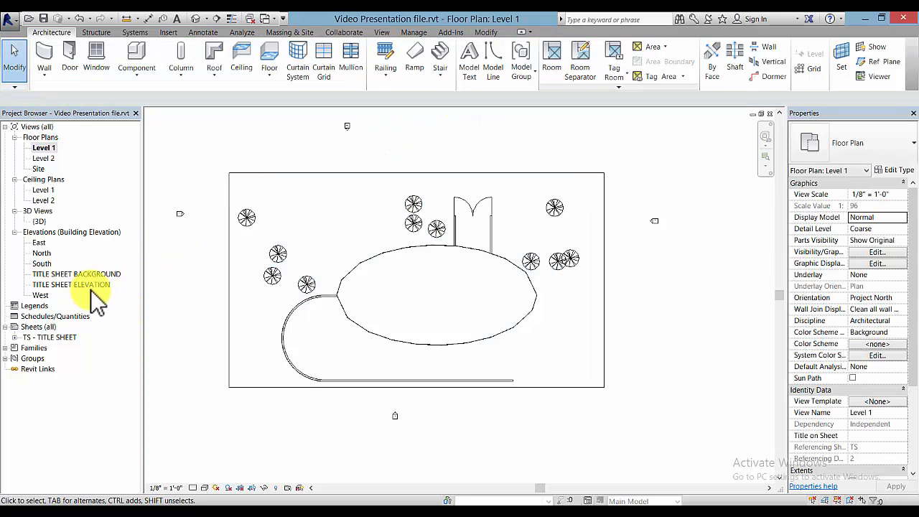
Open the TITLE SHEET ELEVATION view and extend the aligned level lines so their heads sit beyond the base floor's end
{"action": "left_click", "coordinate": [95, 285]}
{"action": "double_click", "coordinate": [95, 285]}
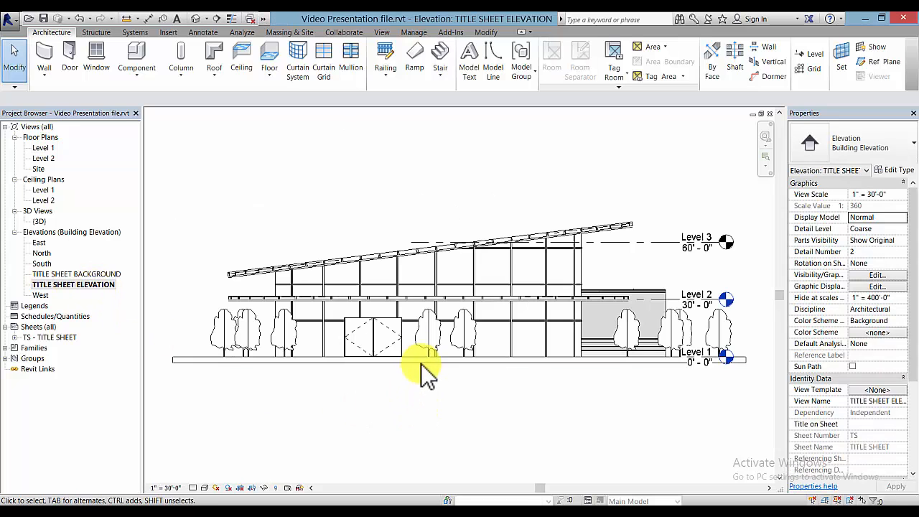
{"action": "scroll", "coordinate": [416, 389], "scroll_direction": "down", "scroll_amount": 1}
{"action": "middle_click_drag", "start_coordinate": [476, 393], "coordinate": [429, 388]}
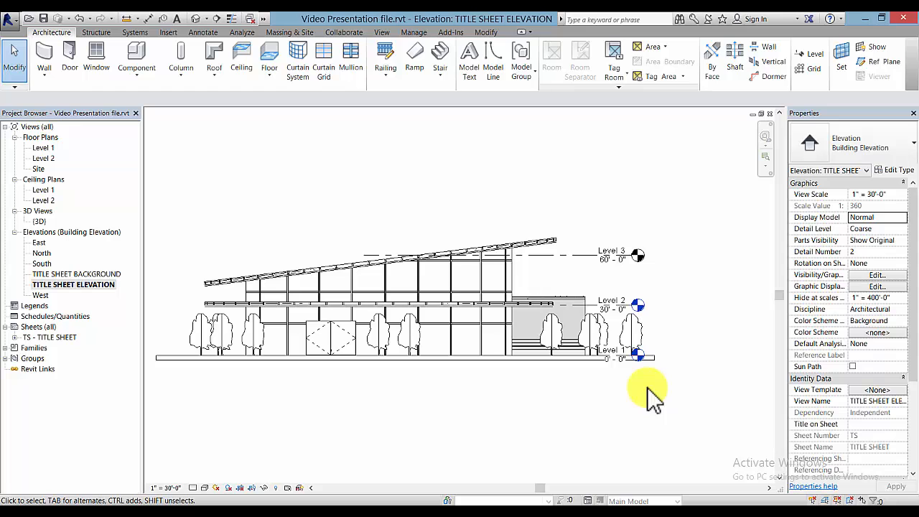
{"action": "left_click", "coordinate": [635, 260]}
{"action": "left_click_drag", "start_coordinate": [635, 260], "coordinate": [712, 255]}
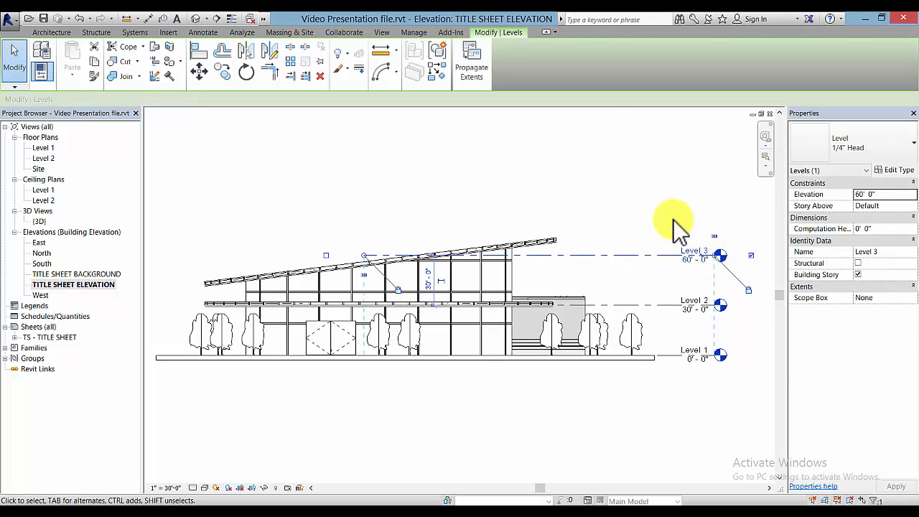
{"action": "left_click", "coordinate": [666, 217]}
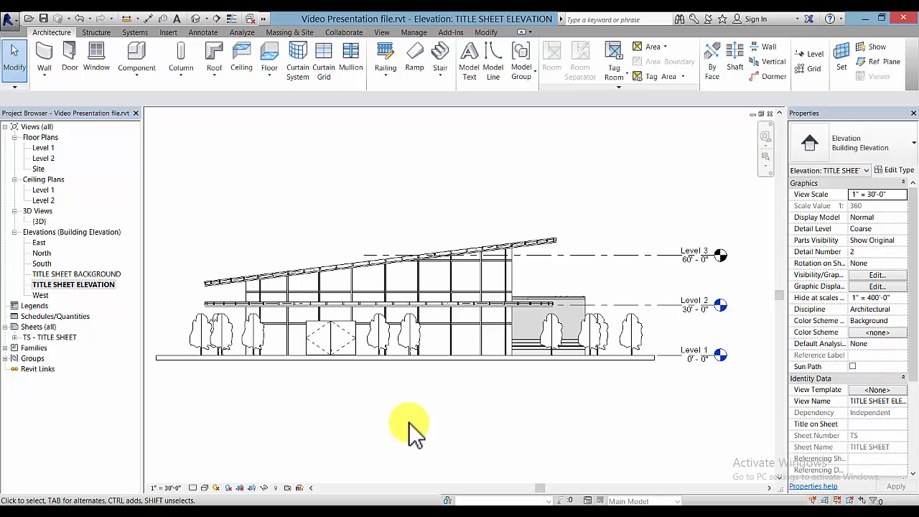
Override the Floors category's projection surface pattern in the TITLE SHEET ELEVATION view with a black Solid fill
{"action": "key", "text": "v"}
{"action": "key", "text": "v"}
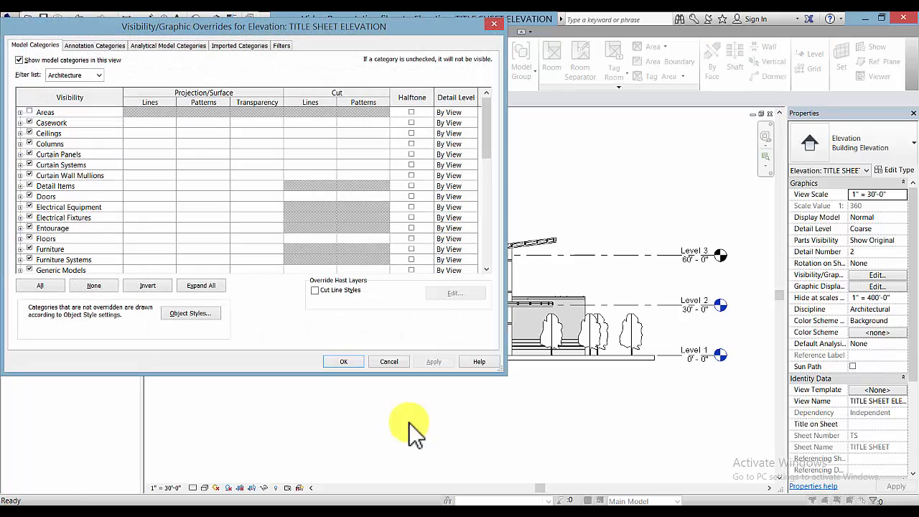
{"action": "left_click_drag", "start_coordinate": [379, 29], "coordinate": [601, 34]}
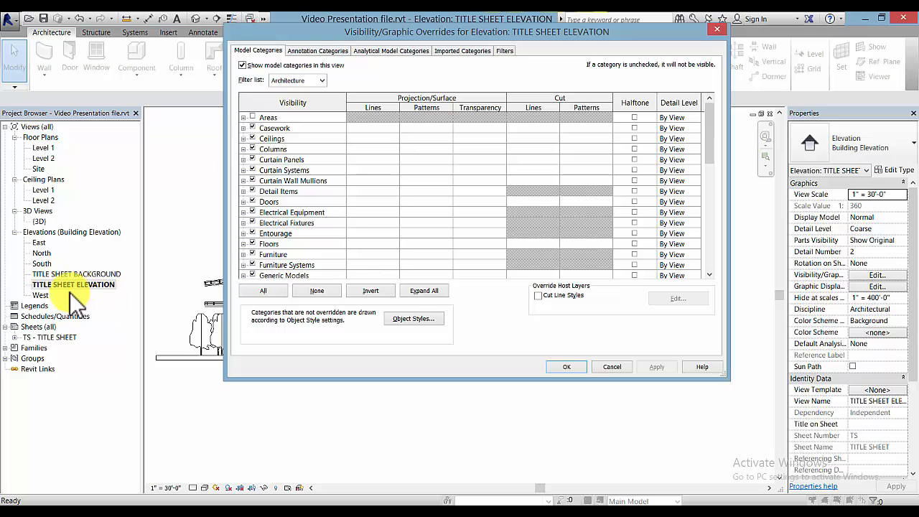
{"action": "left_click", "coordinate": [291, 244]}
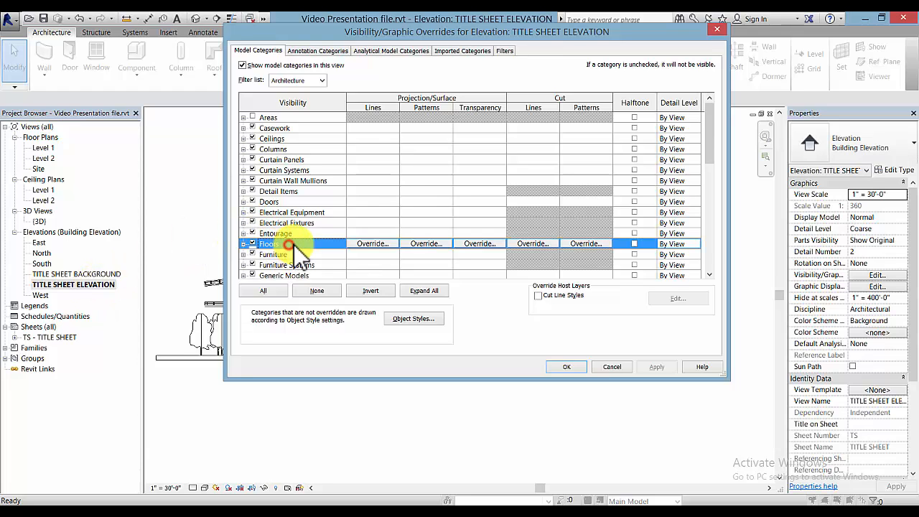
{"action": "left_click", "coordinate": [433, 243]}
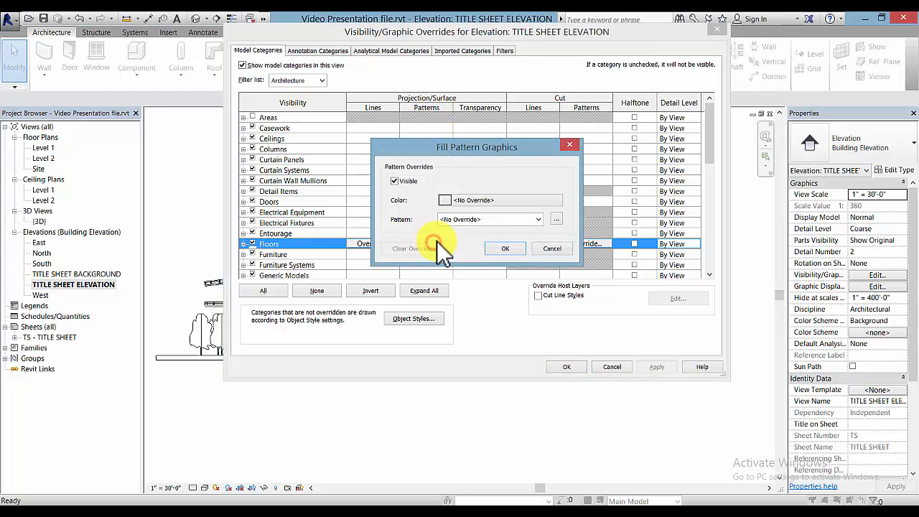
{"action": "left_click", "coordinate": [514, 201]}
{"action": "left_click", "coordinate": [359, 215]}
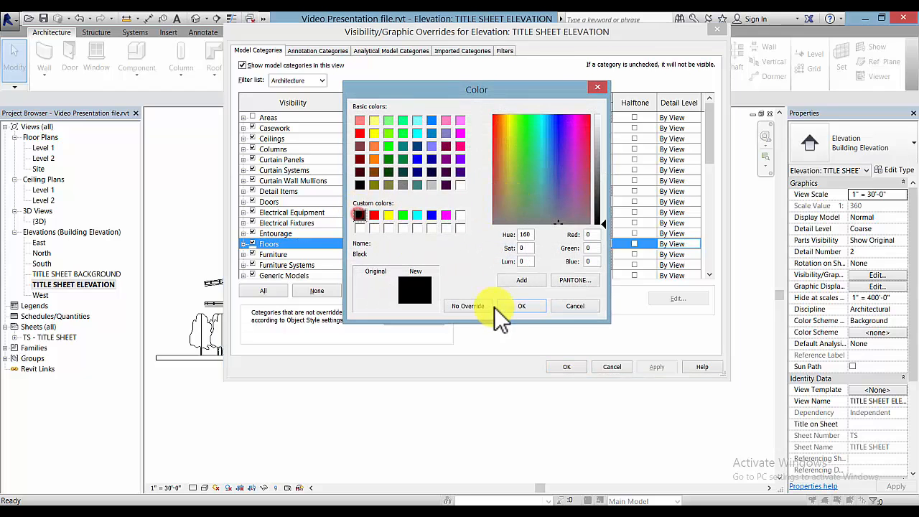
{"action": "left_click", "coordinate": [519, 307]}
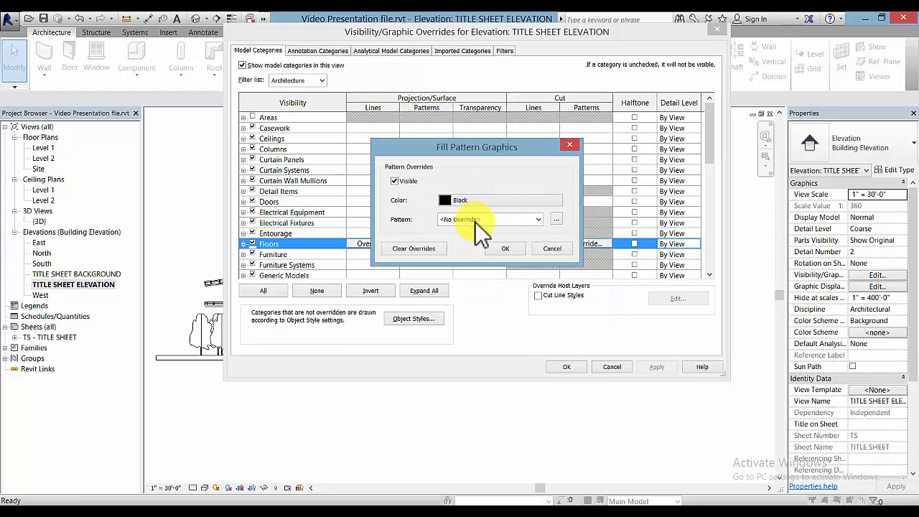
{"action": "left_click", "coordinate": [507, 220]}
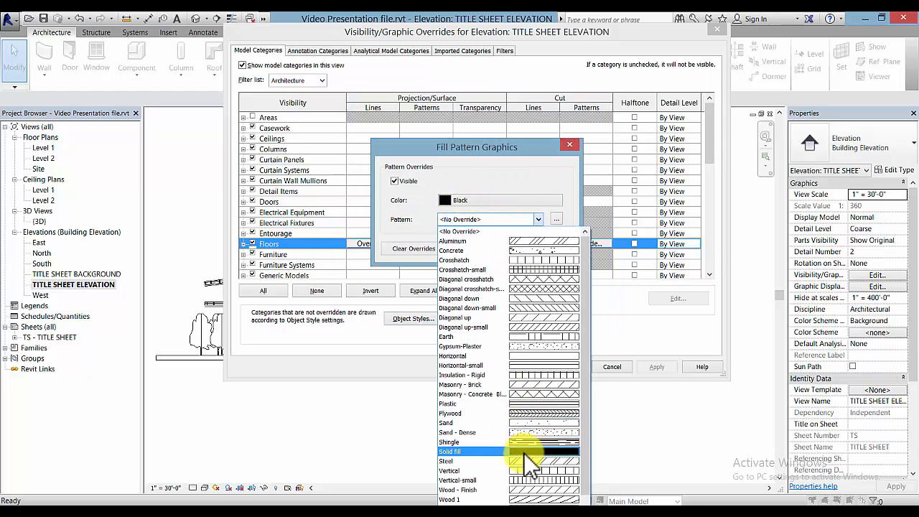
{"action": "left_click", "coordinate": [503, 451]}
{"action": "left_click", "coordinate": [505, 247]}
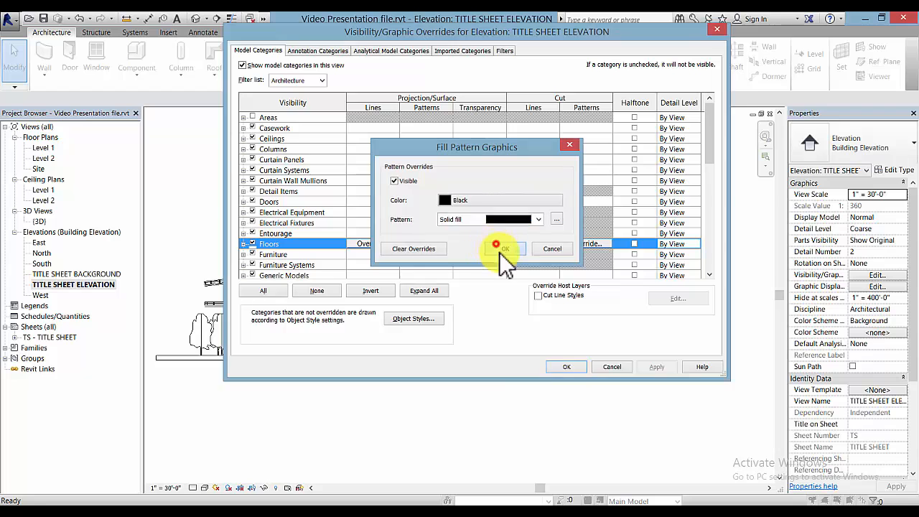
{"action": "left_click", "coordinate": [567, 367]}
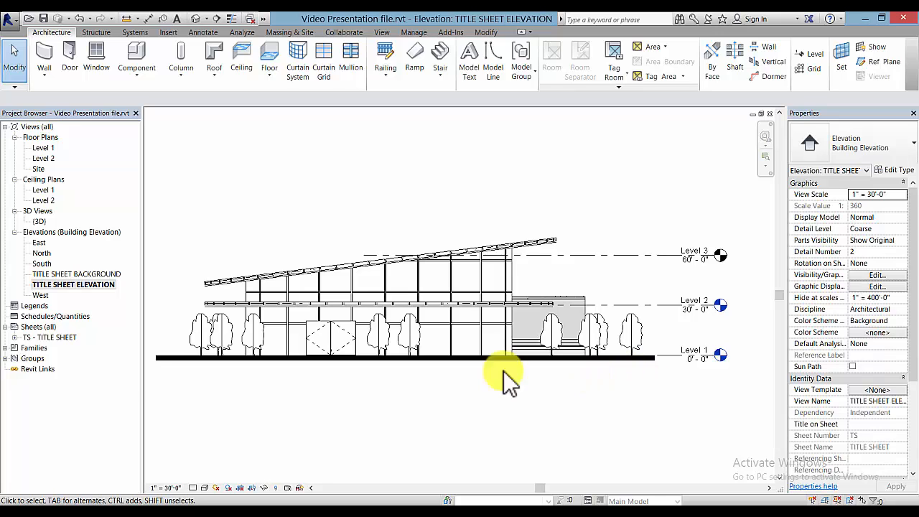
Open the TS - TITLE SHEET sheet, then create a 3D AMBIENT PRESENTATION sheet with the B 11 x 17 Horizontal New title block
{"action": "double_click", "coordinate": [57, 338]}
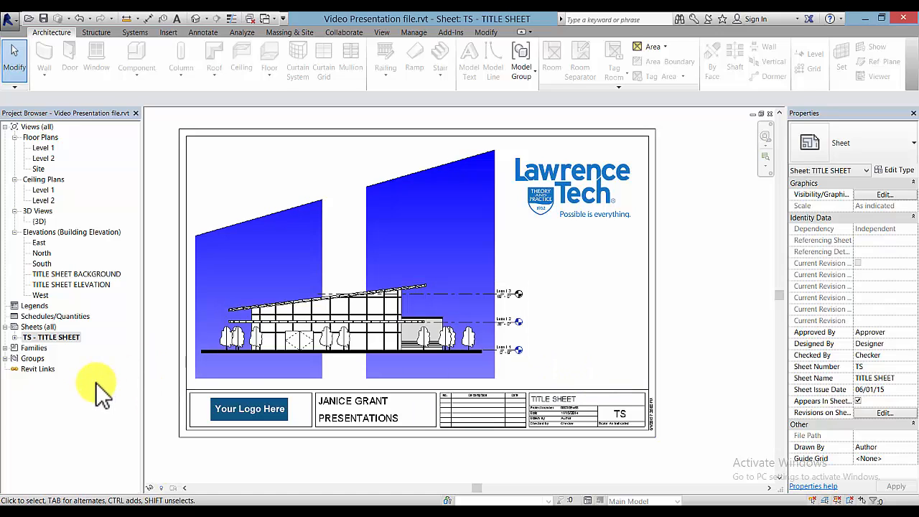
{"action": "left_click", "coordinate": [46, 329]}
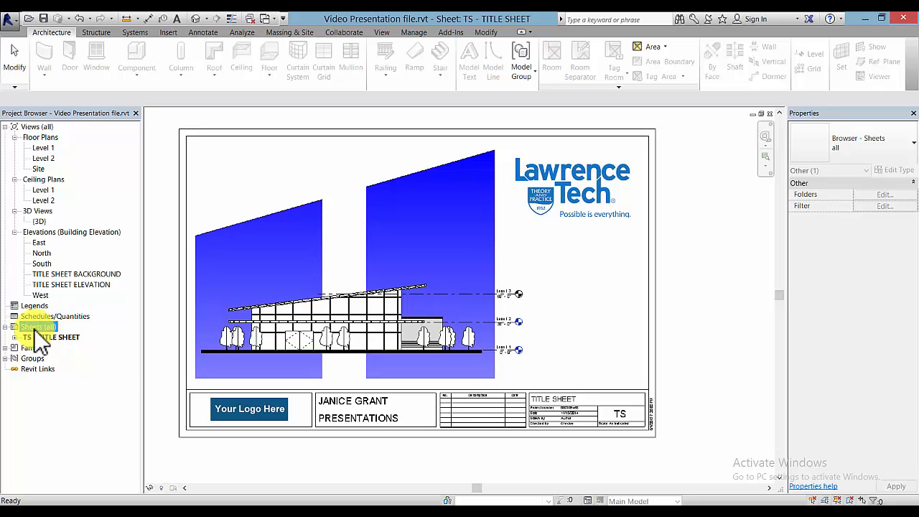
{"action": "right_click", "coordinate": [35, 328]}
{"action": "left_click", "coordinate": [71, 336]}
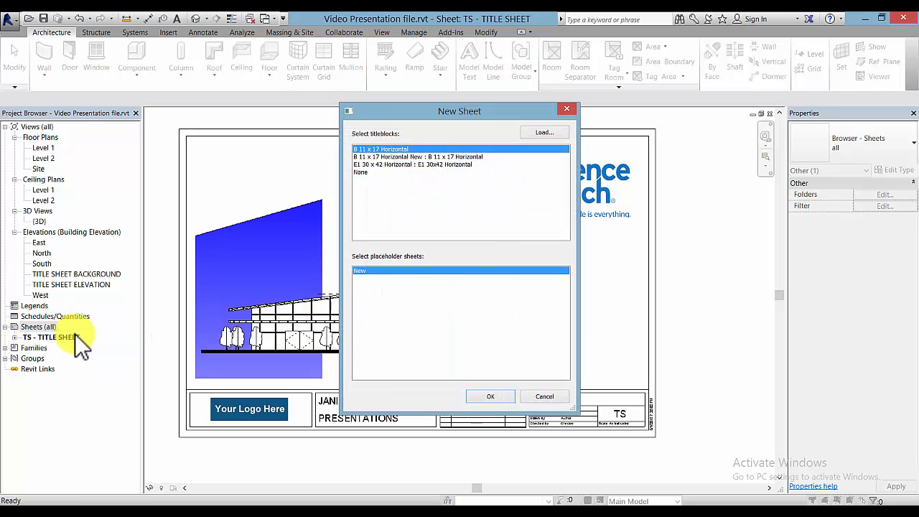
{"action": "left_click", "coordinate": [410, 157]}
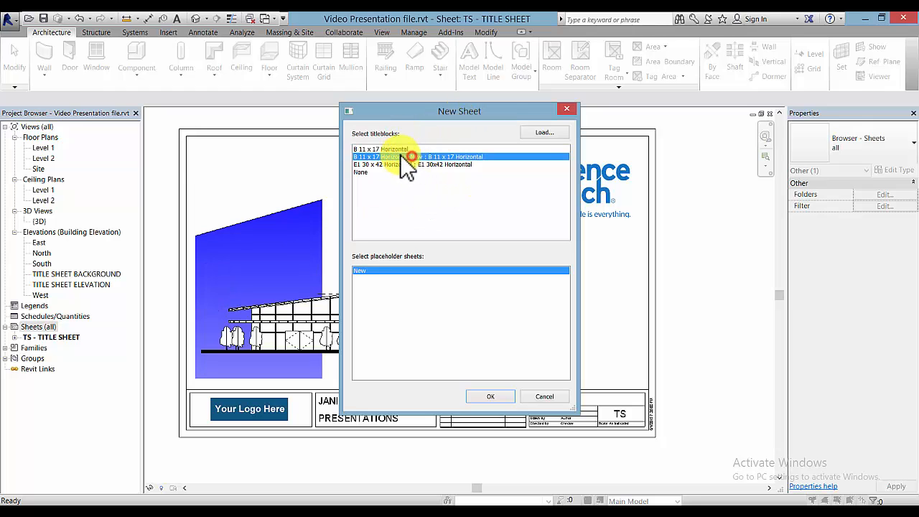
{"action": "left_click", "coordinate": [500, 395]}
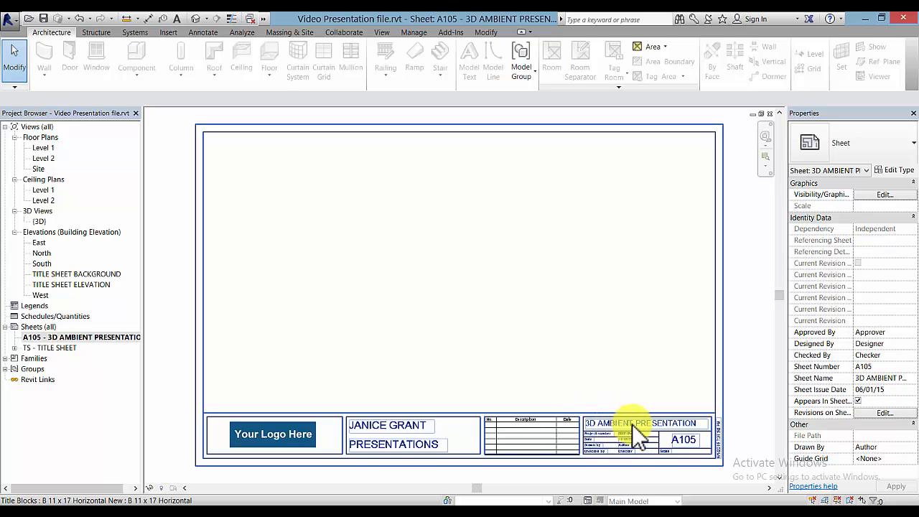
Change the sheet number in the 3D AMBIENT PRESENTATION title block to A-1
{"action": "left_click", "coordinate": [684, 437]}
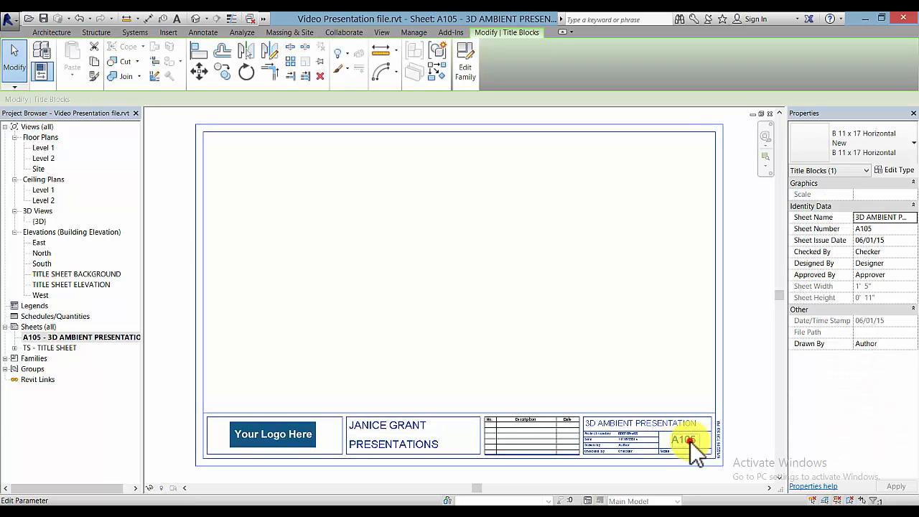
{"action": "left_click", "coordinate": [691, 441]}
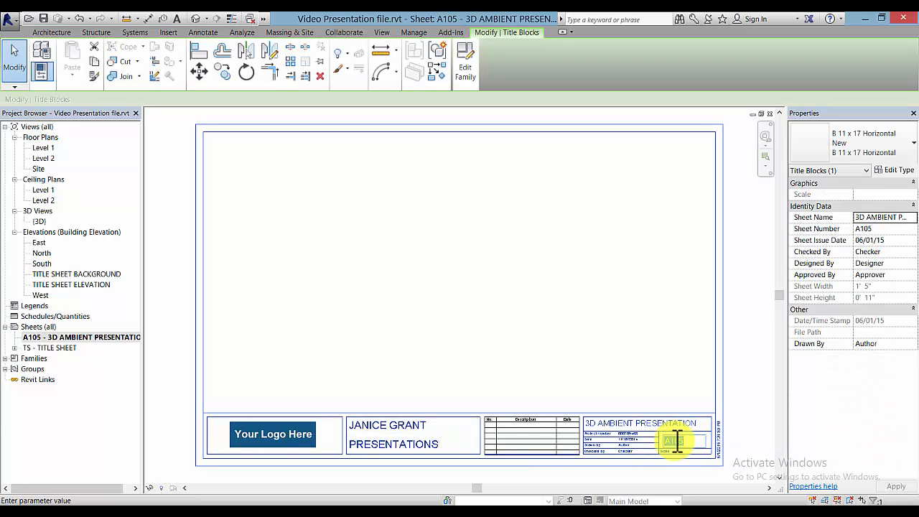
{"action": "left_click_drag", "start_coordinate": [675, 441], "coordinate": [688, 441]}
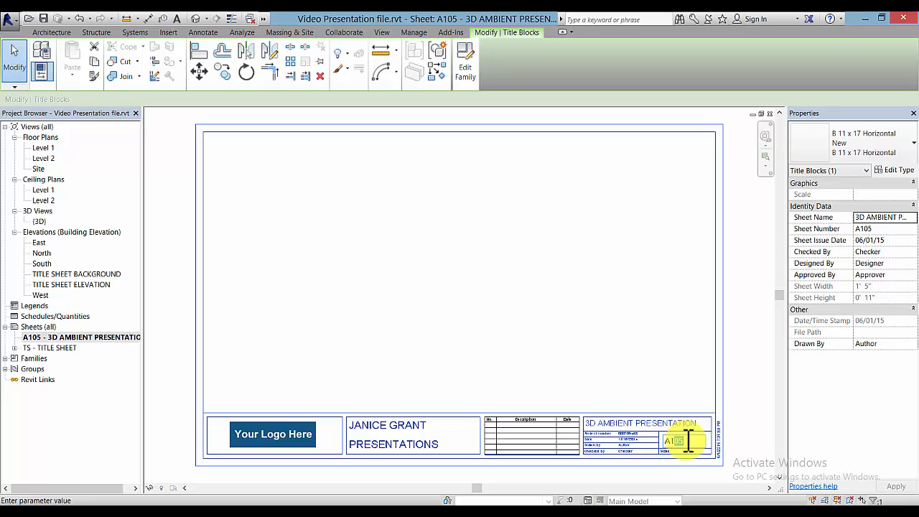
{"action": "key", "text": "BackSpace"}
{"action": "left_click", "coordinate": [672, 441]}
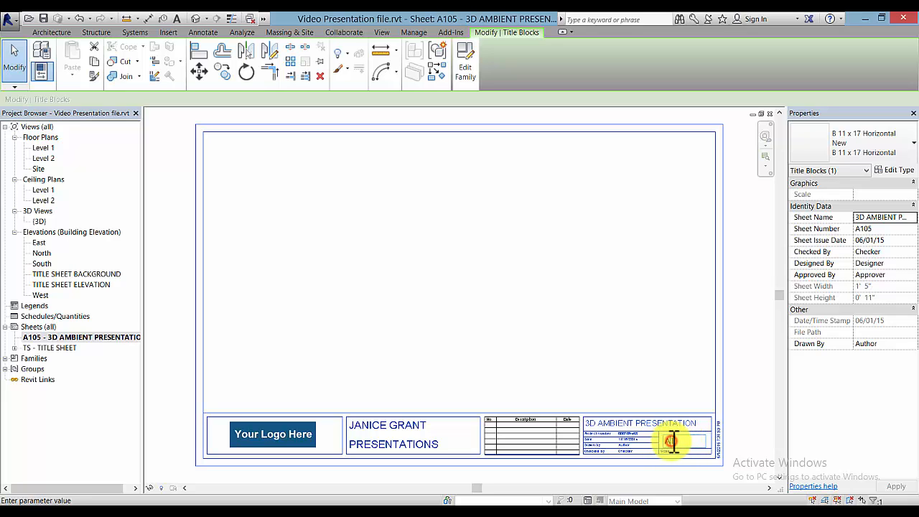
{"action": "type", "text": "-"}
{"action": "left_click", "coordinate": [675, 369]}
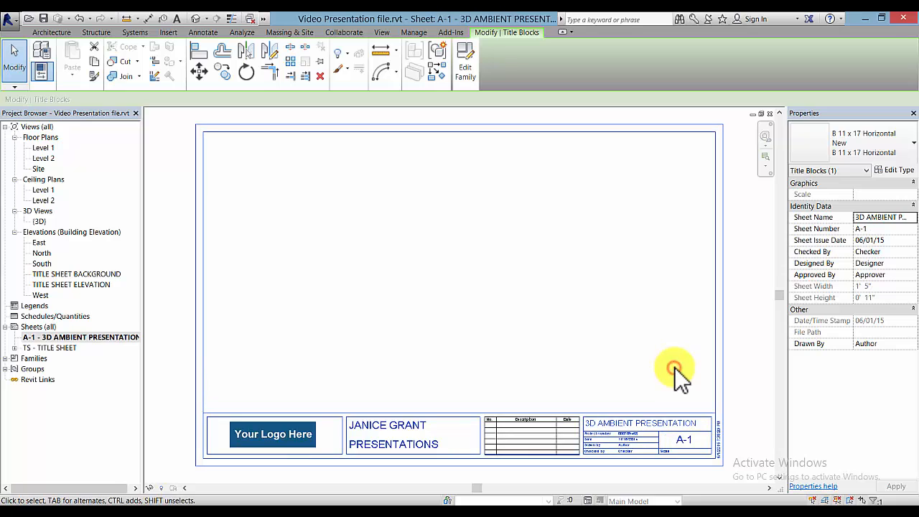
{"action": "left_click", "coordinate": [674, 366]}
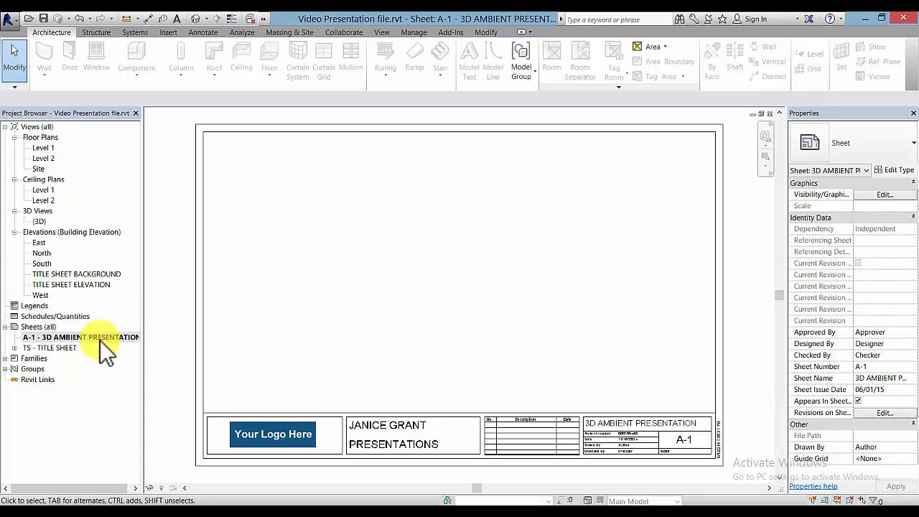
Return to the TS - TITLE SHEET sheet and create a sheet list with the Sheet Number and Sheet Name fields, in that order
{"action": "double_click", "coordinate": [70, 350]}
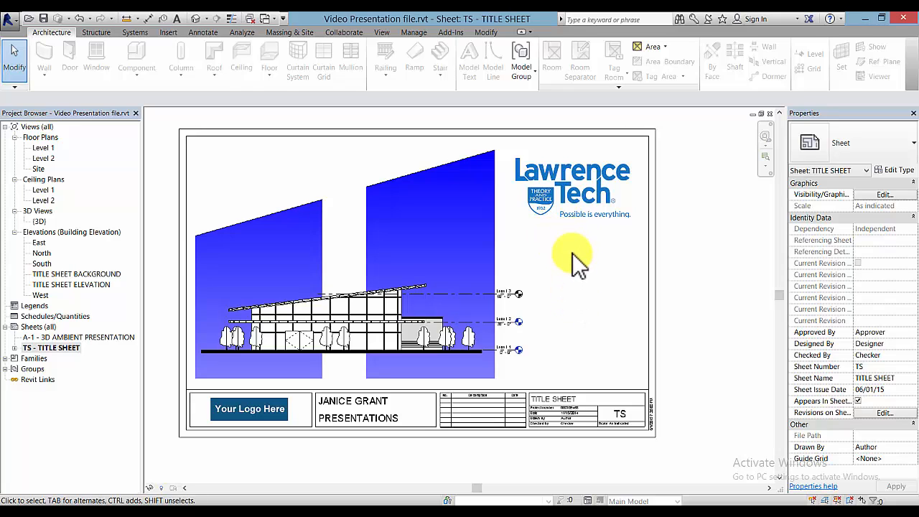
{"action": "left_click", "coordinate": [381, 32]}
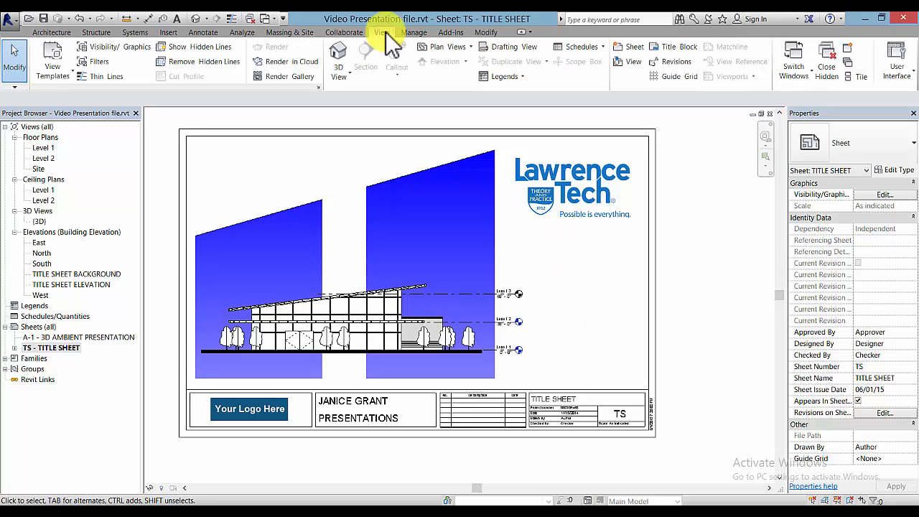
{"action": "left_click", "coordinate": [605, 46]}
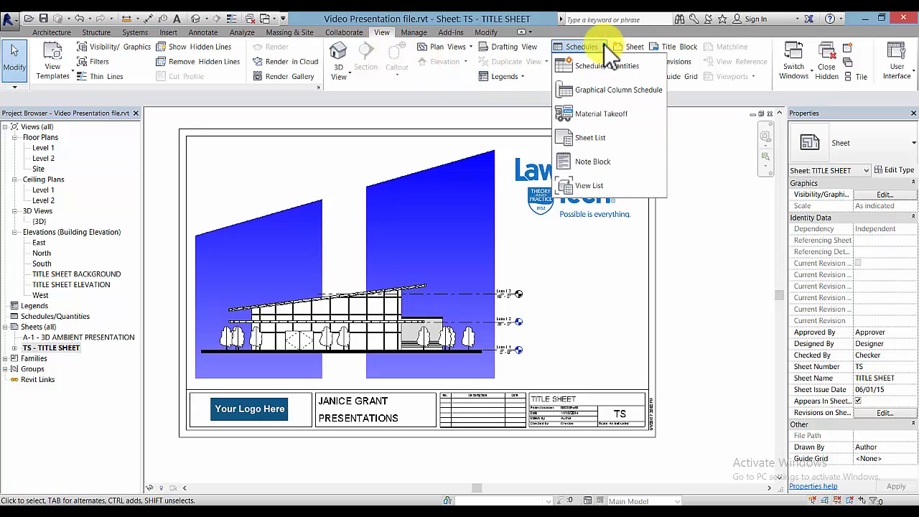
{"action": "left_click", "coordinate": [596, 138]}
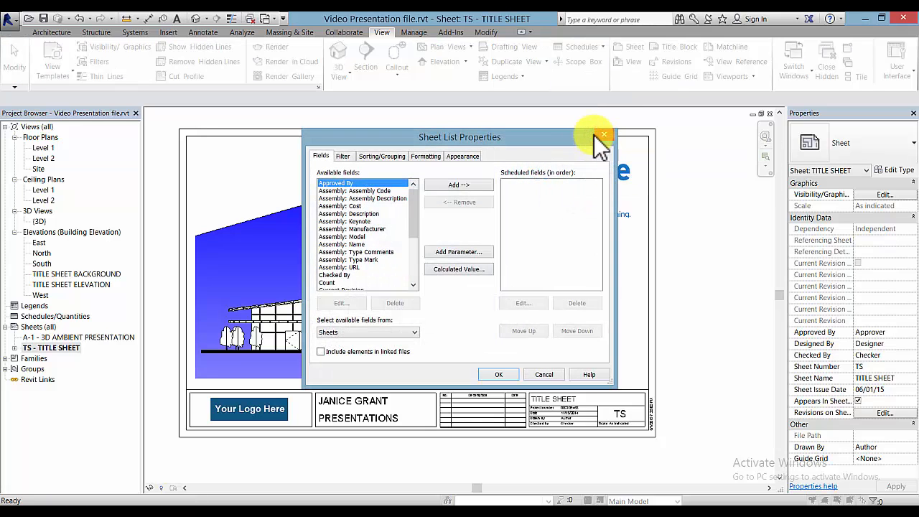
{"action": "left_click_drag", "start_coordinate": [412, 198], "coordinate": [420, 270]}
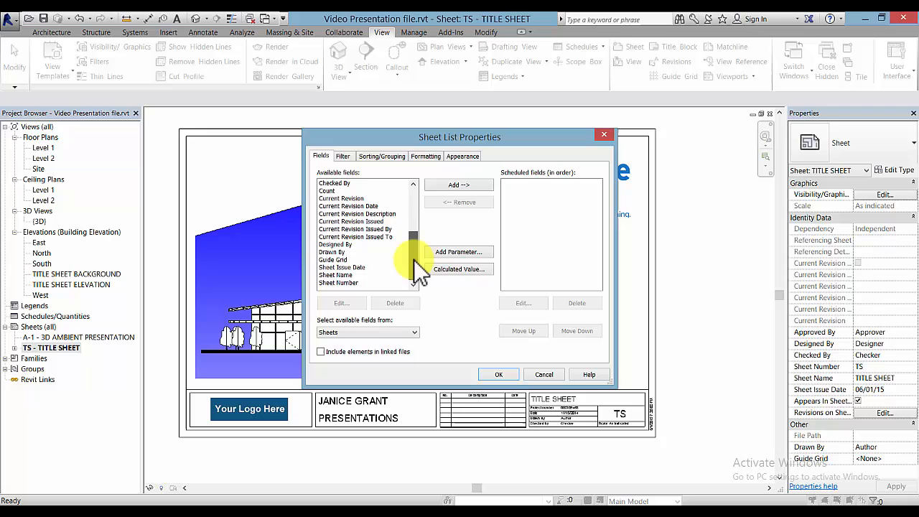
{"action": "left_click", "coordinate": [353, 283]}
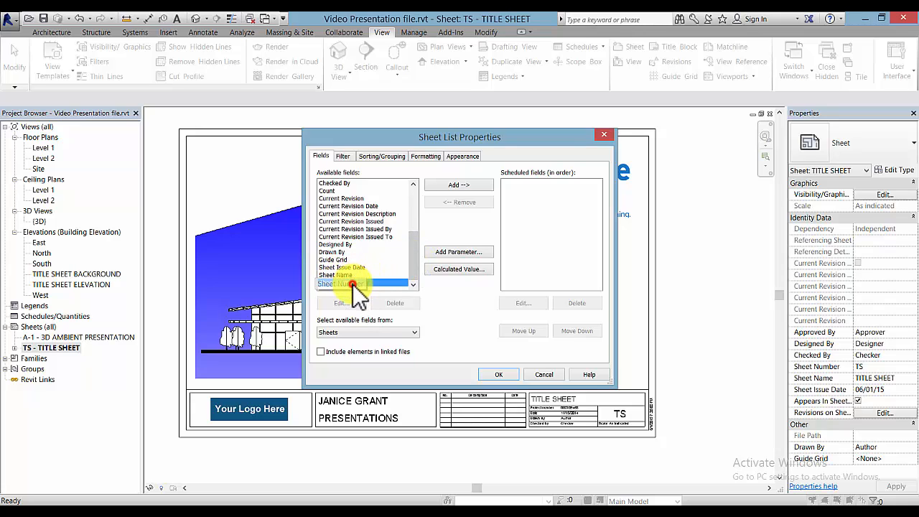
{"action": "left_click", "coordinate": [463, 187]}
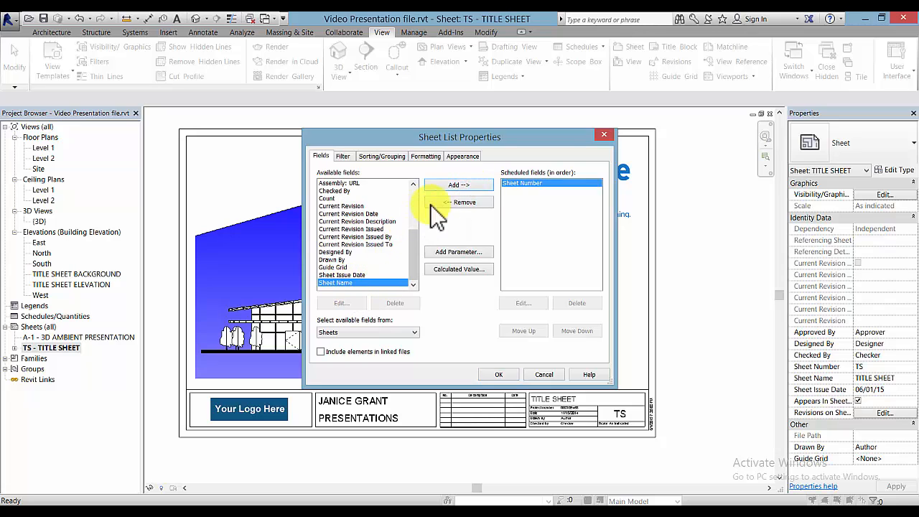
{"action": "left_click", "coordinate": [463, 185]}
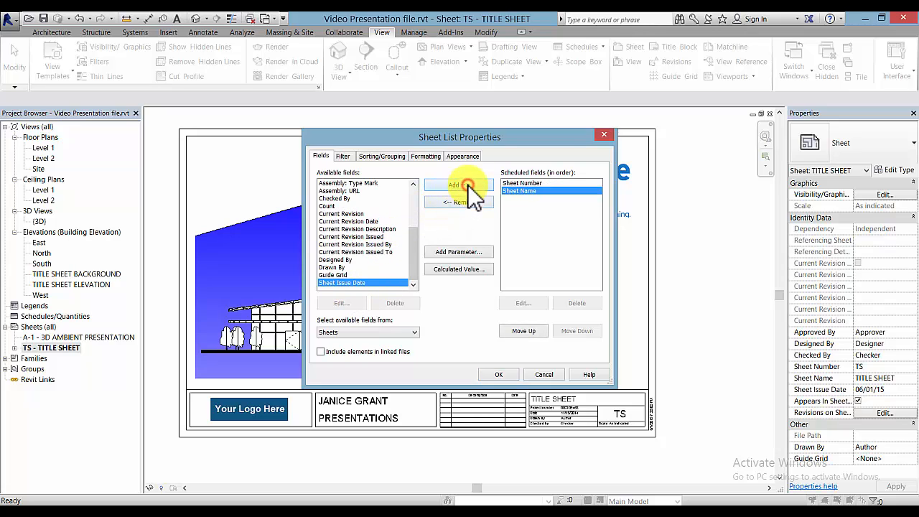
{"action": "left_click", "coordinate": [515, 374]}
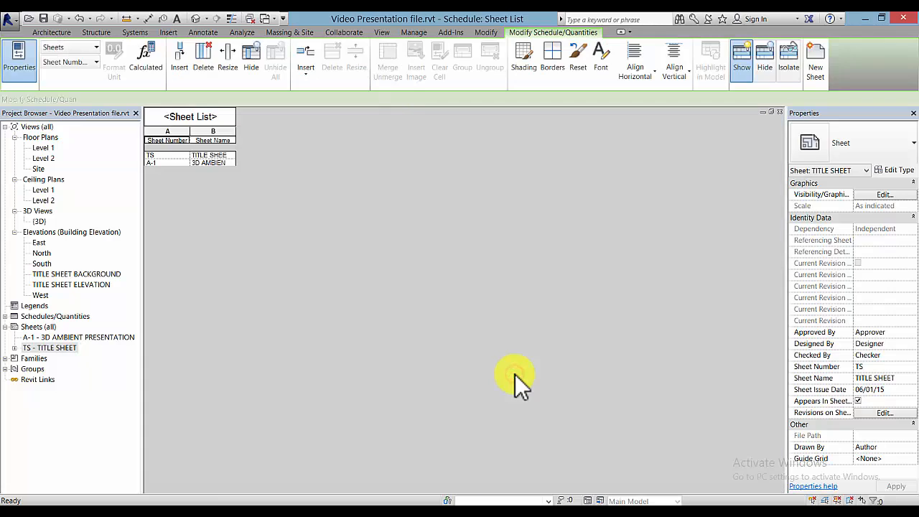
Retitle the sheet list DRAWING INDEX and widen its Sheet Name column until the full sheet names fit
{"action": "left_click", "coordinate": [209, 115]}
{"action": "left_click", "coordinate": [218, 113]}
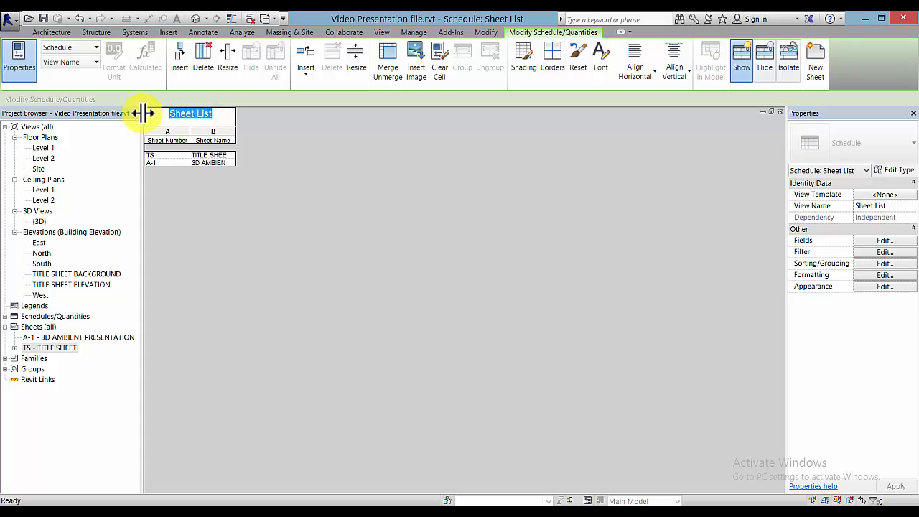
{"action": "type", "text": "DRAWING INDEX"}
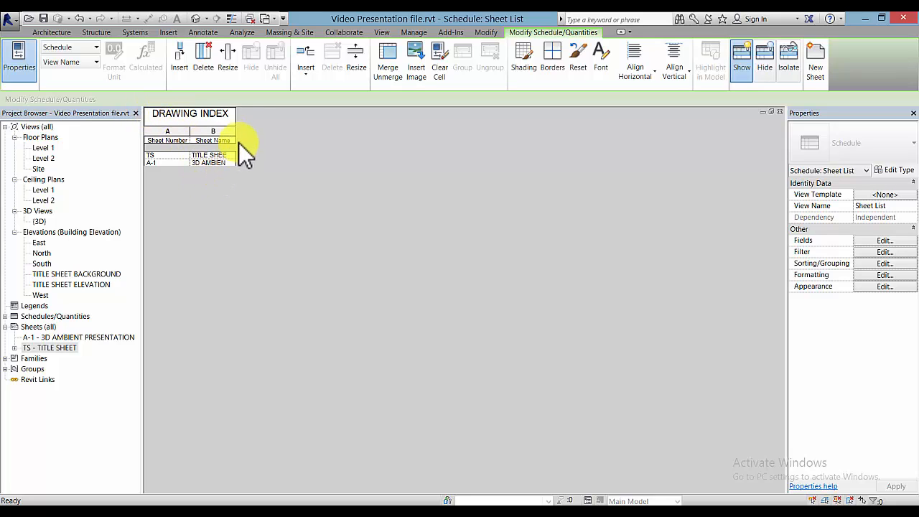
{"action": "left_click_drag", "start_coordinate": [236, 127], "coordinate": [281, 131]}
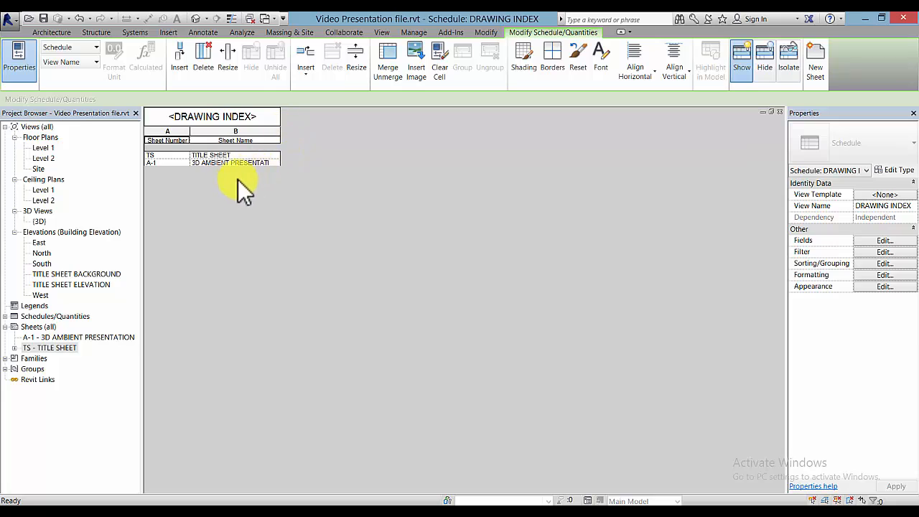
{"action": "left_click", "coordinate": [280, 119]}
{"action": "left_click_drag", "start_coordinate": [281, 133], "coordinate": [324, 133]}
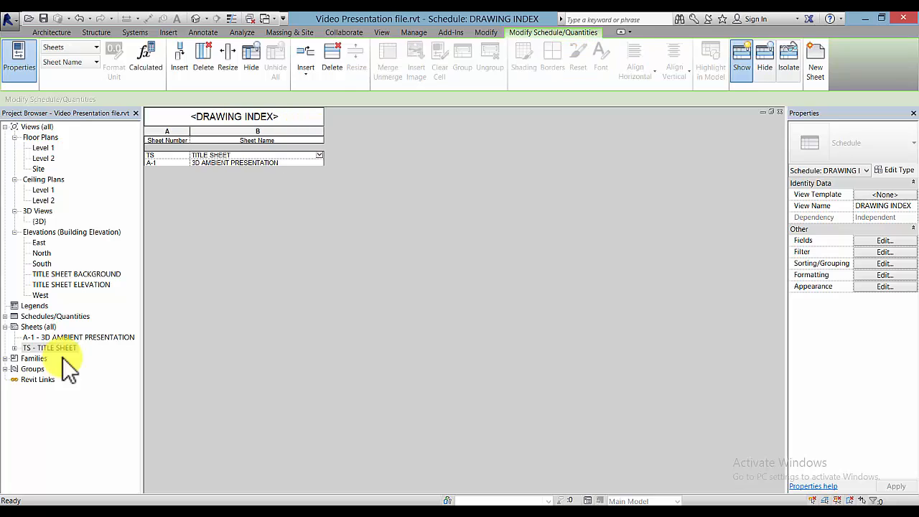
Place the DRAWING INDEX schedule on the TS - TITLE SHEET sheet, directly beneath the Lawrence Tech logo
{"action": "double_click", "coordinate": [64, 348]}
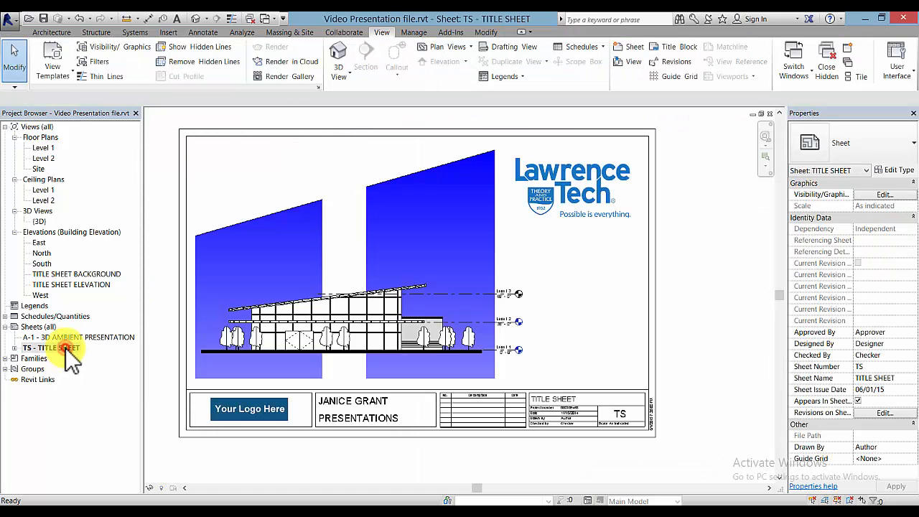
{"action": "left_click", "coordinate": [5, 316]}
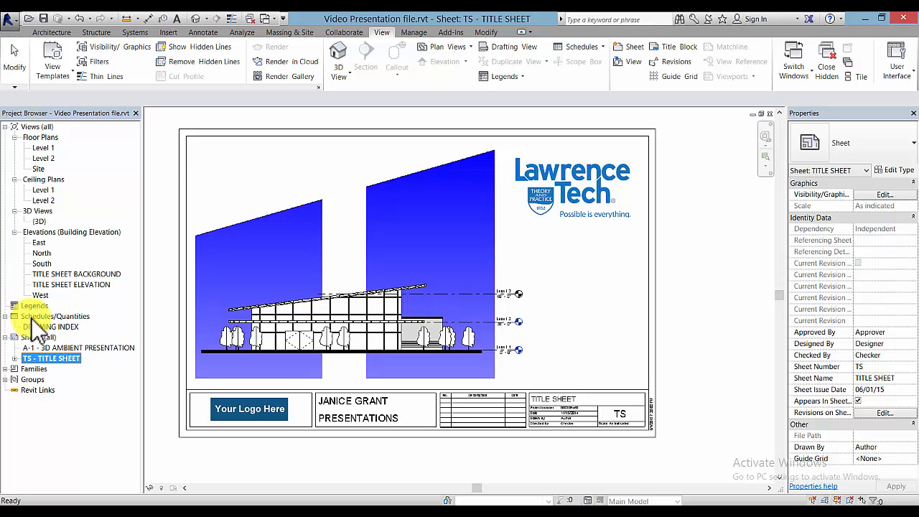
{"action": "left_click", "coordinate": [52, 327]}
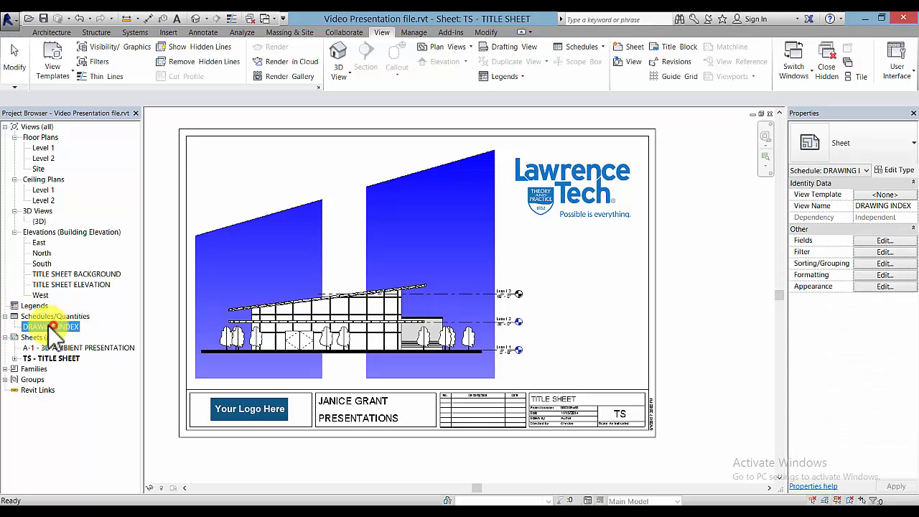
{"action": "mouse_move", "coordinate": [44, 332]}
{"action": "left_mouse_down"}
{"action": "mouse_move", "coordinate": [476, 326]}
{"action": "mouse_move", "coordinate": [632, 278]}
{"action": "mouse_move", "coordinate": [609, 243]}
{"action": "left_mouse_up"}
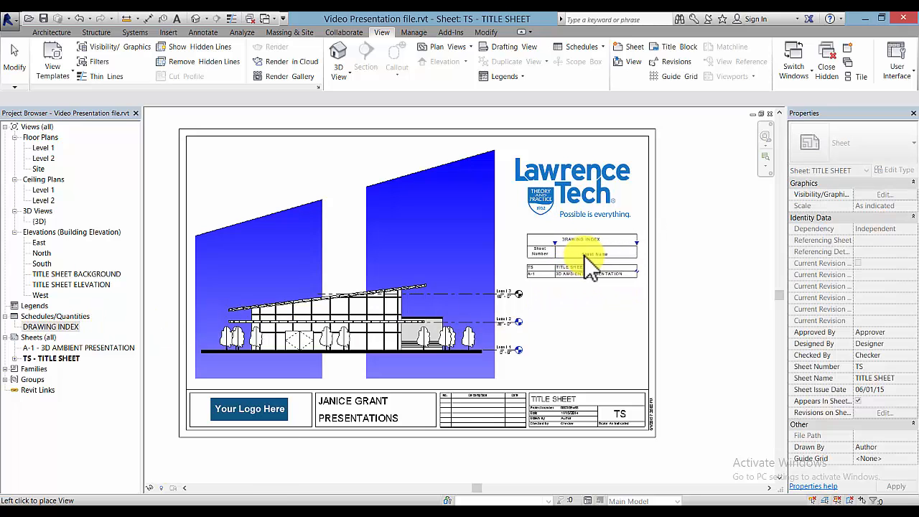
{"action": "left_click", "coordinate": [584, 252]}
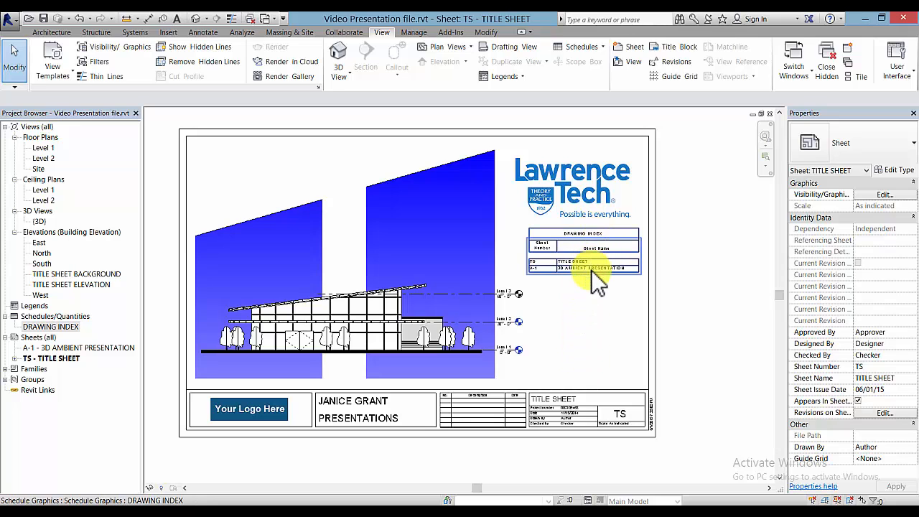
{"action": "left_click", "coordinate": [585, 244]}
{"action": "left_click", "coordinate": [586, 314]}
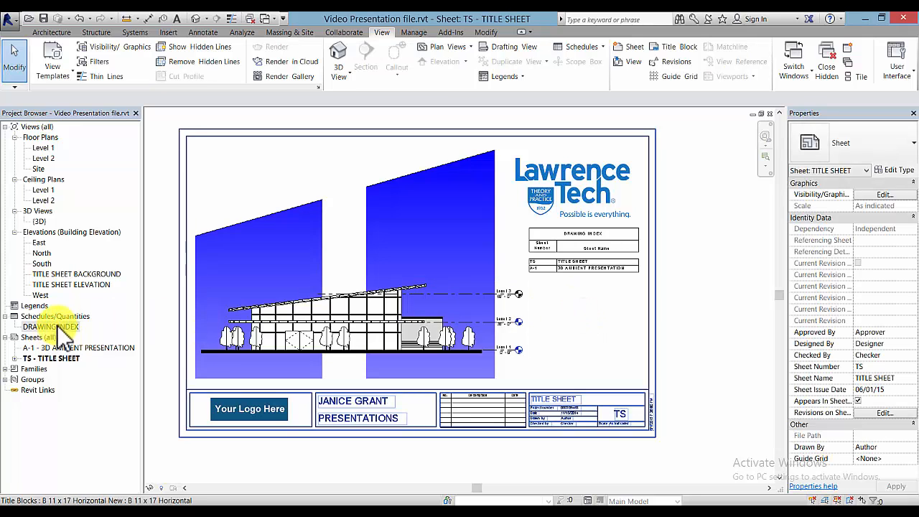
Add a project parameter named Sheet Order, of type Integer, to the fields of the DRAWING INDEX schedule
{"action": "double_click", "coordinate": [59, 327]}
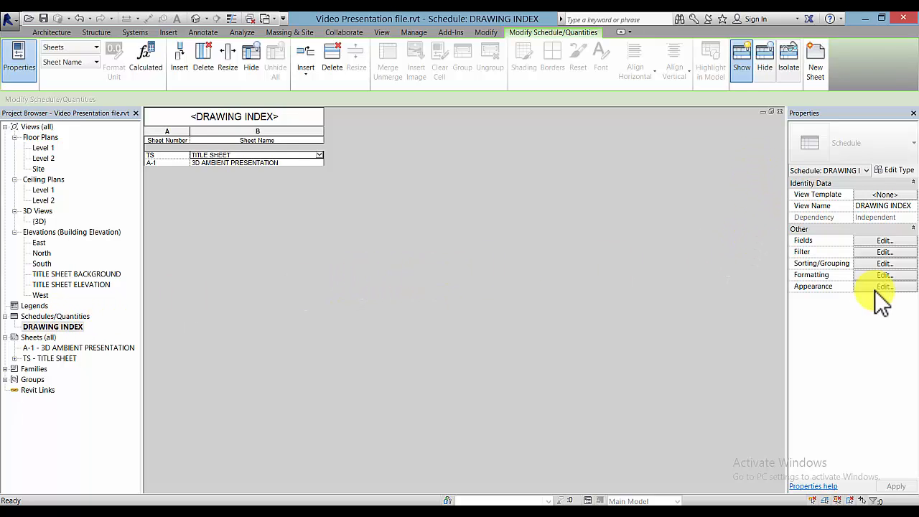
{"action": "left_click", "coordinate": [892, 242]}
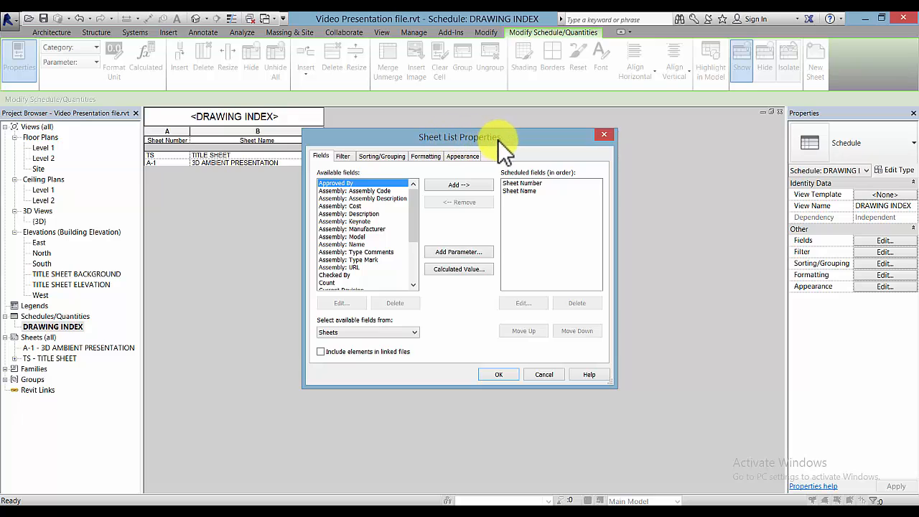
{"action": "left_click", "coordinate": [457, 251]}
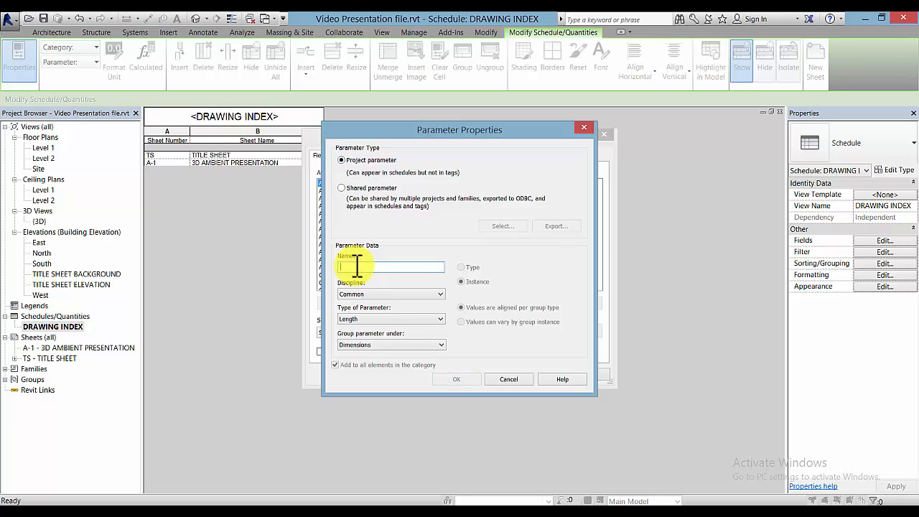
{"action": "type", "text": "Sheet Order"}
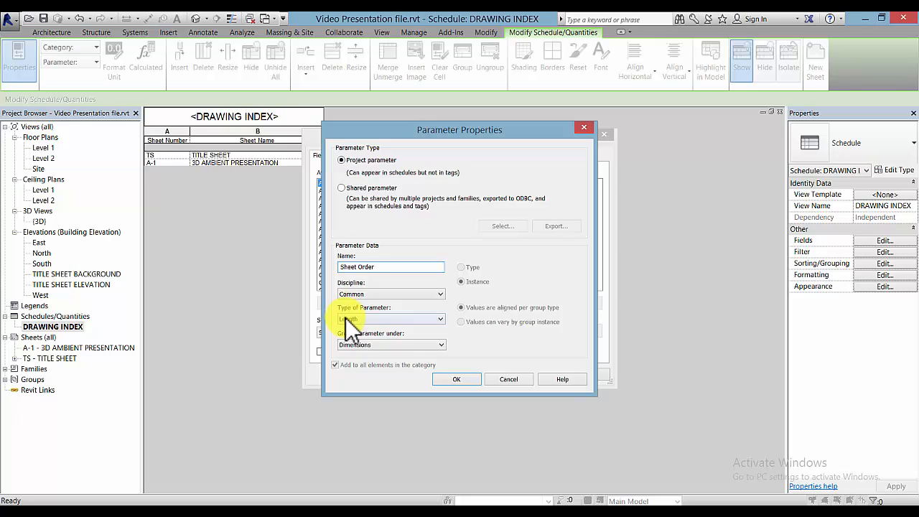
{"action": "left_click", "coordinate": [439, 319]}
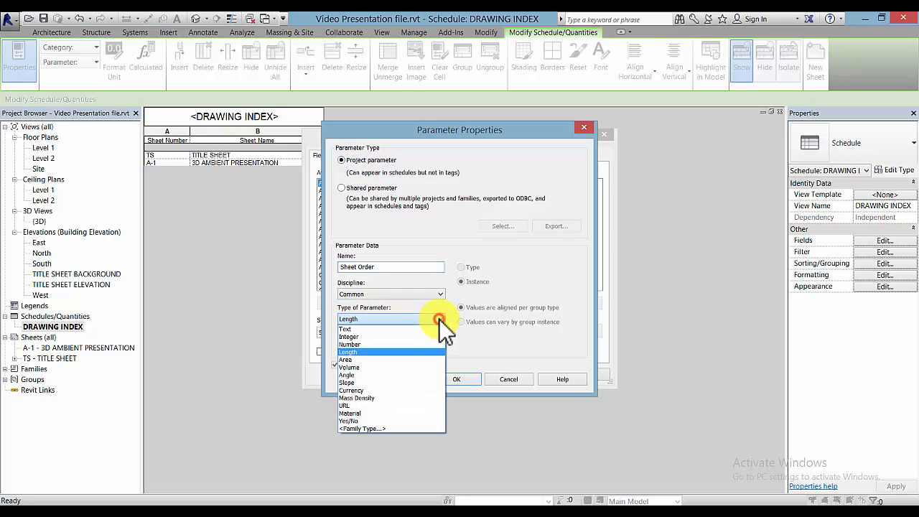
{"action": "left_click", "coordinate": [391, 337]}
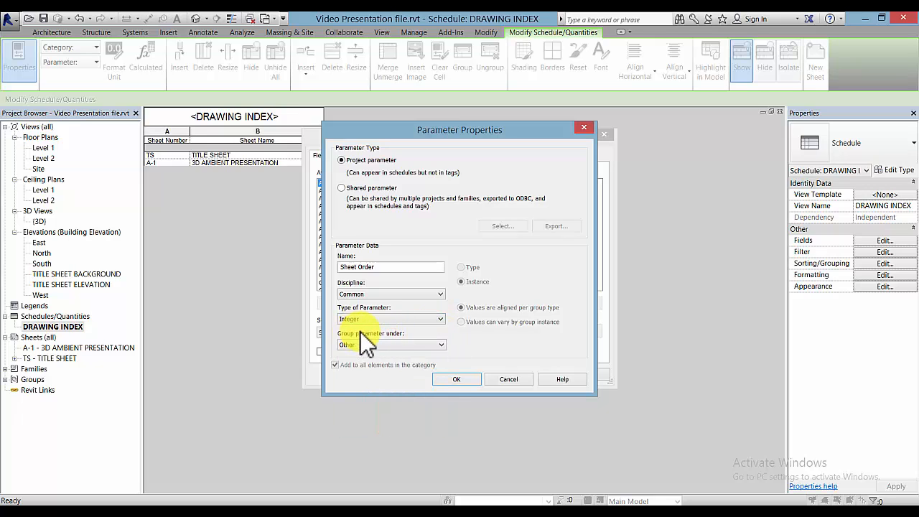
{"action": "left_click", "coordinate": [455, 379]}
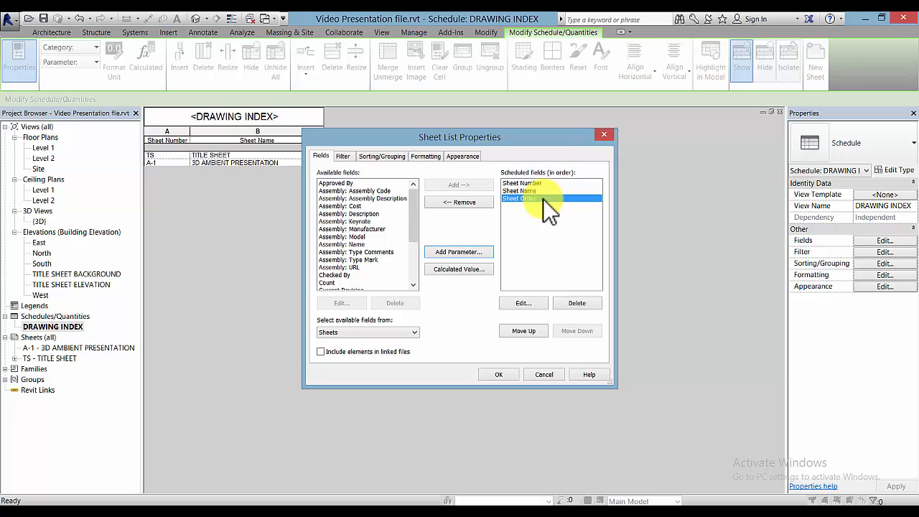
Sort the DRAWING INDEX schedule by Sheet Order in ascending order and apply the sheet list properties
{"action": "left_click", "coordinate": [386, 156]}
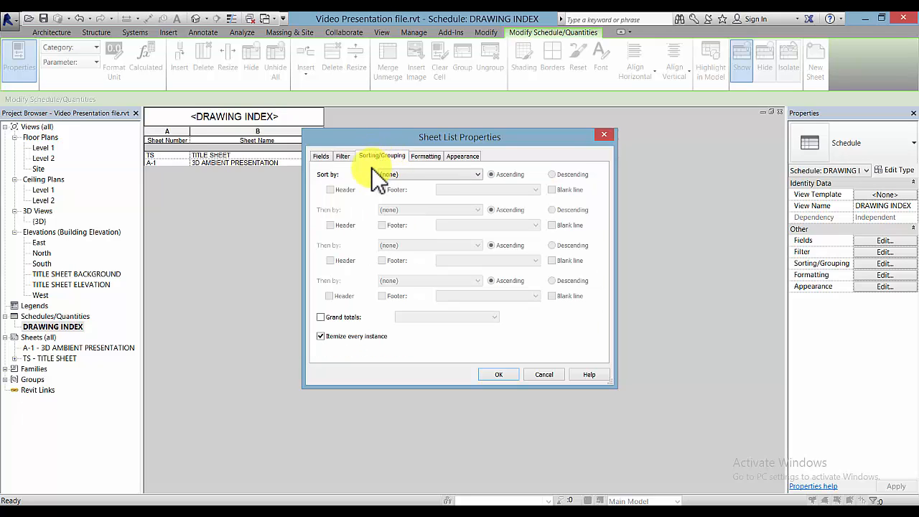
{"action": "left_click", "coordinate": [477, 175]}
{"action": "left_click", "coordinate": [416, 205]}
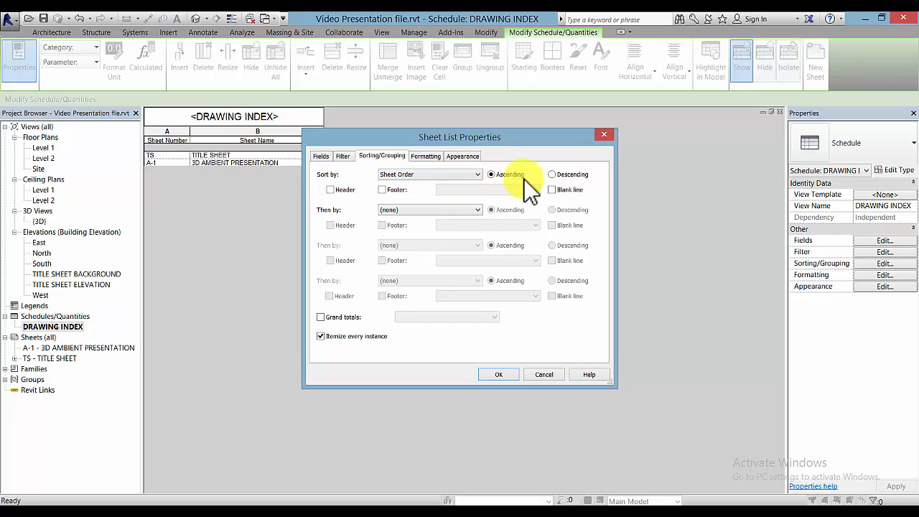
{"action": "left_click", "coordinate": [501, 375]}
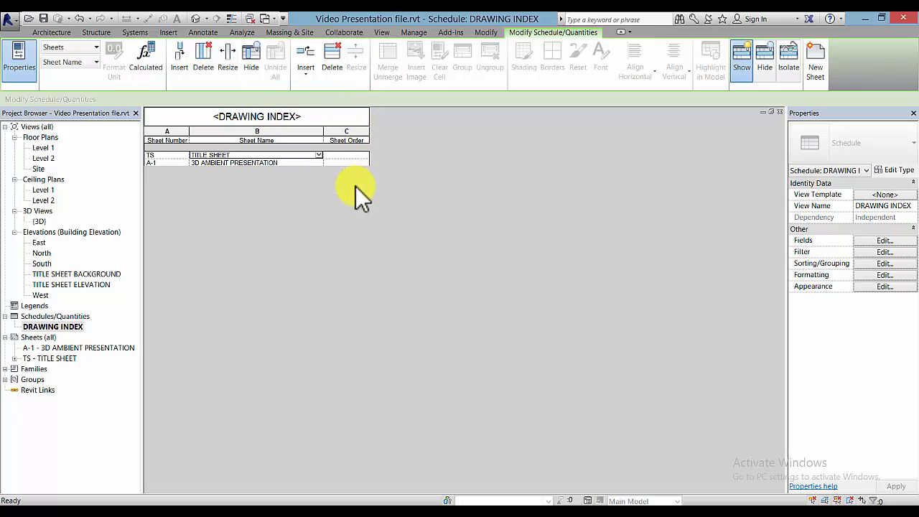
Set the Sheet Order to 0 for TITLE SHEET and to 1 for 3D AMBIENT PRESENTATION in the drawing index
{"action": "left_click", "coordinate": [356, 131]}
{"action": "right_click", "coordinate": [356, 132]}
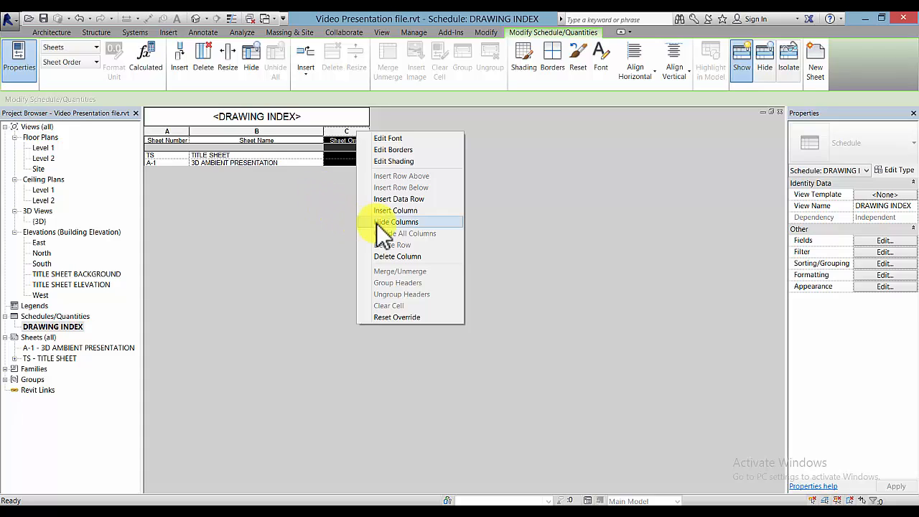
{"action": "left_click", "coordinate": [365, 156]}
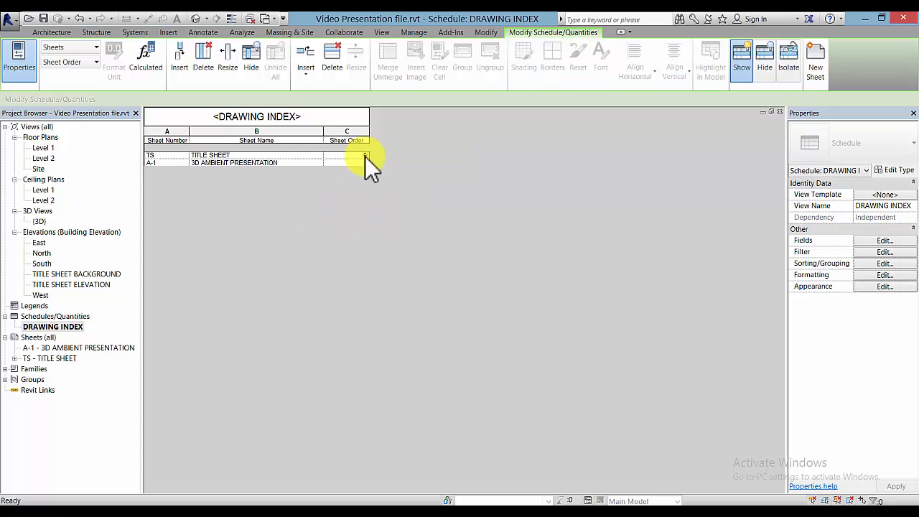
{"action": "left_click", "coordinate": [364, 155]}
{"action": "left_click", "coordinate": [345, 163]}
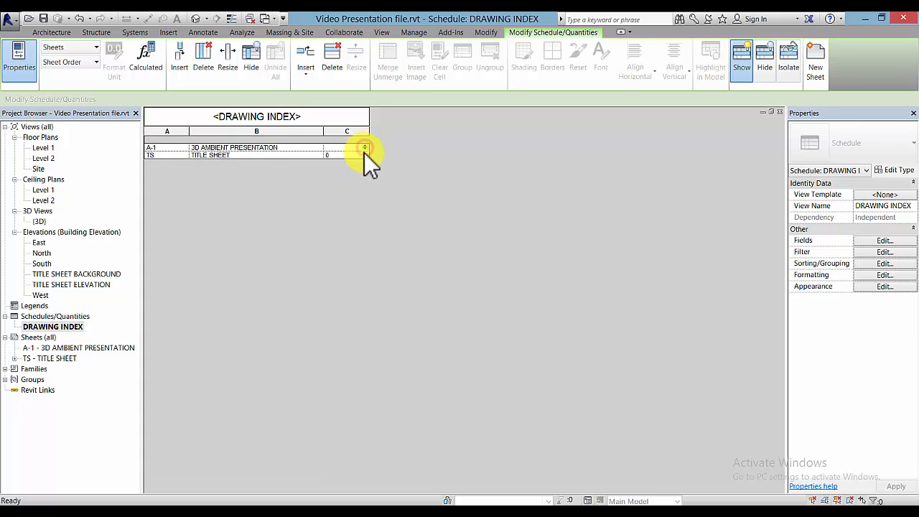
{"action": "left_click", "coordinate": [364, 148]}
{"action": "left_click", "coordinate": [318, 169]}
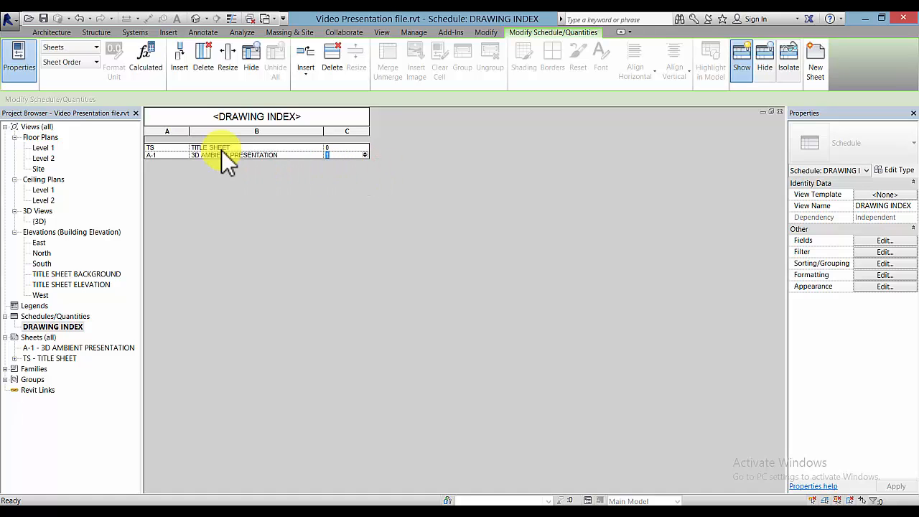
{"action": "left_click", "coordinate": [343, 154]}
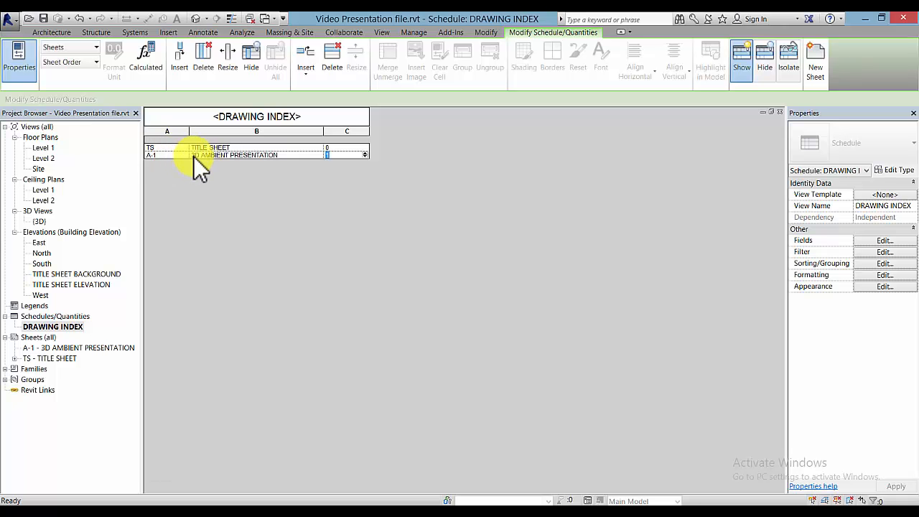
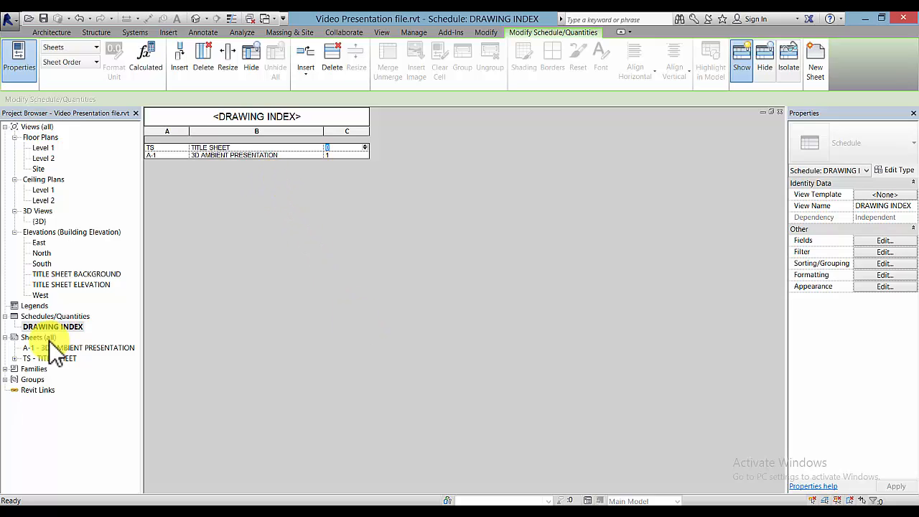
Hide the Sheet Order column of the DRAWING INDEX schedule and check the index on the TS - TITLE SHEET sheet
{"action": "double_click", "coordinate": [51, 358]}
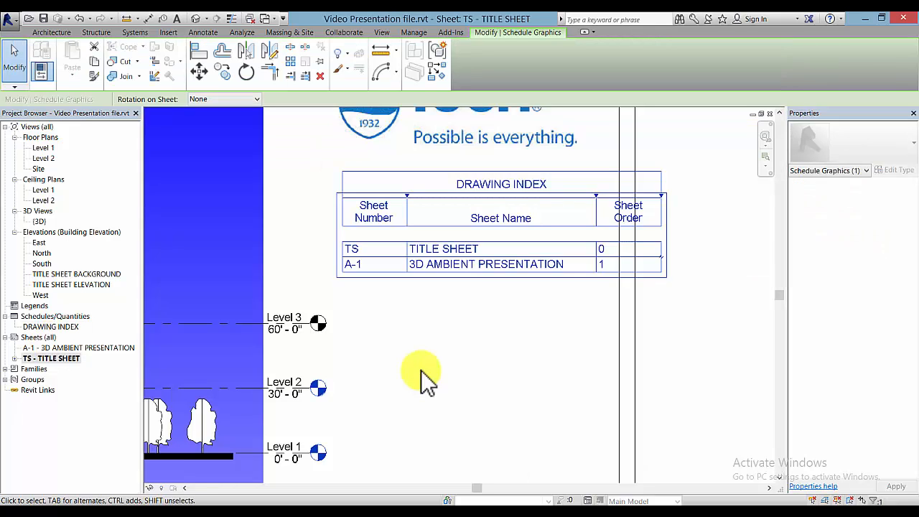
{"action": "double_click", "coordinate": [71, 328]}
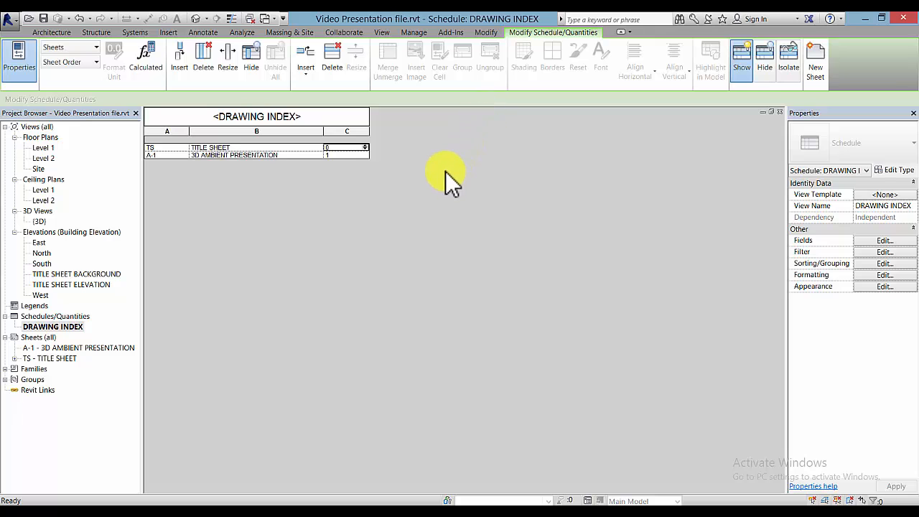
{"action": "right_click", "coordinate": [361, 130]}
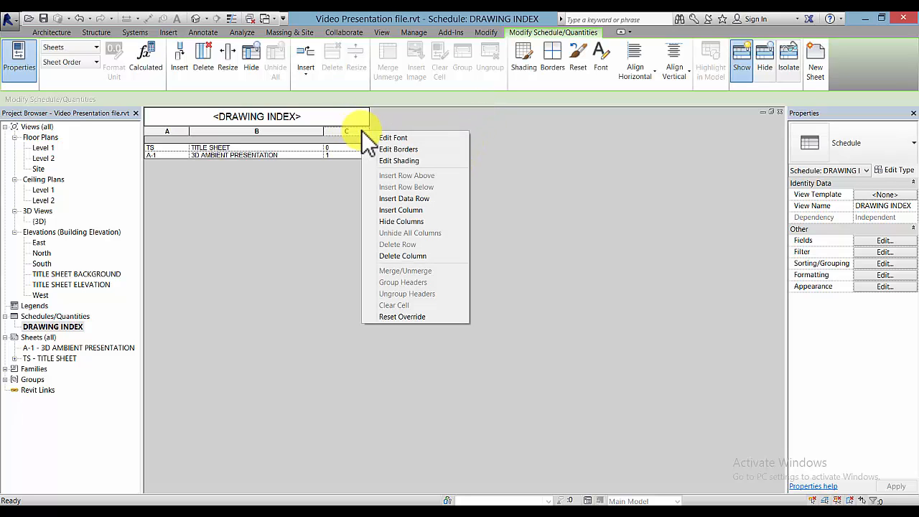
{"action": "left_click", "coordinate": [406, 220]}
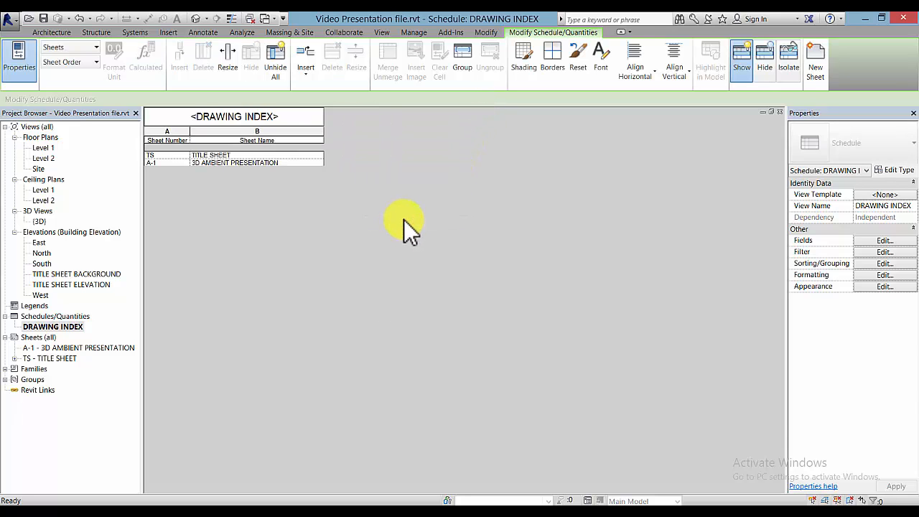
{"action": "double_click", "coordinate": [58, 357]}
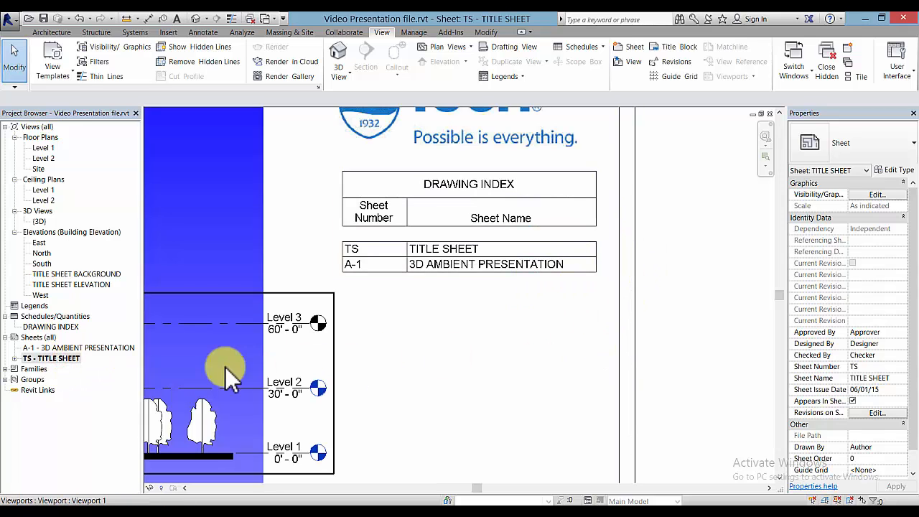
Unhide all hidden columns in the DRAWING INDEX schedule
{"action": "double_click", "coordinate": [58, 327]}
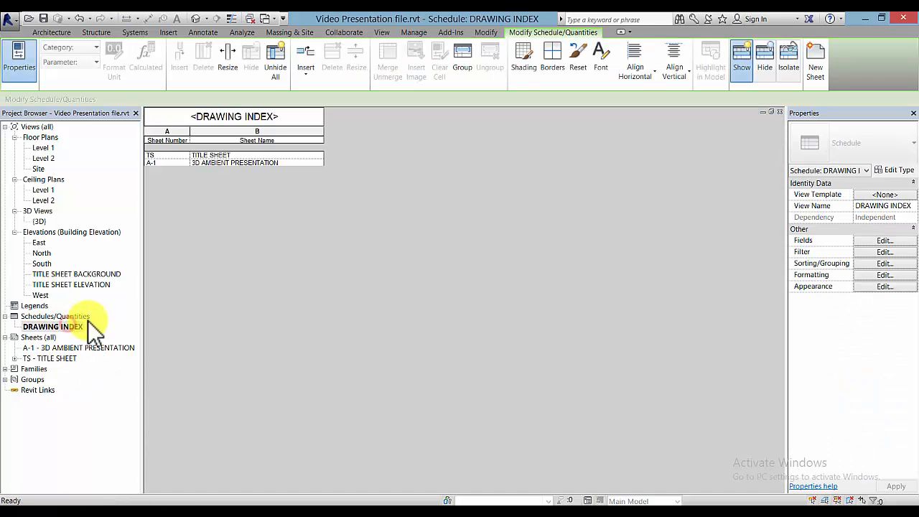
{"action": "right_click", "coordinate": [314, 119]}
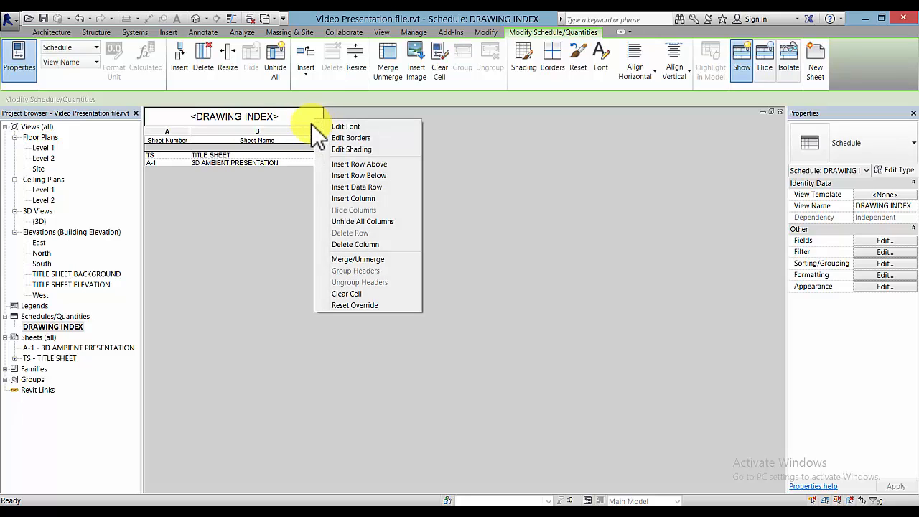
{"action": "left_click", "coordinate": [388, 221]}
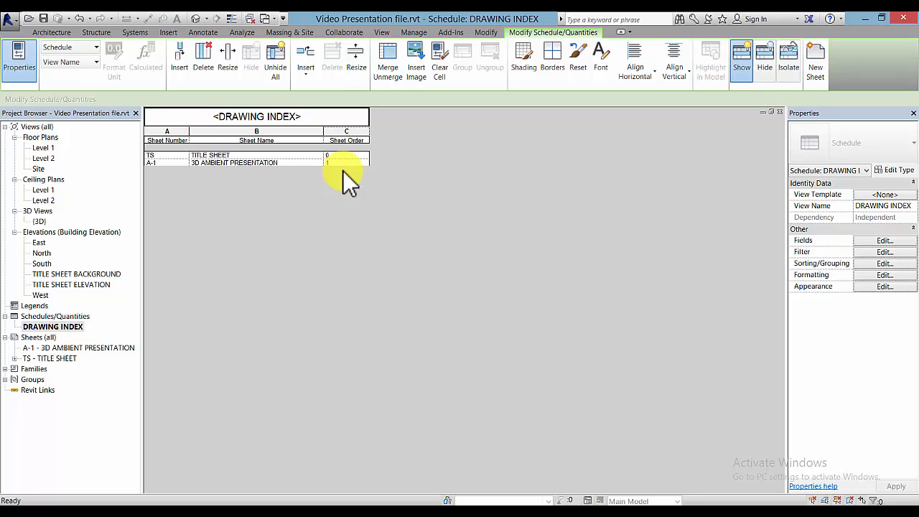
Save the project with the TS - TITLE SHEET sheet open and start creating a new guide grid for it
{"action": "double_click", "coordinate": [50, 358]}
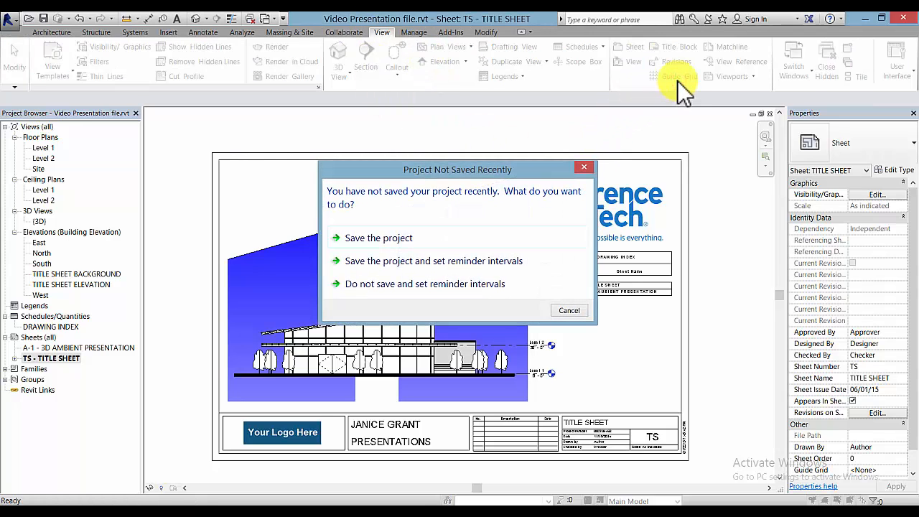
{"action": "left_click", "coordinate": [427, 237]}
{"action": "left_click", "coordinate": [681, 78]}
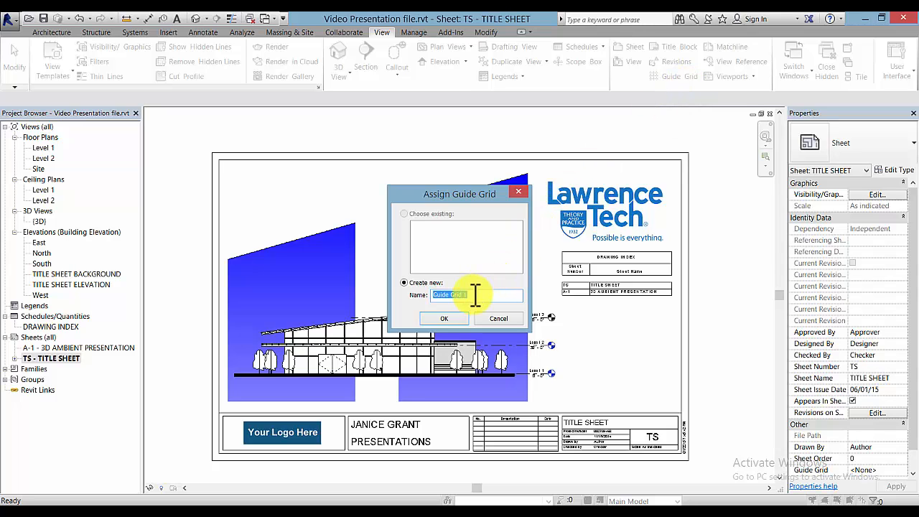
Create Guide Grid 1 on the title sheet and fit its four edges to the drawing area inside the border, above the title block
{"action": "left_click", "coordinate": [457, 319]}
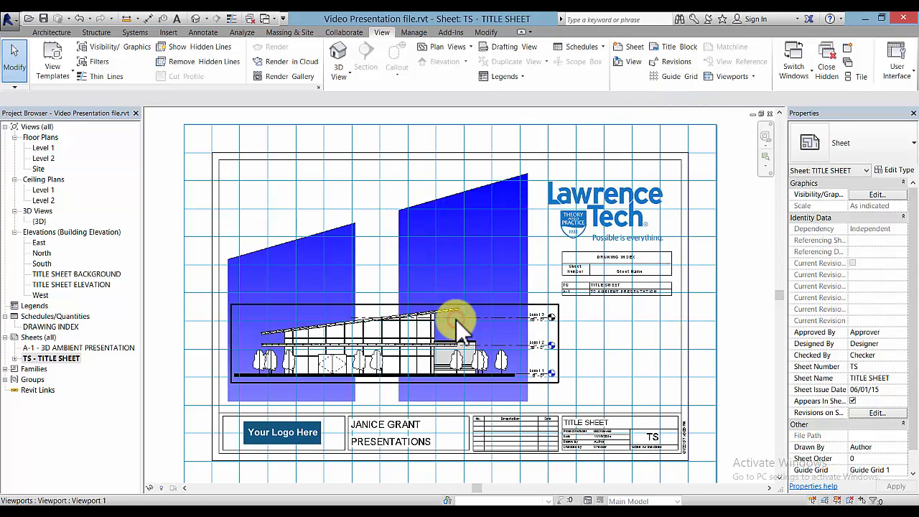
{"action": "left_click", "coordinate": [716, 263]}
{"action": "scroll", "coordinate": [716, 263], "scroll_direction": "down", "scroll_amount": 1}
{"action": "scroll", "coordinate": [716, 262], "scroll_direction": "down", "scroll_amount": 1}
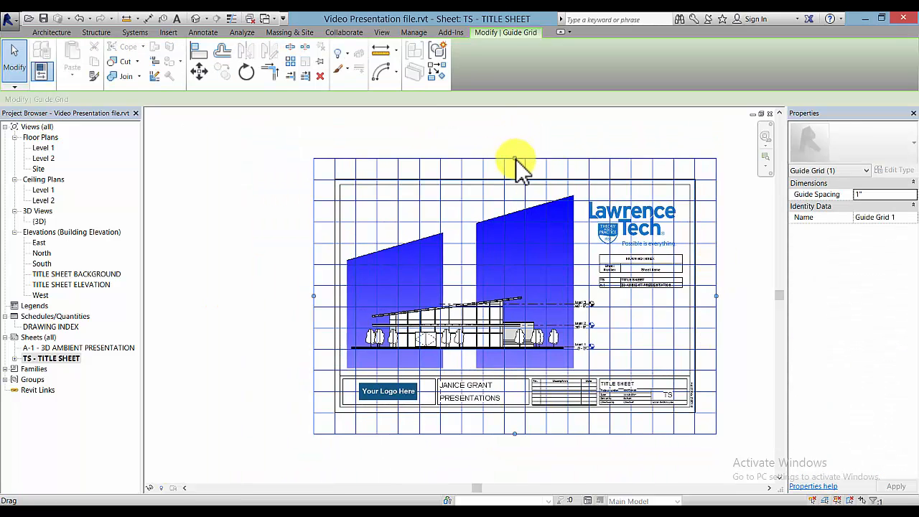
{"action": "left_click_drag", "start_coordinate": [515, 158], "coordinate": [517, 186]}
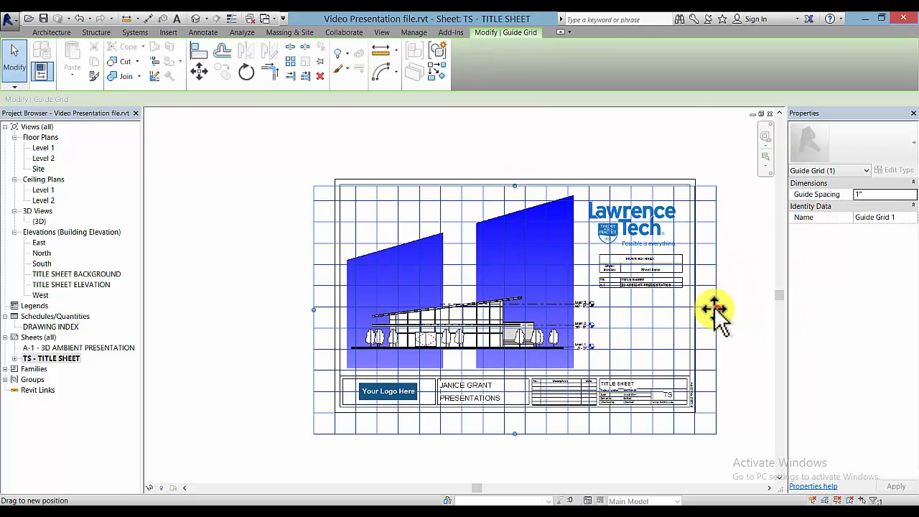
{"action": "left_click_drag", "start_coordinate": [716, 310], "coordinate": [690, 312]}
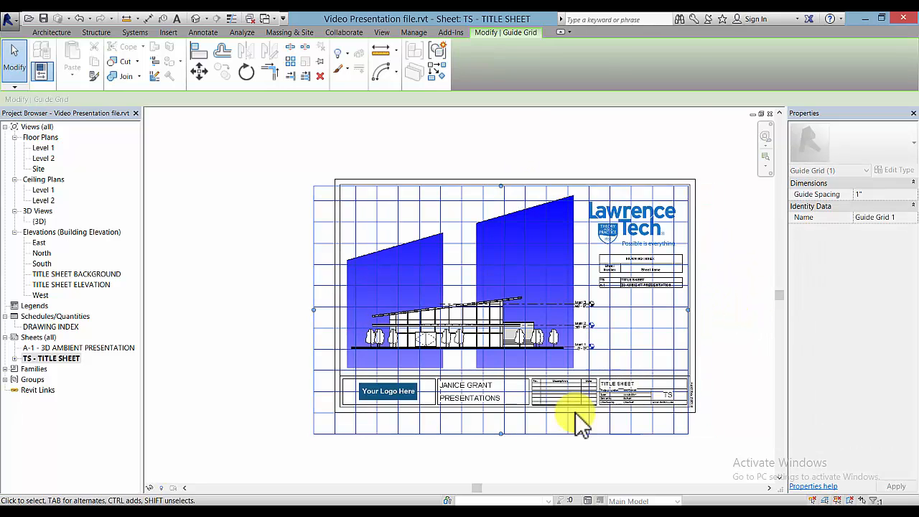
{"action": "left_click_drag", "start_coordinate": [507, 434], "coordinate": [501, 374]}
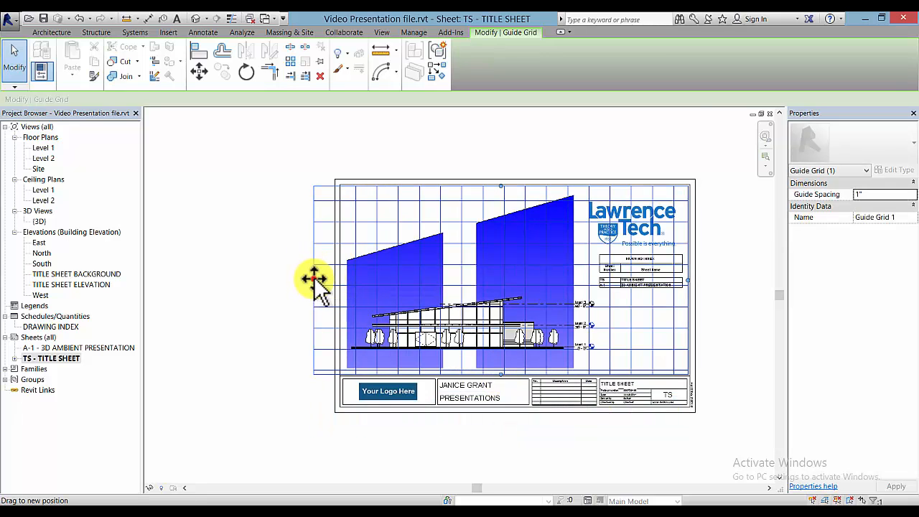
{"action": "left_click_drag", "start_coordinate": [312, 281], "coordinate": [352, 278]}
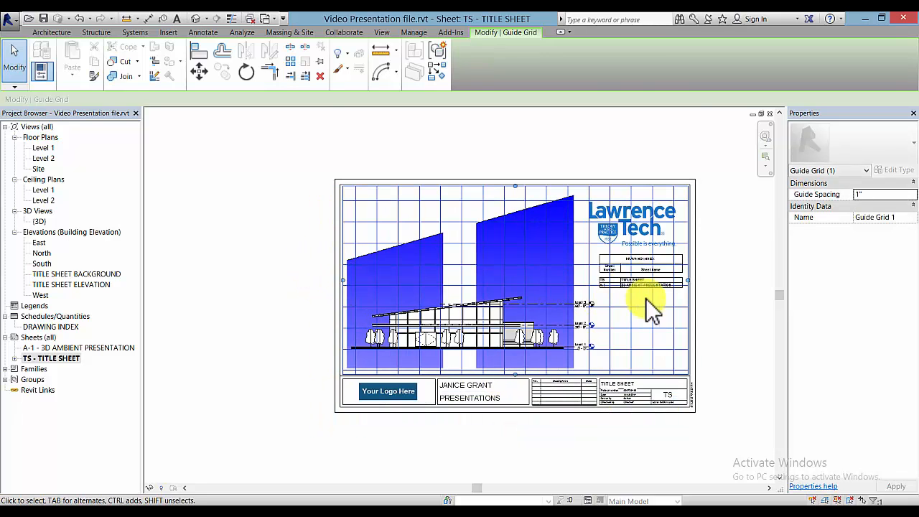
Set the guide grid's spacing to 2" and apply it
{"action": "scroll", "coordinate": [654, 306], "scroll_direction": "up", "scroll_amount": 2}
{"action": "scroll", "coordinate": [663, 318], "scroll_direction": "up", "scroll_amount": 2}
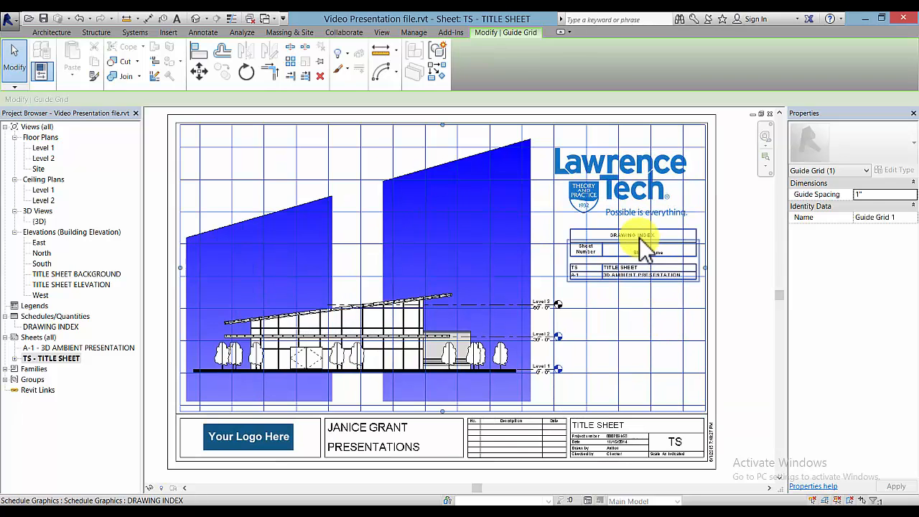
{"action": "left_click", "coordinate": [870, 194]}
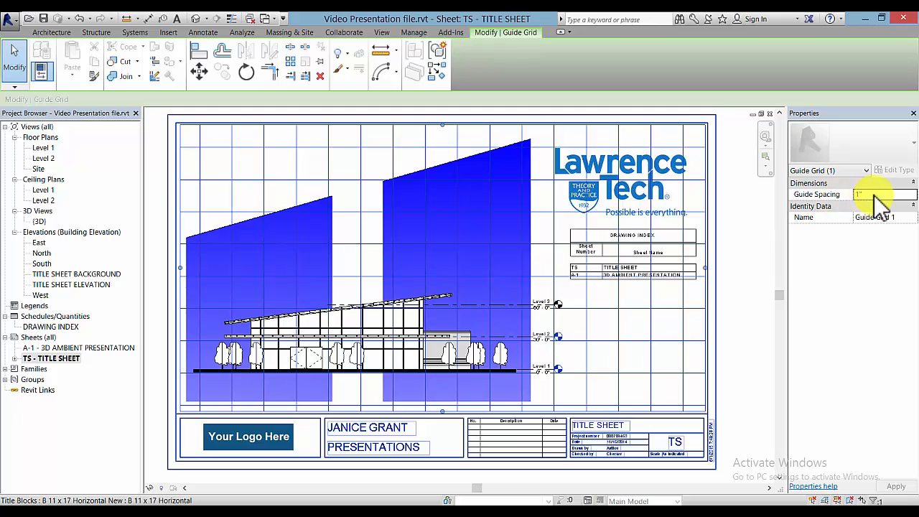
{"action": "type", "text": "2"}
{"action": "key", "text": "Return"}
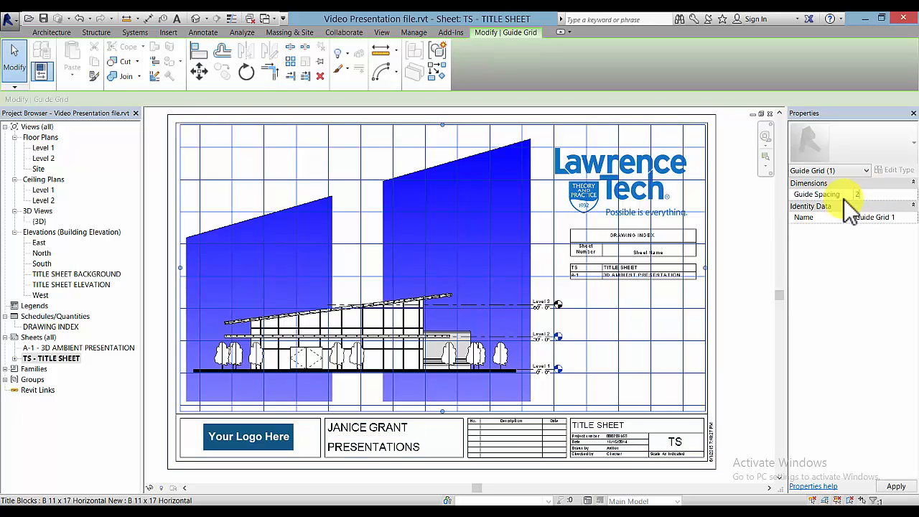
{"action": "left_click", "coordinate": [898, 486]}
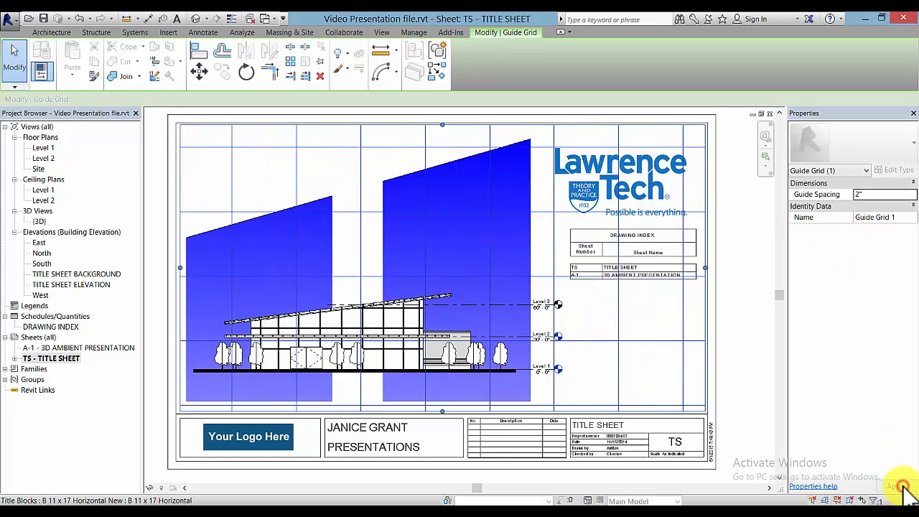
{"action": "key", "text": "Escape"}
Open sheet A-1 - 3D AMBIENT PRESENTATION and assign Guide Grid 1 to it
{"action": "left_click", "coordinate": [57, 358]}
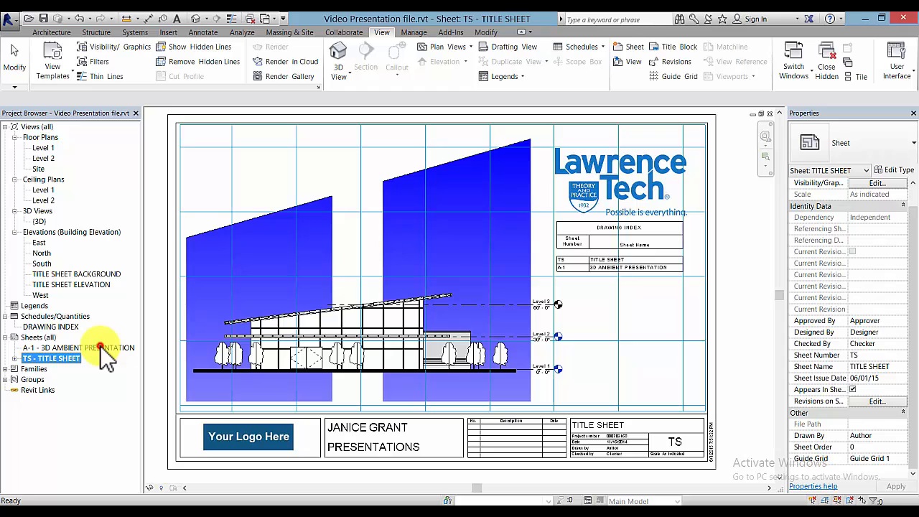
{"action": "double_click", "coordinate": [100, 347]}
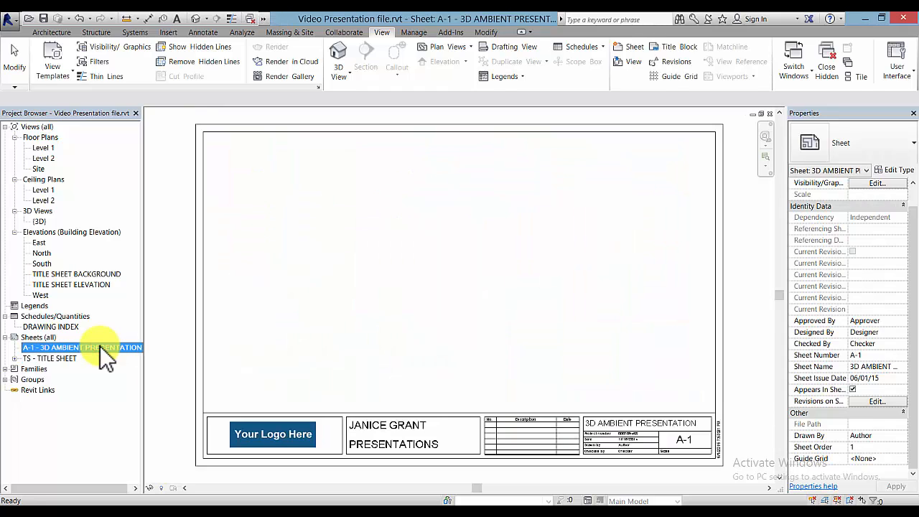
{"action": "left_click", "coordinate": [468, 338]}
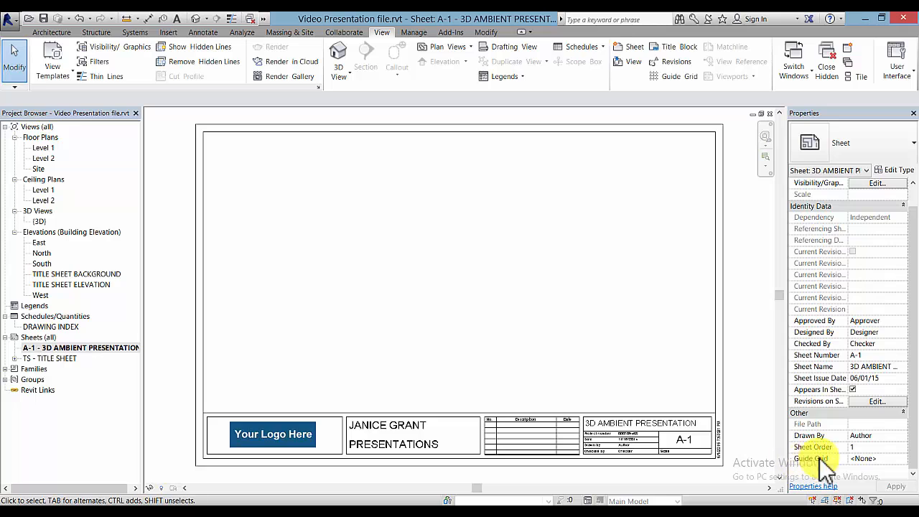
{"action": "left_click", "coordinate": [898, 459]}
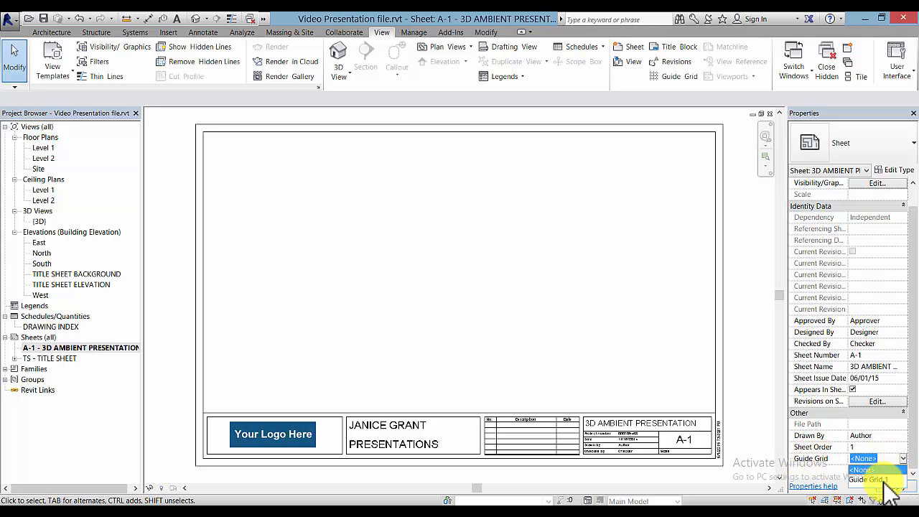
{"action": "left_click", "coordinate": [884, 479]}
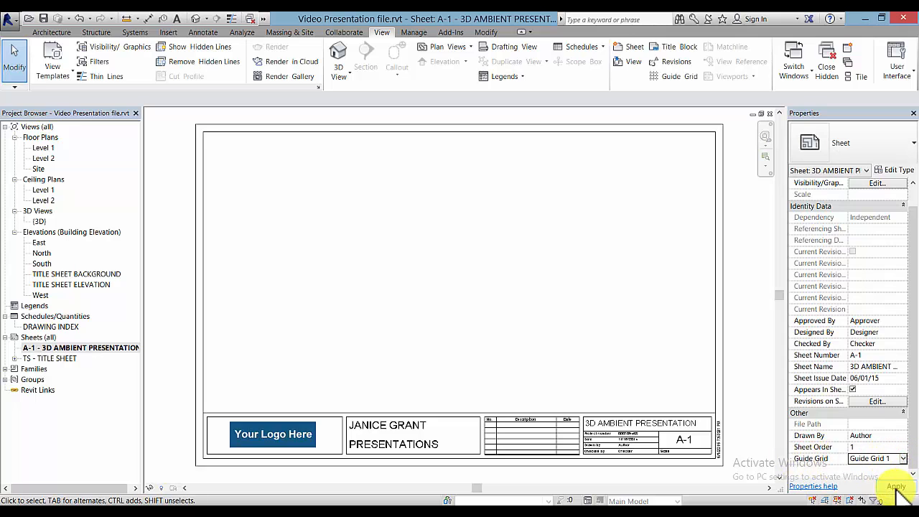
Remove the guide grid from sheet A-1 by setting its Guide Grid property to <None>
{"action": "left_click", "coordinate": [902, 458]}
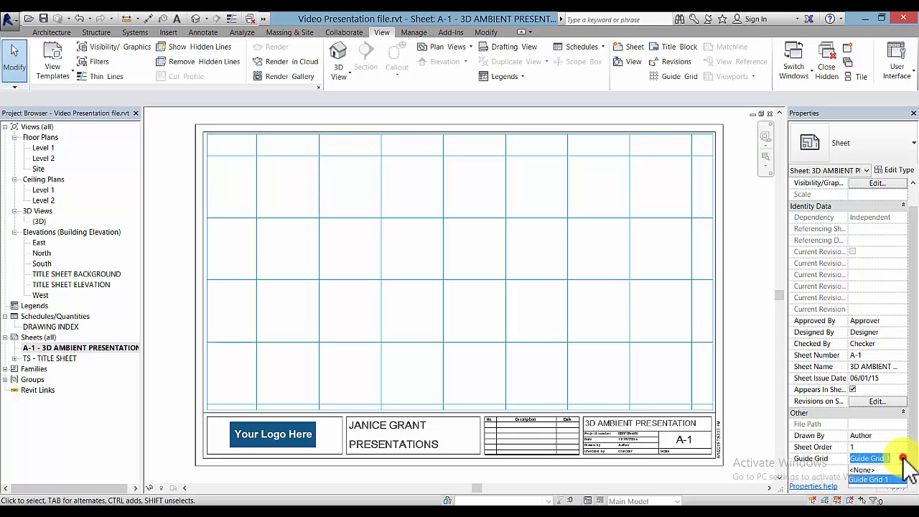
{"action": "left_click", "coordinate": [862, 469]}
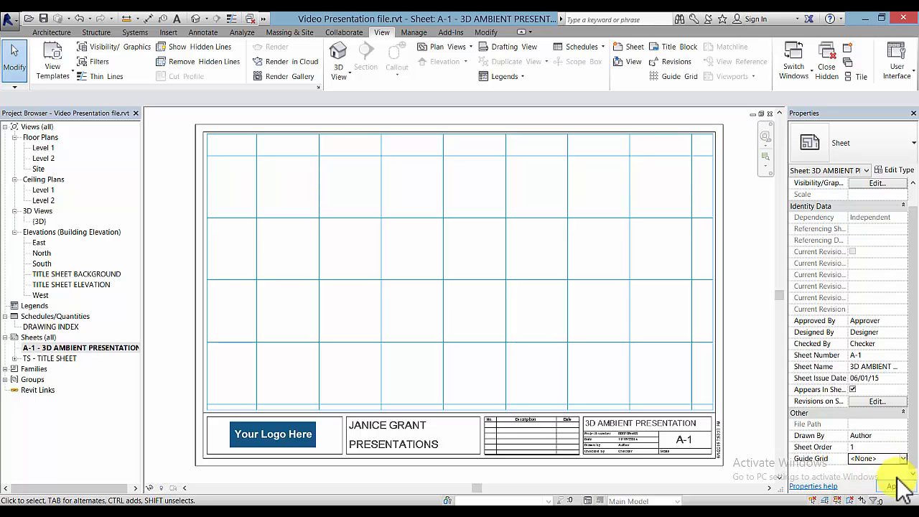
{"action": "left_click", "coordinate": [897, 486]}
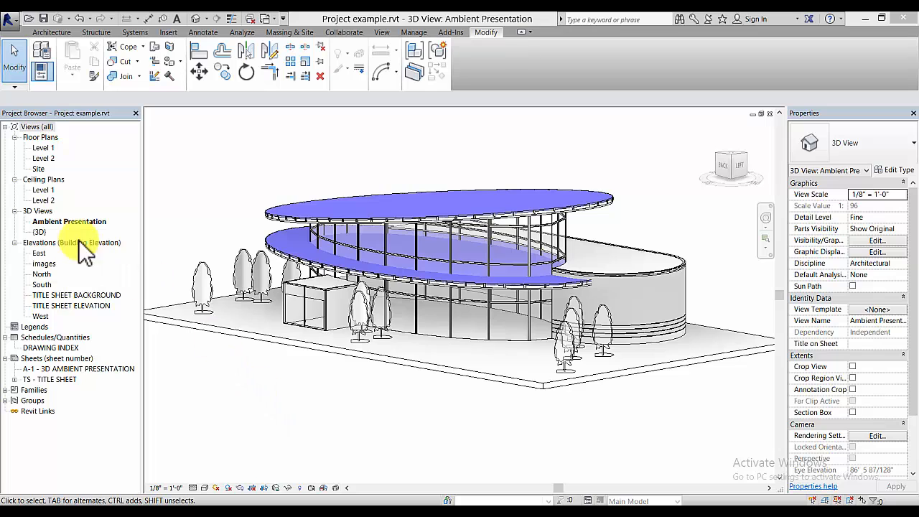
{"action": "left_click", "coordinate": [40, 231]}
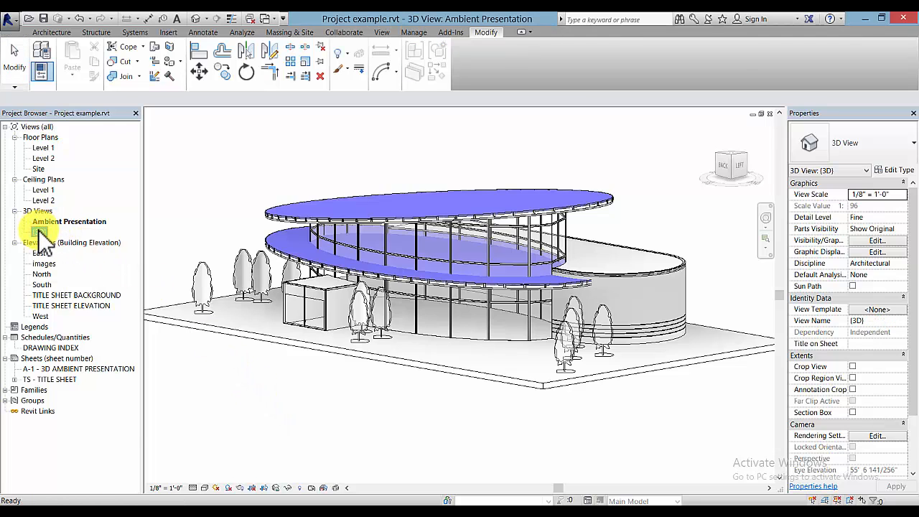
{"action": "right_click", "coordinate": [40, 232]}
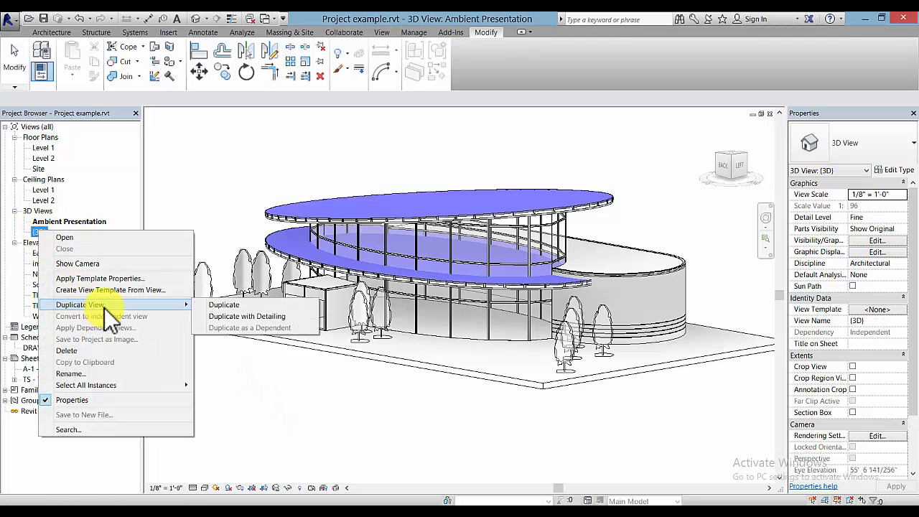
{"action": "left_click", "coordinate": [84, 220]}
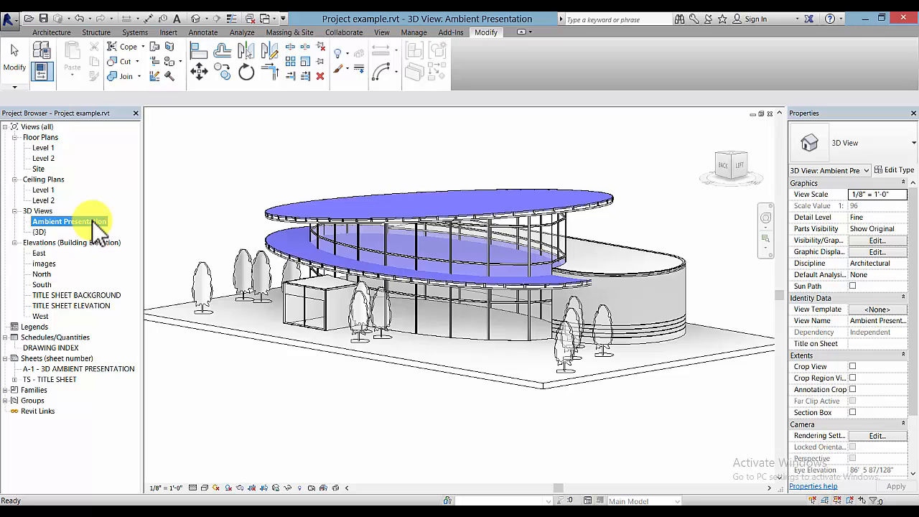
{"action": "left_click", "coordinate": [368, 385]}
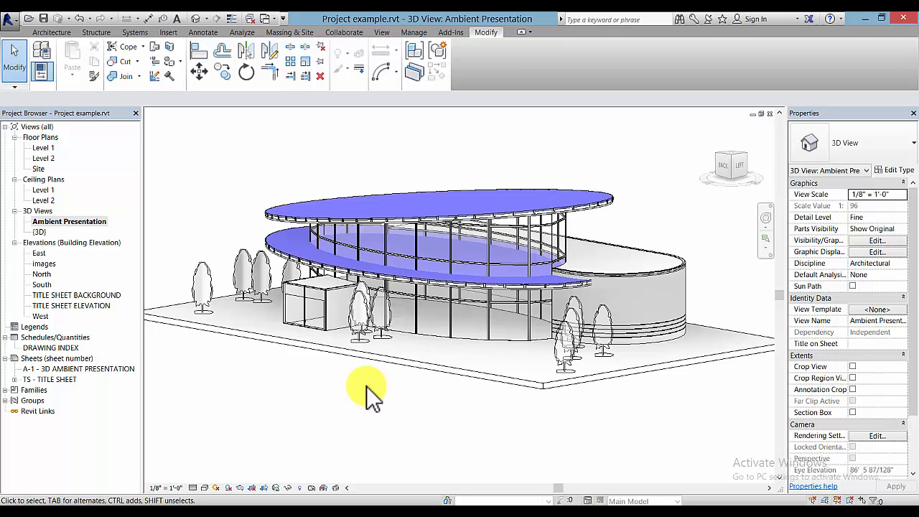
Open the Graphic Display Options of the Ambient Presentation view and expand the shadow settings
{"action": "left_click", "coordinate": [204, 488]}
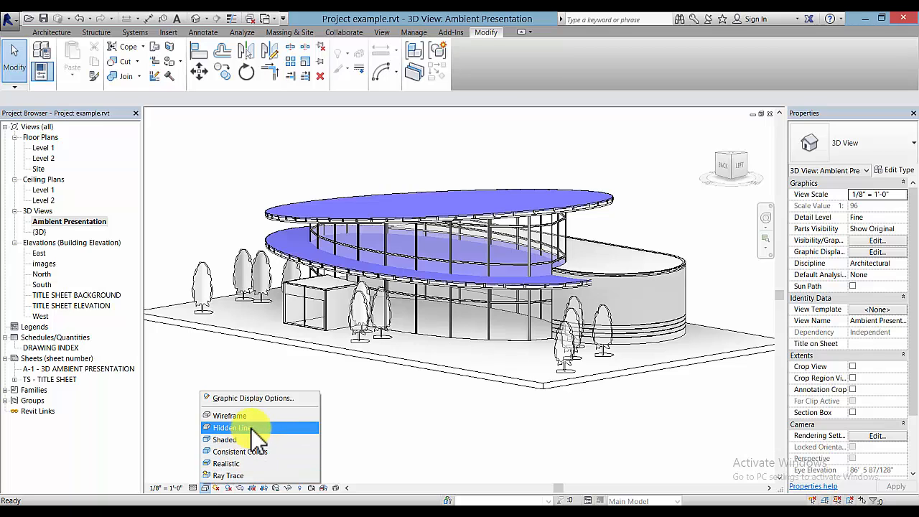
{"action": "left_click", "coordinate": [205, 488]}
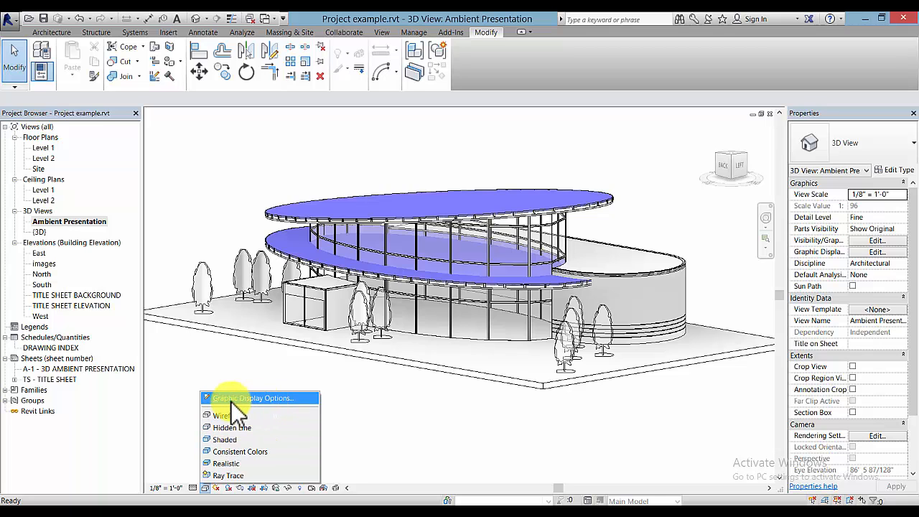
{"action": "left_click", "coordinate": [264, 400]}
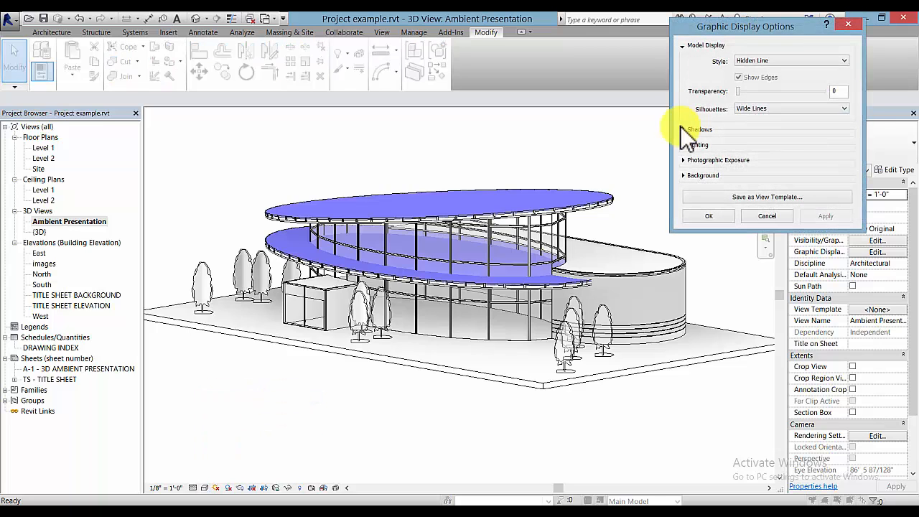
{"action": "left_click", "coordinate": [683, 130]}
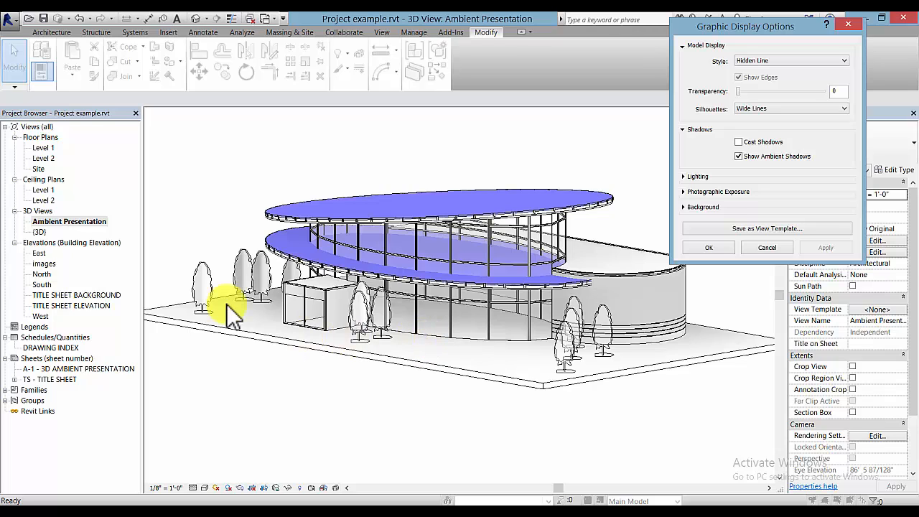
Turn ambient shadows off in the view and back on, applying each change to compare the effect
{"action": "left_click", "coordinate": [738, 157]}
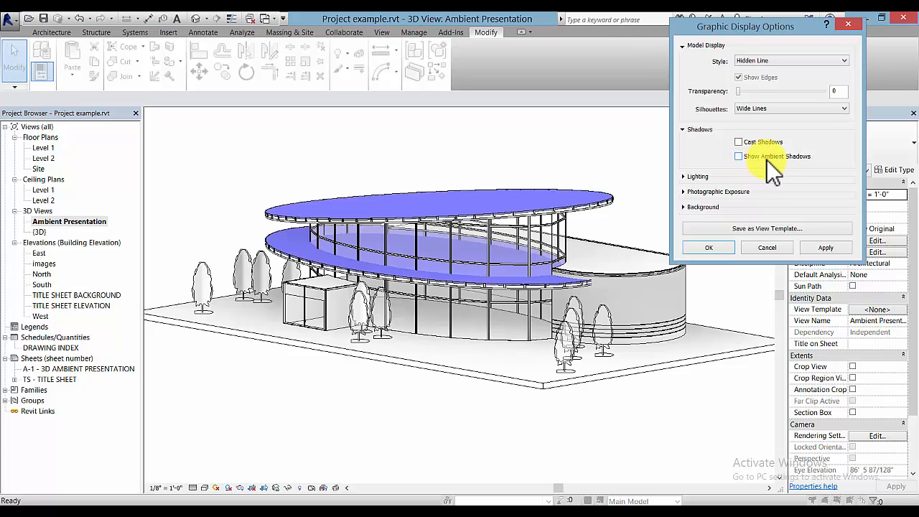
{"action": "left_click", "coordinate": [828, 248]}
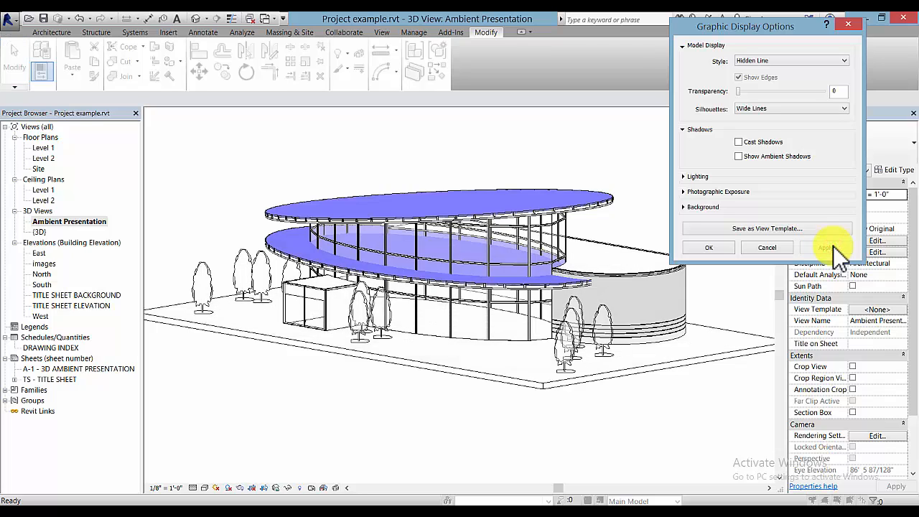
{"action": "left_click", "coordinate": [738, 157]}
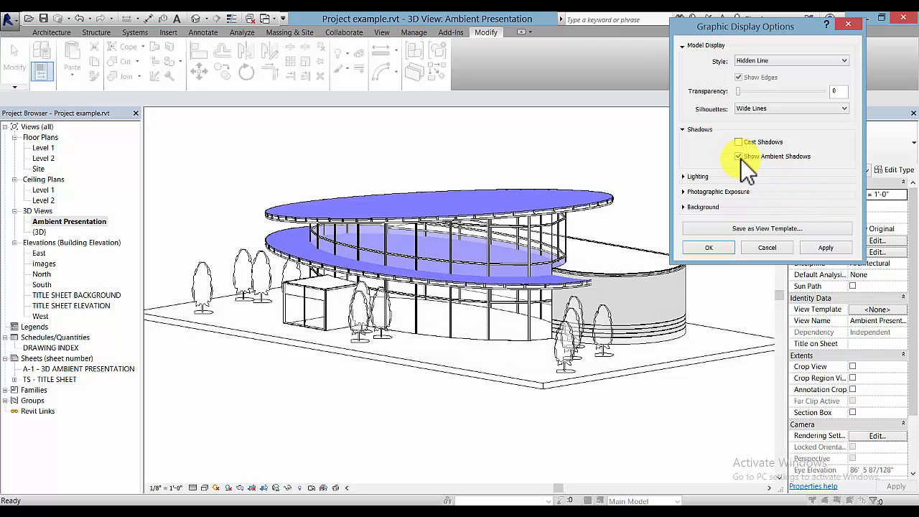
{"action": "left_click", "coordinate": [830, 247]}
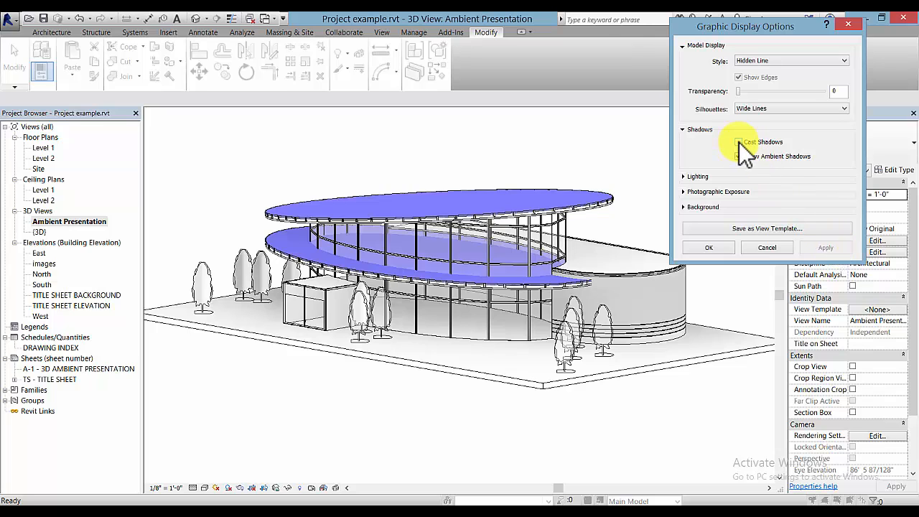
Enable cast shadows in the view and set the lighting's shadow intensity to 50, applying the changes
{"action": "left_click", "coordinate": [738, 142]}
{"action": "left_click", "coordinate": [829, 248]}
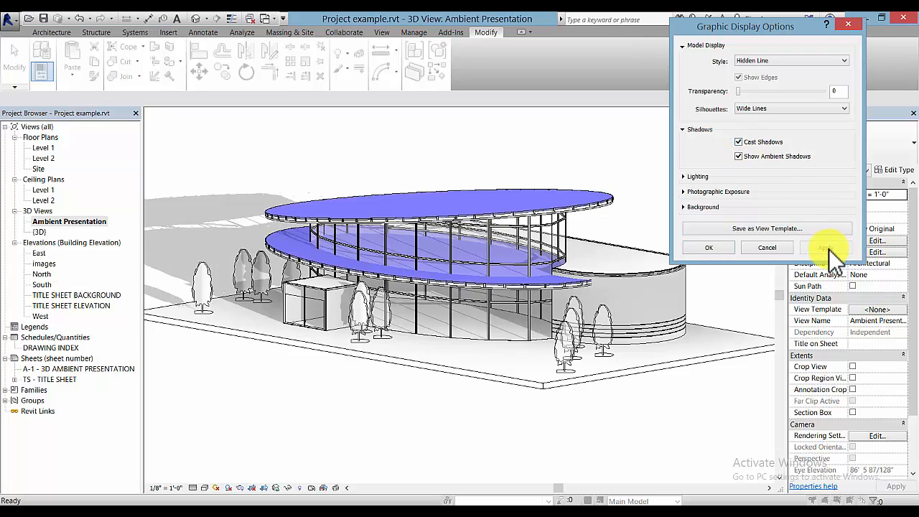
{"action": "left_click", "coordinate": [688, 177]}
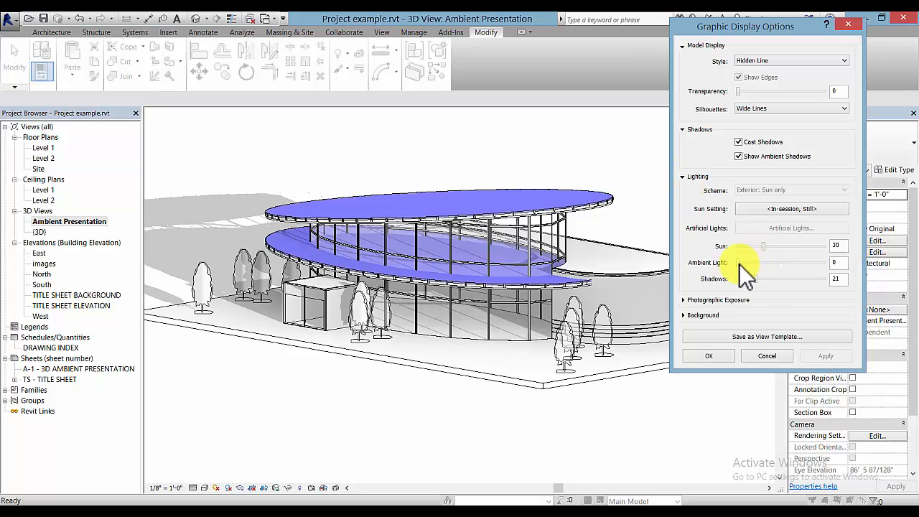
{"action": "left_click", "coordinate": [755, 278]}
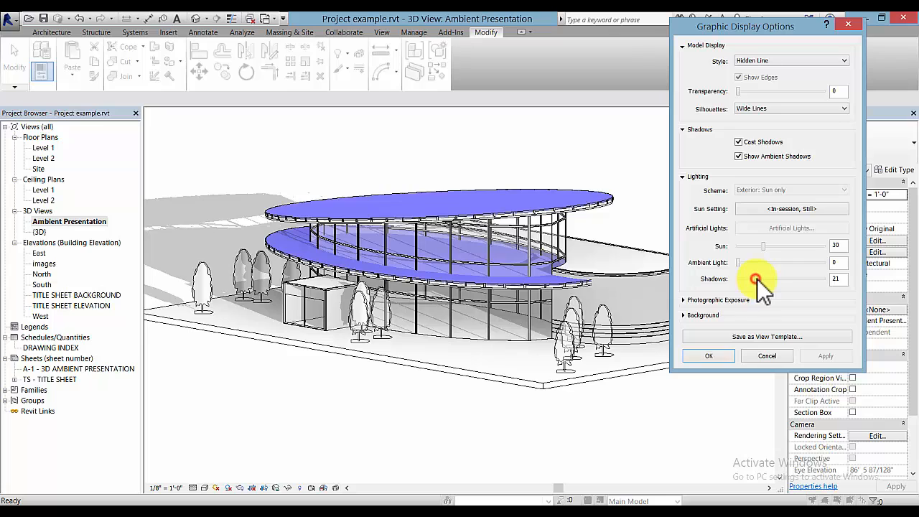
{"action": "left_click_drag", "start_coordinate": [756, 279], "coordinate": [786, 281]}
{"action": "left_click", "coordinate": [824, 355]}
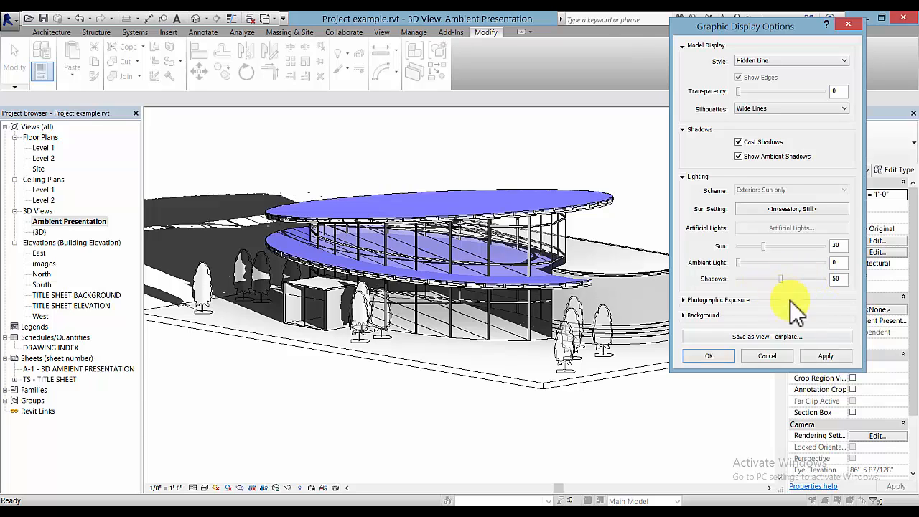
{"action": "left_click", "coordinate": [824, 355]}
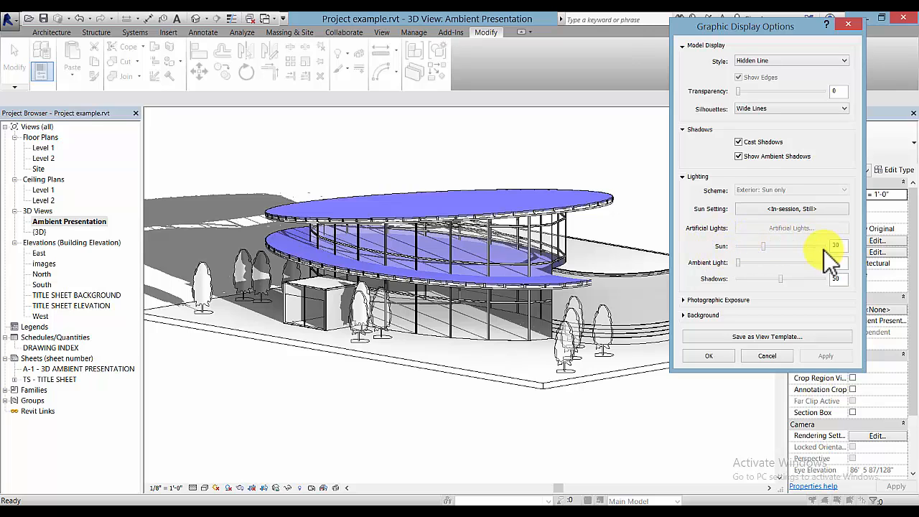
Set the silhouettes of the Ambient Presentation view to Lines, apply and confirm, and inspect the model edges up close
{"action": "left_click", "coordinate": [833, 108]}
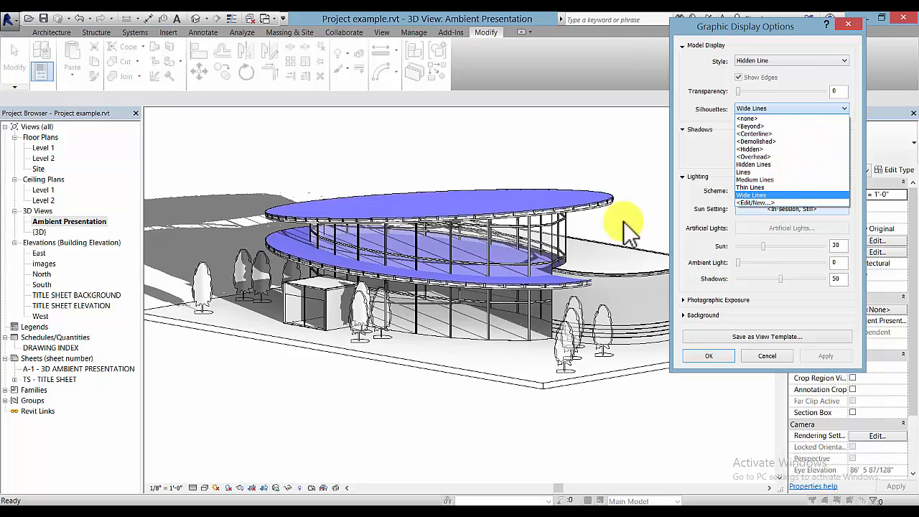
{"action": "left_click", "coordinate": [774, 172]}
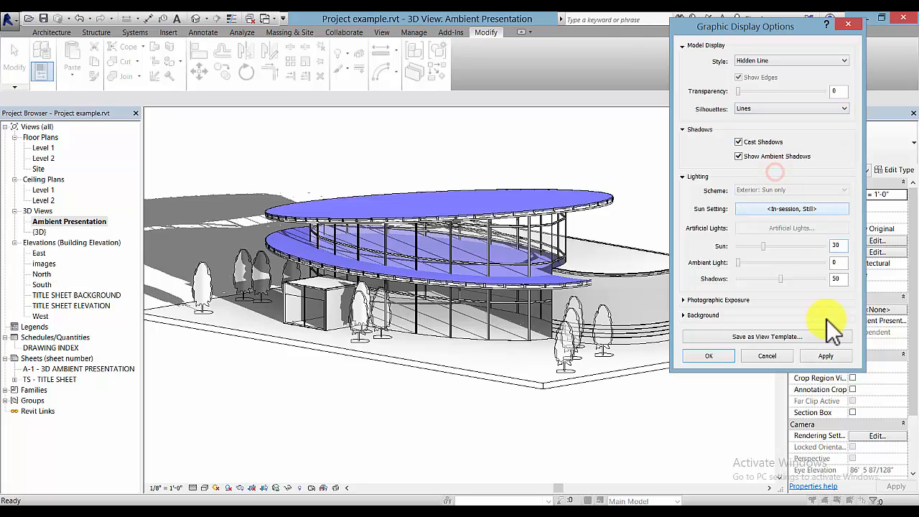
{"action": "left_click", "coordinate": [826, 356]}
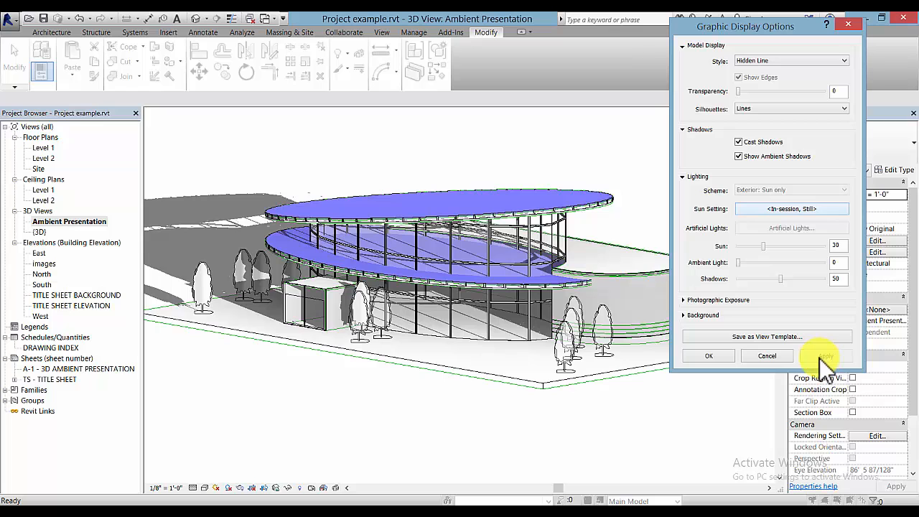
{"action": "left_click", "coordinate": [709, 355]}
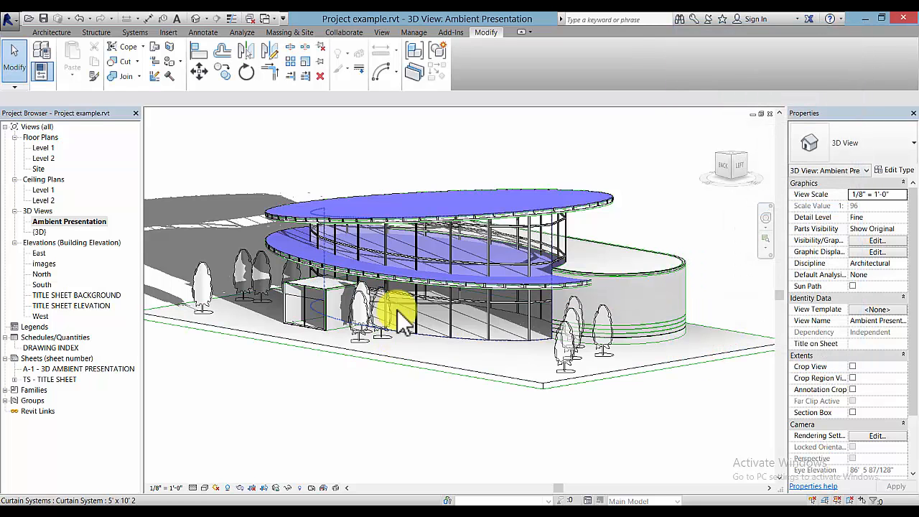
{"action": "scroll", "coordinate": [388, 273], "scroll_direction": "up", "scroll_amount": 4}
{"action": "scroll", "coordinate": [355, 291], "scroll_direction": "up", "scroll_amount": 3}
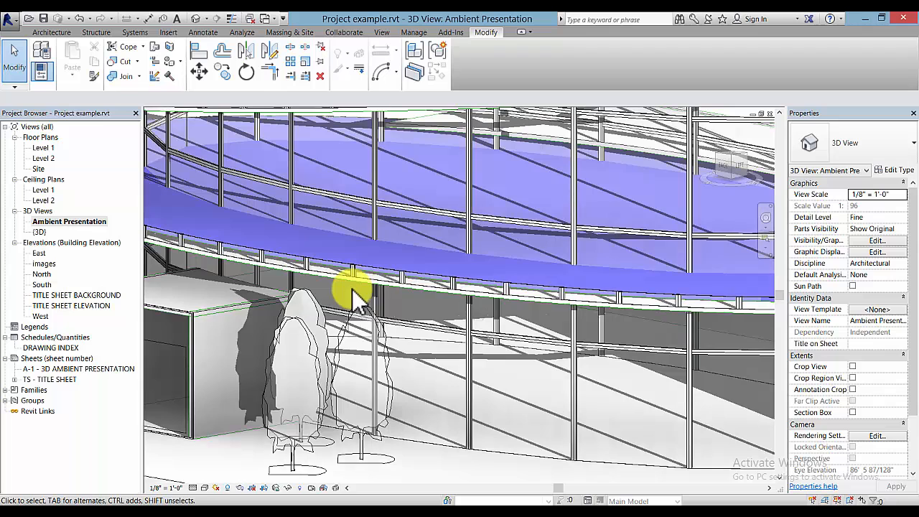
Reopen the Graphic Display Options and set the view's silhouettes to Wide Lines, applying the change
{"action": "left_click", "coordinate": [204, 487]}
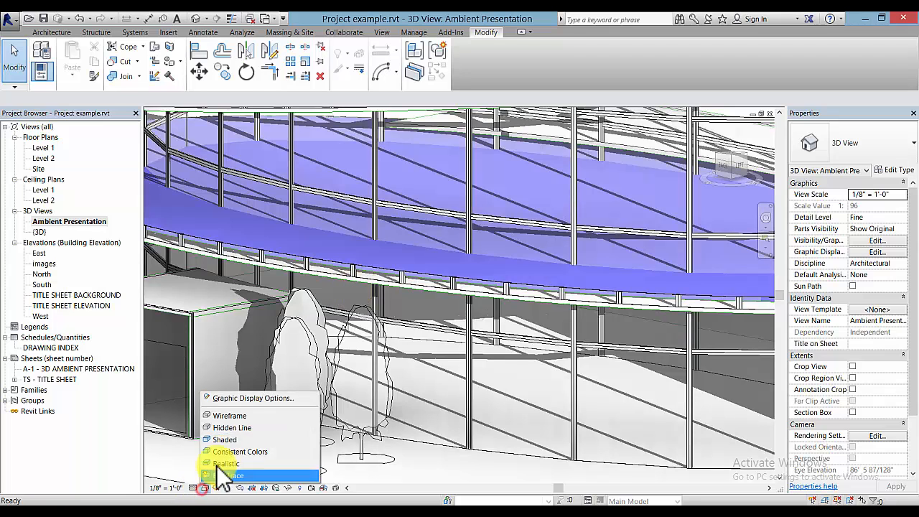
{"action": "left_click", "coordinate": [237, 398]}
{"action": "left_click", "coordinate": [774, 108]}
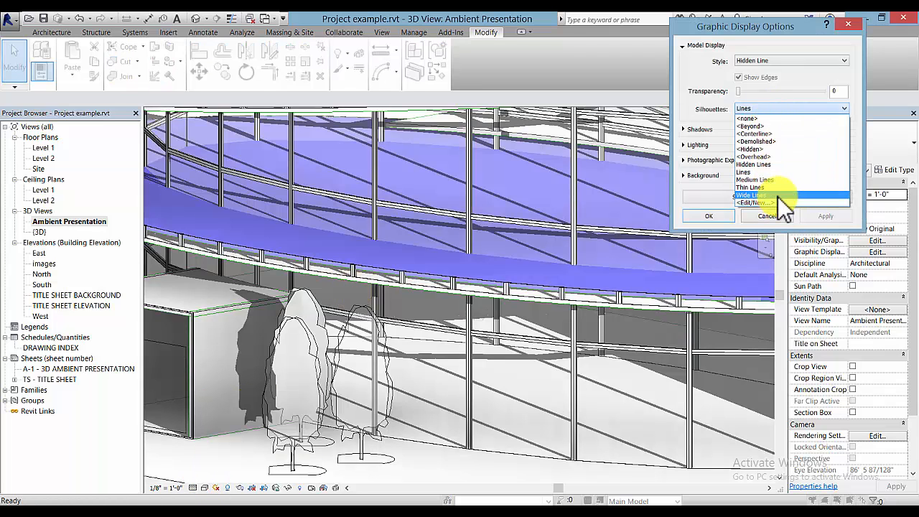
{"action": "left_click", "coordinate": [776, 195]}
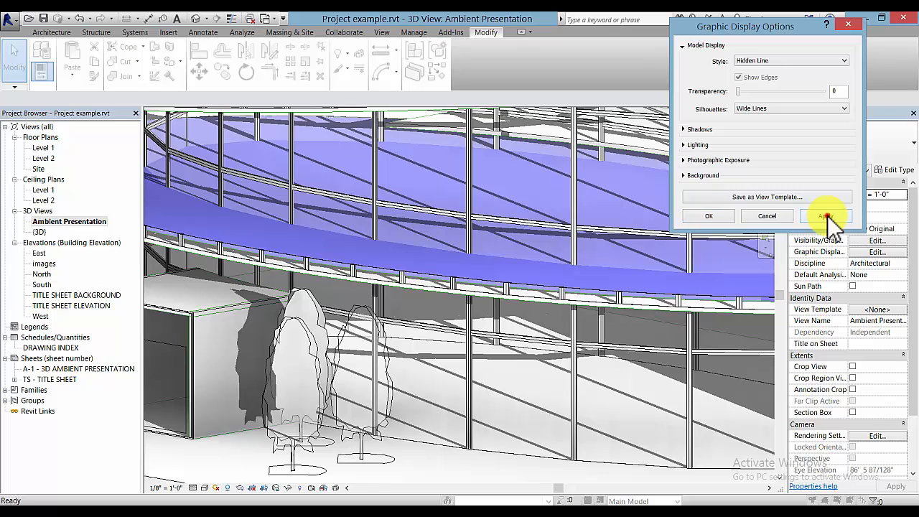
{"action": "left_click", "coordinate": [826, 217]}
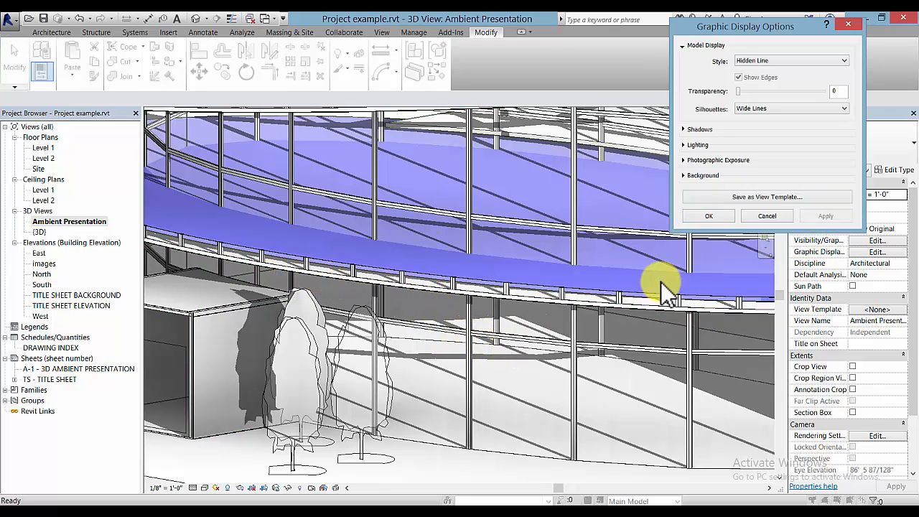
Raise the model display transparency to 15 to check its effect on the shadow options, then return it to 0 and confirm
{"action": "left_click", "coordinate": [685, 129]}
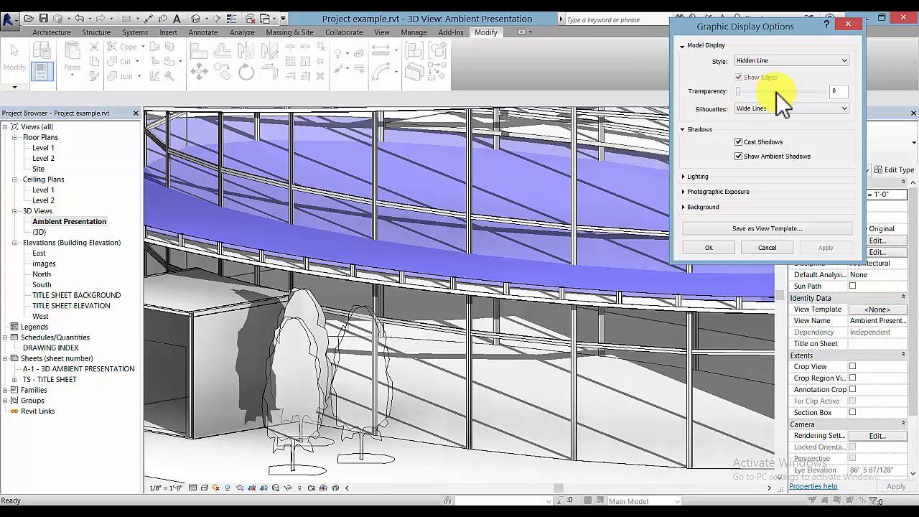
{"action": "left_click_drag", "start_coordinate": [739, 92], "coordinate": [752, 92]}
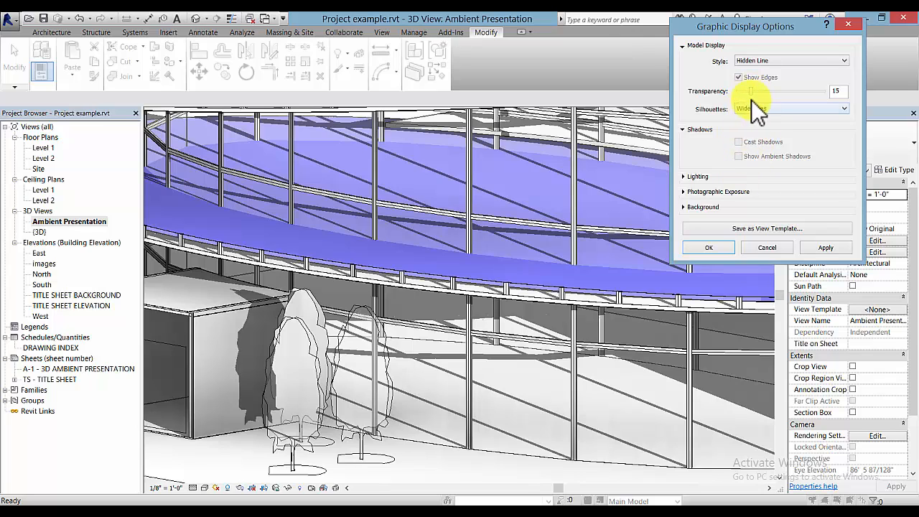
{"action": "left_click_drag", "start_coordinate": [752, 92], "coordinate": [737, 92]}
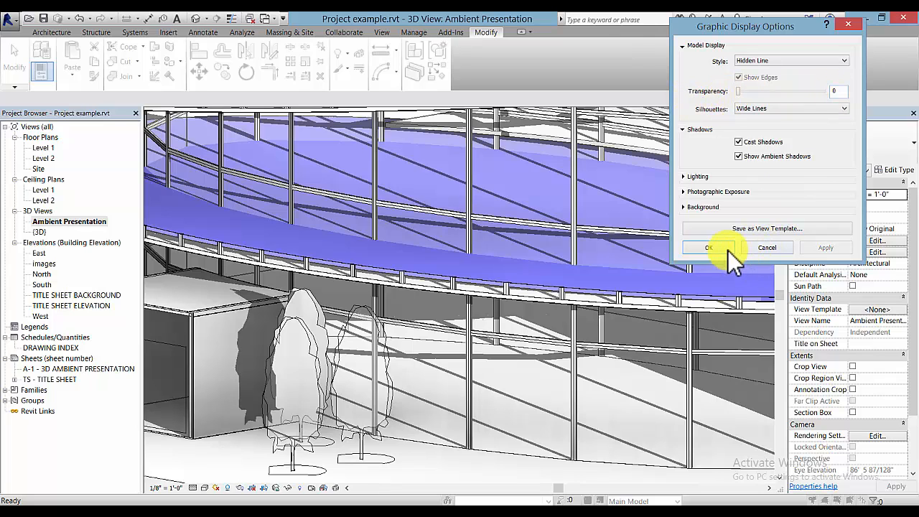
{"action": "left_click", "coordinate": [709, 247]}
{"action": "scroll", "coordinate": [548, 353], "scroll_direction": "down", "scroll_amount": 2}
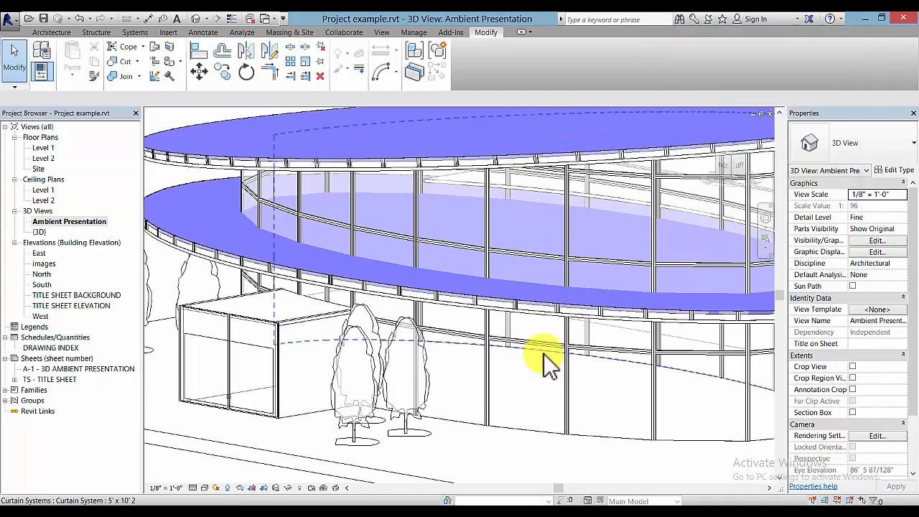
{"action": "scroll", "coordinate": [551, 396], "scroll_direction": "down", "scroll_amount": 3}
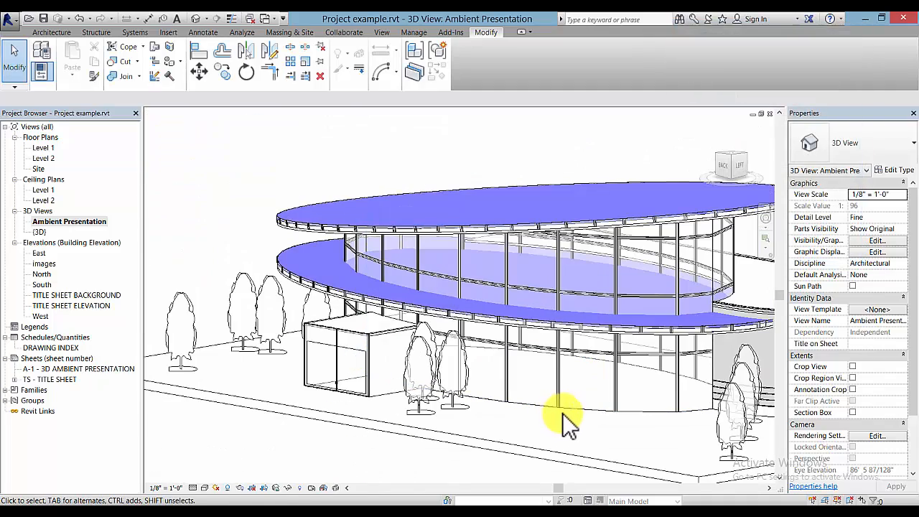
{"action": "middle_click_drag", "start_coordinate": [554, 425], "coordinate": [504, 400]}
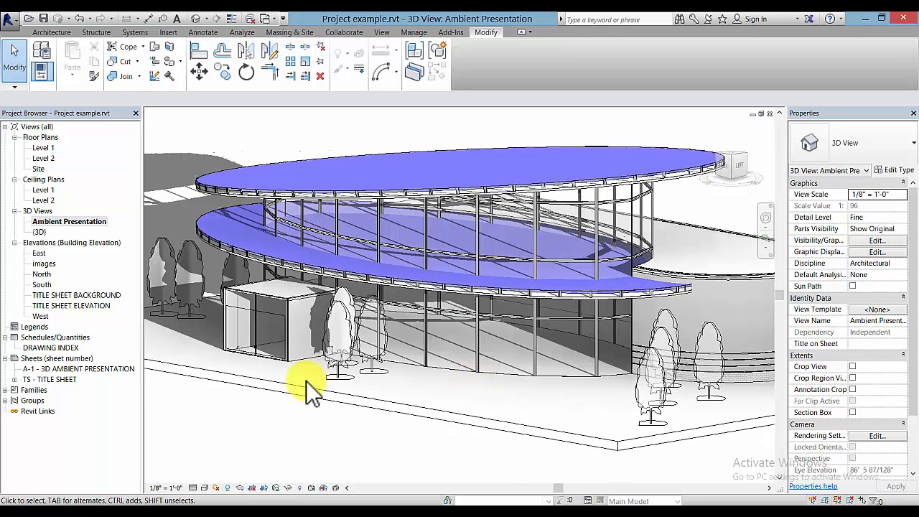
{"action": "mouse_move", "coordinate": [354, 407]}
{"action": "middle_mouse_down"}
{"action": "mouse_move", "coordinate": [365, 410]}
{"action": "mouse_move", "coordinate": [350, 408]}
{"action": "middle_mouse_up"}
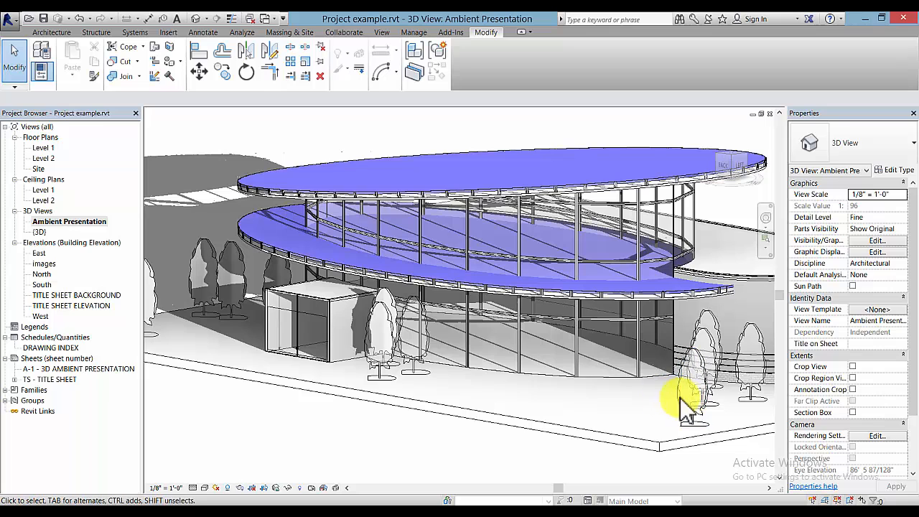
Review the surface transparency in the by-element graphic overrides of the tree beside the curtain wall, then close them
{"action": "left_click", "coordinate": [422, 375]}
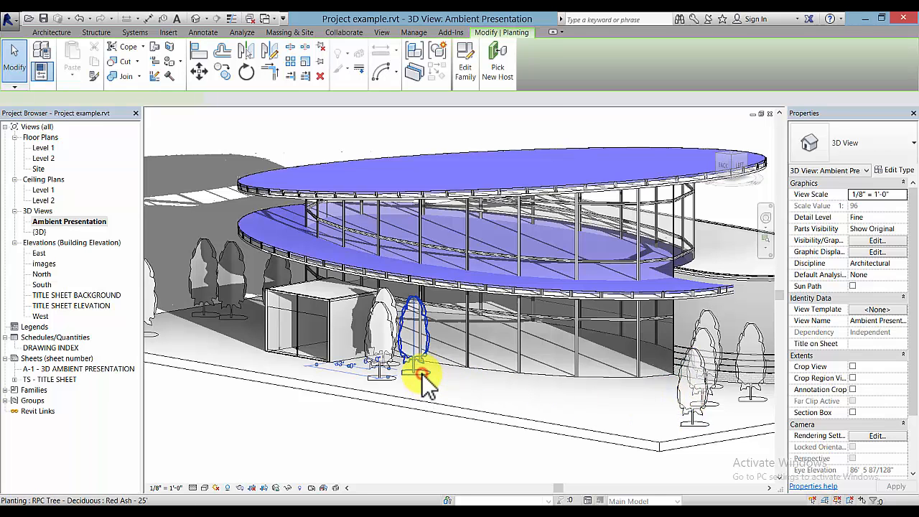
{"action": "right_click", "coordinate": [425, 371]}
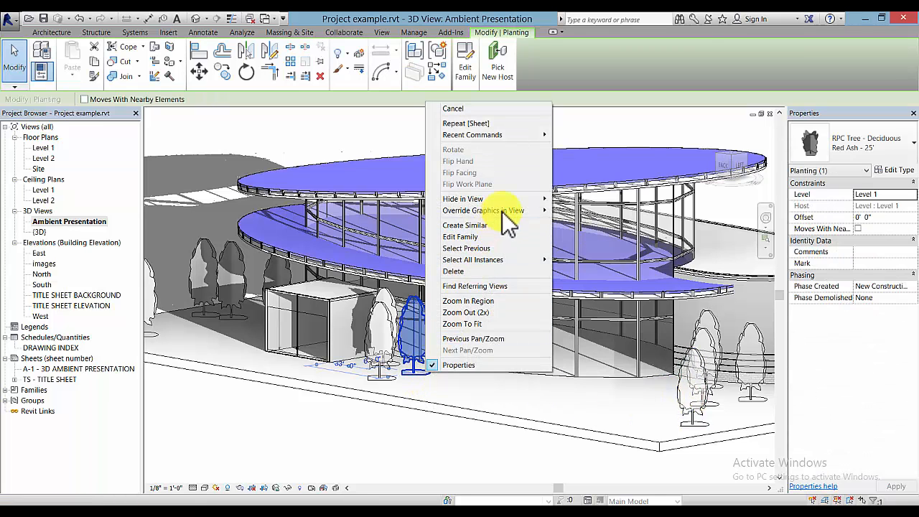
{"action": "mouse_move", "coordinate": [505, 209]}
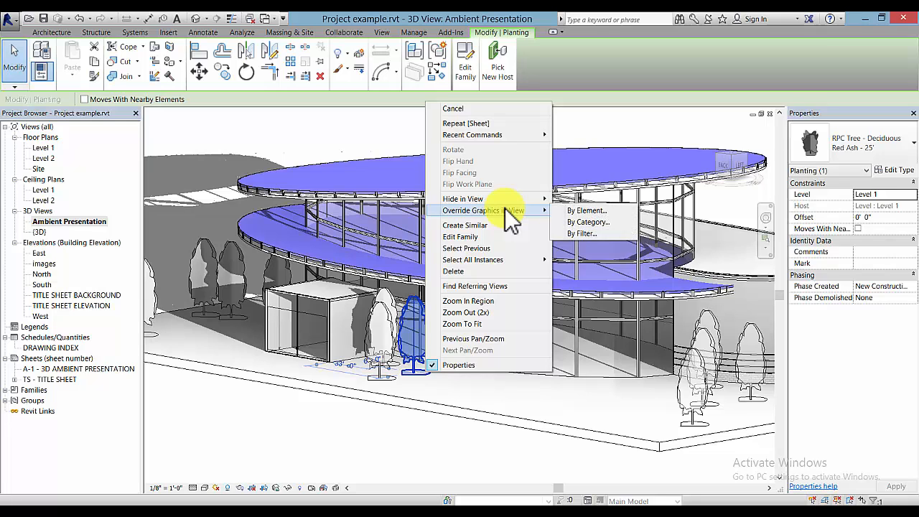
{"action": "left_click", "coordinate": [601, 209]}
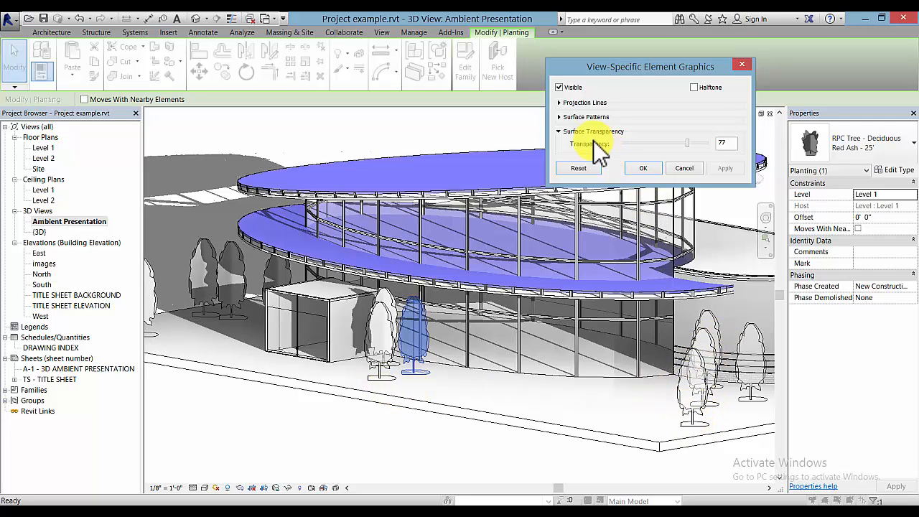
{"action": "left_click", "coordinate": [646, 170]}
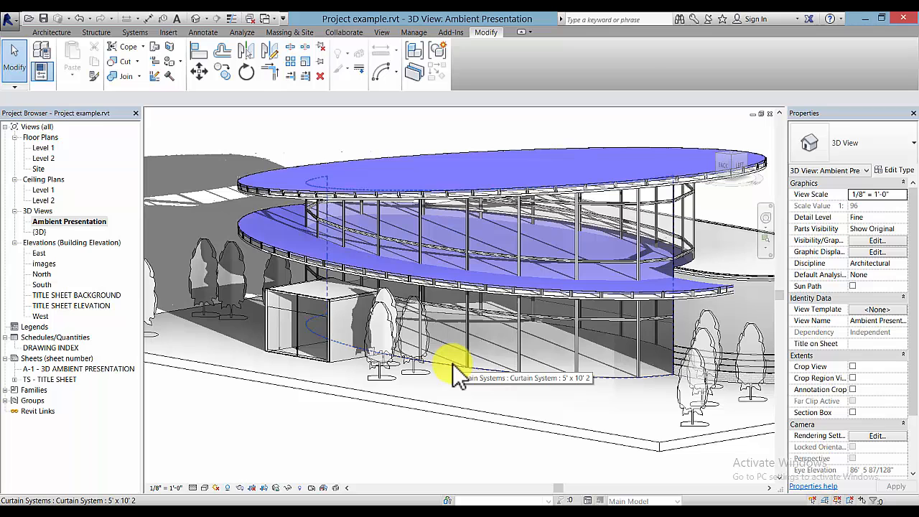
Review the surface pattern color and fill in the lower roof's by-element graphic overrides, then close them
{"action": "left_click", "coordinate": [502, 287]}
{"action": "right_click", "coordinate": [503, 287]}
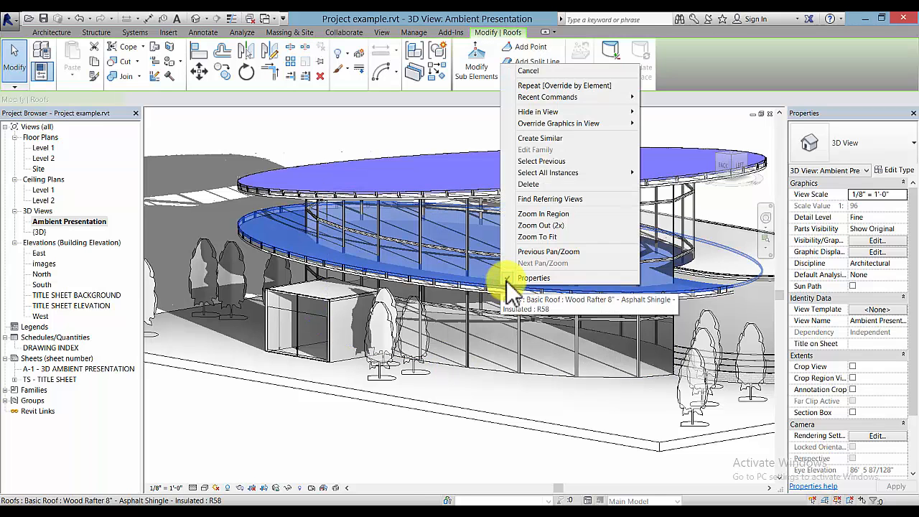
{"action": "mouse_move", "coordinate": [580, 124]}
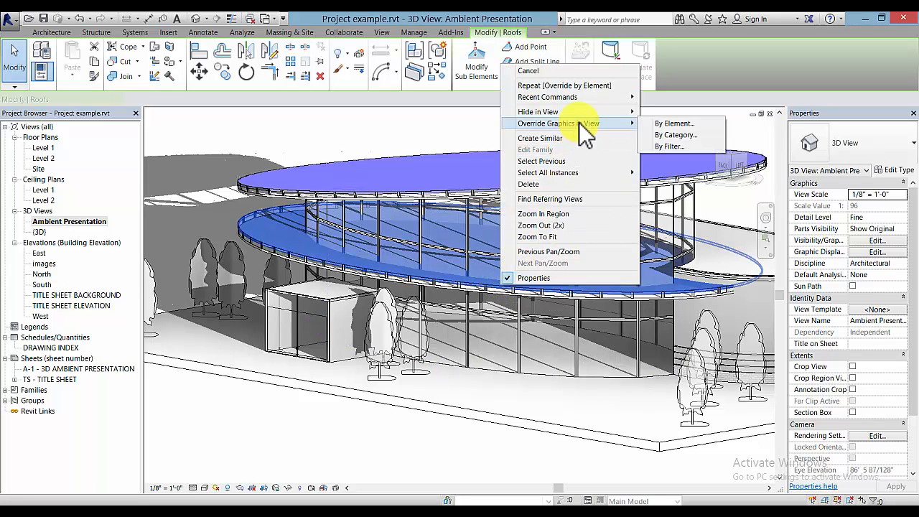
{"action": "left_click", "coordinate": [694, 124]}
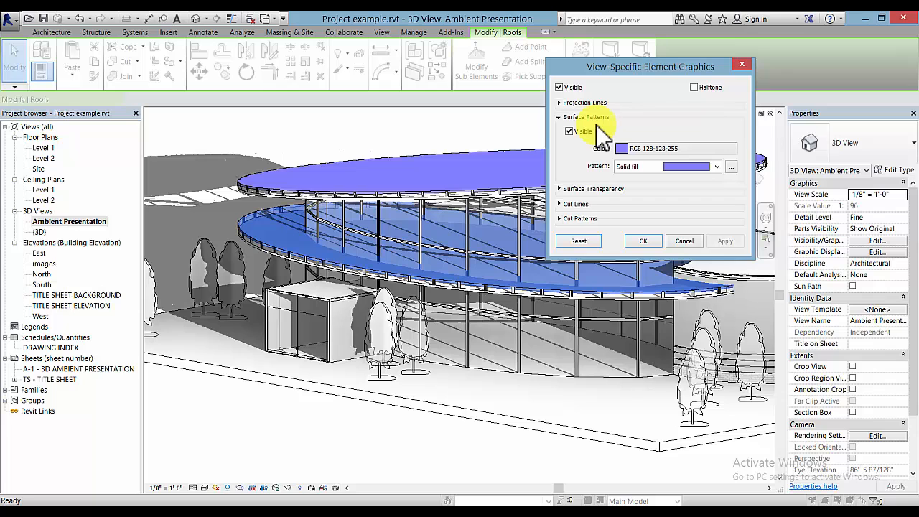
{"action": "left_click", "coordinate": [644, 240]}
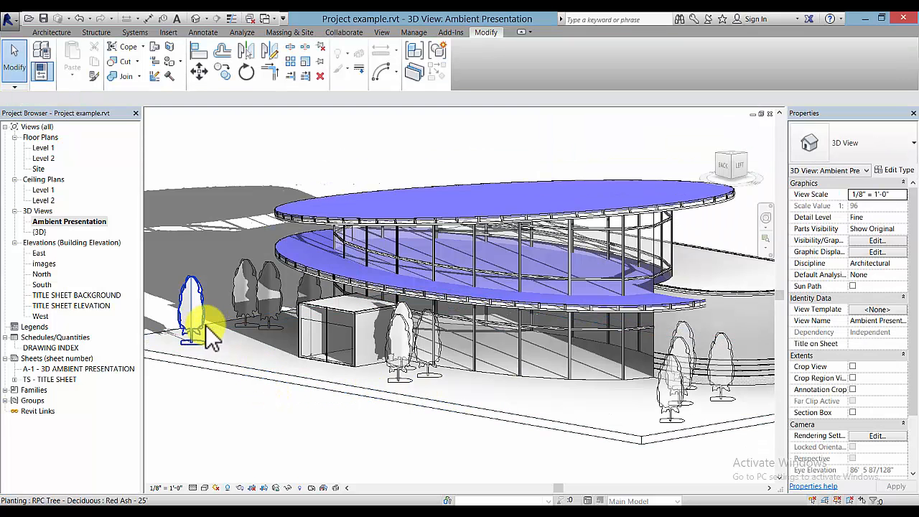
Override the graphics by element of the front tree near the entrance box to display it in halftone, applying the change
{"action": "left_click", "coordinate": [406, 388]}
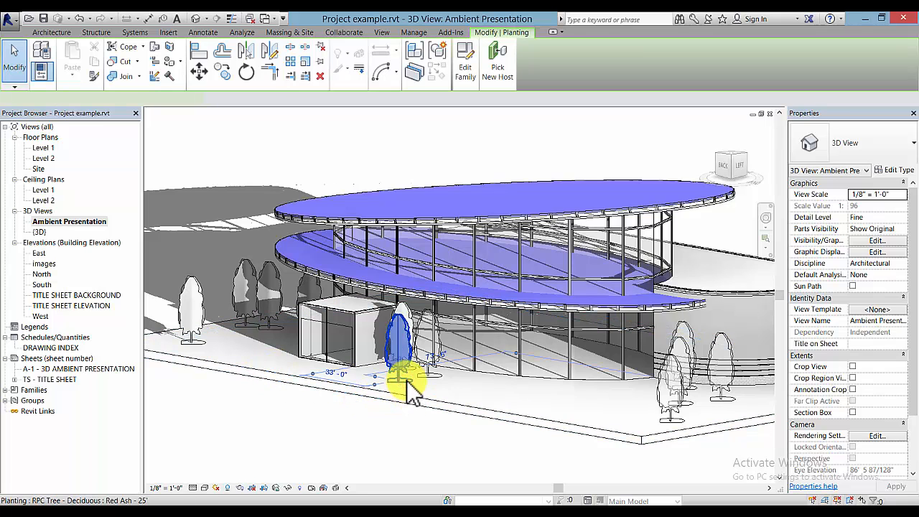
{"action": "right_click", "coordinate": [405, 388]}
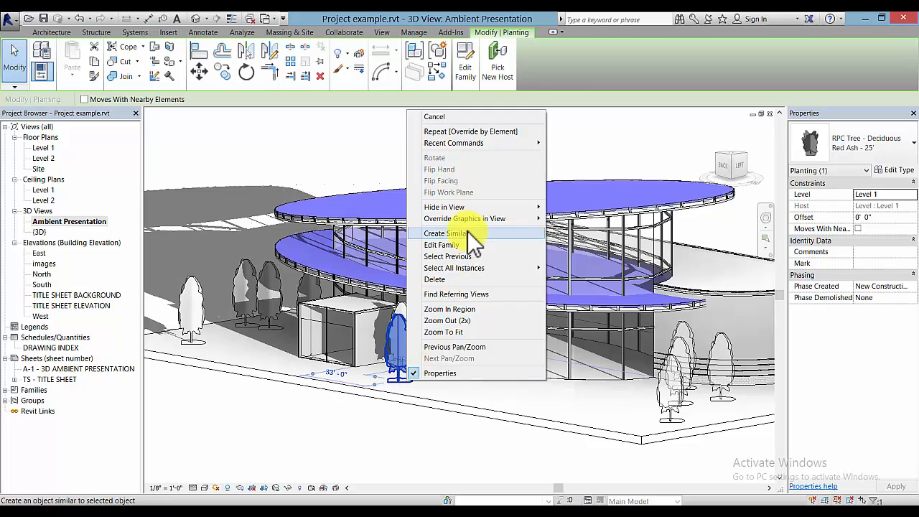
{"action": "mouse_move", "coordinate": [483, 219]}
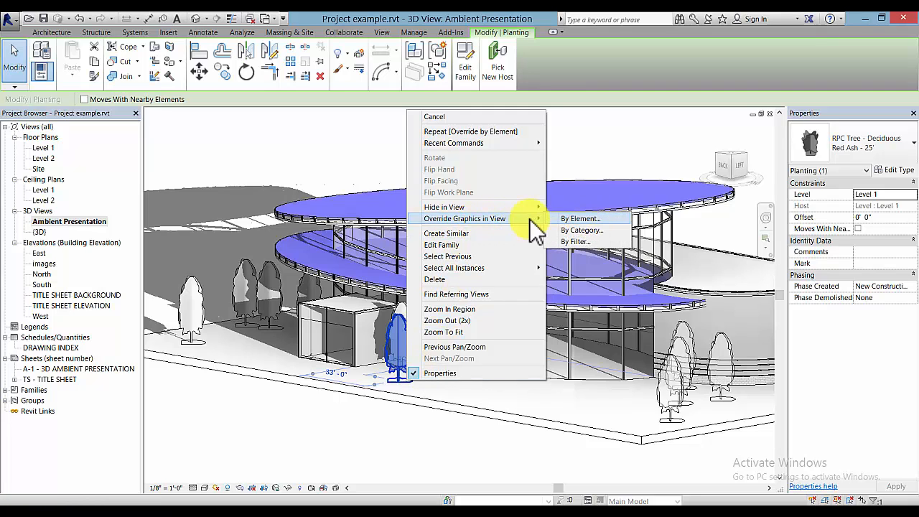
{"action": "left_click", "coordinate": [582, 218]}
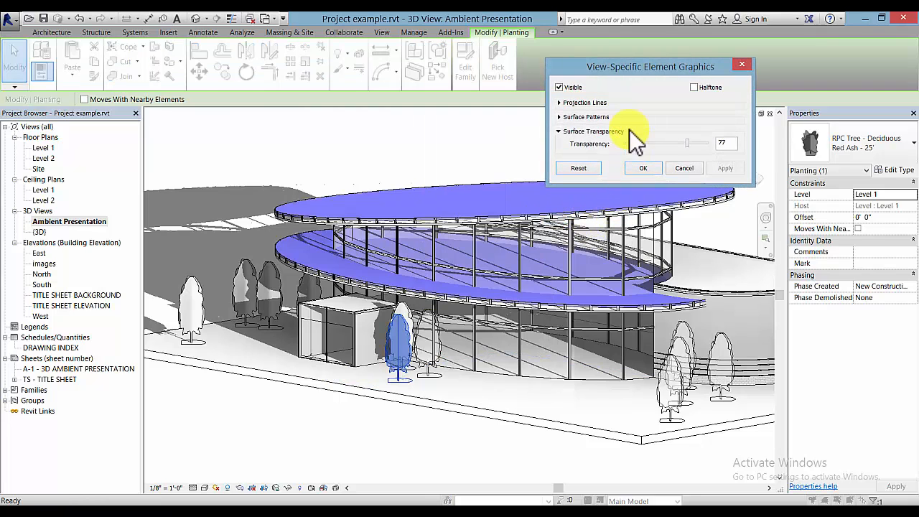
{"action": "left_click", "coordinate": [694, 87]}
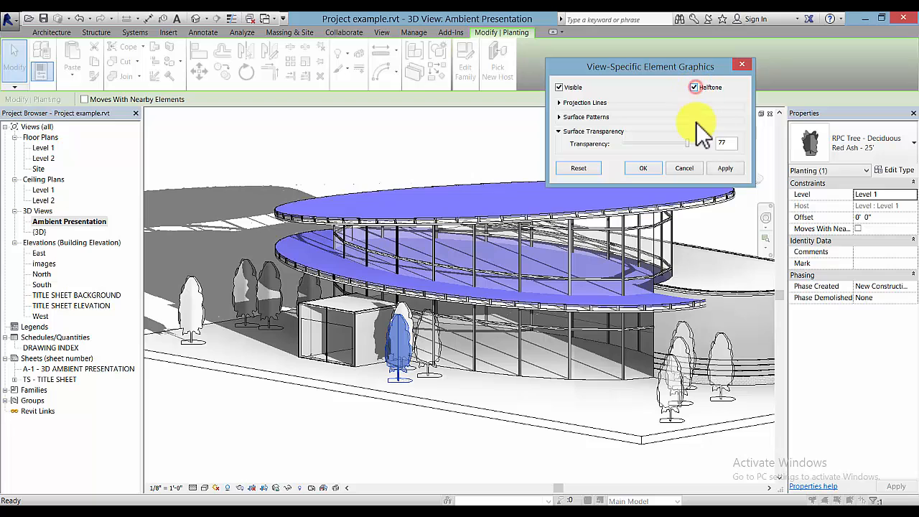
{"action": "left_click", "coordinate": [737, 169]}
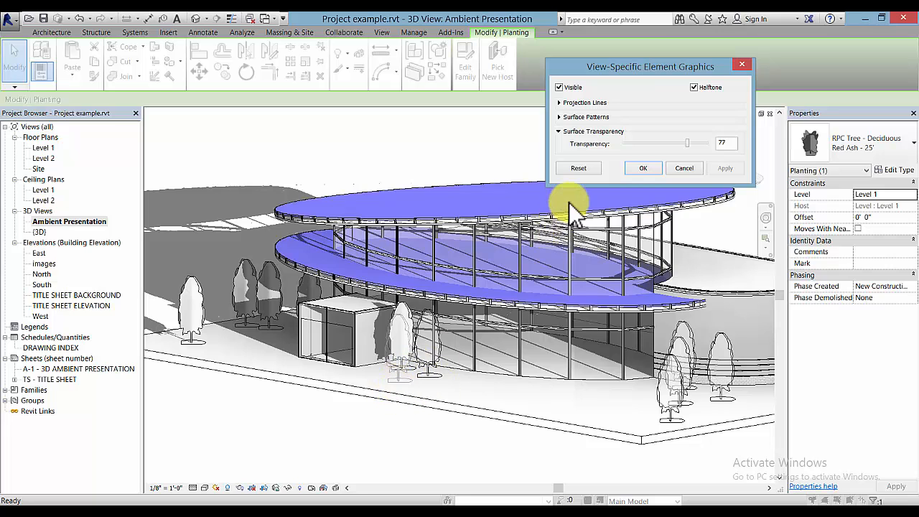
Reduce the front tree's surface transparency override to 1, apply it, and inspect the tree in the view
{"action": "left_click_drag", "start_coordinate": [687, 142], "coordinate": [624, 144]}
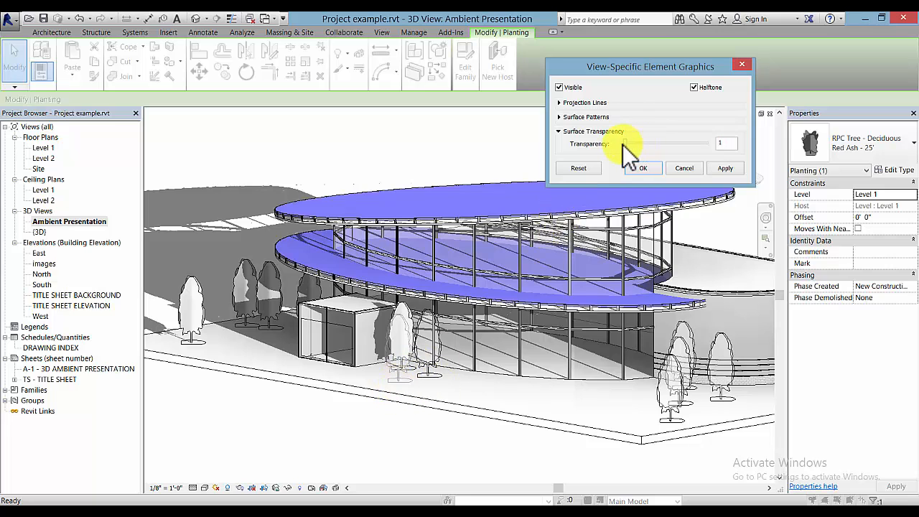
{"action": "left_click", "coordinate": [722, 169]}
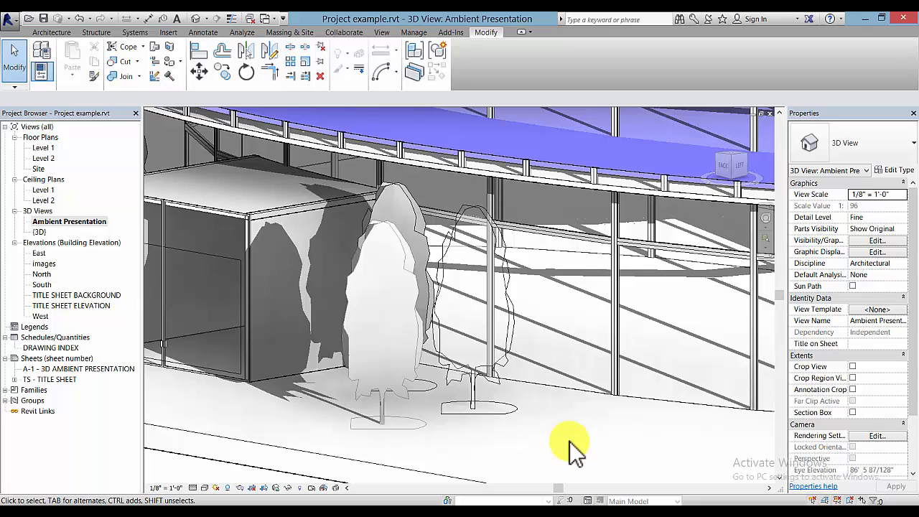
{"action": "scroll", "coordinate": [571, 442], "scroll_direction": "down", "scroll_amount": 1}
{"action": "middle_click_drag", "start_coordinate": [572, 439], "coordinate": [491, 425]}
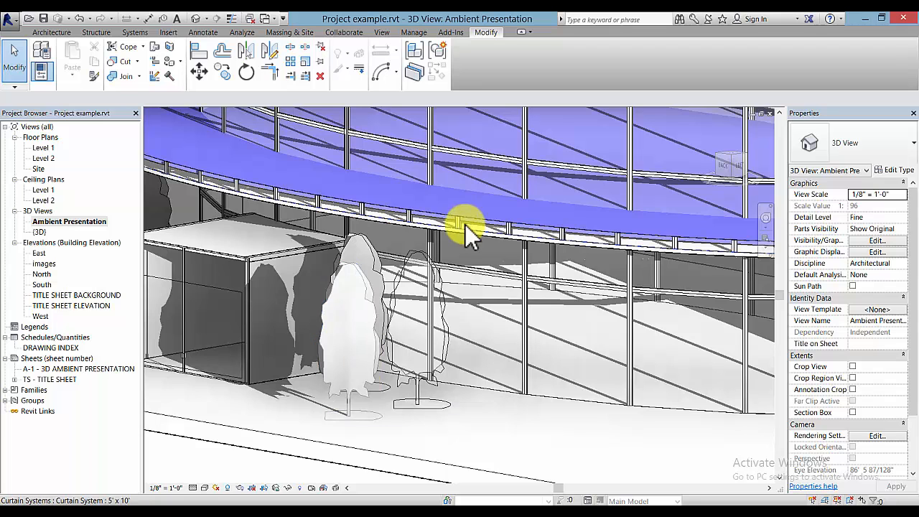
{"action": "scroll", "coordinate": [505, 433], "scroll_direction": "down", "scroll_amount": 3}
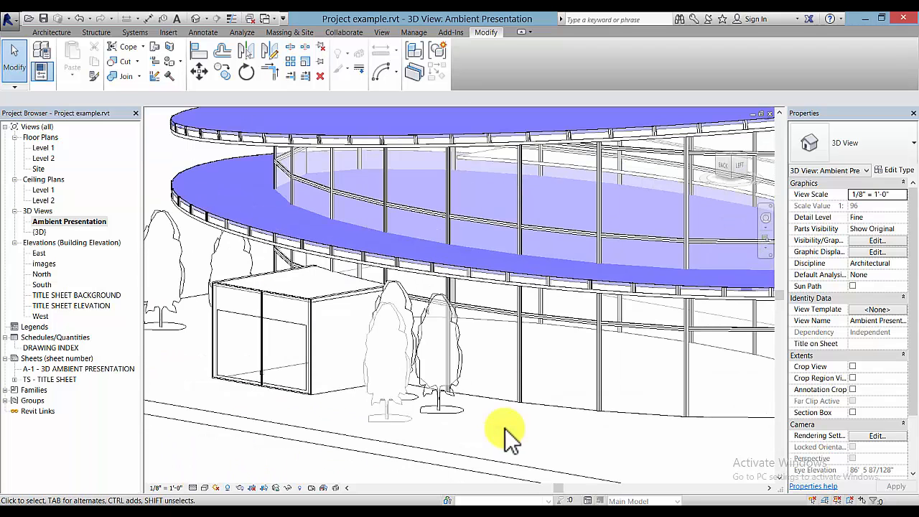
Open the Graphic Display Options of the Ambient Presentation view, saving the project when the reminder comes up
{"action": "scroll", "coordinate": [517, 438], "scroll_direction": "up", "scroll_amount": 2}
{"action": "scroll", "coordinate": [528, 442], "scroll_direction": "down", "scroll_amount": 3}
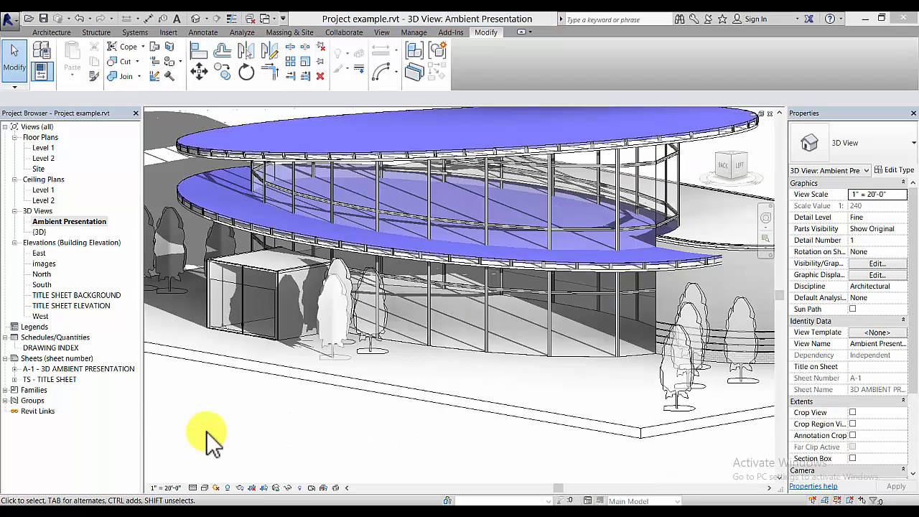
{"action": "left_click", "coordinate": [204, 489]}
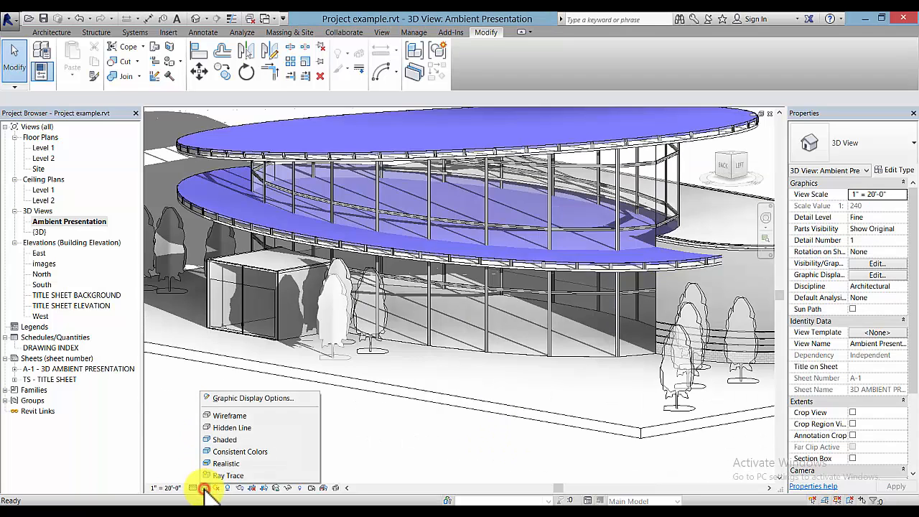
{"action": "left_click", "coordinate": [272, 398]}
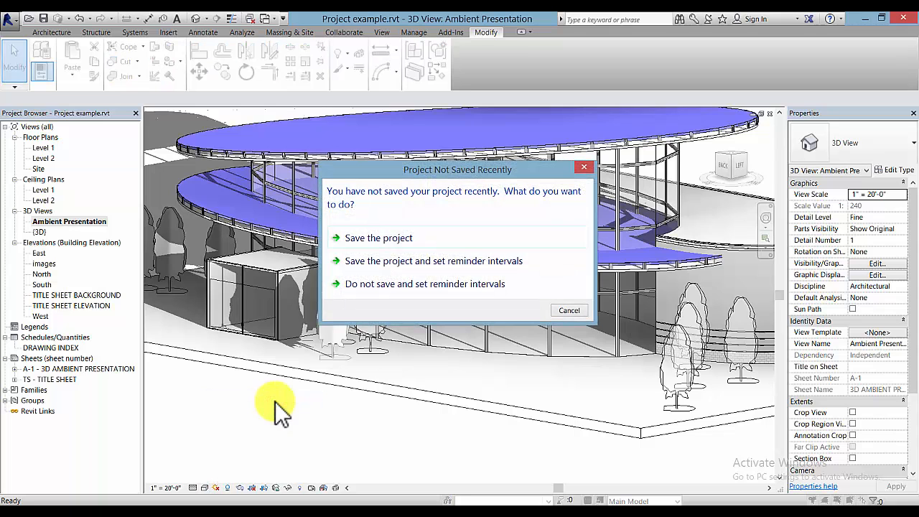
{"action": "left_click", "coordinate": [355, 241]}
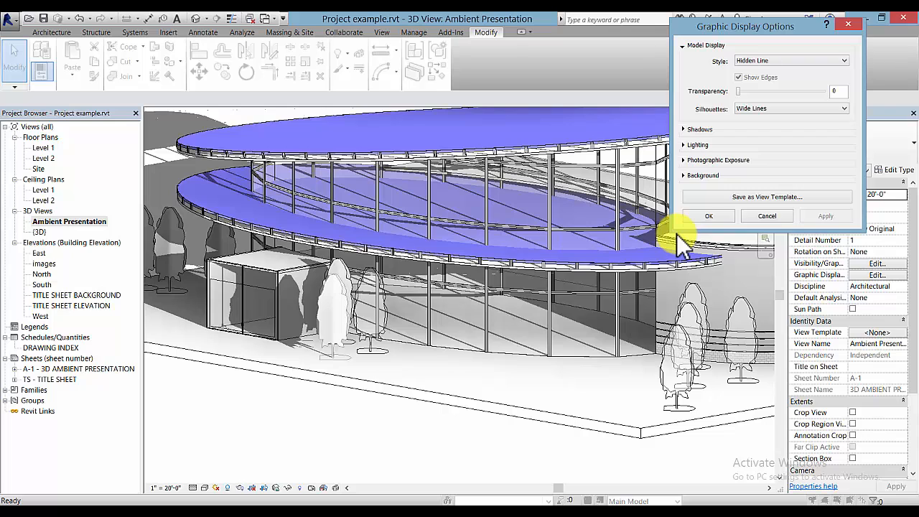
{"action": "left_click_drag", "start_coordinate": [775, 22], "coordinate": [679, 70]}
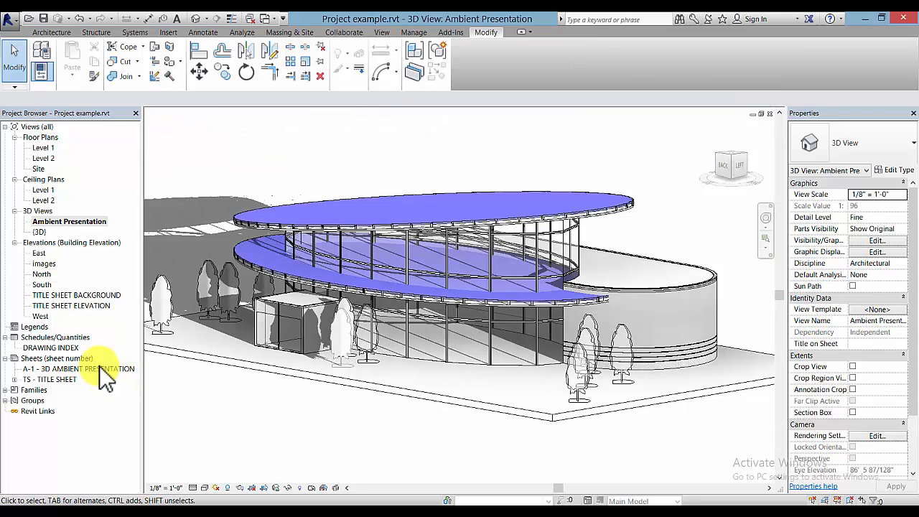
Open sheet A-1 - 3D AMBIENT PRESENTATION and place the Ambient Presentation 3D view on it
{"action": "left_click", "coordinate": [99, 366]}
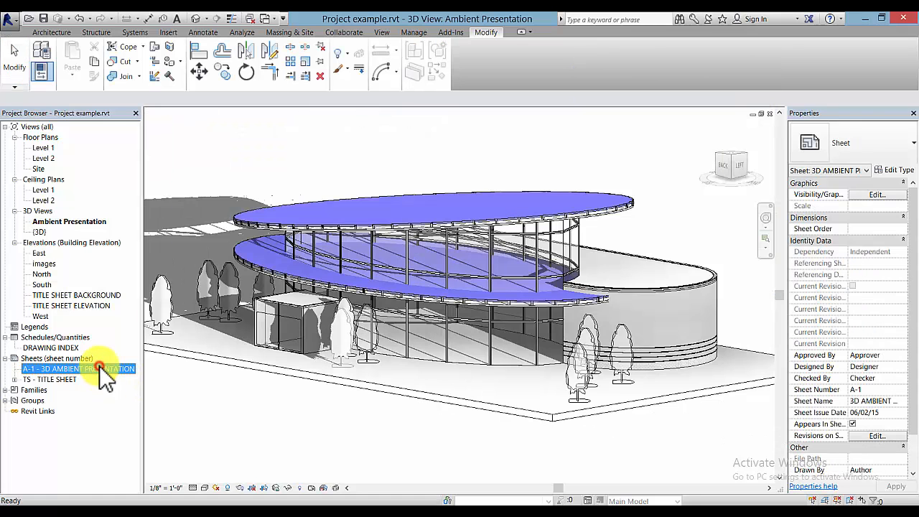
{"action": "double_click", "coordinate": [99, 367]}
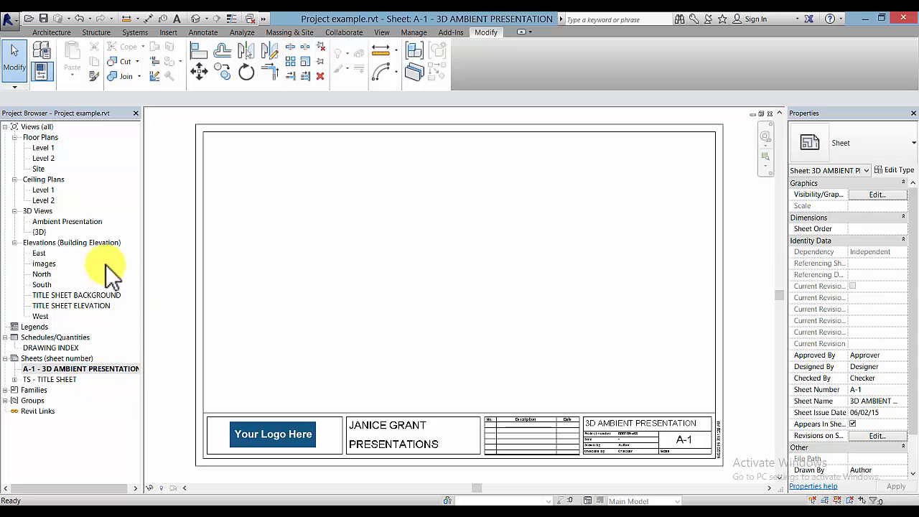
{"action": "left_click", "coordinate": [68, 220]}
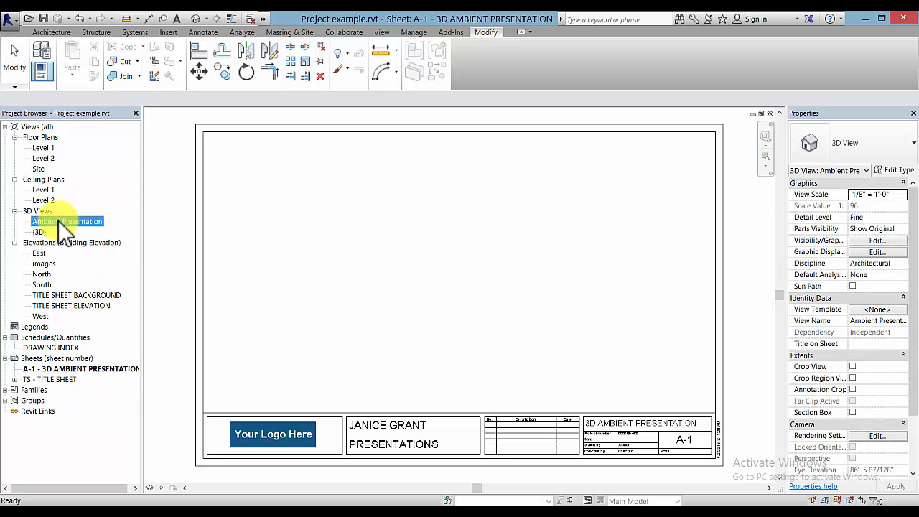
{"action": "left_click_drag", "start_coordinate": [59, 221], "coordinate": [428, 263]}
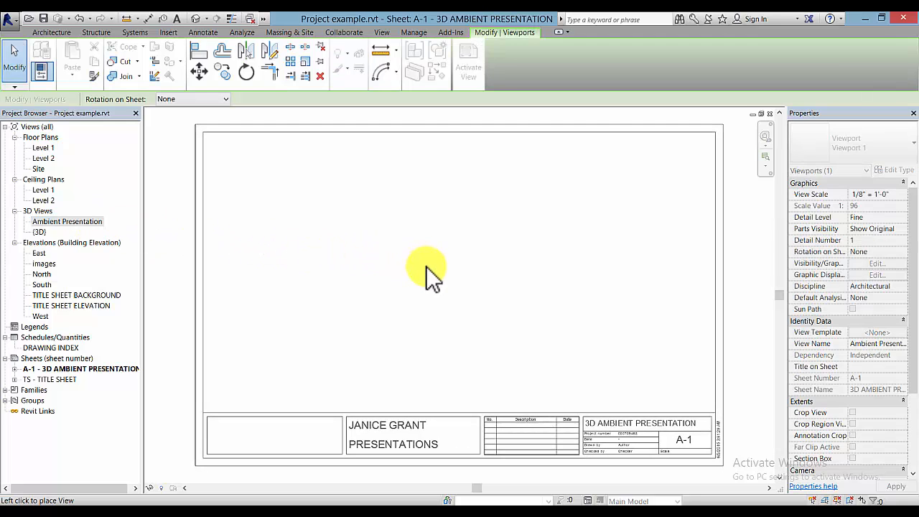
{"action": "left_click", "coordinate": [436, 259]}
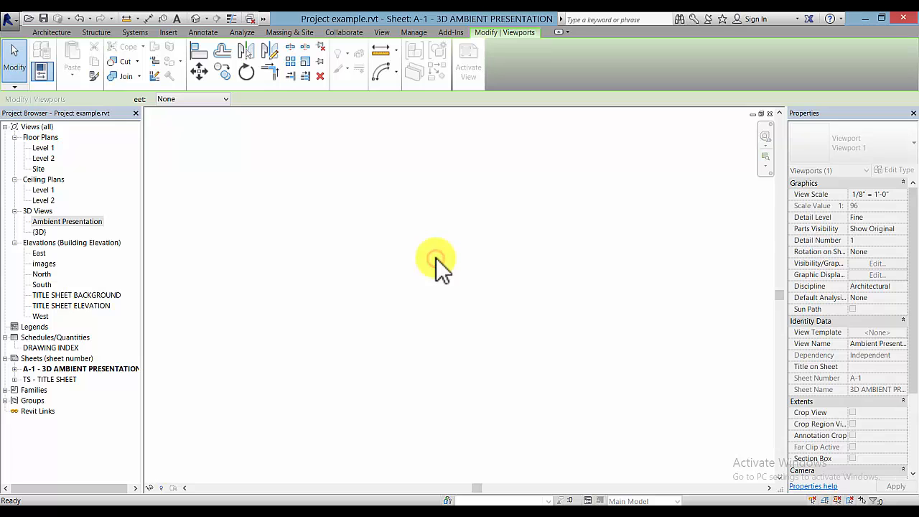
{"action": "scroll", "coordinate": [435, 257], "scroll_direction": "down", "scroll_amount": 2}
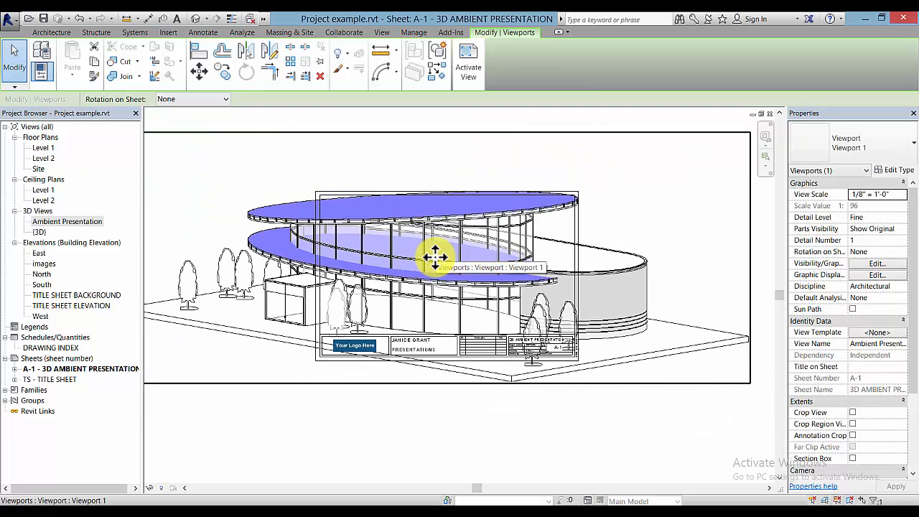
{"action": "scroll", "coordinate": [433, 255], "scroll_direction": "down", "scroll_amount": 1}
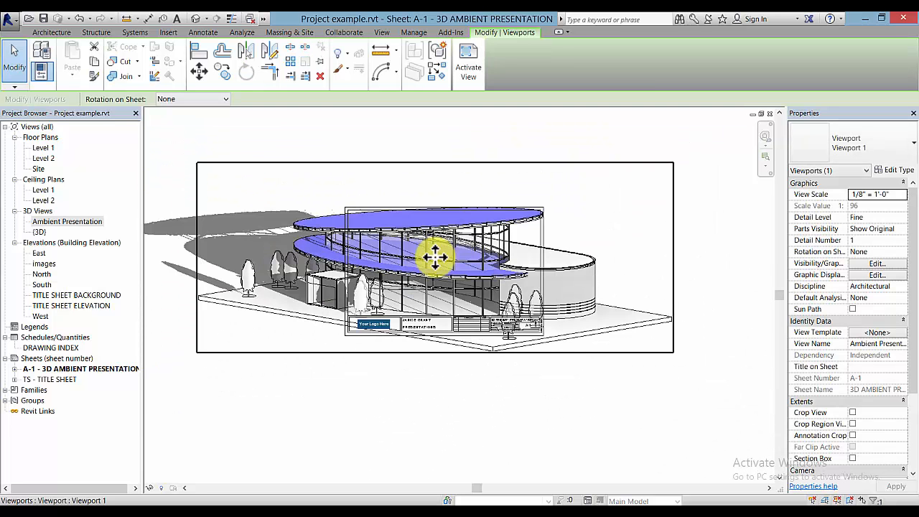
Activate the viewport on sheet A-1, set its view scale to 1" = 20'-0", and deactivate the view again
{"action": "double_click", "coordinate": [309, 342]}
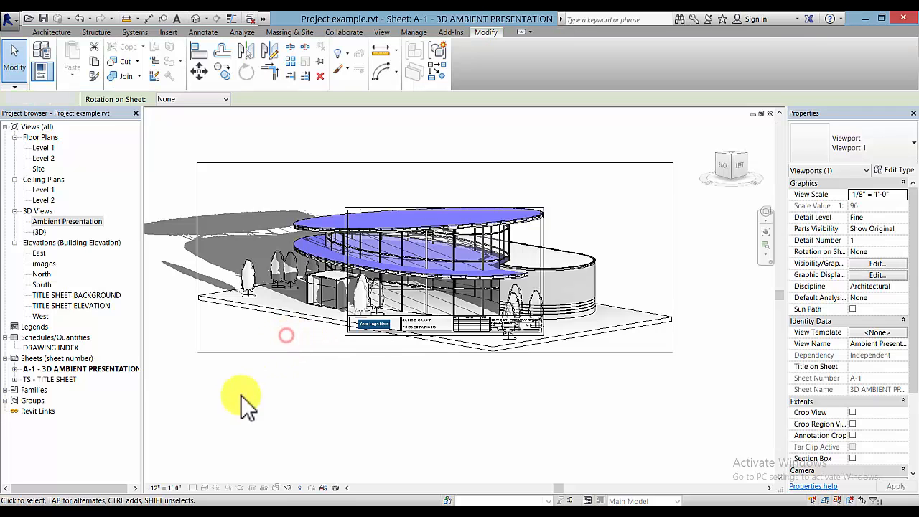
{"action": "left_click", "coordinate": [170, 487]}
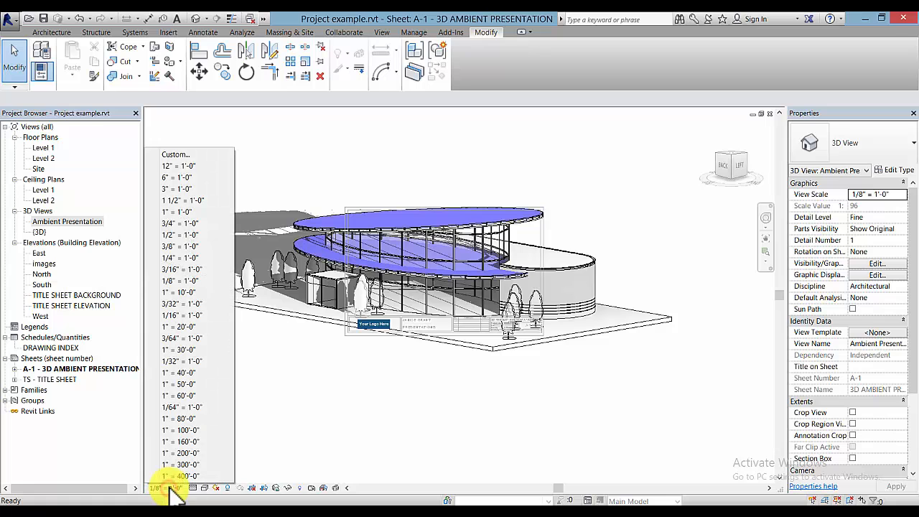
{"action": "left_click", "coordinate": [204, 327]}
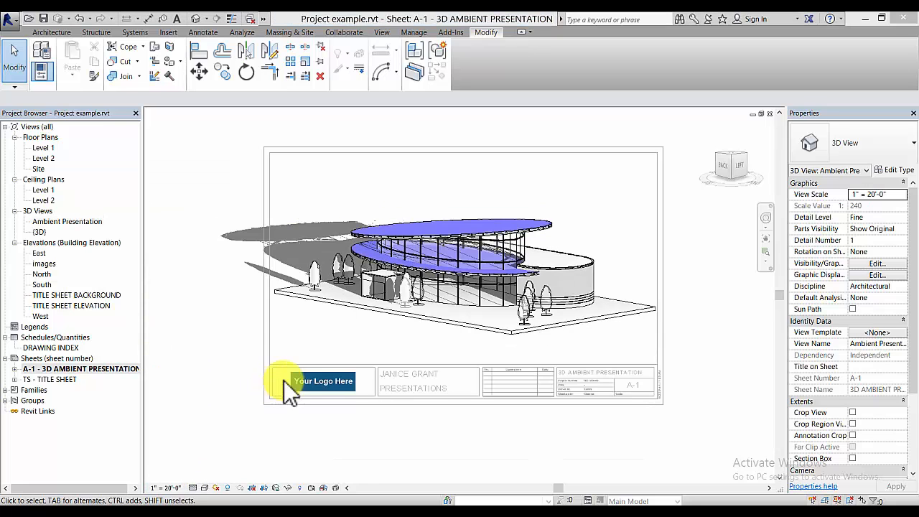
{"action": "right_click", "coordinate": [338, 317]}
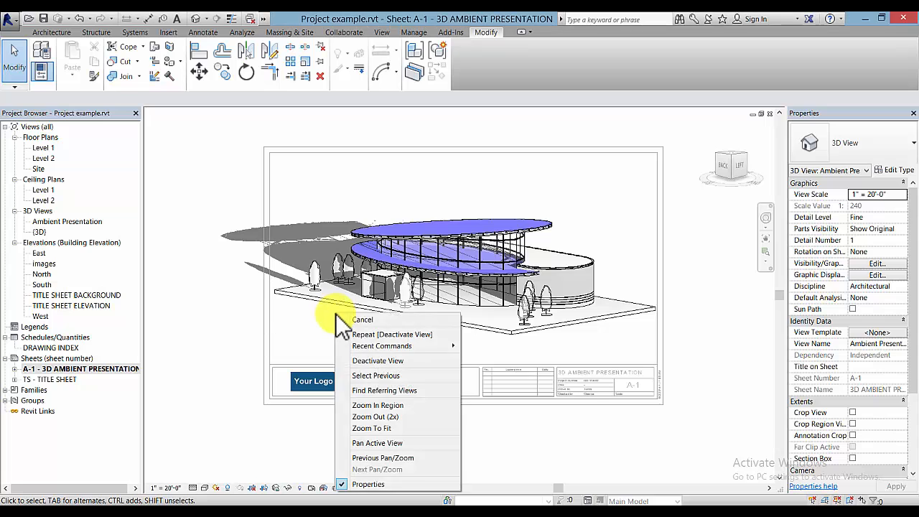
{"action": "left_click", "coordinate": [374, 361]}
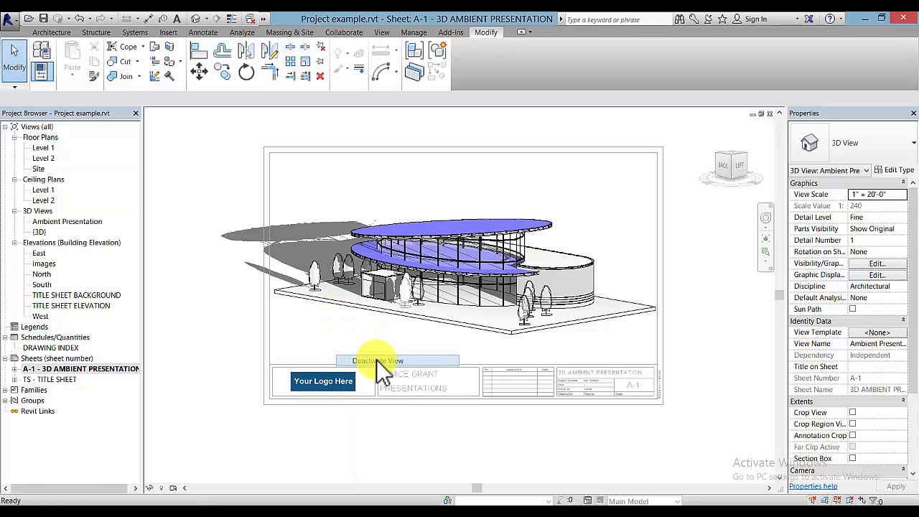
{"action": "left_click", "coordinate": [317, 347]}
{"action": "left_click", "coordinate": [187, 318]}
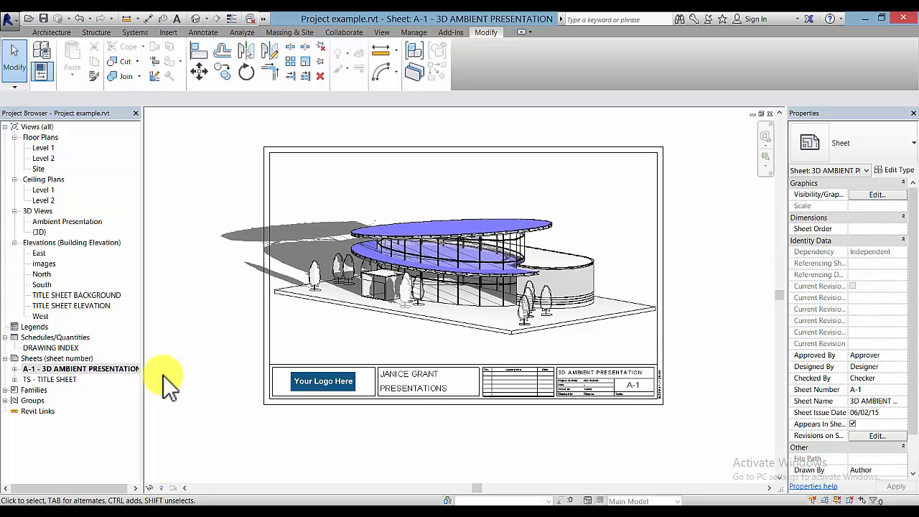
Create a new sheet using the B 11 x 17 Horizontal New titleblock
{"action": "left_click", "coordinate": [75, 356]}
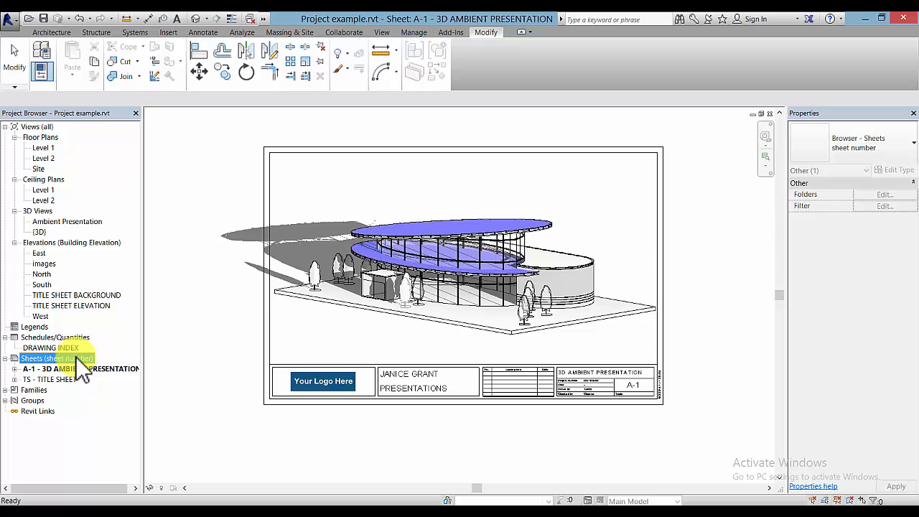
{"action": "right_click", "coordinate": [75, 359]}
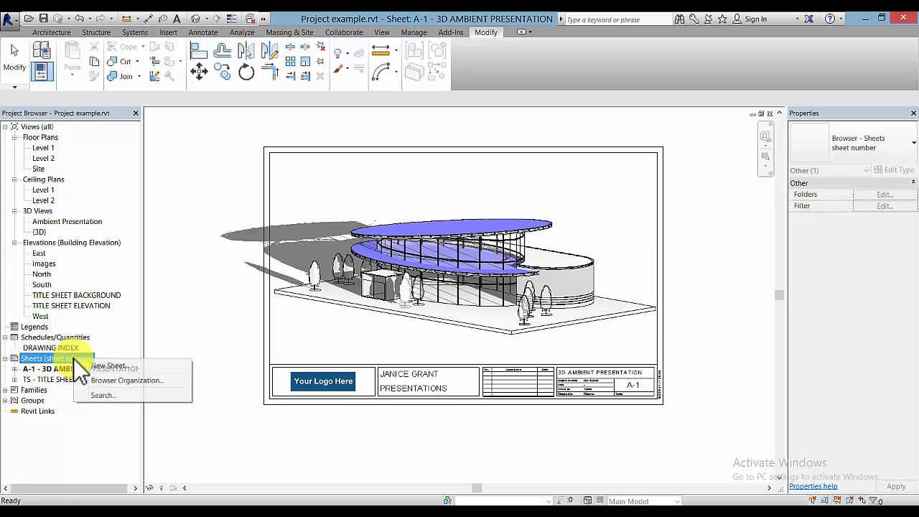
{"action": "left_click", "coordinate": [122, 365]}
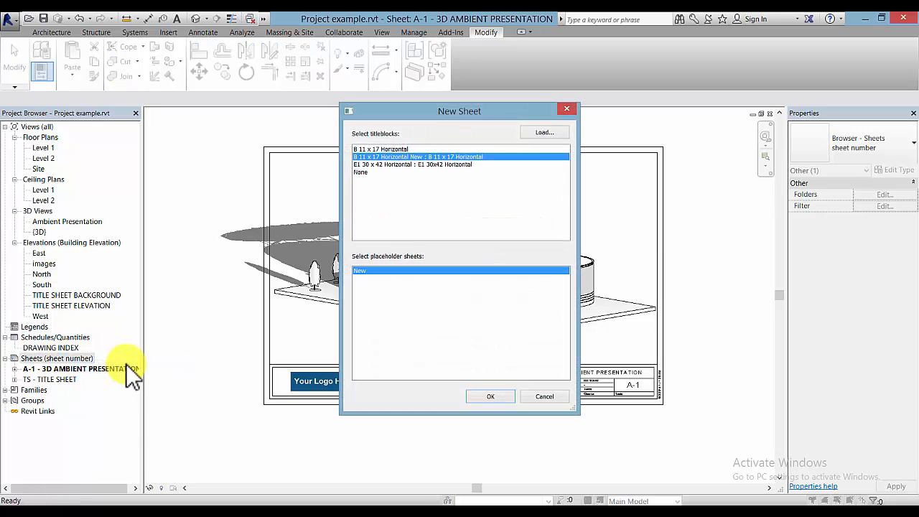
{"action": "left_click", "coordinate": [491, 397]}
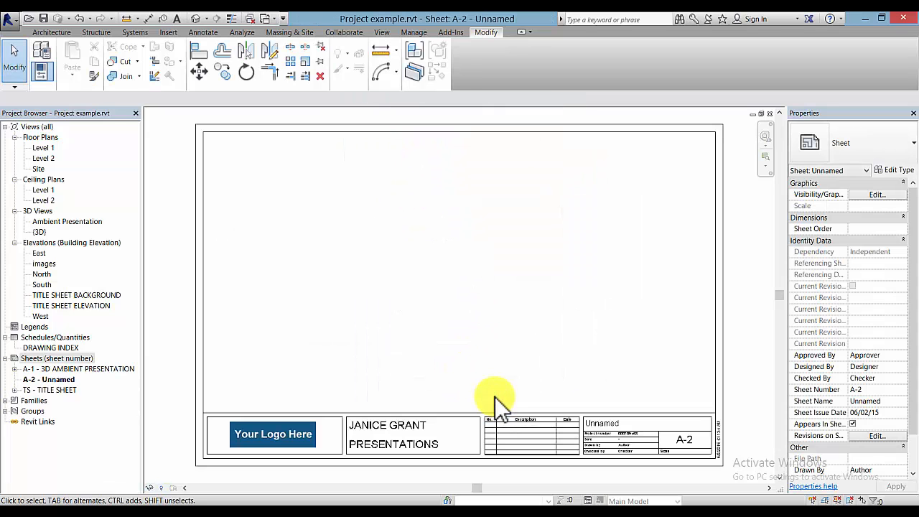
Rename sheet A-2 as SECTION PERSPECTIVE in its title block
{"action": "left_click", "coordinate": [608, 431]}
{"action": "left_click", "coordinate": [607, 423]}
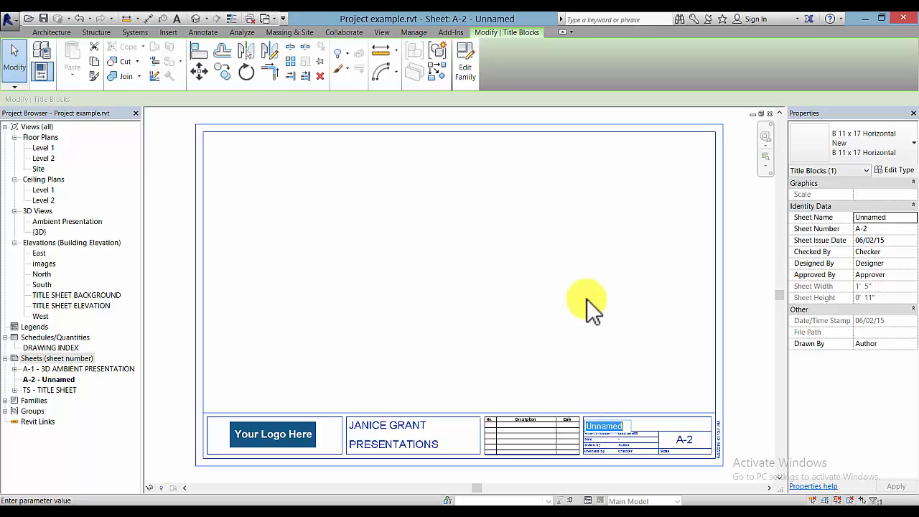
{"action": "type", "text": "SECTION"}
{"action": "type", "text": " PERSPECTIVE"}
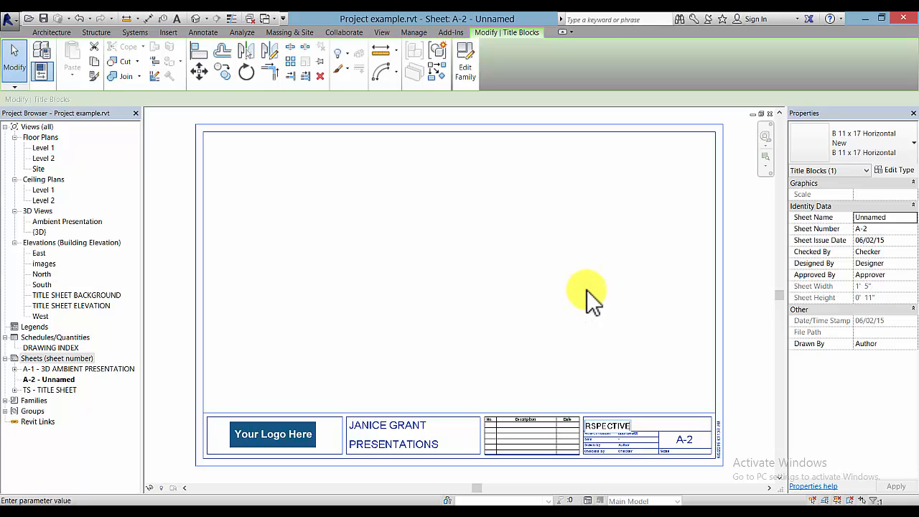
{"action": "left_click", "coordinate": [651, 348]}
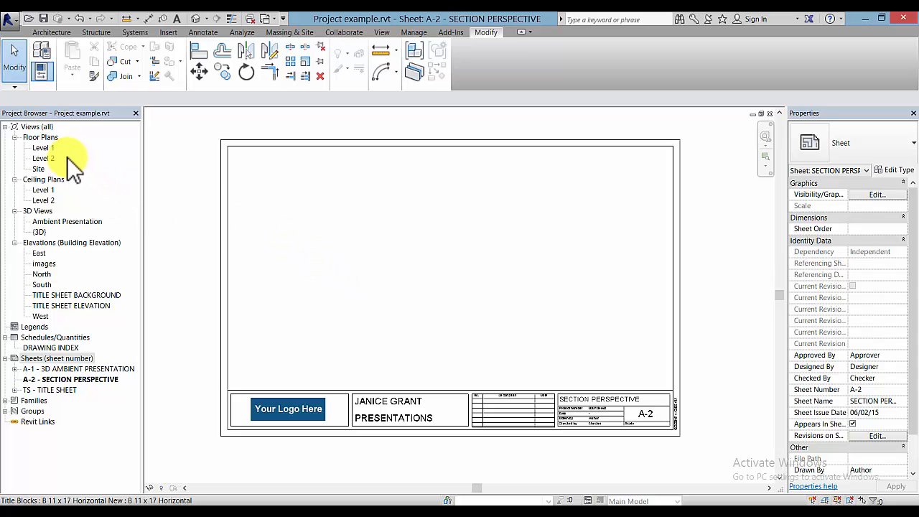
Examine the section perspective in the structural student project's 3D View 4 with the Linework tool active
{"action": "left_click", "coordinate": [43, 148]}
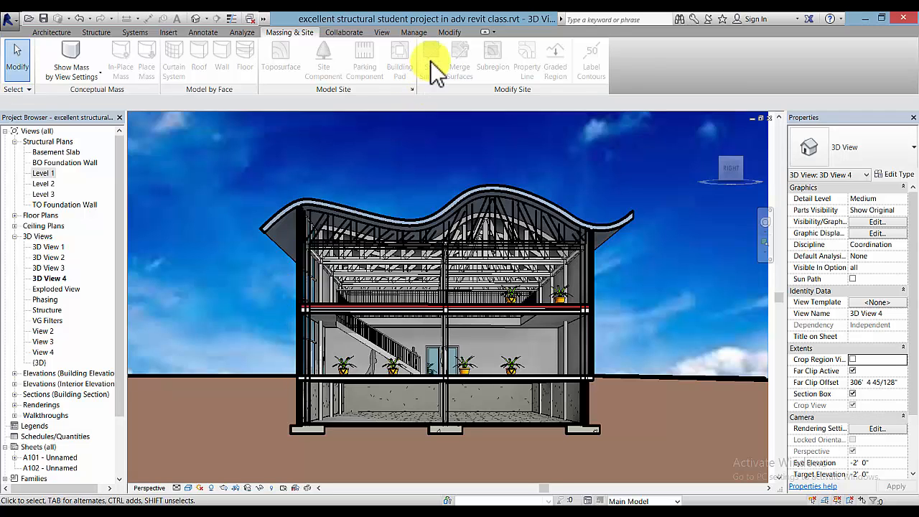
{"action": "left_click", "coordinate": [448, 34]}
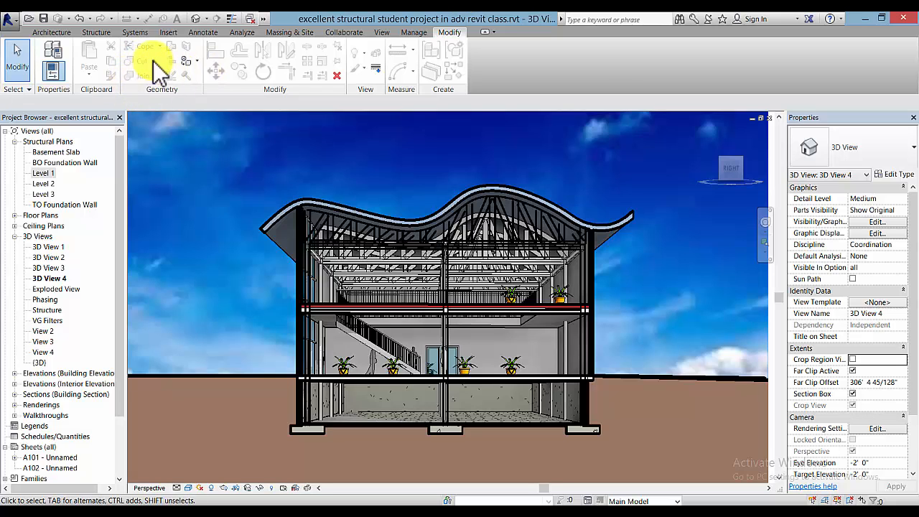
{"action": "left_click", "coordinate": [380, 72]}
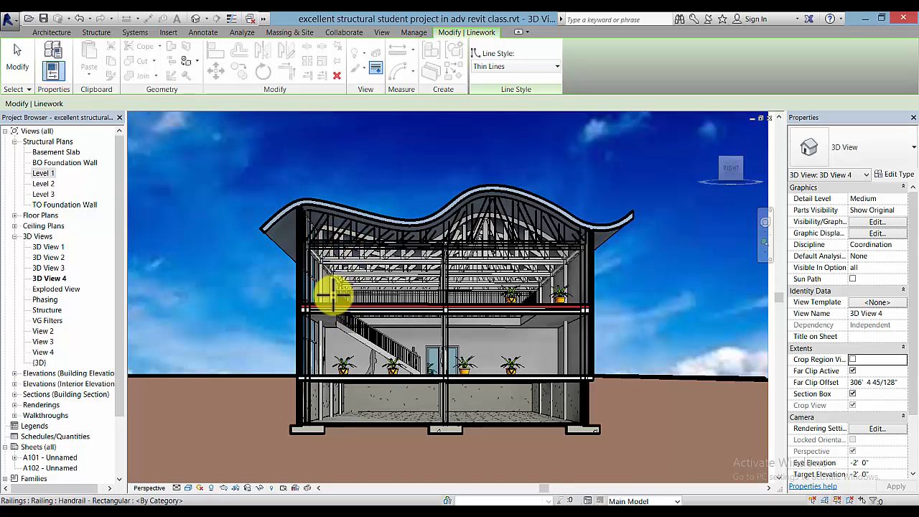
{"action": "scroll", "coordinate": [333, 294], "scroll_direction": "up", "scroll_amount": 2}
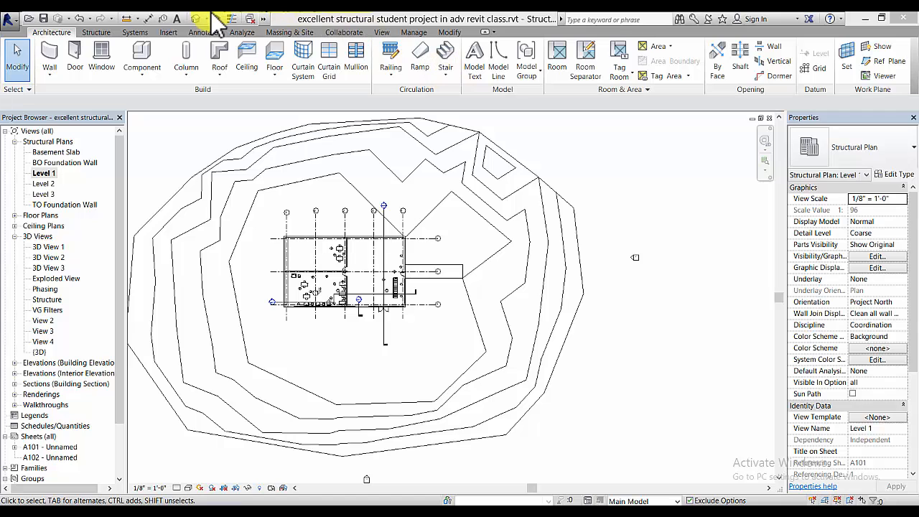
Place a perspective camera in the Level 1 structural plan, offset -2' 0", from outside the terrain's right edge toward the building's stair
{"action": "left_click", "coordinate": [207, 19]}
{"action": "left_click", "coordinate": [219, 46]}
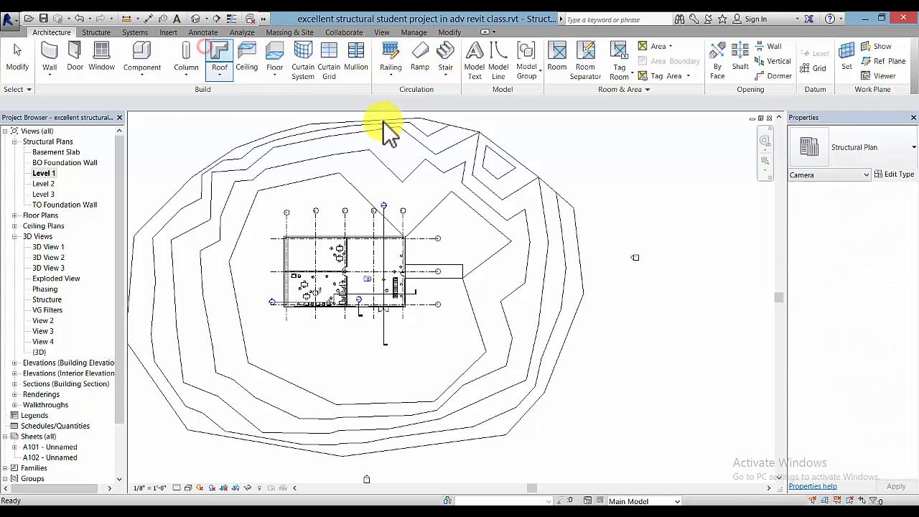
{"action": "left_click", "coordinate": [634, 275]}
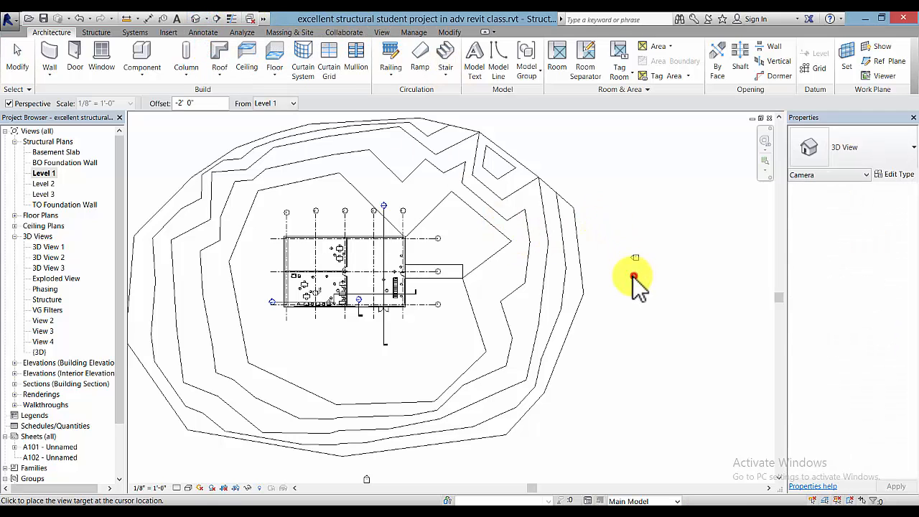
{"action": "left_click", "coordinate": [398, 280]}
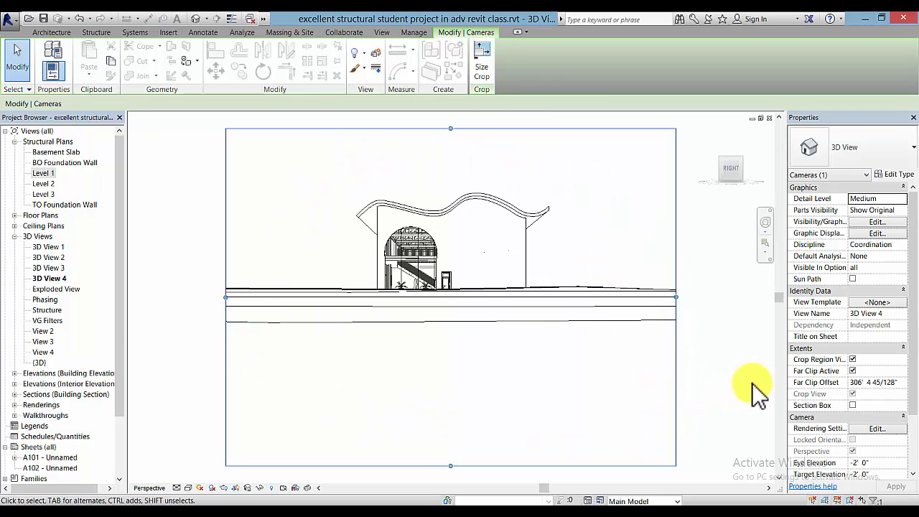
Enable the section box for the new camera view, apply it, and bring the whole box into sight
{"action": "left_click", "coordinate": [854, 405]}
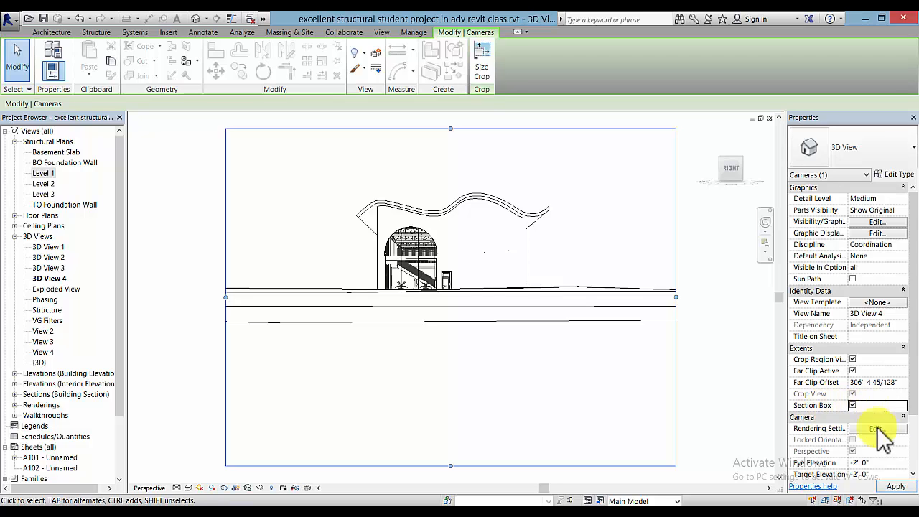
{"action": "left_click", "coordinate": [896, 487]}
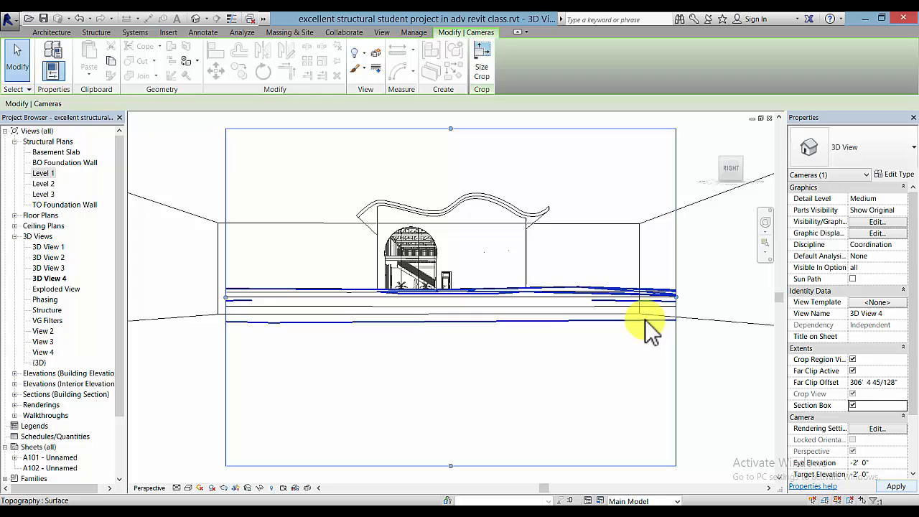
{"action": "left_click", "coordinate": [701, 359]}
{"action": "scroll", "coordinate": [704, 356], "scroll_direction": "down", "scroll_amount": 6}
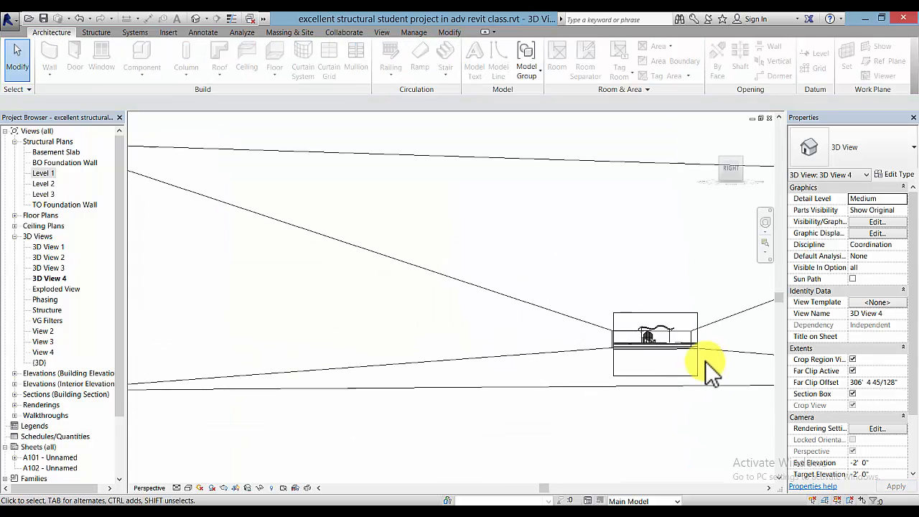
Select the section box and pull its front face back into the building to cut a section through it
{"action": "middle_click_drag", "start_coordinate": [722, 377], "coordinate": [560, 368]}
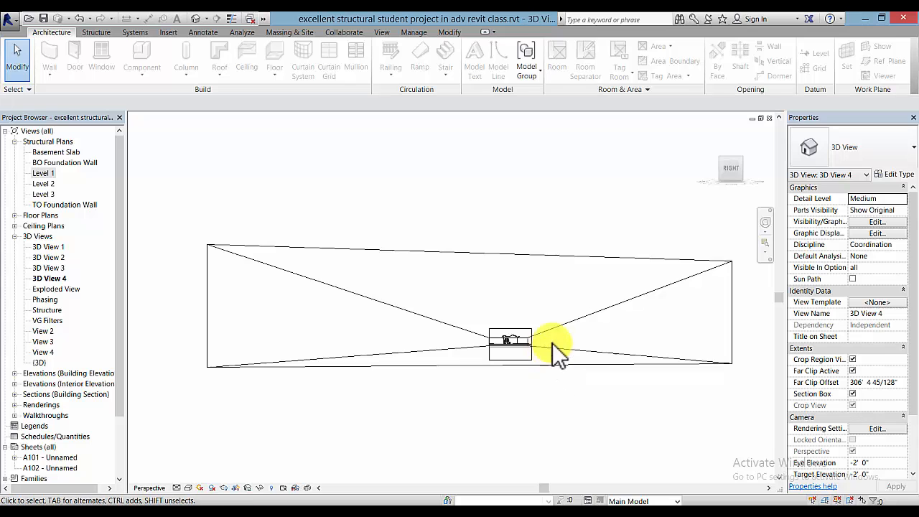
{"action": "left_click", "coordinate": [570, 256]}
{"action": "scroll", "coordinate": [523, 338], "scroll_direction": "up", "scroll_amount": 5}
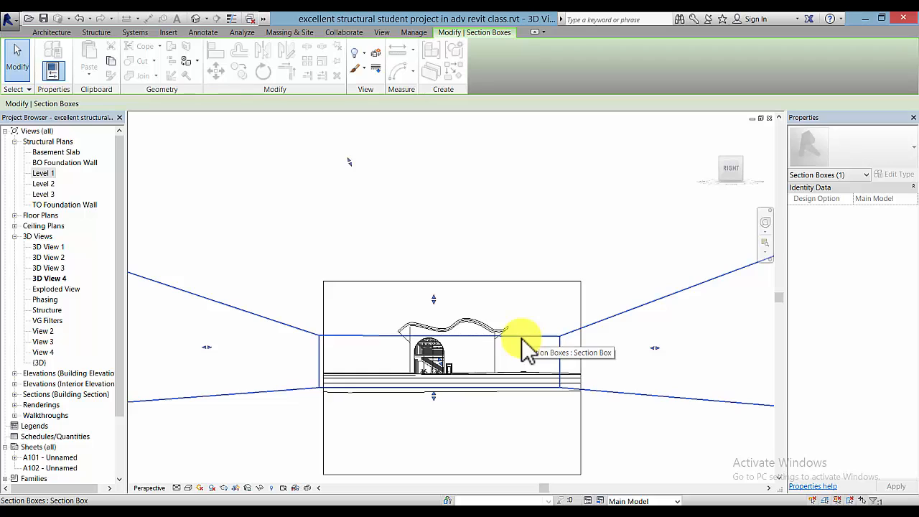
{"action": "middle_click_drag", "start_coordinate": [544, 352], "coordinate": [550, 333]}
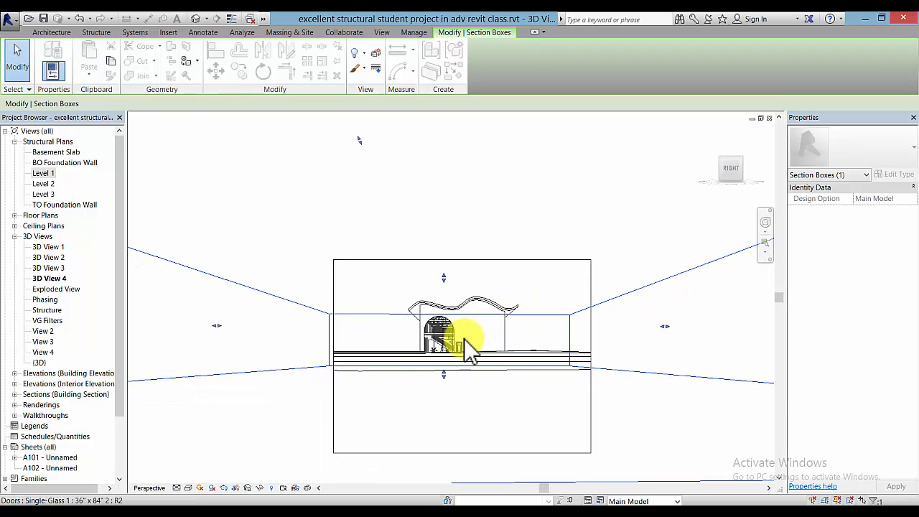
{"action": "scroll", "coordinate": [467, 343], "scroll_direction": "up", "scroll_amount": 1}
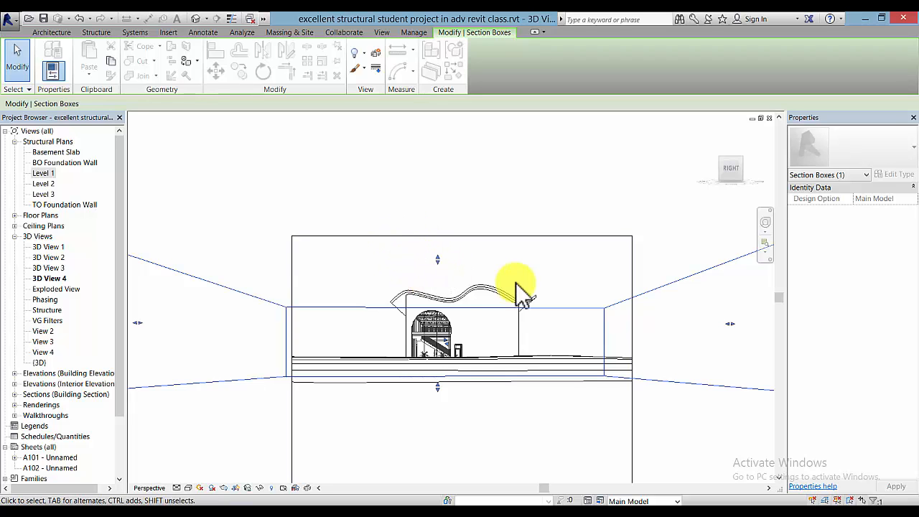
{"action": "scroll", "coordinate": [439, 383], "scroll_direction": "down", "scroll_amount": 2}
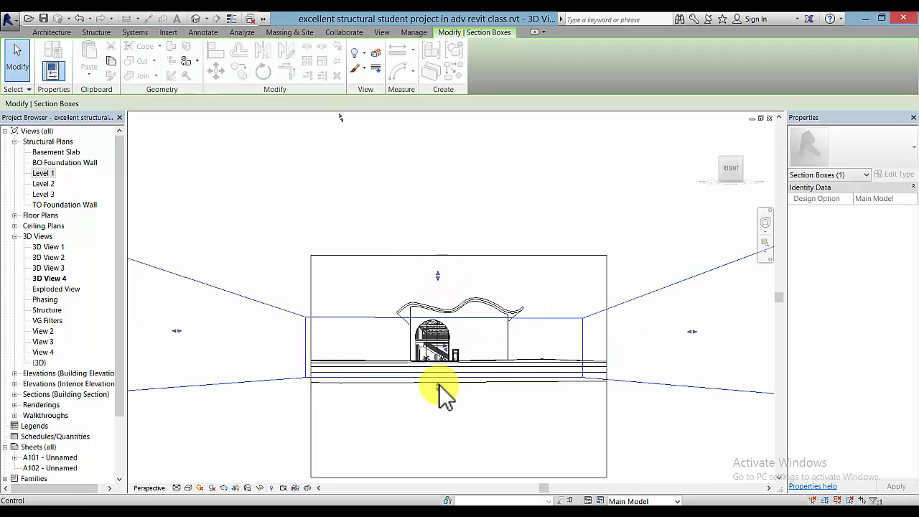
{"action": "left_click_drag", "start_coordinate": [366, 186], "coordinate": [458, 305]}
{"action": "scroll", "coordinate": [459, 308], "scroll_direction": "up", "scroll_amount": 5}
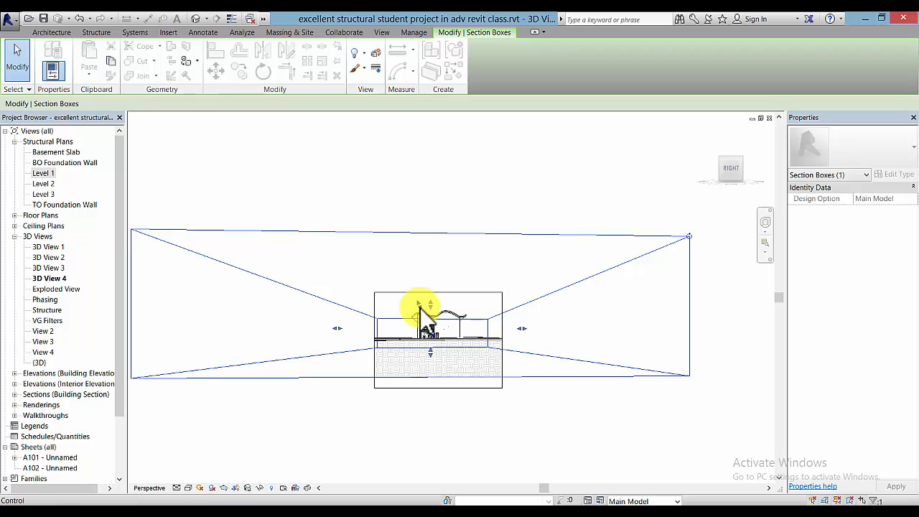
{"action": "left_click_drag", "start_coordinate": [424, 310], "coordinate": [463, 320]}
{"action": "scroll", "coordinate": [513, 337], "scroll_direction": "up", "scroll_amount": 2}
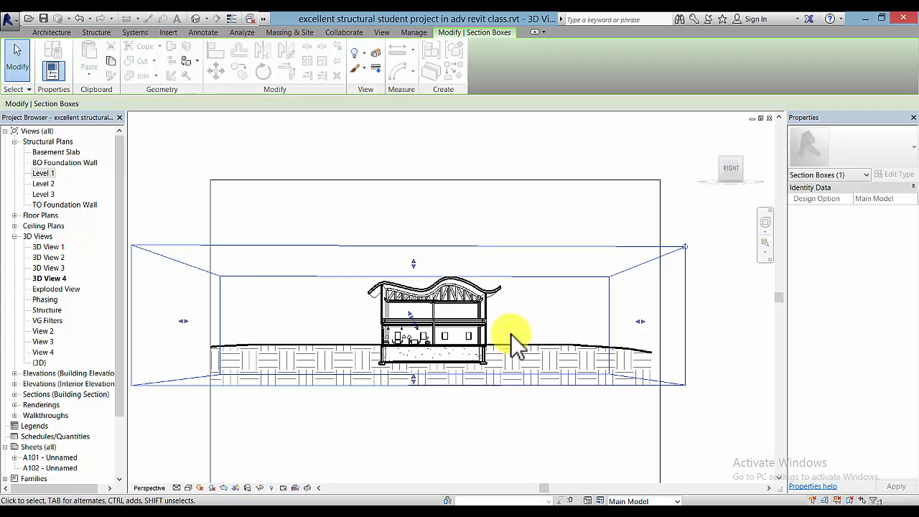
Adjust the section box's front face to cut through the building at the stair, and pull its left face slightly inward
{"action": "middle_click_drag", "start_coordinate": [511, 335], "coordinate": [518, 327]}
{"action": "scroll", "coordinate": [442, 305], "scroll_direction": "up", "scroll_amount": 2}
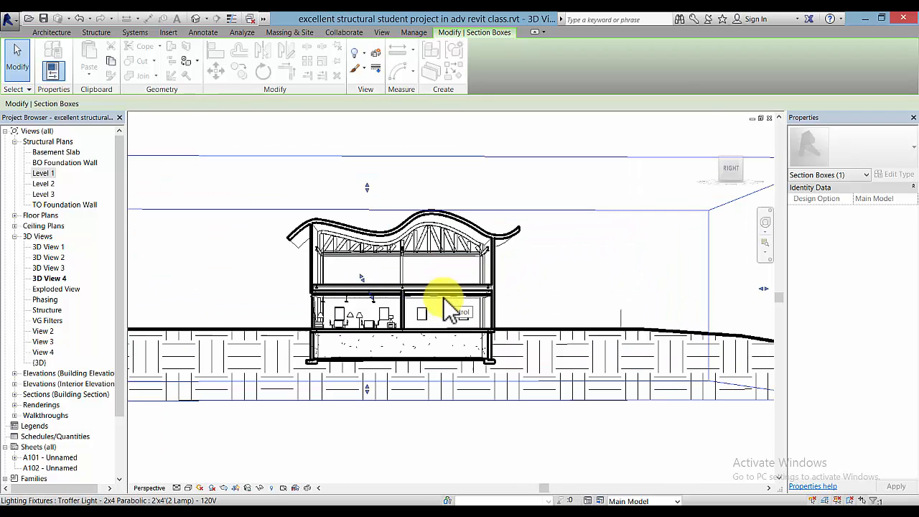
{"action": "scroll", "coordinate": [445, 305], "scroll_direction": "down", "scroll_amount": 2}
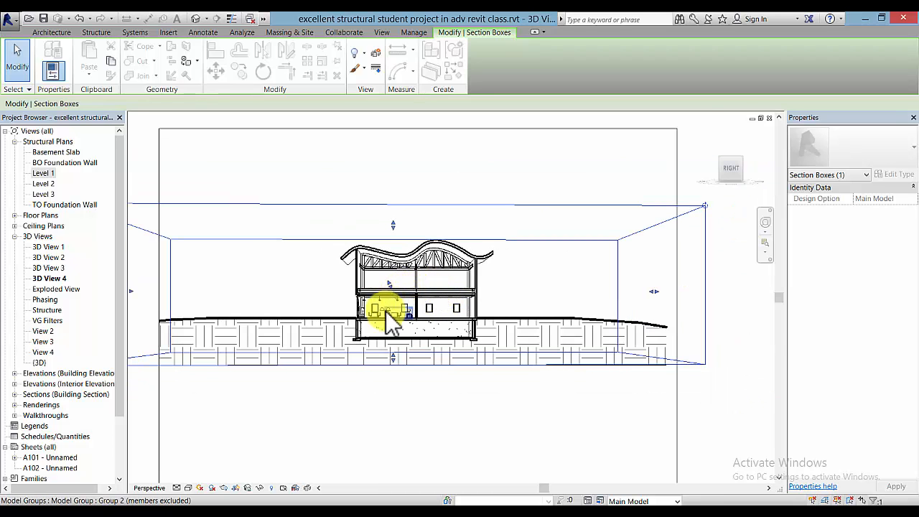
{"action": "scroll", "coordinate": [395, 296], "scroll_direction": "down", "scroll_amount": 2}
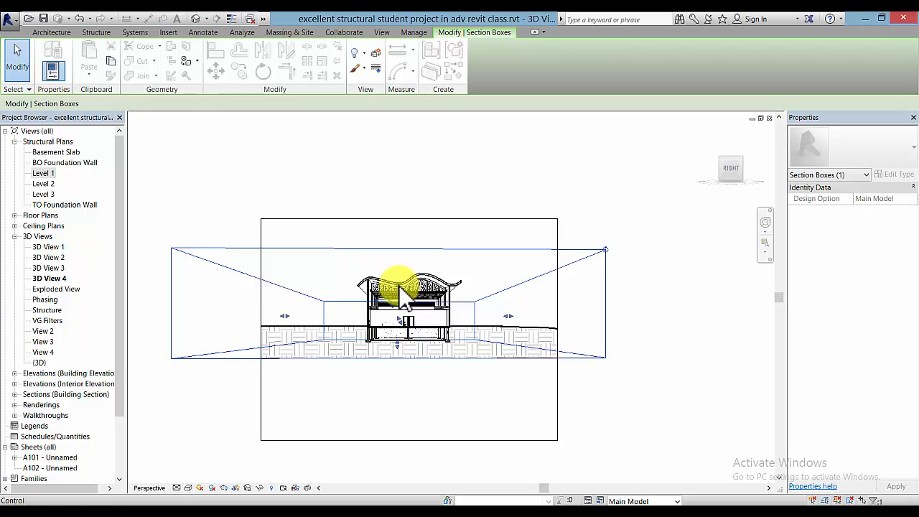
{"action": "mouse_move", "coordinate": [396, 286]}
{"action": "left_mouse_down"}
{"action": "mouse_move", "coordinate": [403, 322]}
{"action": "mouse_move", "coordinate": [392, 285]}
{"action": "left_mouse_up"}
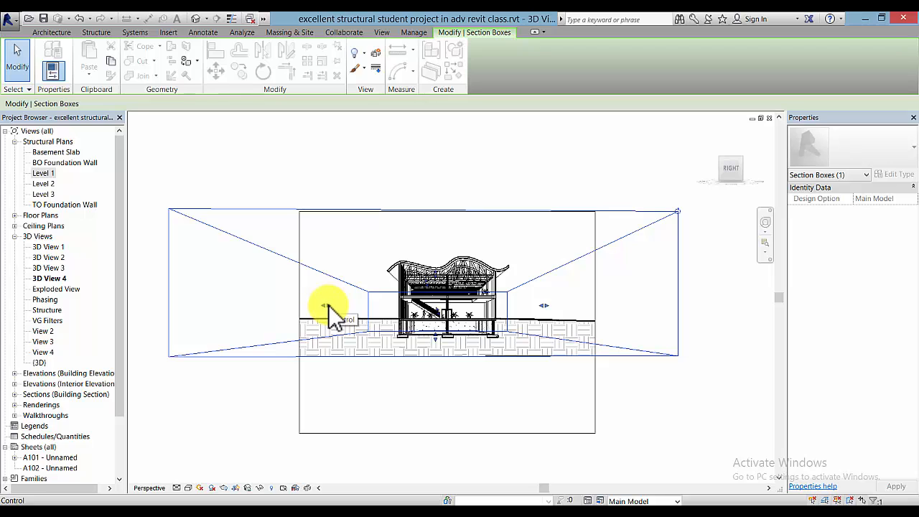
{"action": "mouse_move", "coordinate": [327, 307]}
{"action": "left_mouse_down"}
{"action": "mouse_move", "coordinate": [344, 313]}
{"action": "mouse_move", "coordinate": [320, 306]}
{"action": "left_mouse_up"}
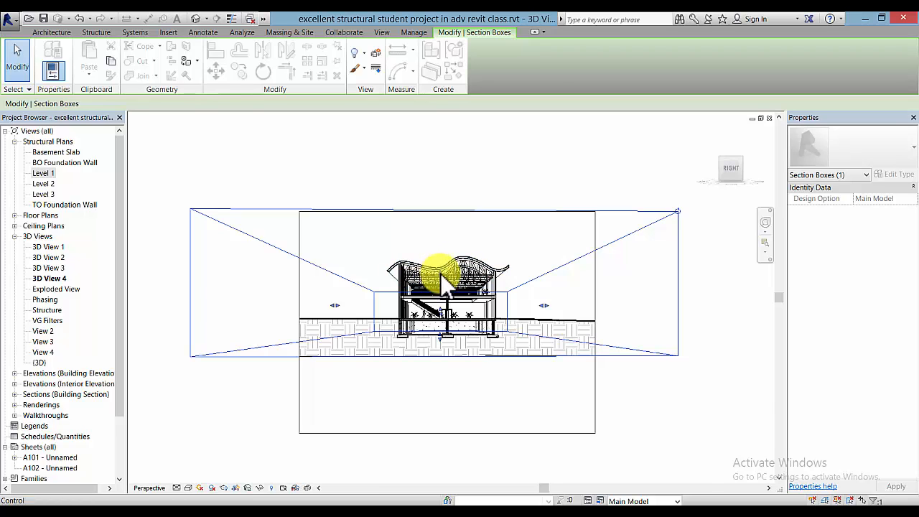
{"action": "scroll", "coordinate": [441, 274], "scroll_direction": "up", "scroll_amount": 3}
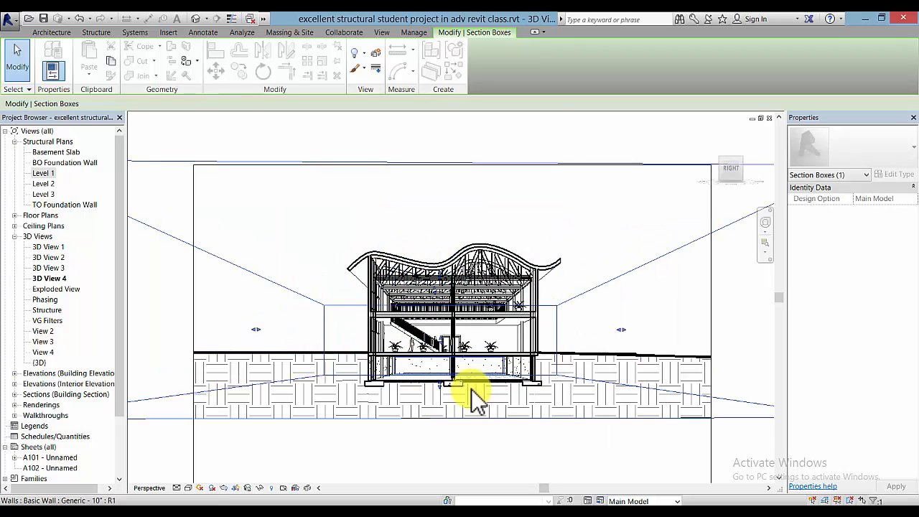
Tighten the camera's crop region by raising its lower edge to the base of the earth and bringing both side edges closer to the building
{"action": "scroll", "coordinate": [474, 402], "scroll_direction": "down", "scroll_amount": 3}
{"action": "middle_click_drag", "start_coordinate": [491, 415], "coordinate": [476, 333]}
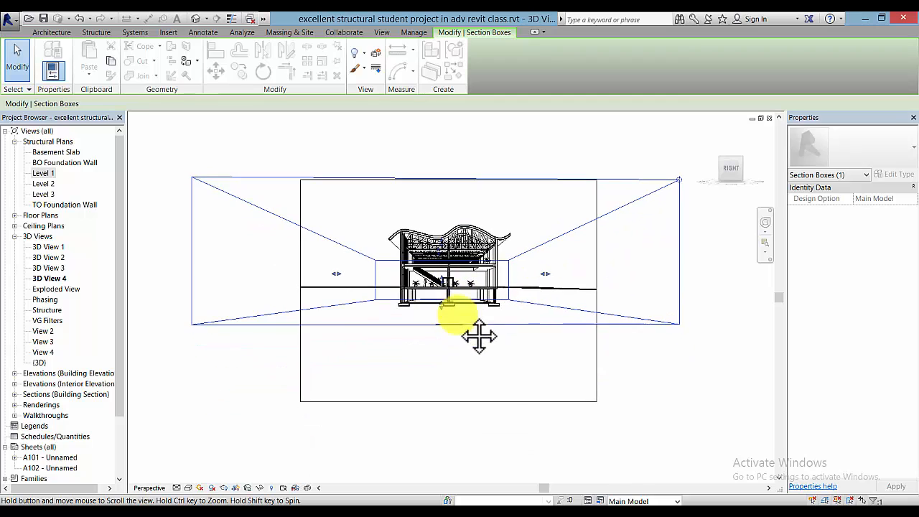
{"action": "left_click", "coordinate": [632, 373]}
{"action": "left_click", "coordinate": [538, 400]}
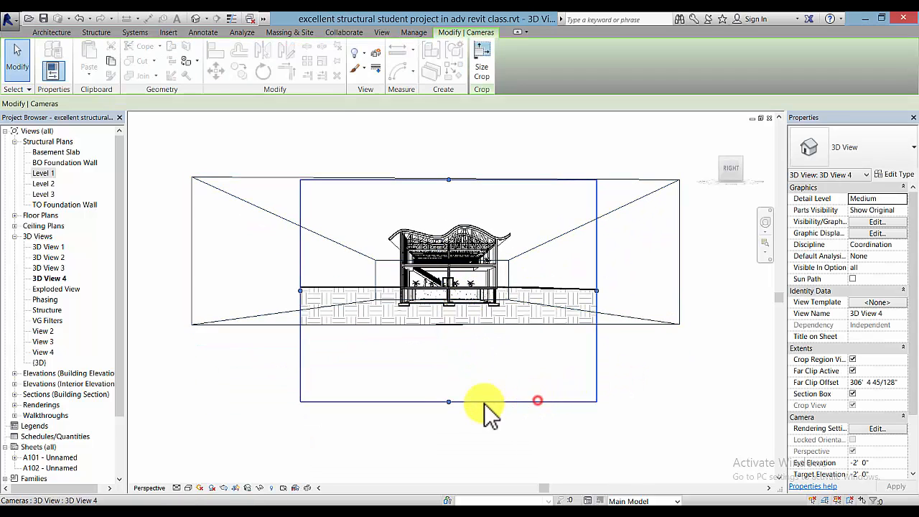
{"action": "left_click_drag", "start_coordinate": [447, 404], "coordinate": [567, 298]}
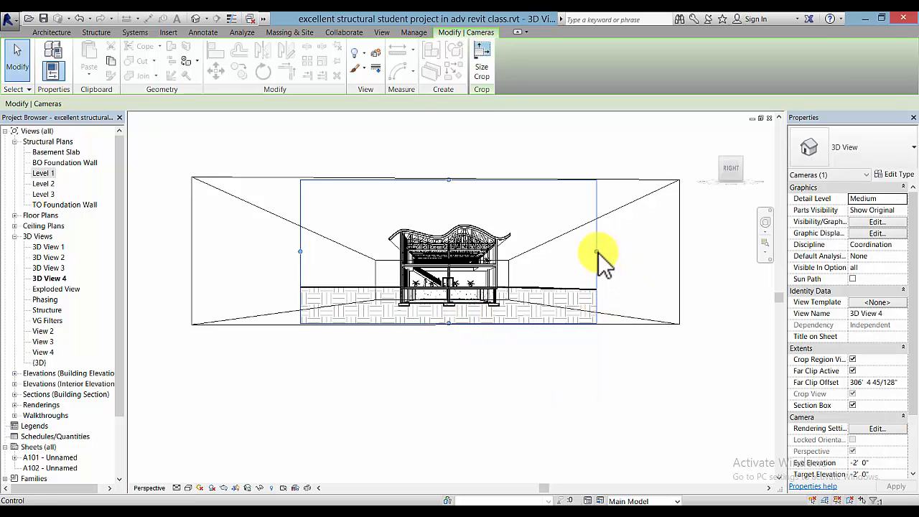
{"action": "left_click_drag", "start_coordinate": [596, 251], "coordinate": [554, 263]}
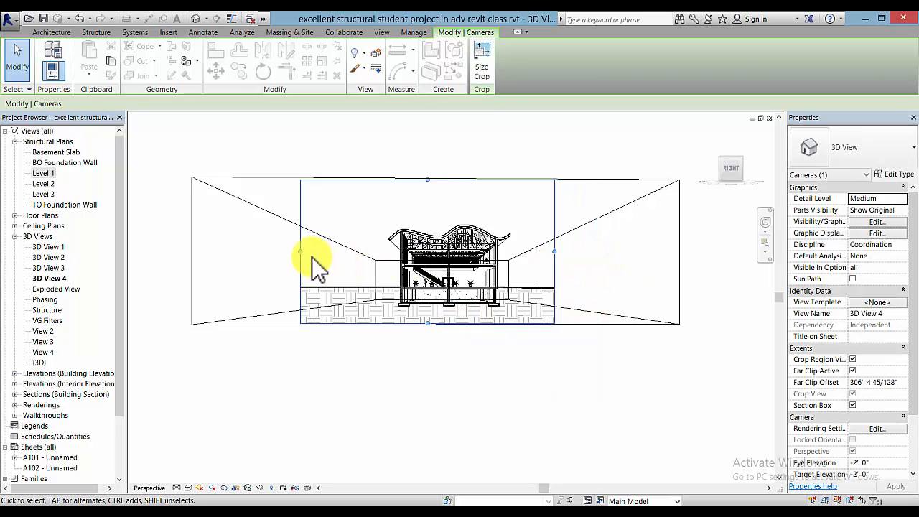
{"action": "left_click_drag", "start_coordinate": [300, 252], "coordinate": [332, 257]}
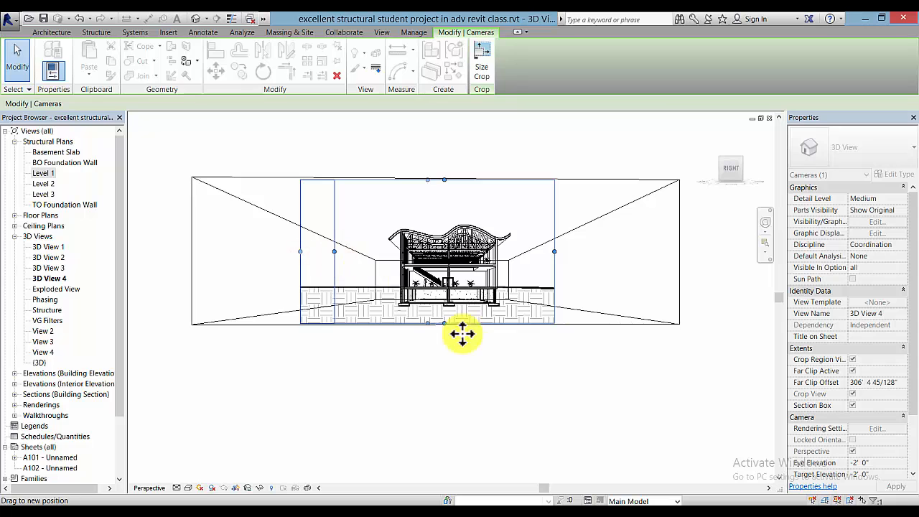
{"action": "left_click", "coordinate": [480, 352]}
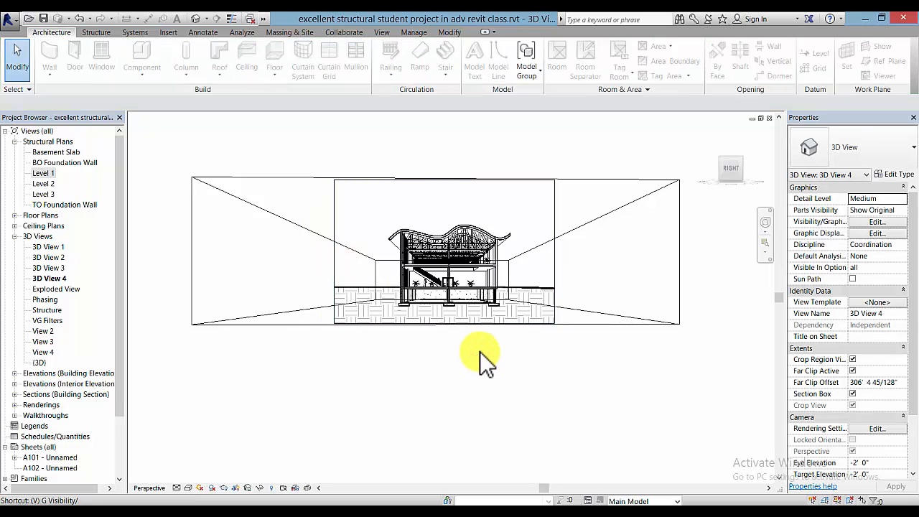
Hide the Section Boxes annotation category in 3D View 4 through the Visibility/Graphic Overrides
{"action": "key", "text": "g"}
{"action": "key", "text": "ctrl+Tab"}
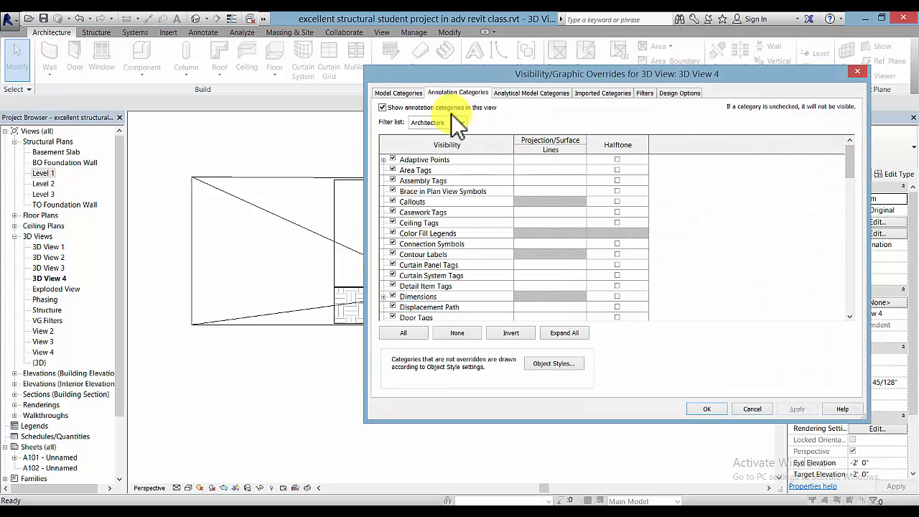
{"action": "left_click_drag", "start_coordinate": [850, 166], "coordinate": [849, 262]}
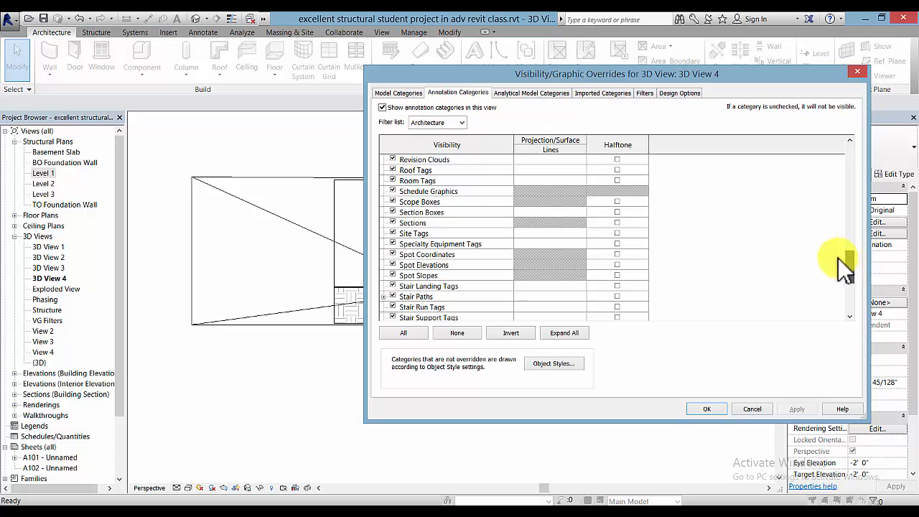
{"action": "left_click", "coordinate": [391, 212]}
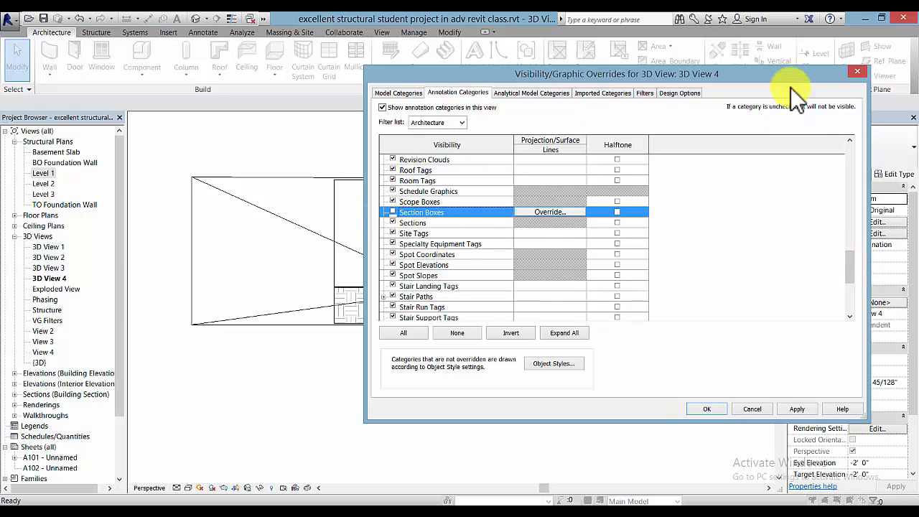
{"action": "left_click_drag", "start_coordinate": [772, 74], "coordinate": [692, 73]}
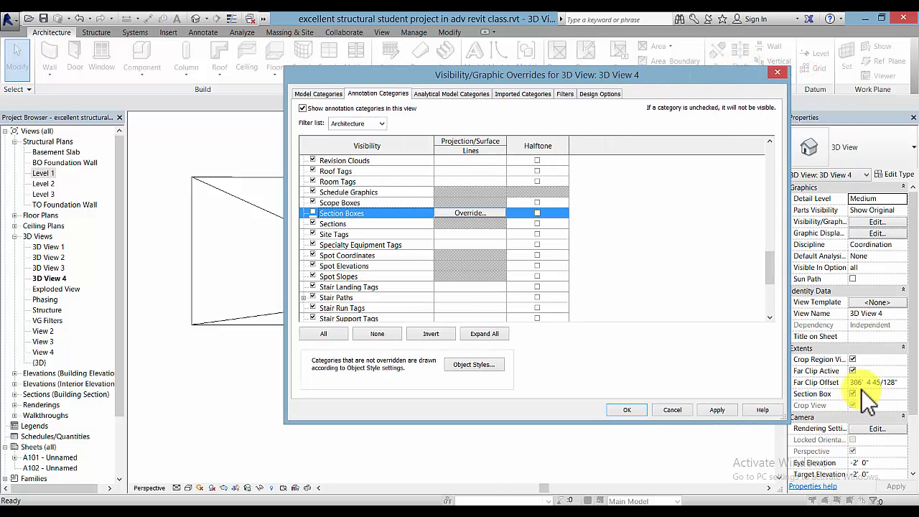
{"action": "left_click", "coordinate": [628, 409]}
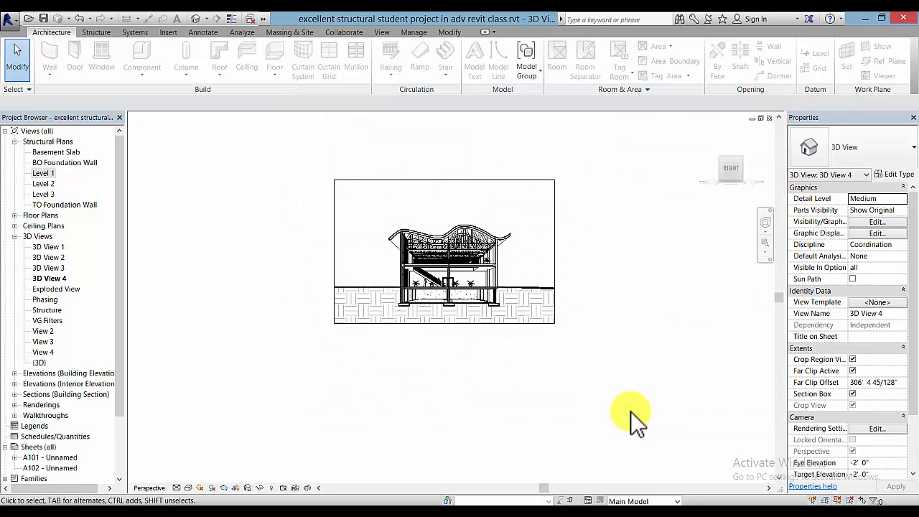
Turn off Crop Region Visible for the camera view and apply the change
{"action": "scroll", "coordinate": [481, 290], "scroll_direction": "up", "scroll_amount": 1}
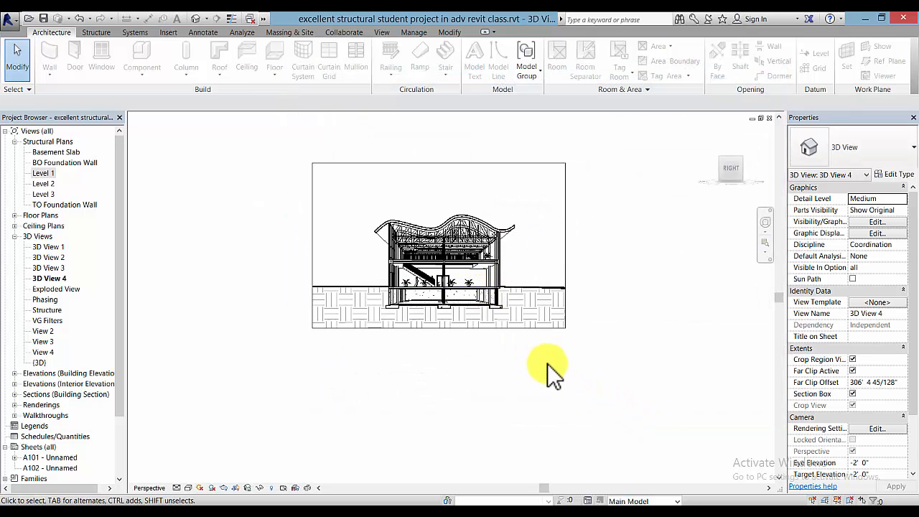
{"action": "middle_click_drag", "start_coordinate": [565, 379], "coordinate": [585, 444]}
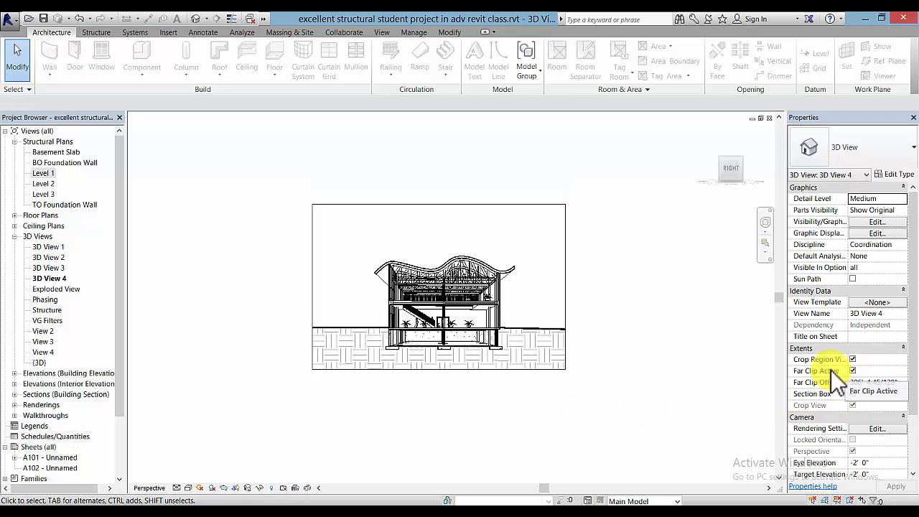
{"action": "left_click", "coordinate": [564, 309]}
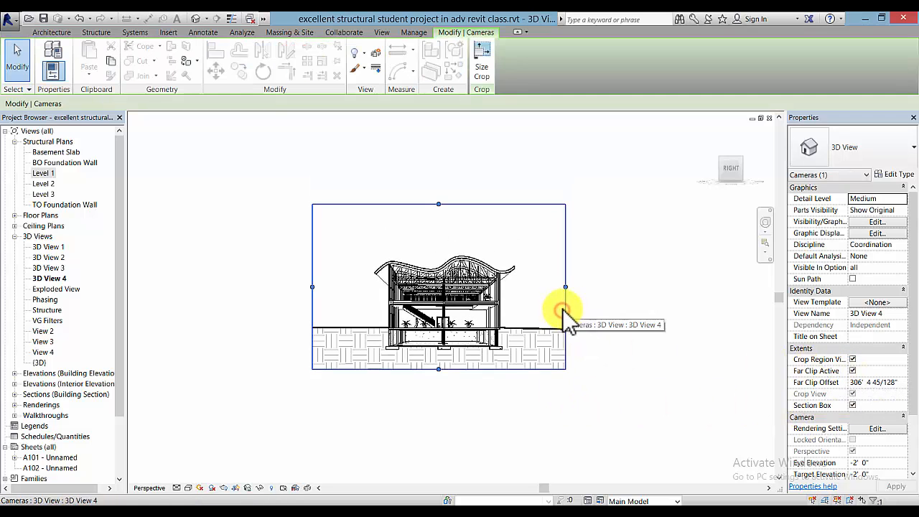
{"action": "left_click", "coordinate": [853, 359]}
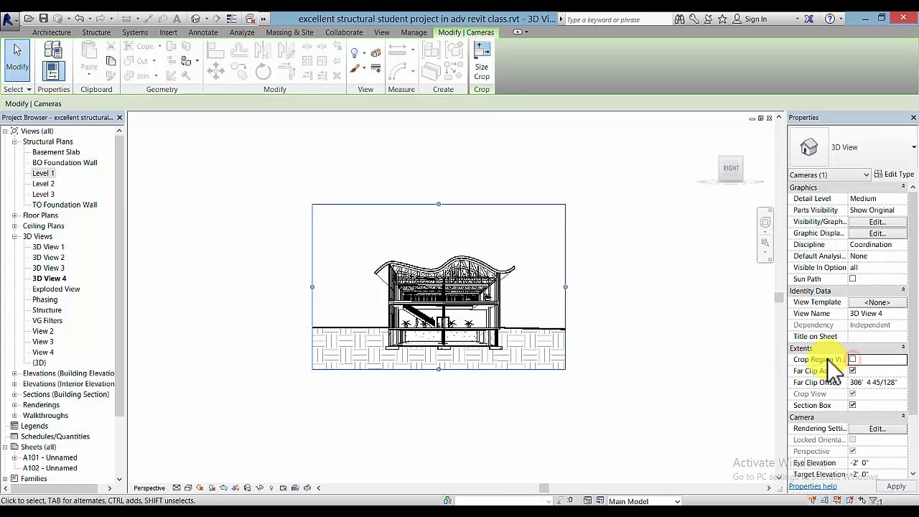
{"action": "left_click", "coordinate": [896, 487]}
{"action": "left_click", "coordinate": [484, 426]}
{"action": "scroll", "coordinate": [463, 391], "scroll_direction": "up", "scroll_amount": 2}
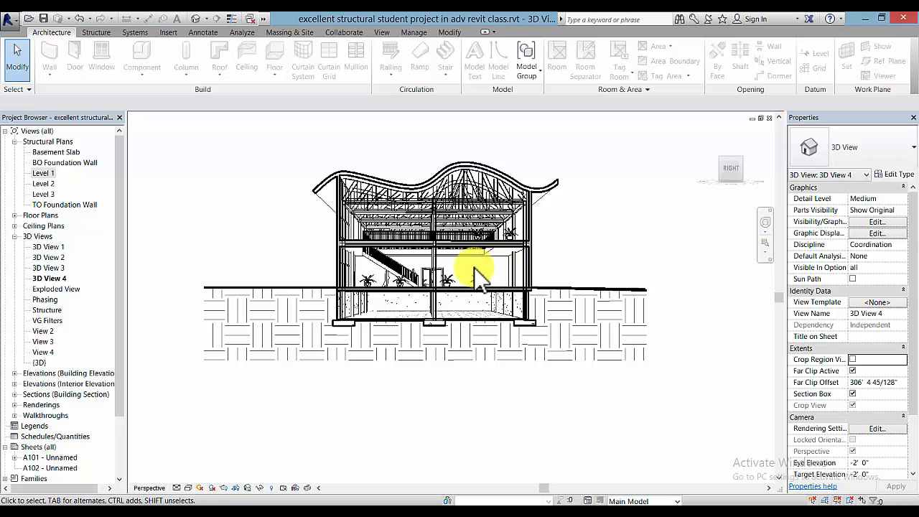
Switch the section perspective's visual style from line display to one with filled material colors
{"action": "scroll", "coordinate": [475, 267], "scroll_direction": "up", "scroll_amount": 1}
{"action": "mouse_move", "coordinate": [474, 268]}
{"action": "middle_mouse_down"}
{"action": "mouse_move", "coordinate": [503, 302]}
{"action": "mouse_move", "coordinate": [489, 288]}
{"action": "middle_mouse_up"}
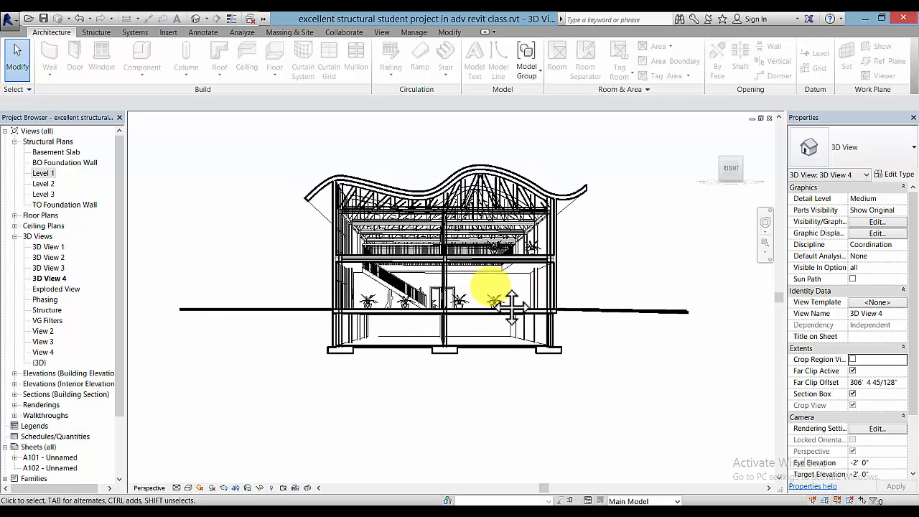
{"action": "left_click", "coordinate": [188, 488]}
{"action": "left_click", "coordinate": [222, 451]}
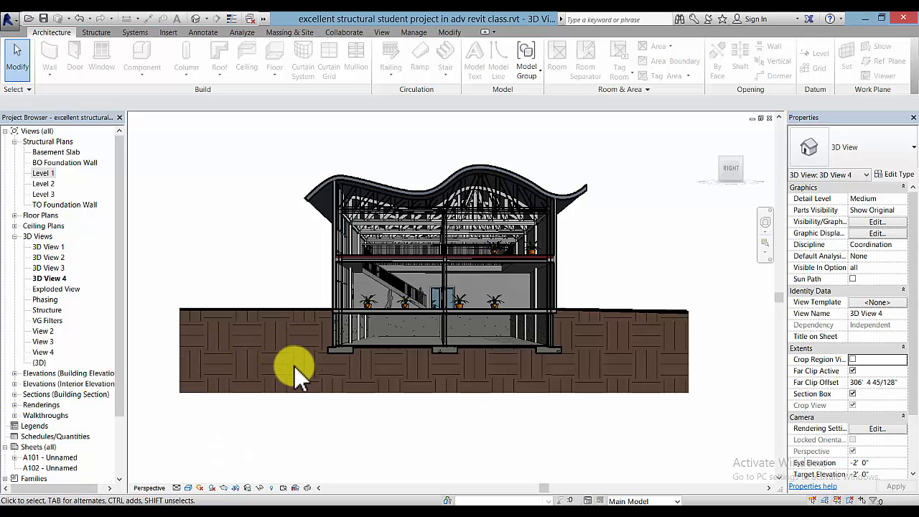
Remove the cut pattern from the Earth section cut material in the Site Settings so the ground shows as solid brown
{"action": "left_click", "coordinate": [296, 32]}
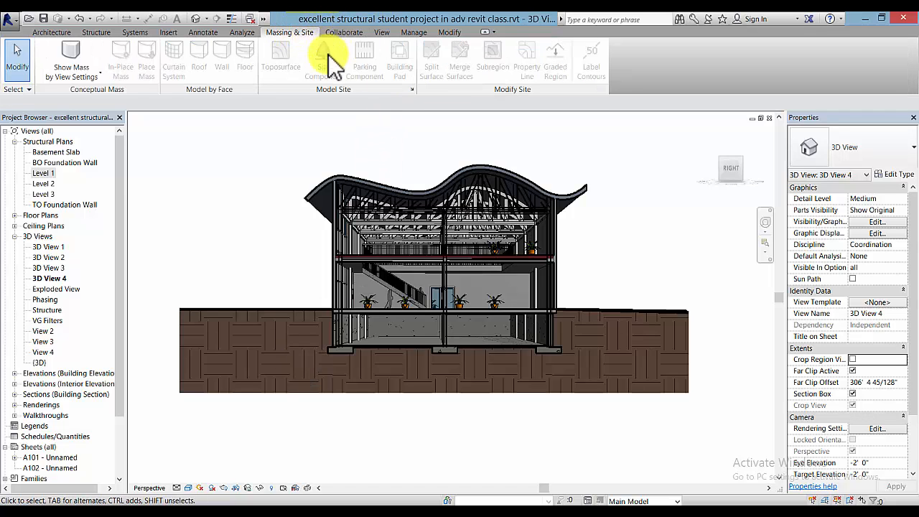
{"action": "left_click", "coordinate": [413, 89]}
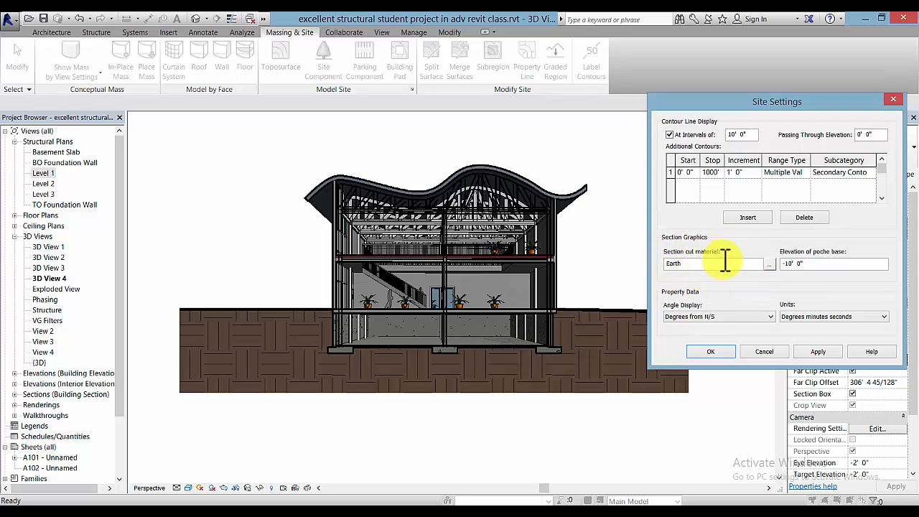
{"action": "left_click", "coordinate": [772, 264]}
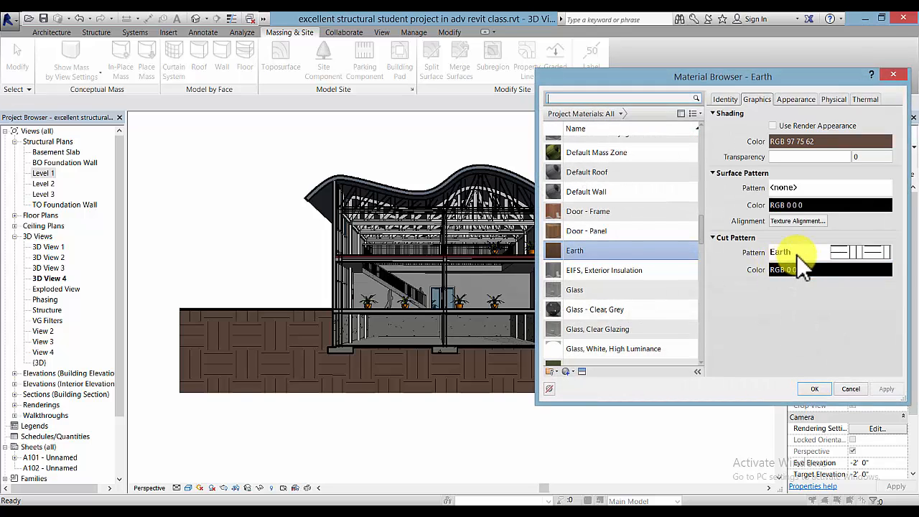
{"action": "left_click", "coordinate": [820, 253]}
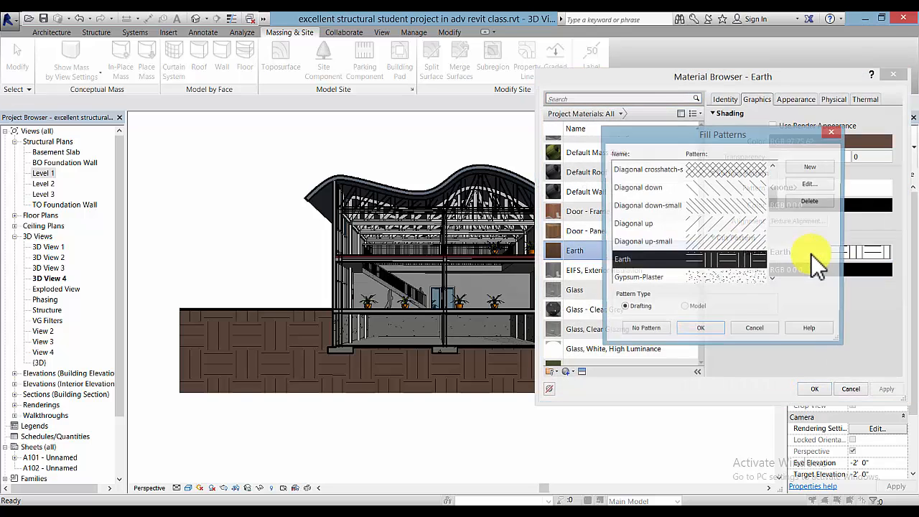
{"action": "left_click", "coordinate": [645, 332]}
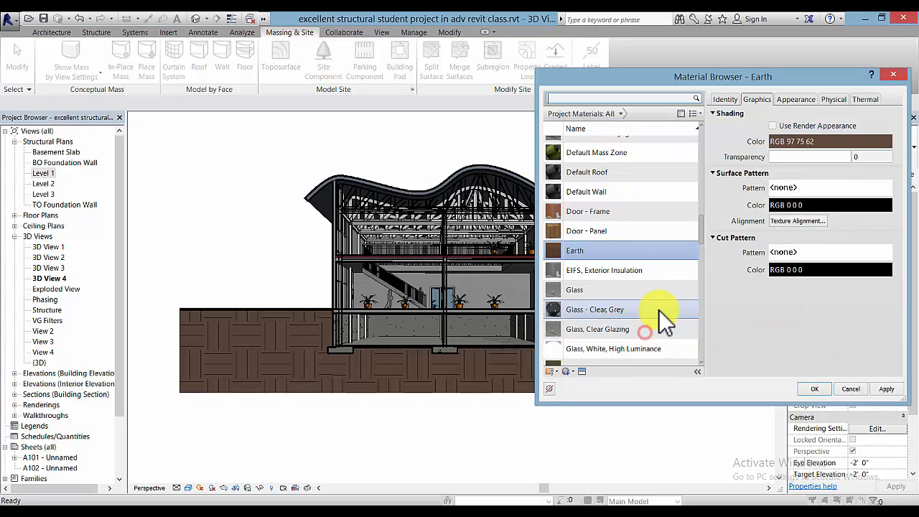
{"action": "left_click", "coordinate": [817, 389]}
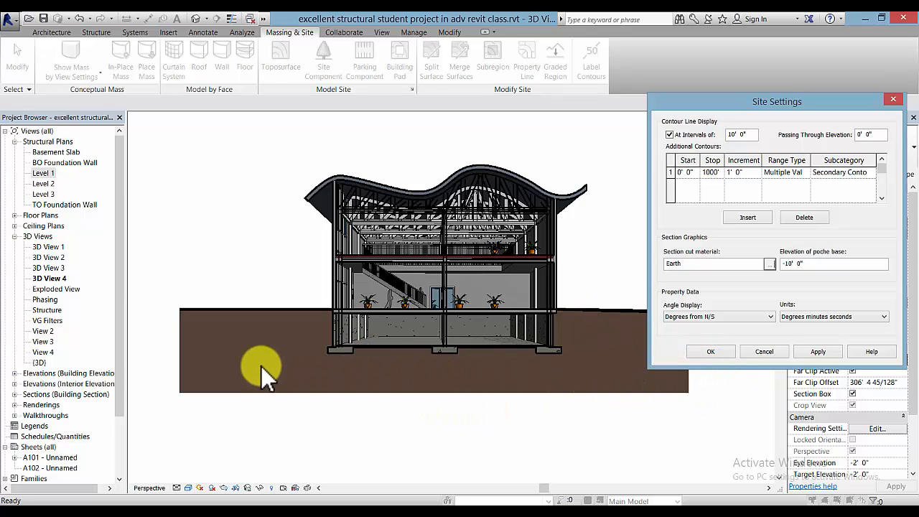
{"action": "left_click", "coordinate": [711, 351]}
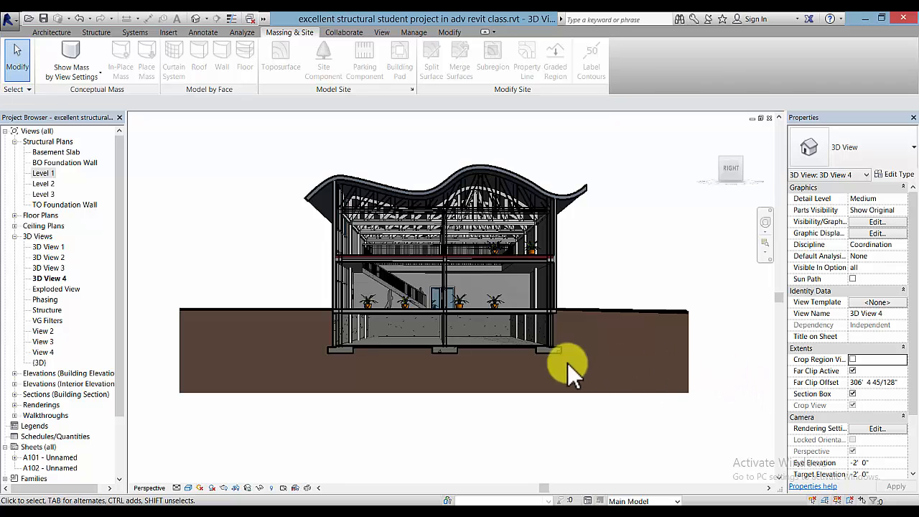
{"action": "scroll", "coordinate": [440, 330], "scroll_direction": "up", "scroll_amount": 3}
{"action": "middle_click_drag", "start_coordinate": [437, 334], "coordinate": [446, 394]}
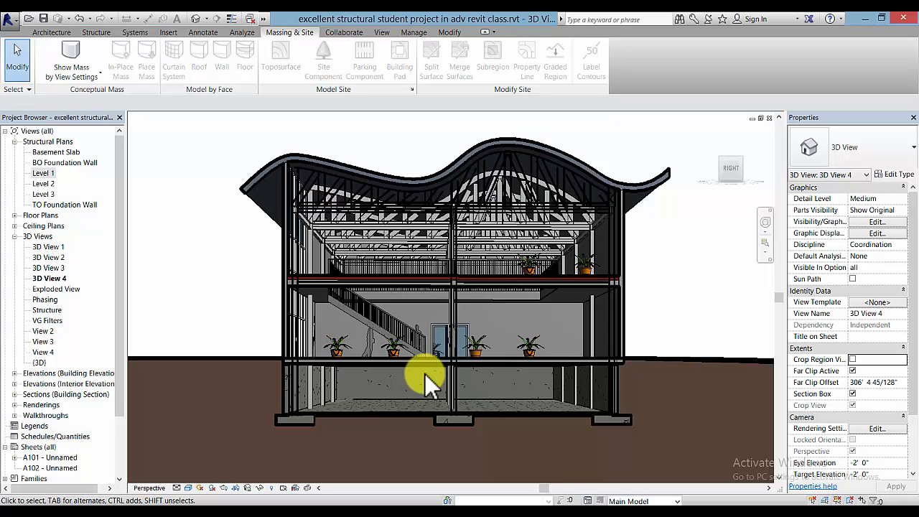
{"action": "scroll", "coordinate": [425, 375], "scroll_direction": "down", "scroll_amount": 2}
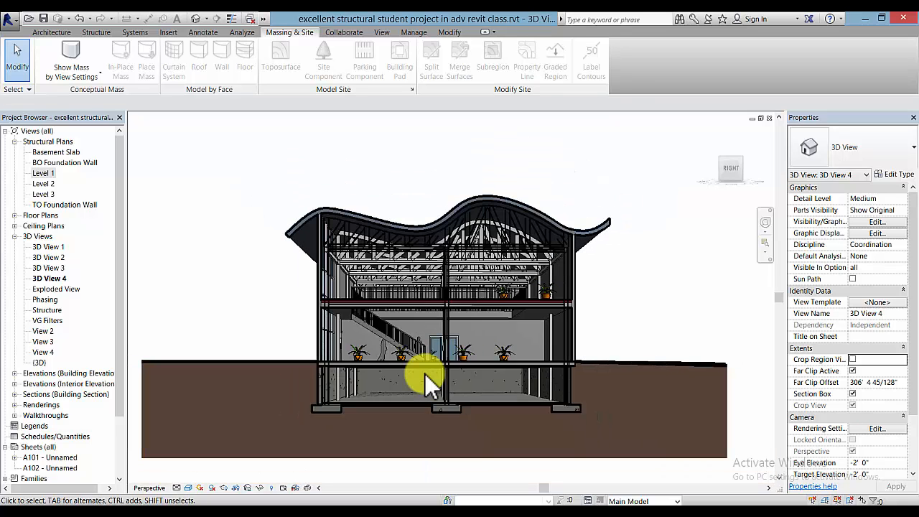
{"action": "middle_click_drag", "start_coordinate": [425, 375], "coordinate": [462, 394]}
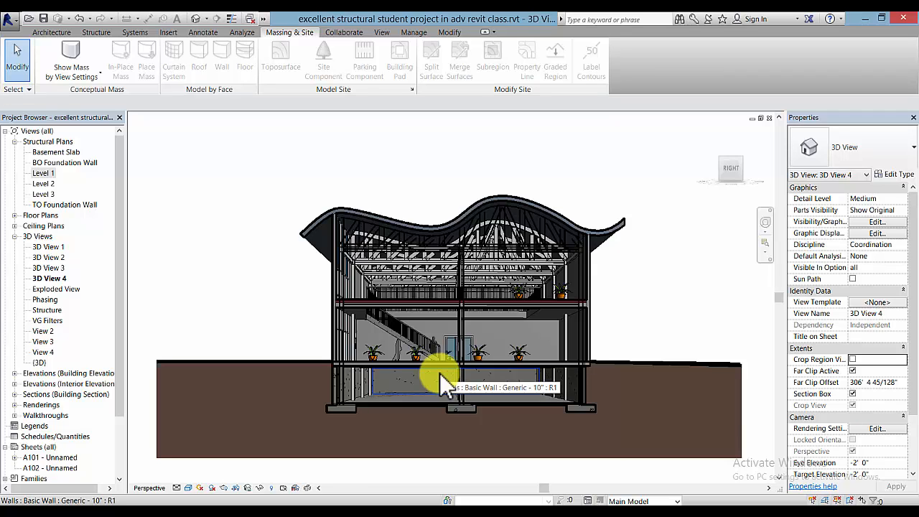
{"action": "scroll", "coordinate": [425, 328], "scroll_direction": "up", "scroll_amount": 1}
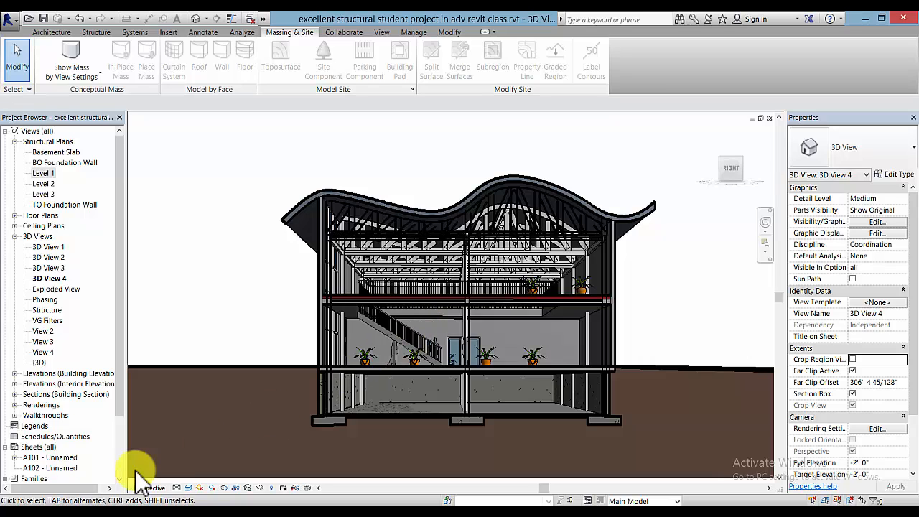
Try the Coarse and Fine detail levels on the section perspective and return it to Medium
{"action": "left_click", "coordinate": [176, 487]}
{"action": "left_click", "coordinate": [204, 452]}
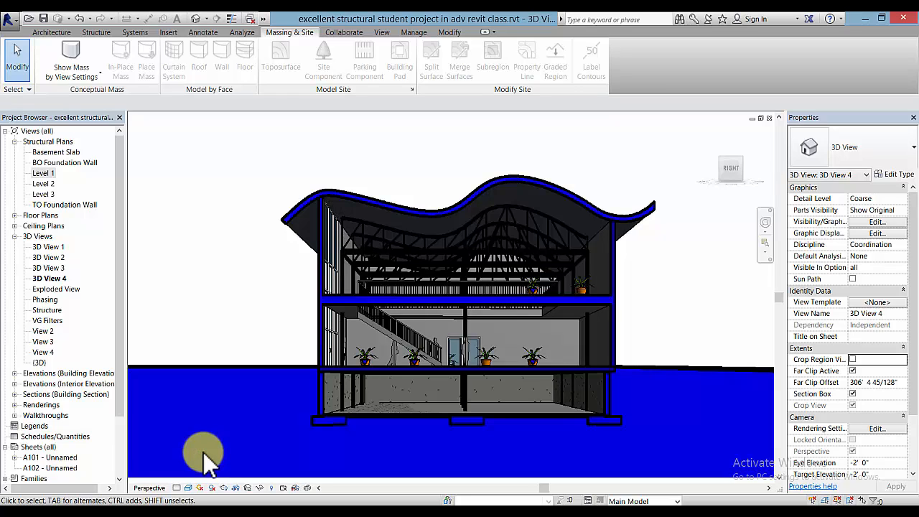
{"action": "left_click", "coordinate": [177, 488]}
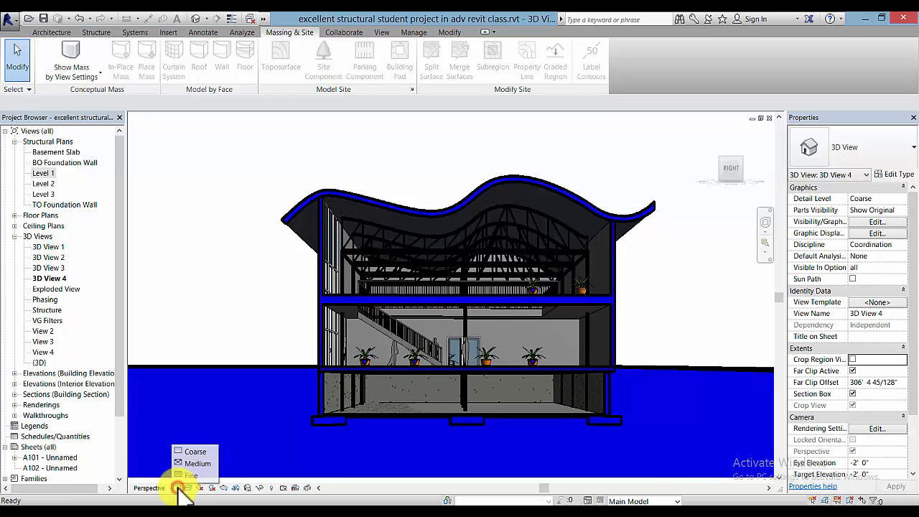
{"action": "left_click", "coordinate": [191, 475]}
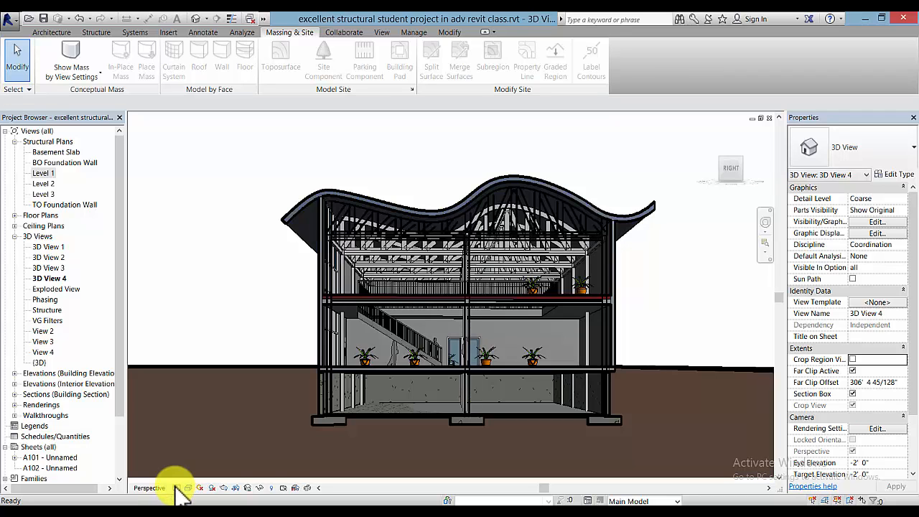
{"action": "left_click", "coordinate": [176, 487]}
{"action": "left_click", "coordinate": [190, 476]}
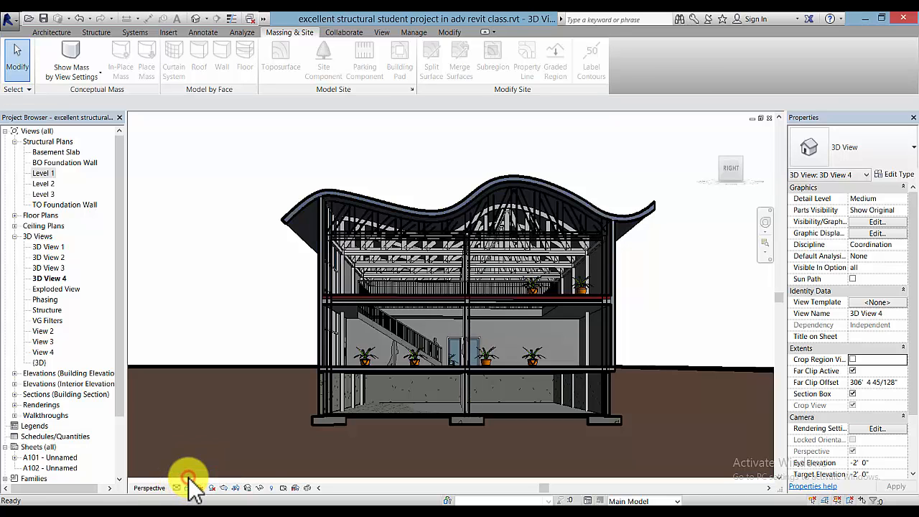
{"action": "left_click", "coordinate": [178, 487]}
{"action": "left_click", "coordinate": [202, 467]}
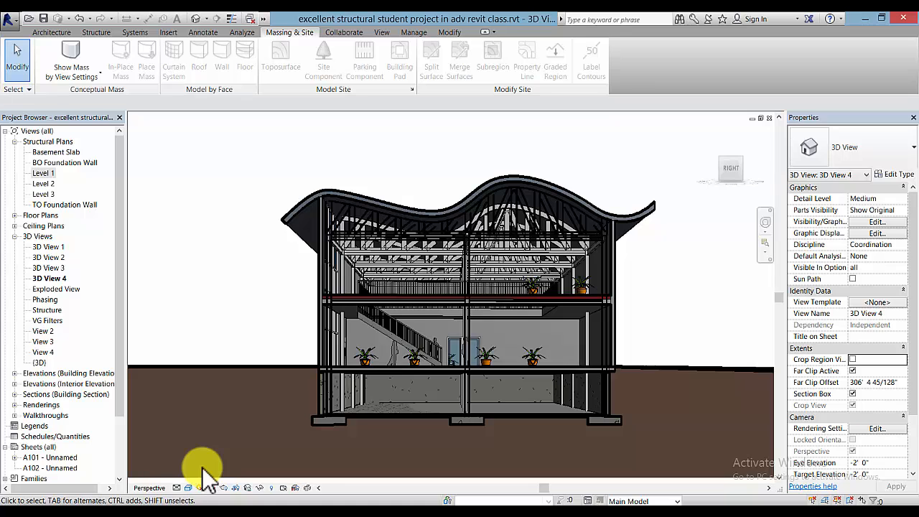
In the view's Graphic Display Options, try a sun intensity of 87, settle on 28 and apply it
{"action": "left_click", "coordinate": [188, 487]}
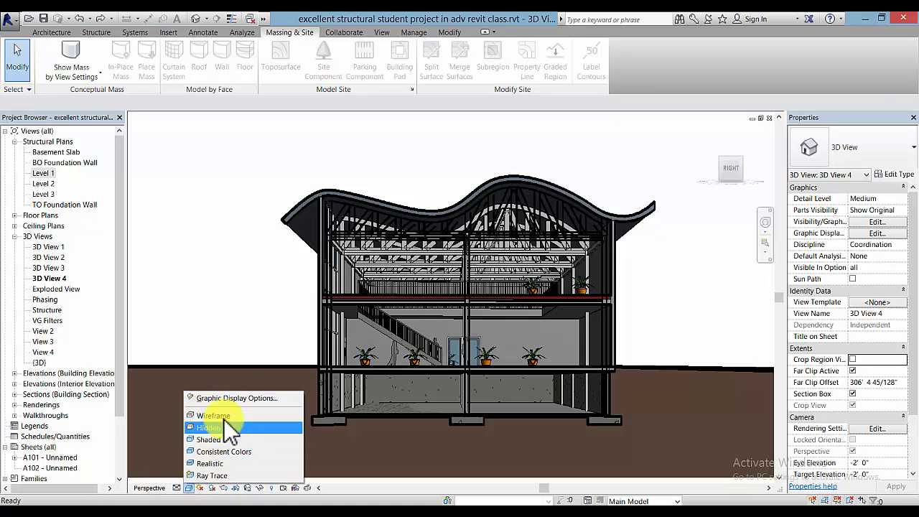
{"action": "left_click", "coordinate": [255, 397]}
{"action": "left_click_drag", "start_coordinate": [772, 24], "coordinate": [754, 65]}
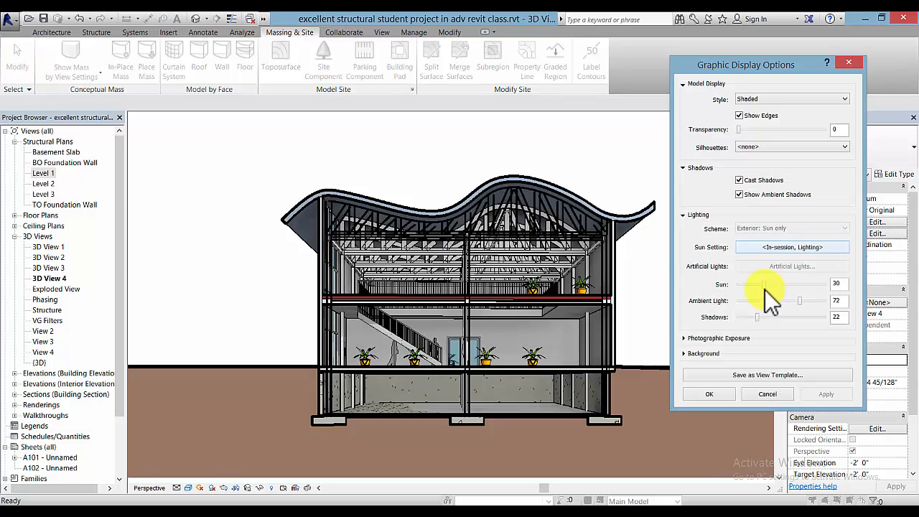
{"action": "left_click_drag", "start_coordinate": [766, 286], "coordinate": [812, 286]}
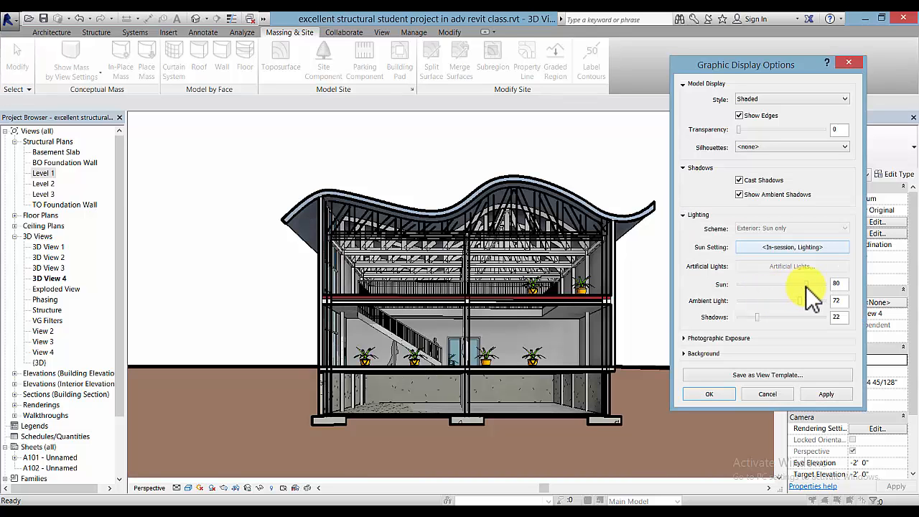
{"action": "left_click", "coordinate": [826, 391]}
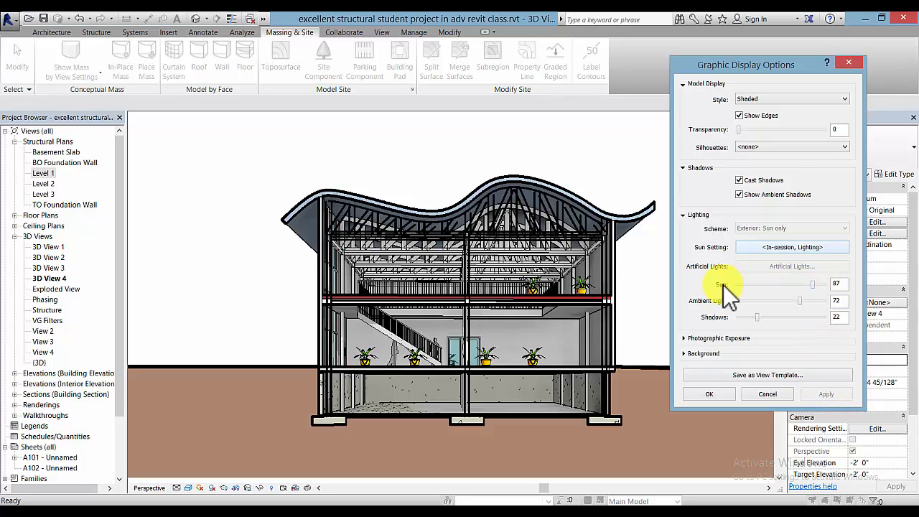
{"action": "left_click_drag", "start_coordinate": [814, 285], "coordinate": [763, 286]}
{"action": "left_click", "coordinate": [827, 395]}
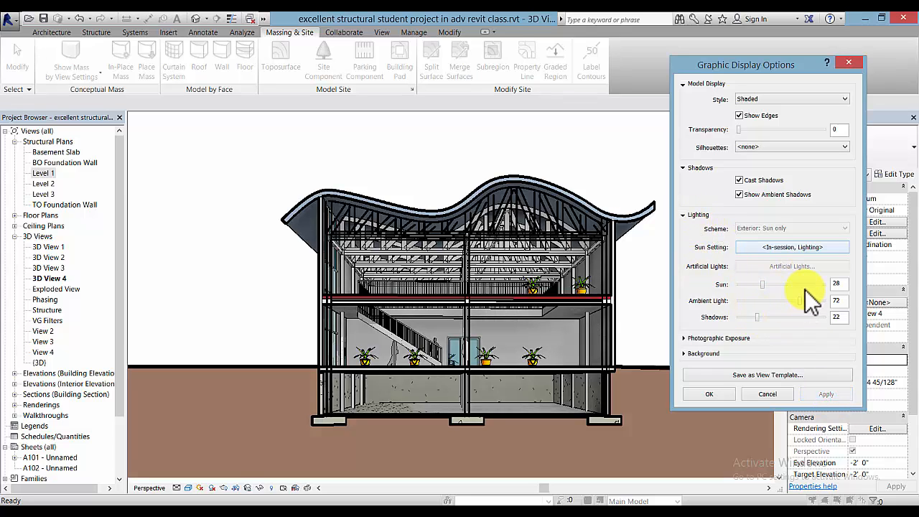
Look at the Still solar study's location, date and time options in the Sun Settings and leave without saving
{"action": "left_click", "coordinate": [790, 247]}
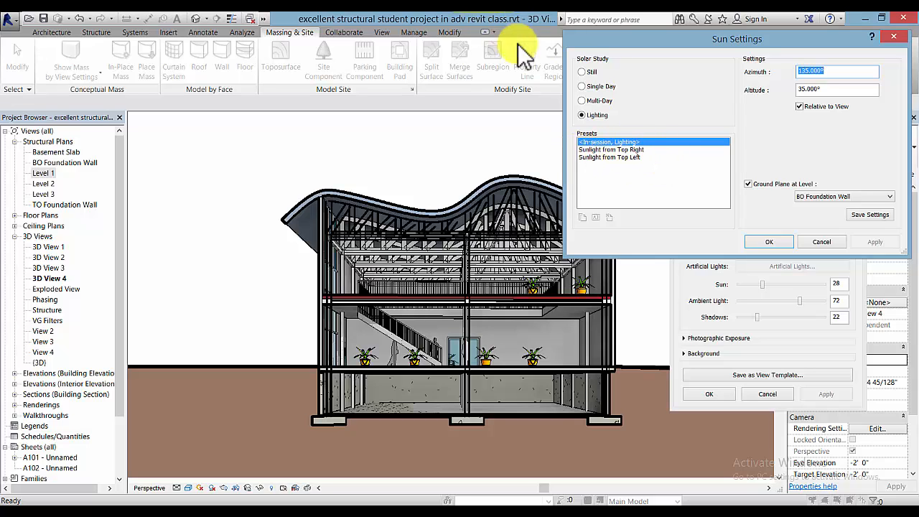
{"action": "left_click", "coordinate": [582, 72]}
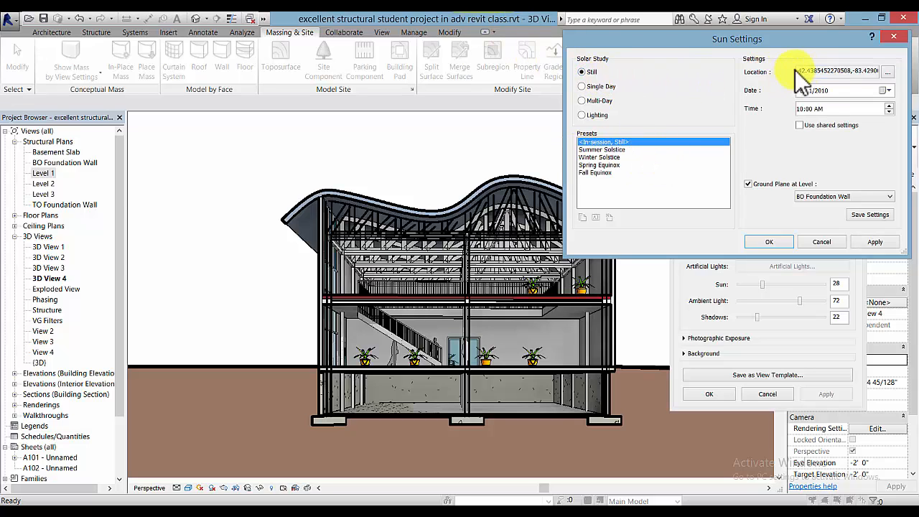
{"action": "left_click", "coordinate": [821, 242]}
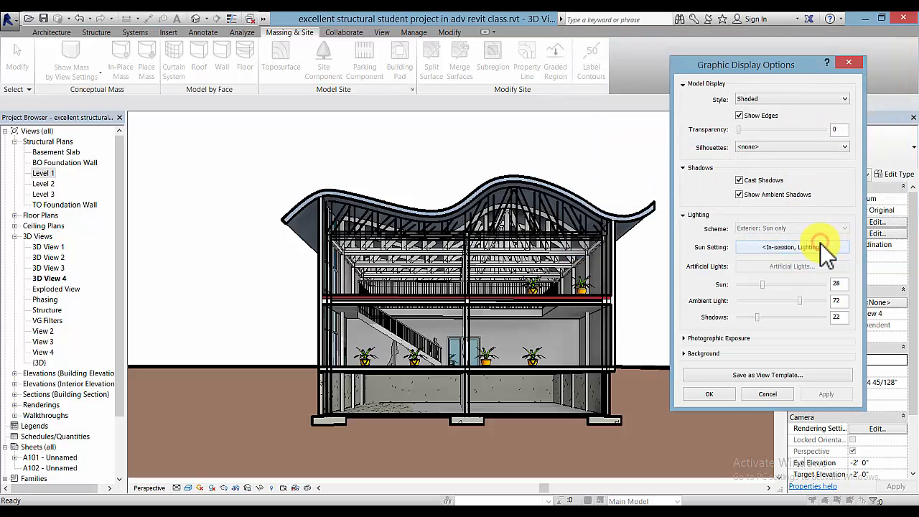
Try a Gradient background behind the section perspective in the Graphic Display Options
{"action": "left_click", "coordinate": [686, 353]}
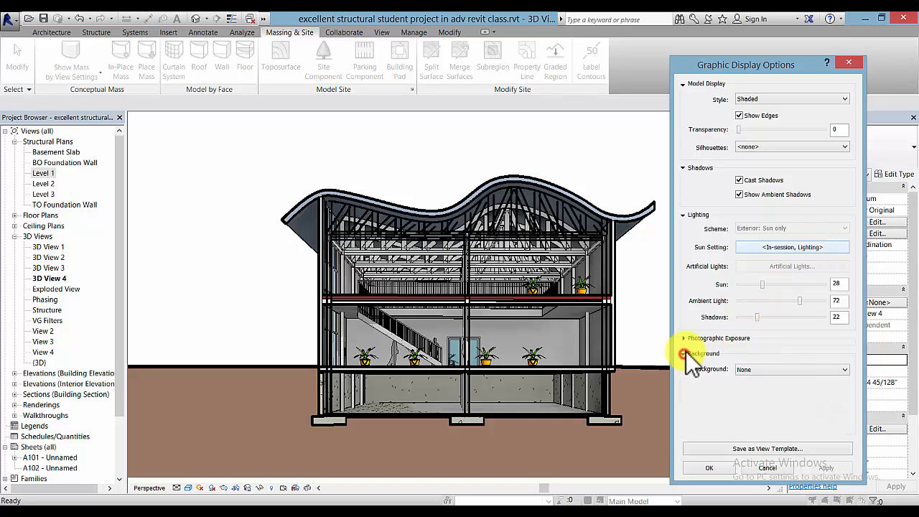
{"action": "left_click", "coordinate": [808, 369]}
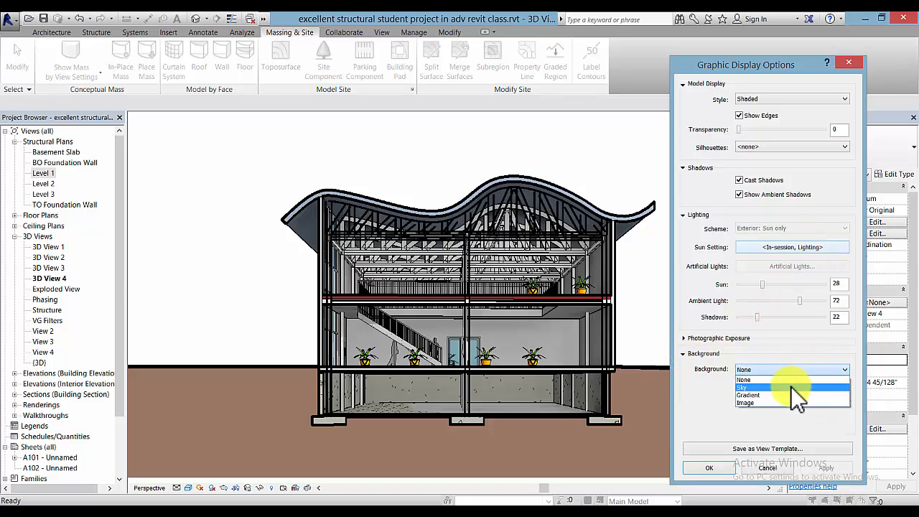
{"action": "left_click", "coordinate": [785, 396]}
{"action": "left_click", "coordinate": [830, 467]}
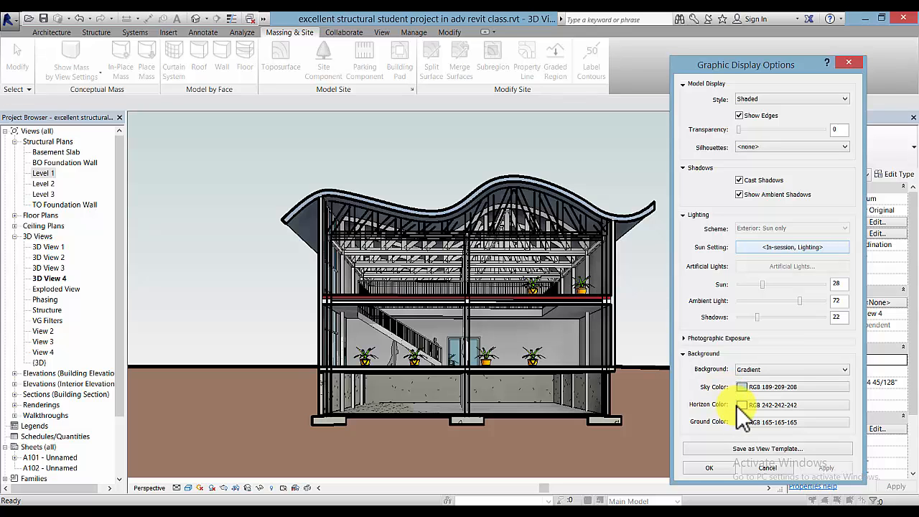
Set the view's background to Image using sky.png and apply the graphic display options
{"action": "left_click", "coordinate": [790, 369]}
{"action": "left_click", "coordinate": [754, 402]}
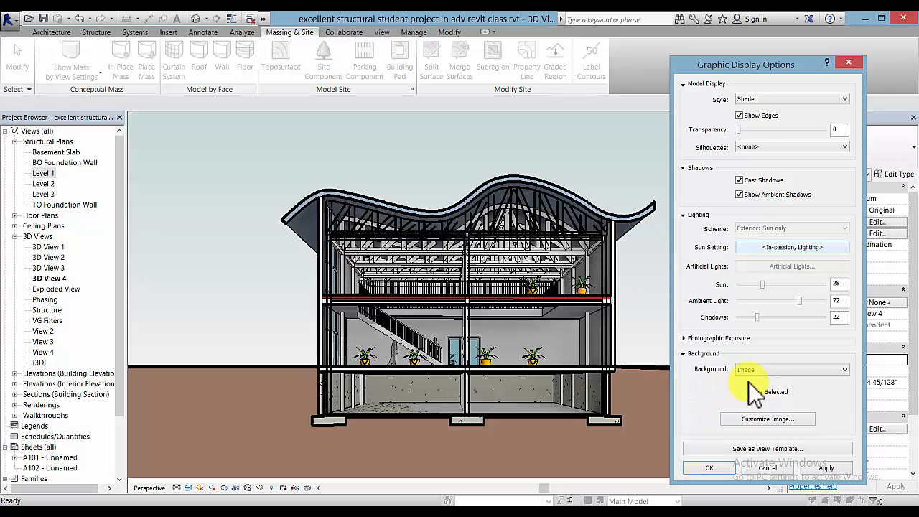
{"action": "left_click", "coordinate": [787, 421]}
{"action": "left_click", "coordinate": [663, 197]}
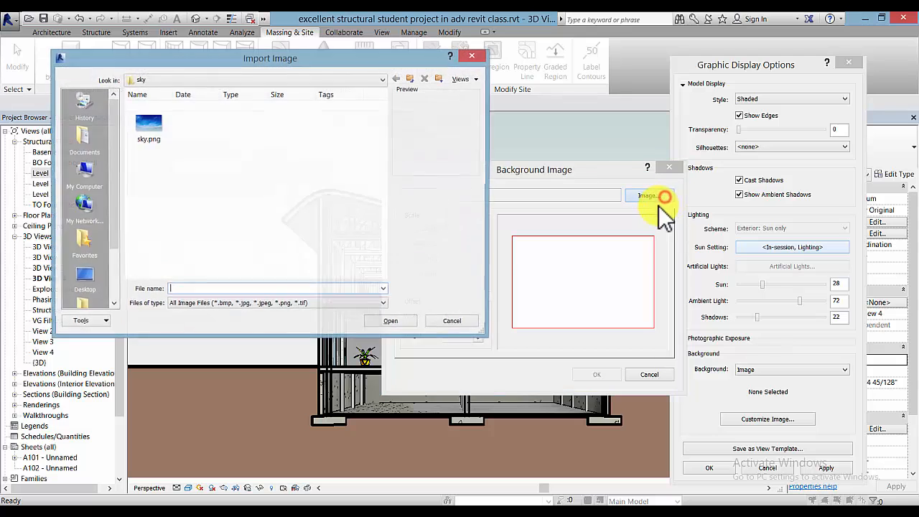
{"action": "double_click", "coordinate": [152, 127]}
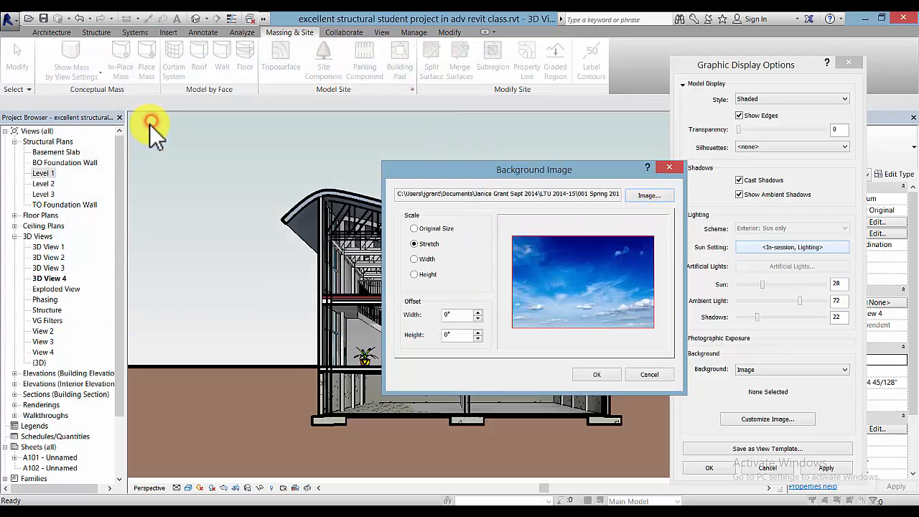
{"action": "left_click", "coordinate": [602, 377]}
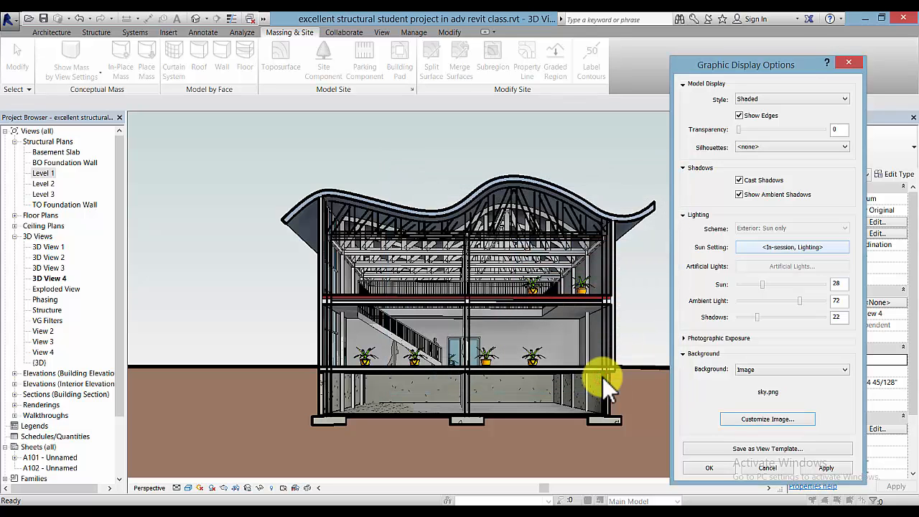
{"action": "left_click", "coordinate": [827, 468]}
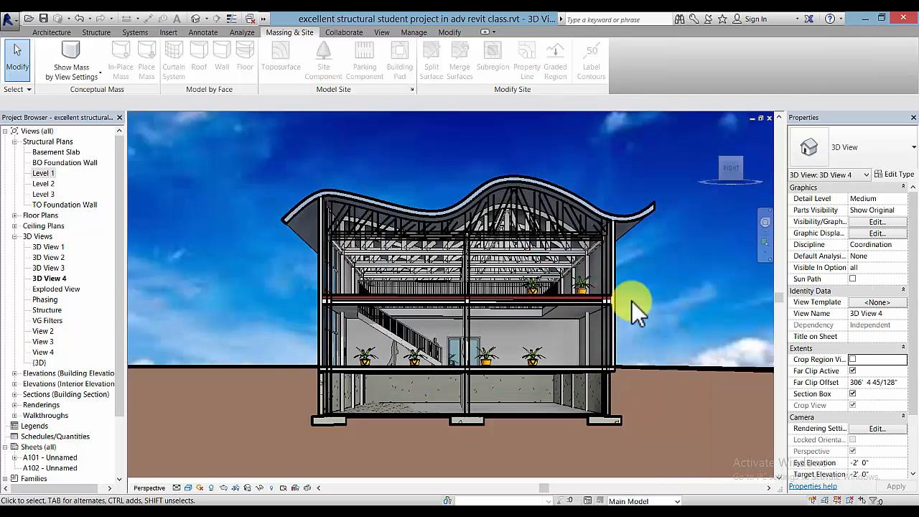
In the 3D view's visibility/graphic overrides, set the Walls category's cut pattern colour to black
{"action": "key", "text": "v"}
{"action": "key", "text": "v"}
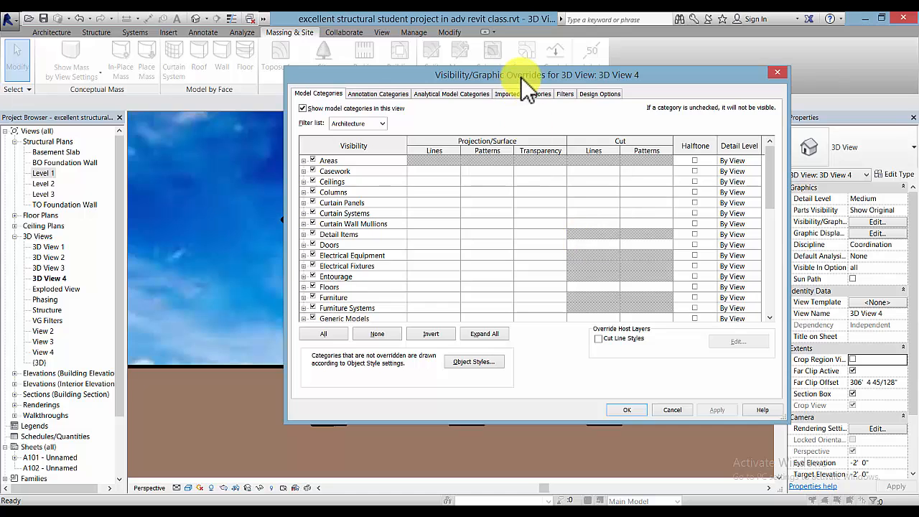
{"action": "left_click_drag", "start_coordinate": [520, 77], "coordinate": [641, 120]}
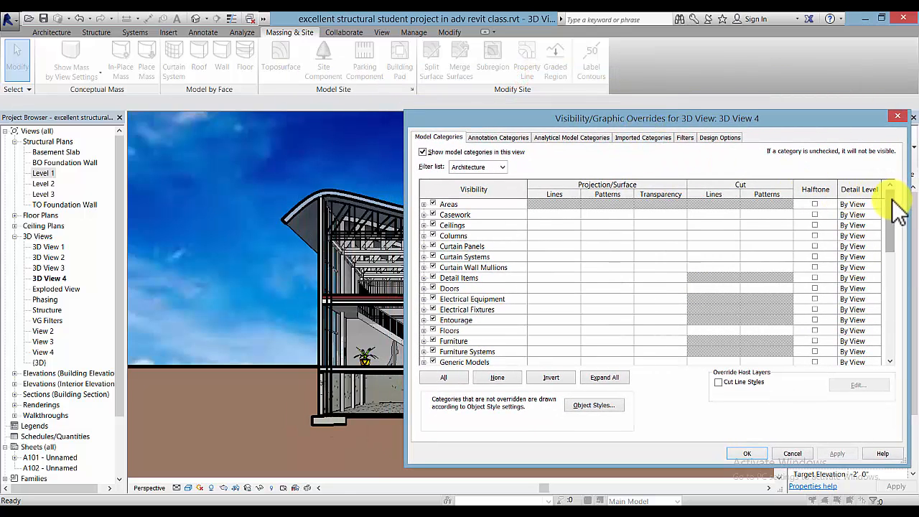
{"action": "left_click_drag", "start_coordinate": [894, 209], "coordinate": [898, 285]}
{"action": "left_click_drag", "start_coordinate": [894, 240], "coordinate": [898, 334]}
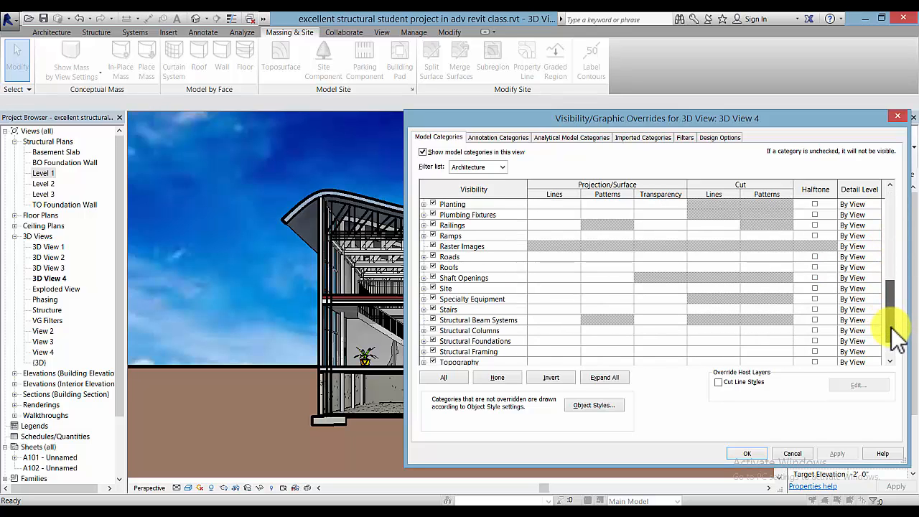
{"action": "left_click_drag", "start_coordinate": [897, 333], "coordinate": [898, 316]}
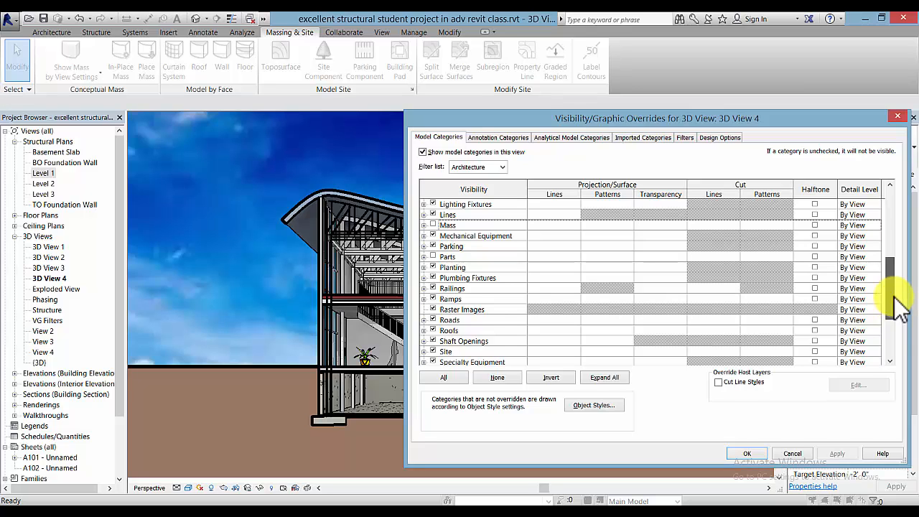
{"action": "left_click", "coordinate": [897, 309]}
{"action": "left_click", "coordinate": [428, 342]}
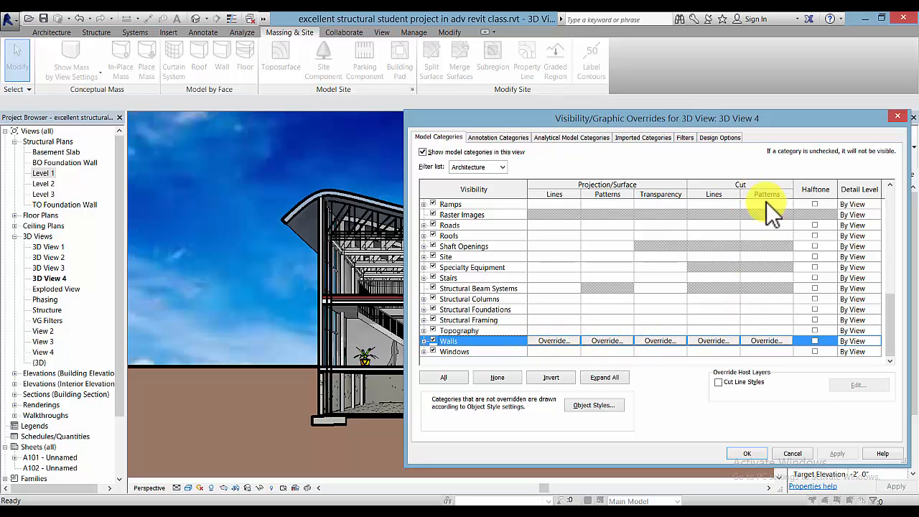
{"action": "left_click", "coordinate": [770, 340]}
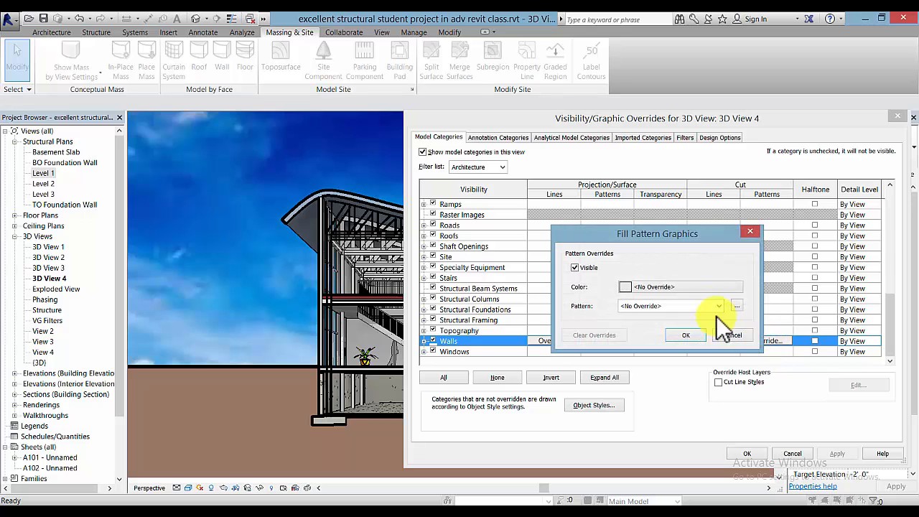
{"action": "left_click", "coordinate": [711, 288]}
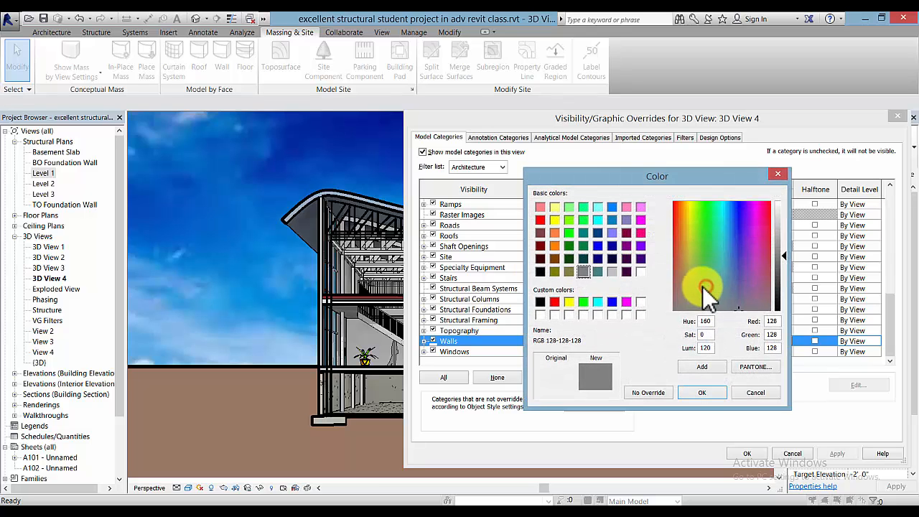
{"action": "left_click", "coordinate": [542, 302]}
{"action": "left_click", "coordinate": [705, 393]}
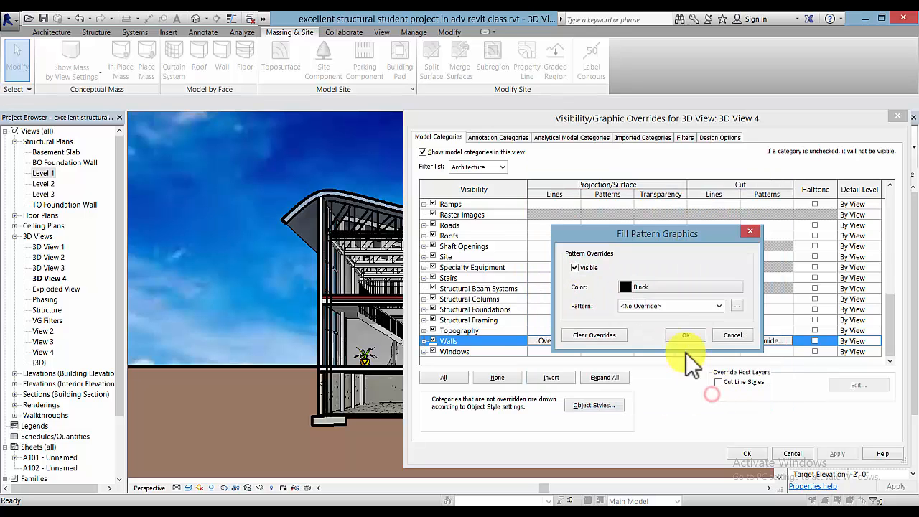
Set the Walls cut pattern to Solid fill and apply the overrides to the section perspective
{"action": "left_click", "coordinate": [673, 309]}
{"action": "left_click", "coordinate": [705, 237]}
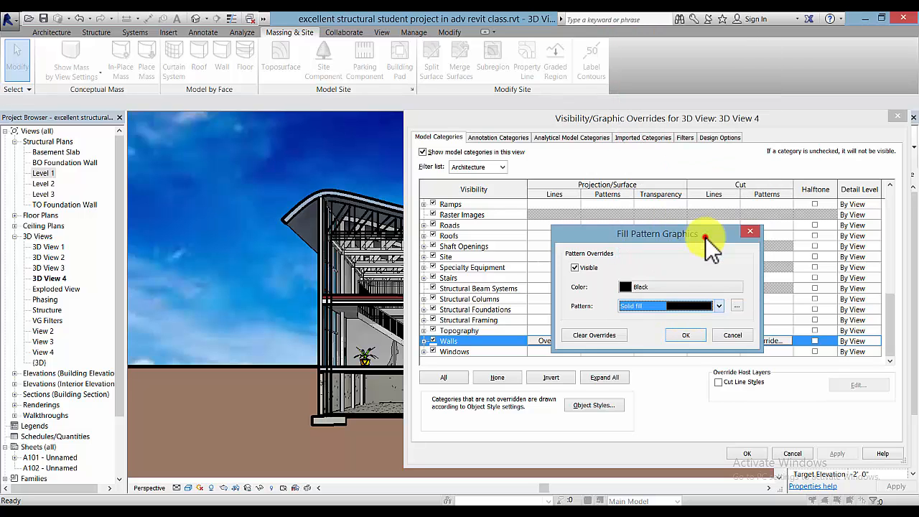
{"action": "left_click", "coordinate": [686, 335]}
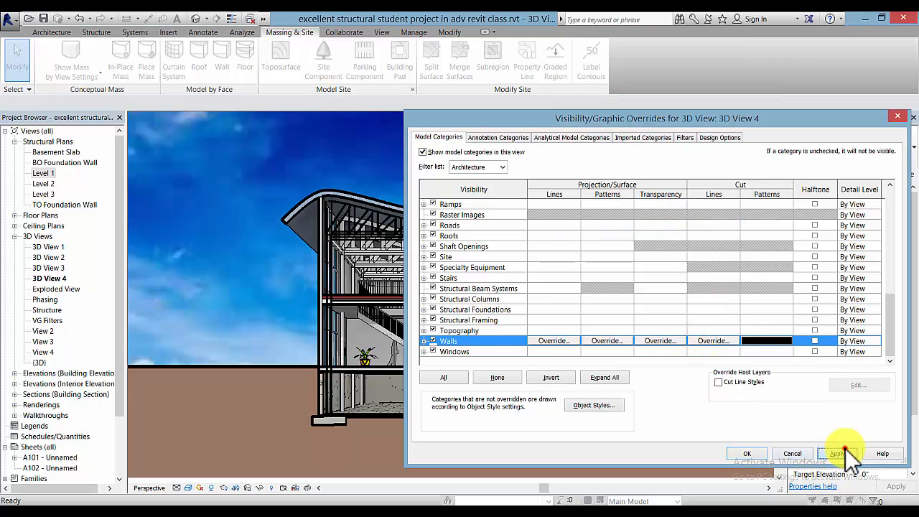
{"action": "left_click", "coordinate": [839, 453]}
{"action": "left_click", "coordinate": [747, 453]}
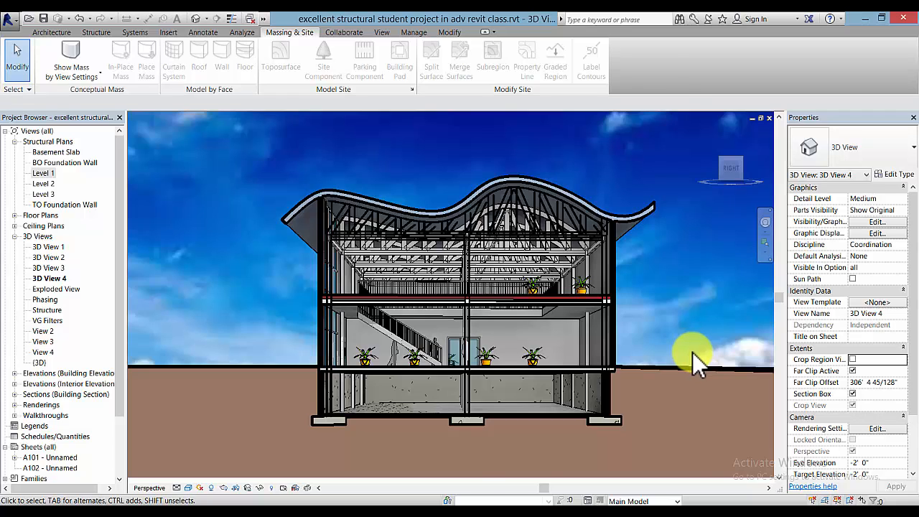
Look at the line styles offered by the Linework tool in the 3D section view, keeping Thin Lines
{"action": "scroll", "coordinate": [692, 352], "scroll_direction": "down", "scroll_amount": 1}
{"action": "left_click", "coordinate": [273, 303]}
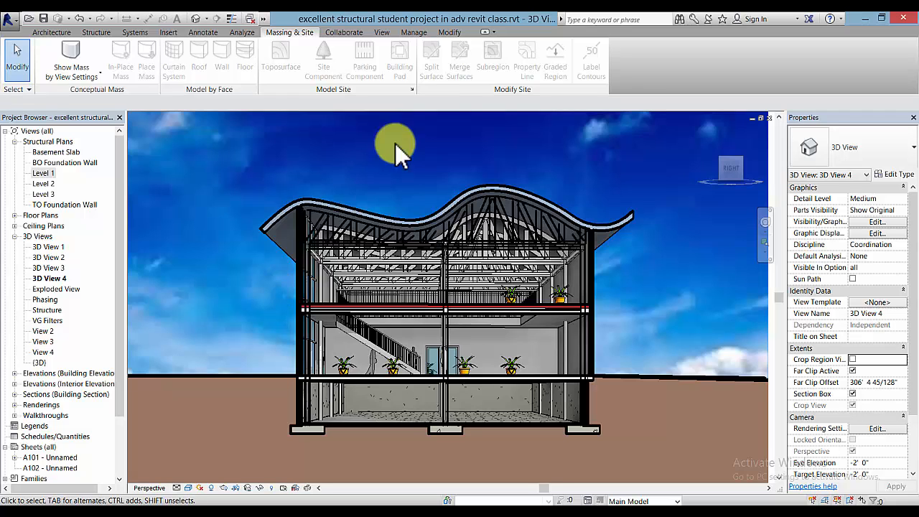
{"action": "left_click", "coordinate": [449, 33]}
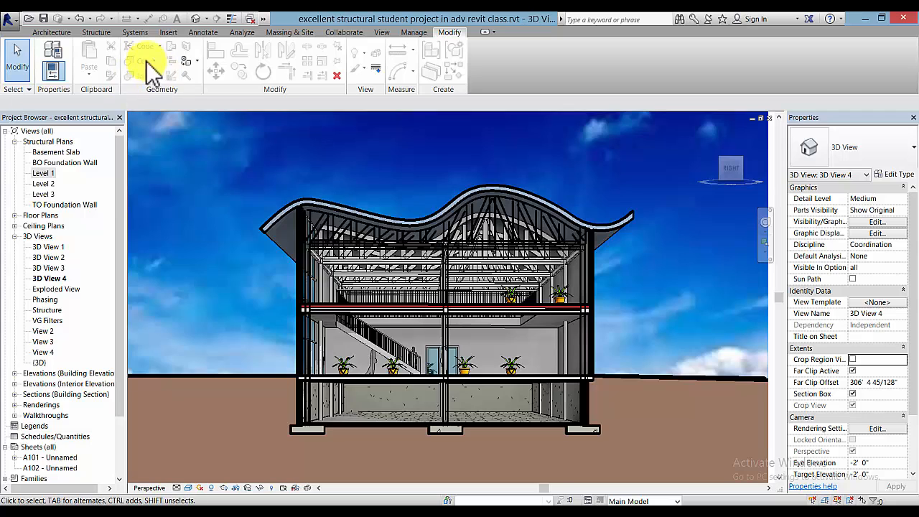
{"action": "left_click", "coordinate": [379, 70]}
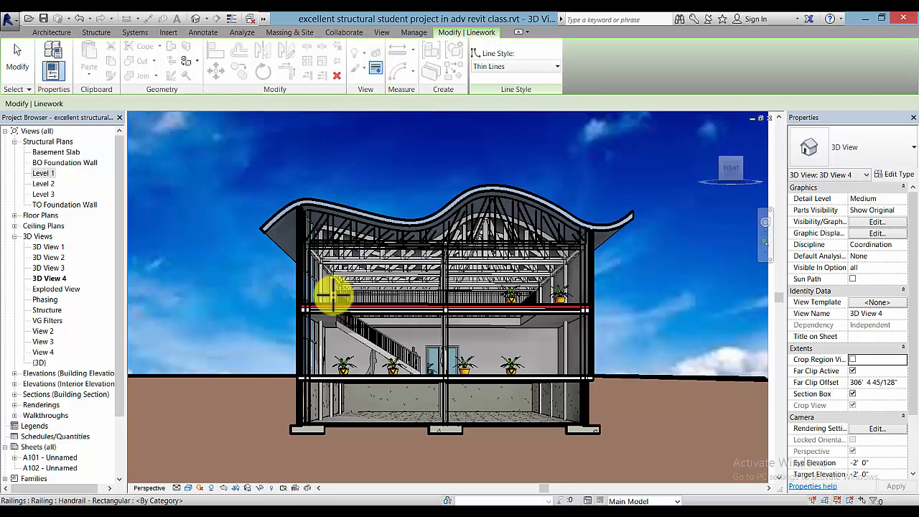
{"action": "scroll", "coordinate": [333, 294], "scroll_direction": "up", "scroll_amount": 2}
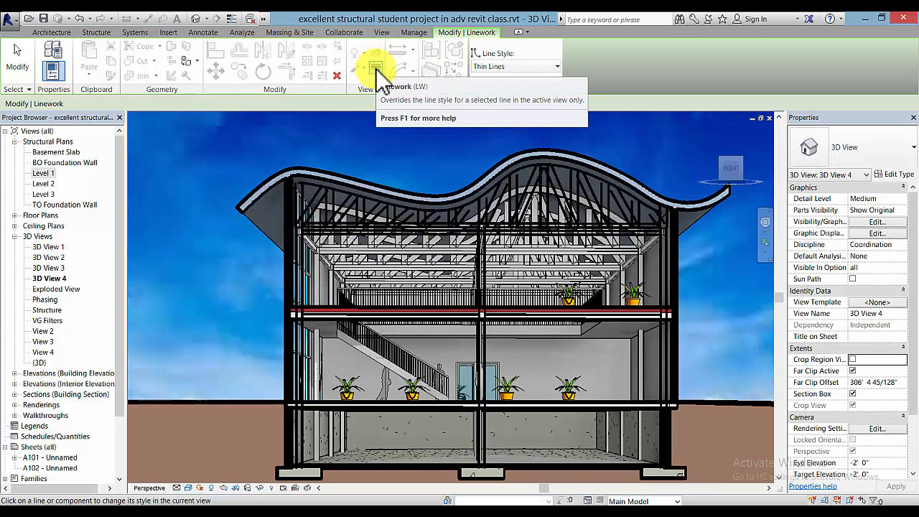
{"action": "left_click", "coordinate": [511, 67]}
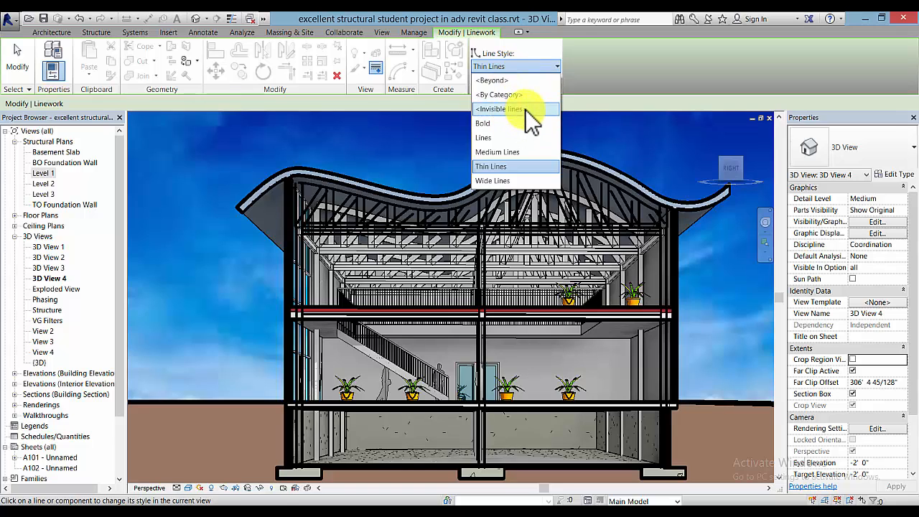
{"action": "left_click", "coordinate": [506, 166]}
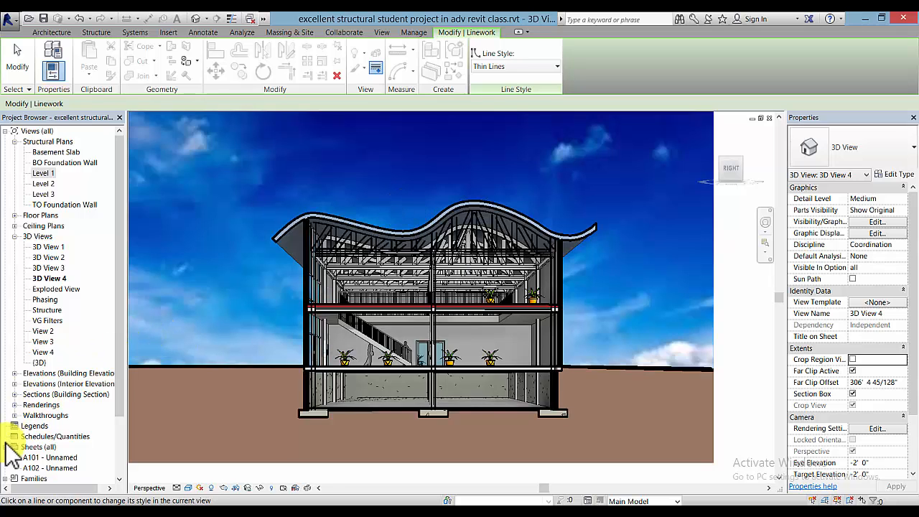
Open the Section 2 building section and bring the whole building into view
{"action": "left_click", "coordinate": [14, 394]}
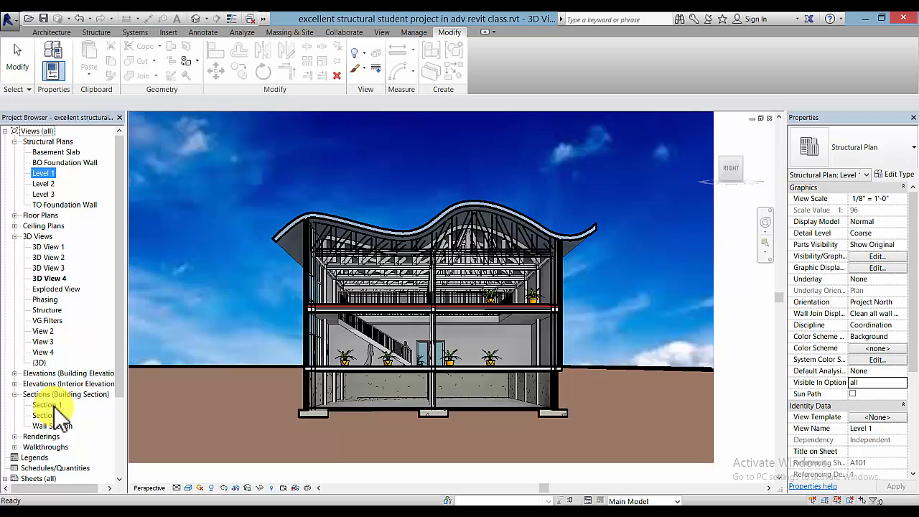
{"action": "double_click", "coordinate": [47, 415]}
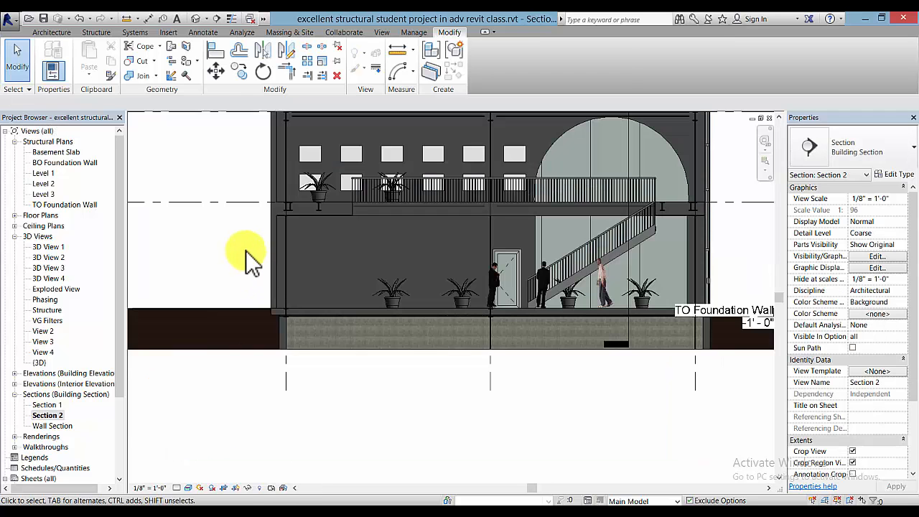
{"action": "scroll", "coordinate": [297, 366], "scroll_direction": "down", "scroll_amount": 2}
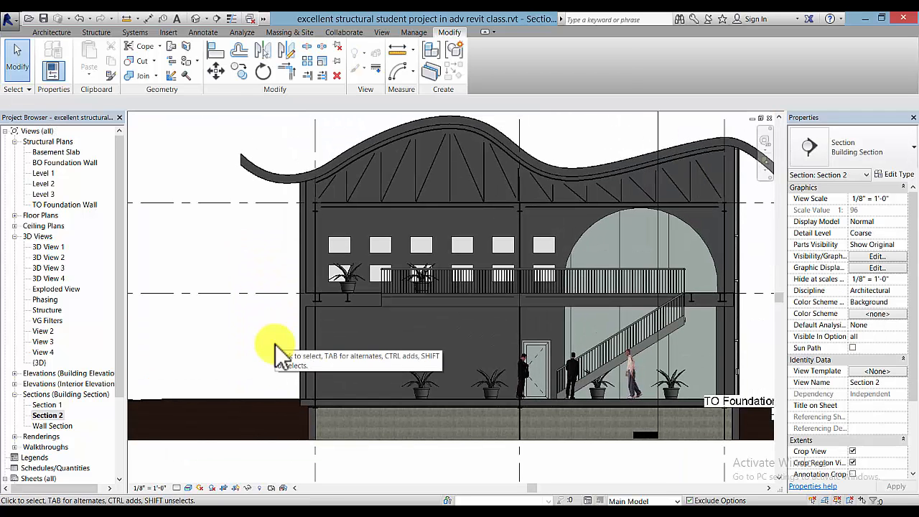
Join the exterior wall with the ground floor slab at the building's lower corner above the foundation wall
{"action": "scroll", "coordinate": [290, 399], "scroll_direction": "up", "scroll_amount": 2}
{"action": "scroll", "coordinate": [290, 397], "scroll_direction": "up", "scroll_amount": 3}
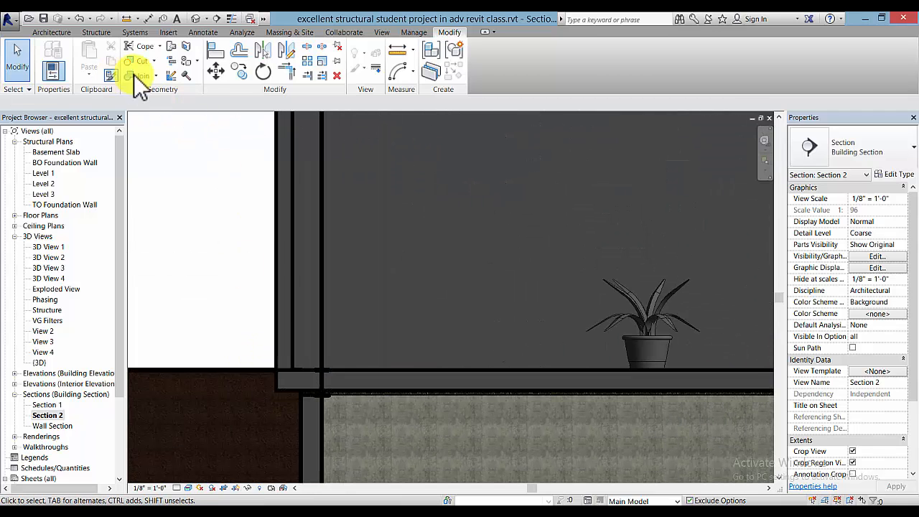
{"action": "left_click", "coordinate": [140, 76]}
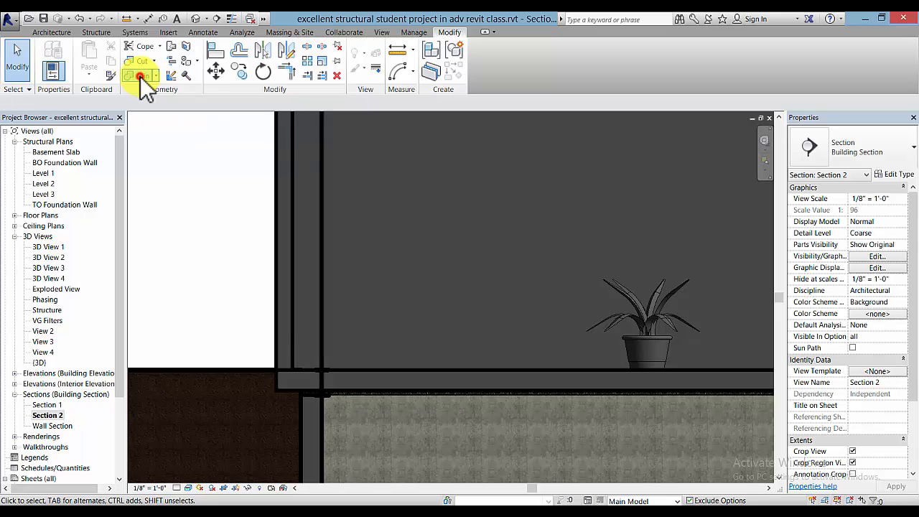
{"action": "left_click", "coordinate": [290, 316]}
{"action": "left_click", "coordinate": [353, 378]}
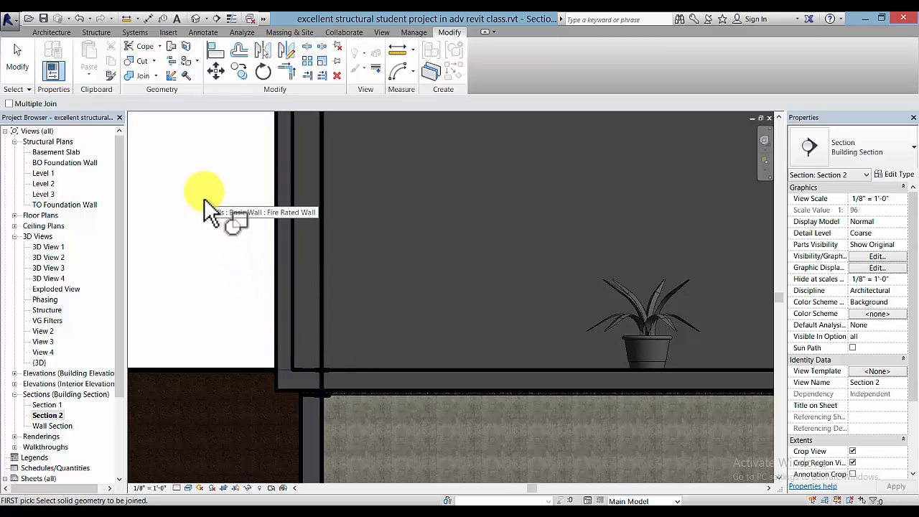
{"action": "key", "text": "Escape"}
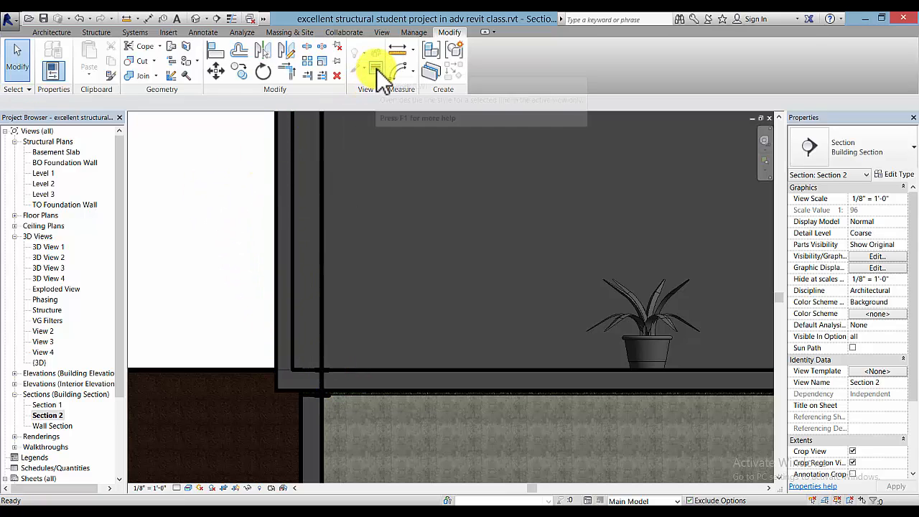
Use Linework with the <Invisible lines> style to hide the vertical line crossing the floor slab at the wall corner
{"action": "left_click", "coordinate": [375, 68]}
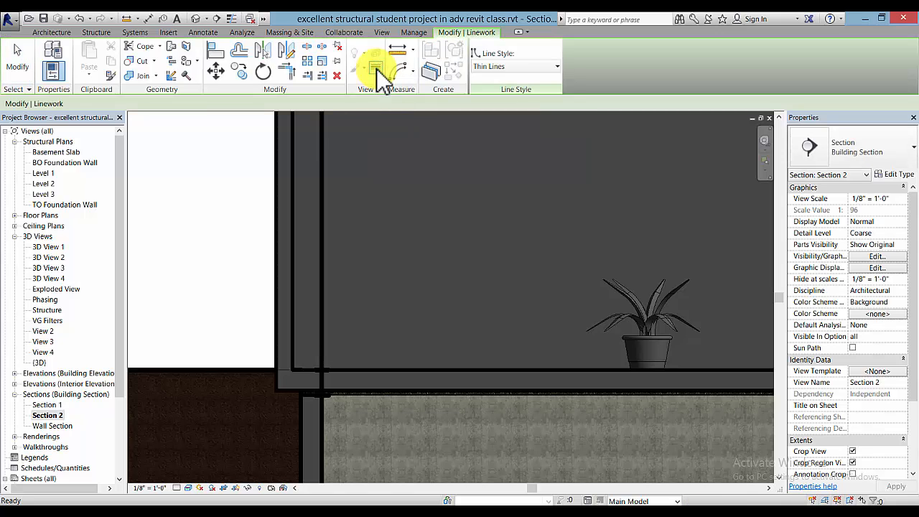
{"action": "left_click", "coordinate": [556, 65]}
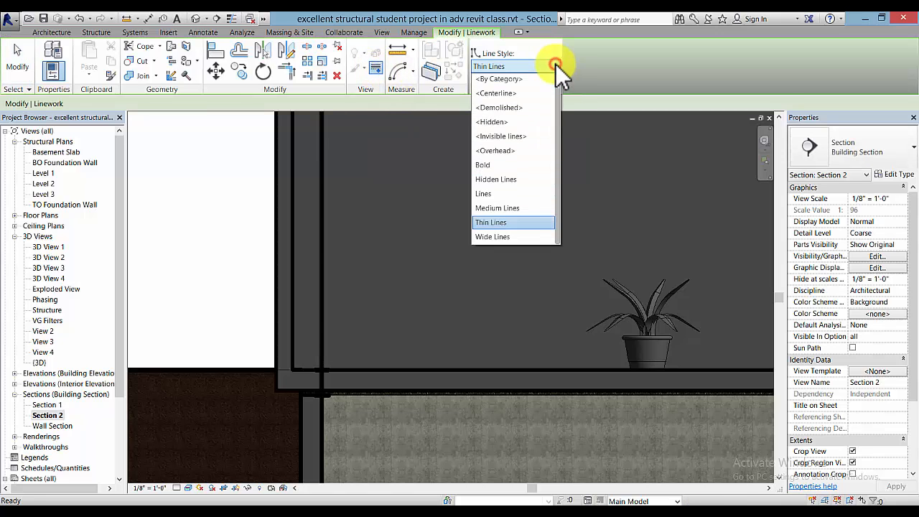
{"action": "left_click", "coordinate": [525, 136]}
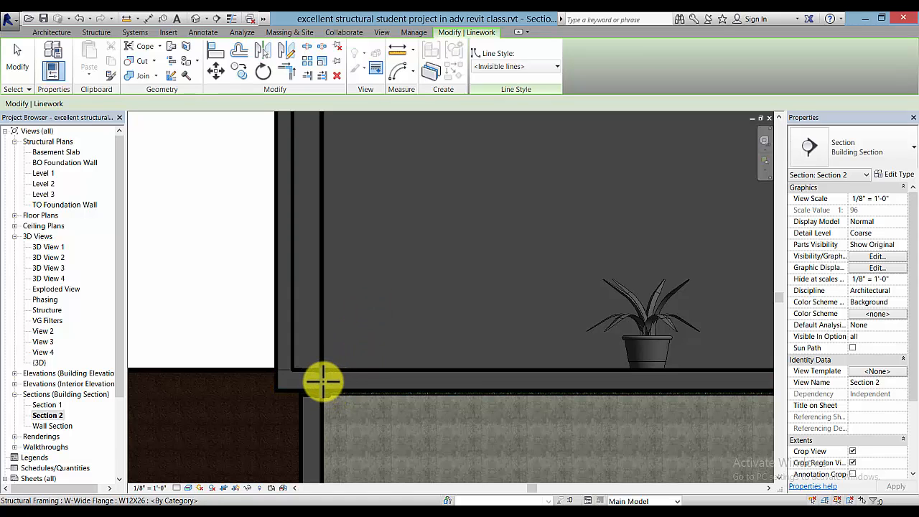
{"action": "scroll", "coordinate": [327, 381], "scroll_direction": "up", "scroll_amount": 3}
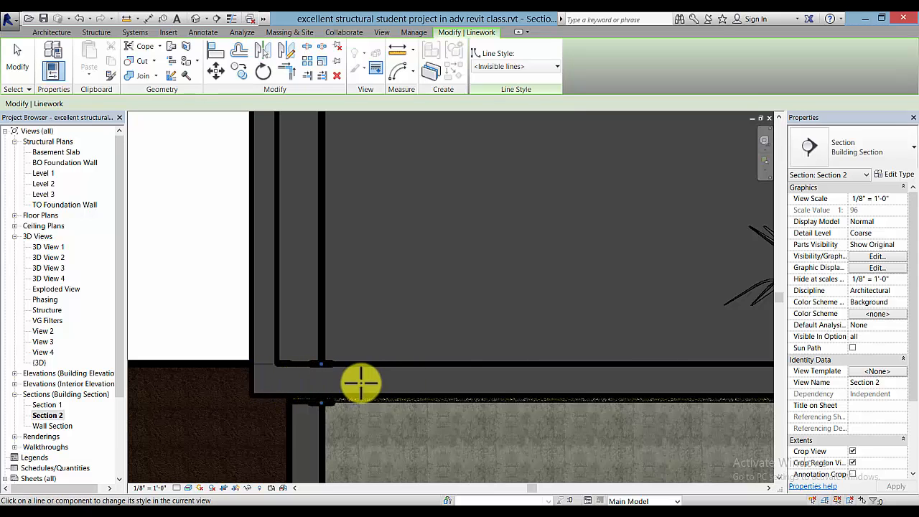
{"action": "key", "text": "Escape"}
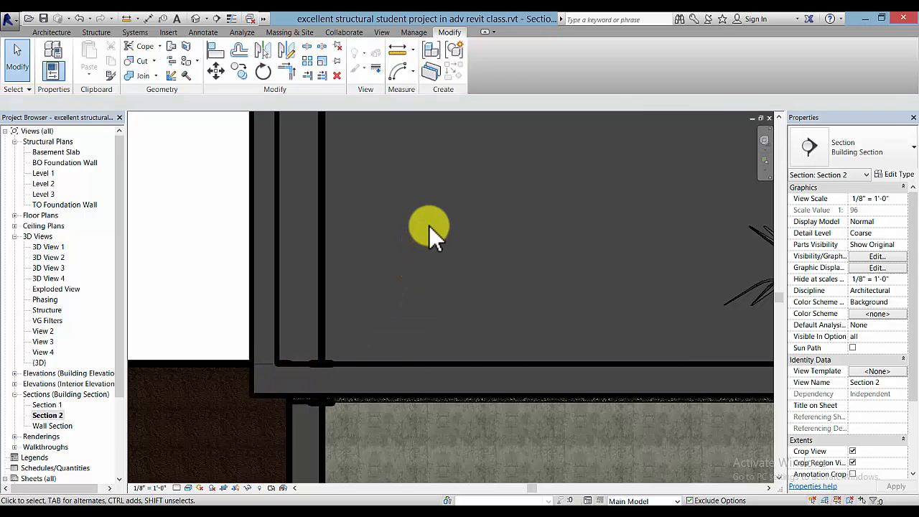
Look at the line styles available for detail lines in Section 2 and leave the command without drawing
{"action": "scroll", "coordinate": [430, 225], "scroll_direction": "down", "scroll_amount": 1}
{"action": "scroll", "coordinate": [442, 243], "scroll_direction": "down", "scroll_amount": 1}
{"action": "middle_click_drag", "start_coordinate": [442, 248], "coordinate": [363, 318]}
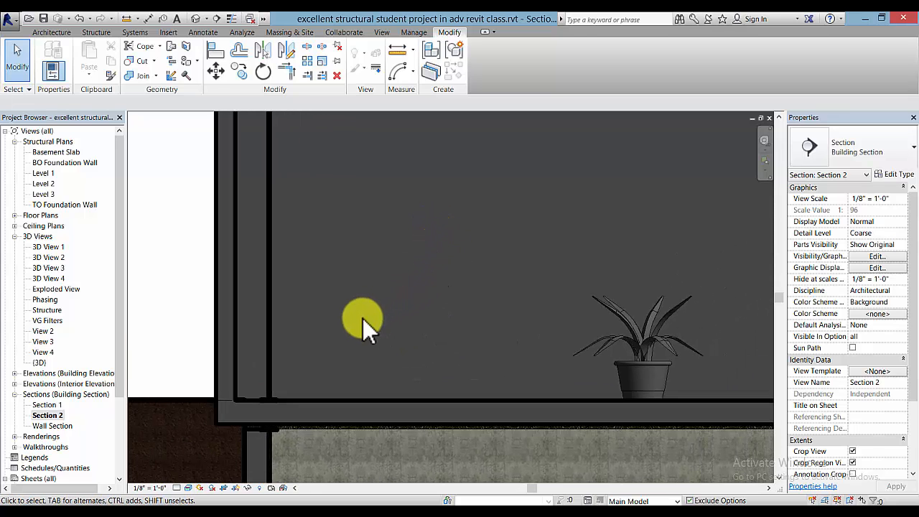
{"action": "left_click", "coordinate": [213, 33]}
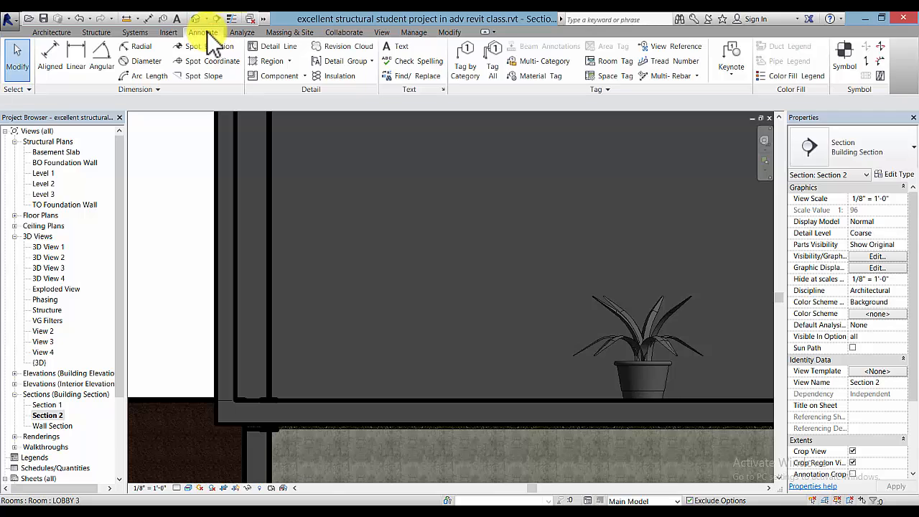
{"action": "left_click", "coordinate": [293, 50]}
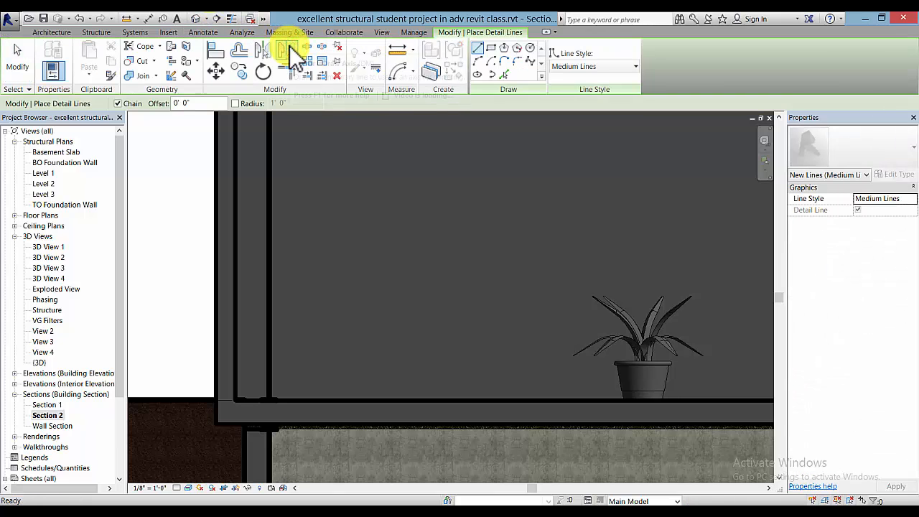
{"action": "left_click", "coordinate": [635, 66]}
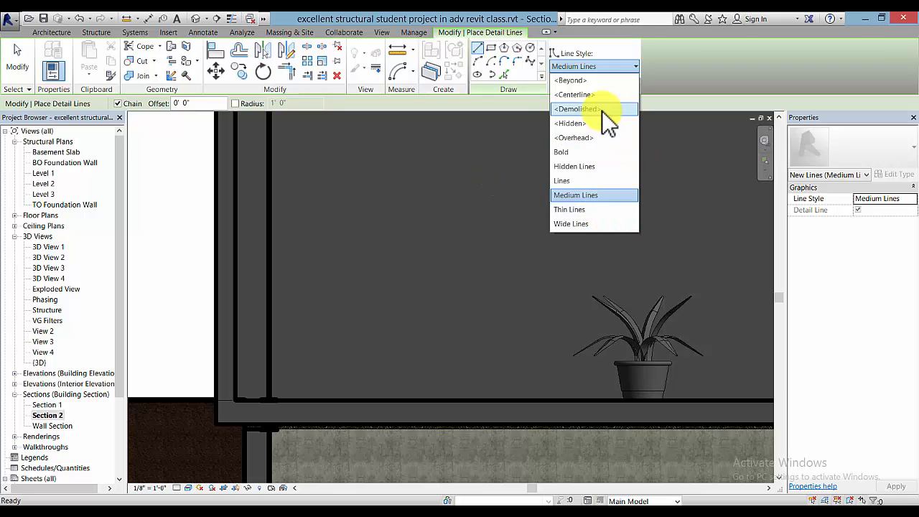
{"action": "key", "text": "Escape"}
{"action": "key", "text": "Escape"}
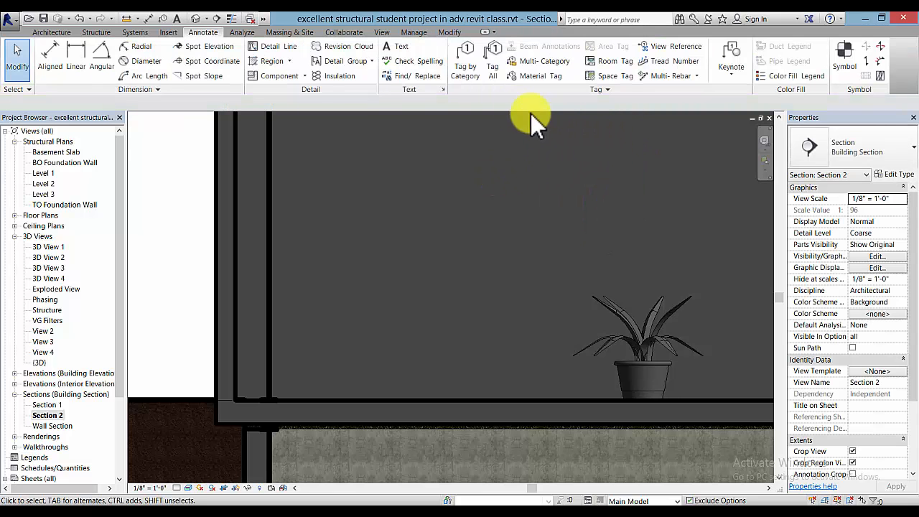
Review the project's line style subcategories with their weights, colors and patterns, without adding a new one
{"action": "left_click", "coordinate": [410, 31]}
{"action": "left_click", "coordinate": [470, 72]}
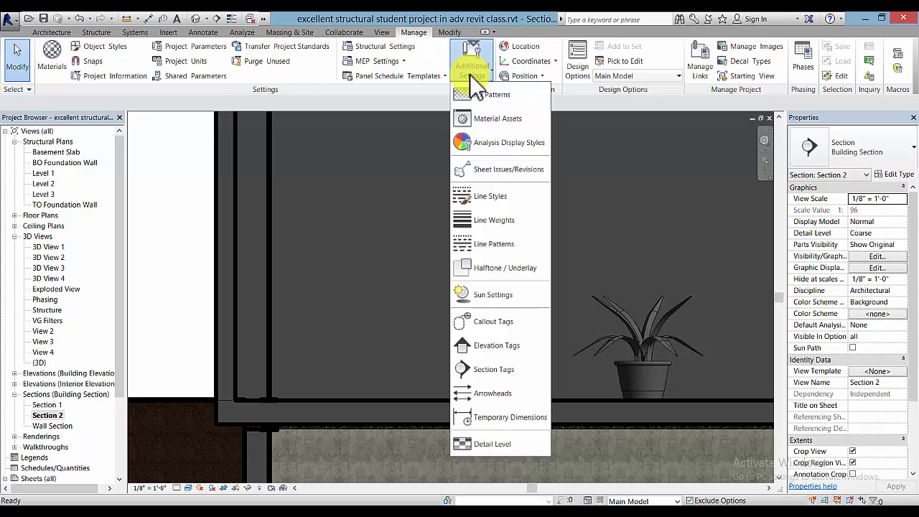
{"action": "left_click", "coordinate": [501, 203]}
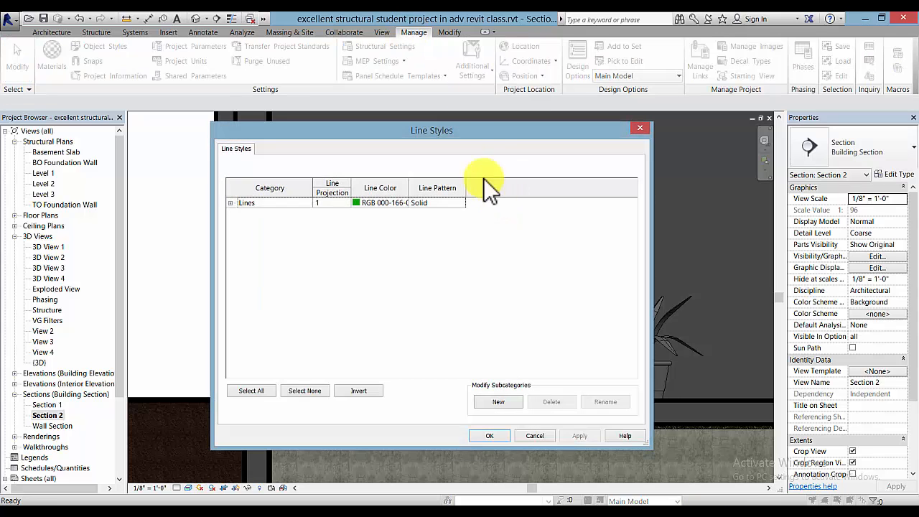
{"action": "left_click_drag", "start_coordinate": [463, 126], "coordinate": [522, 74]}
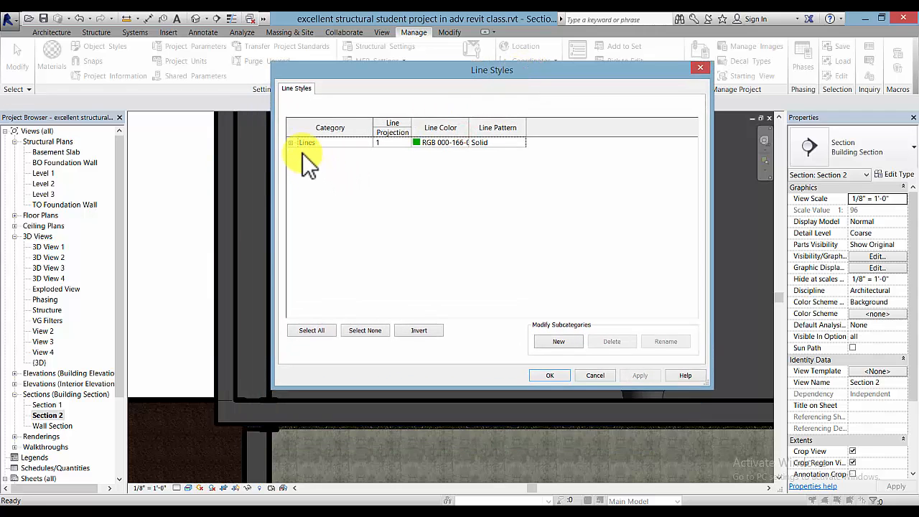
{"action": "left_click", "coordinate": [290, 142]}
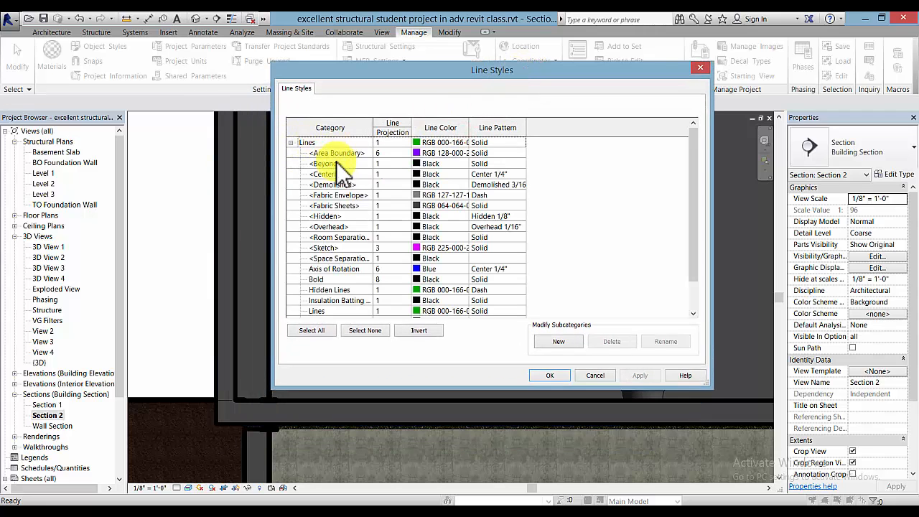
{"action": "left_click_drag", "start_coordinate": [698, 163], "coordinate": [709, 242]}
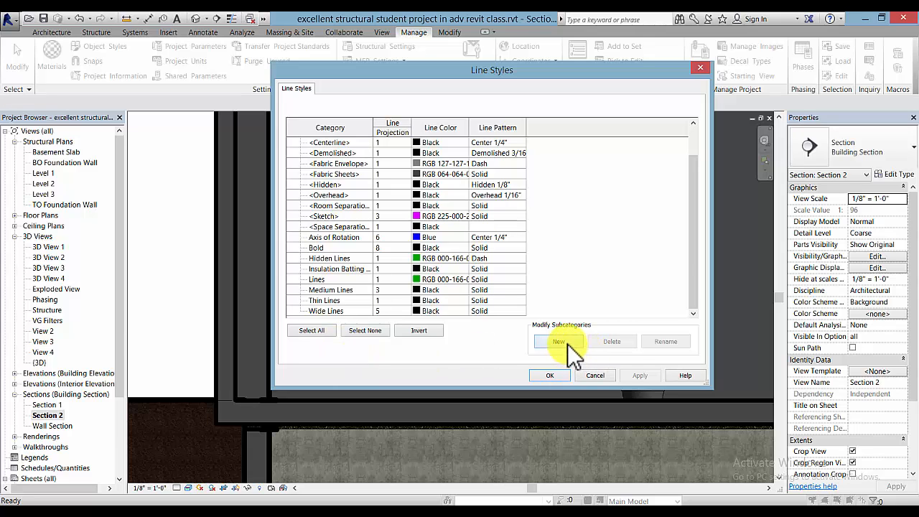
{"action": "left_click_drag", "start_coordinate": [690, 244], "coordinate": [702, 294]}
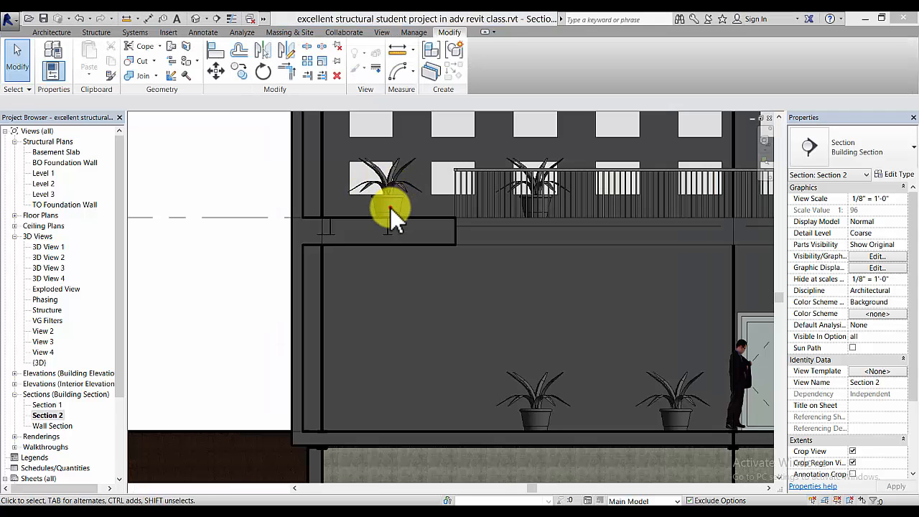
Override the upper-floor potted plant's graphics by element in Section 2, setting its surface transparency to 80
{"action": "left_click", "coordinate": [396, 203]}
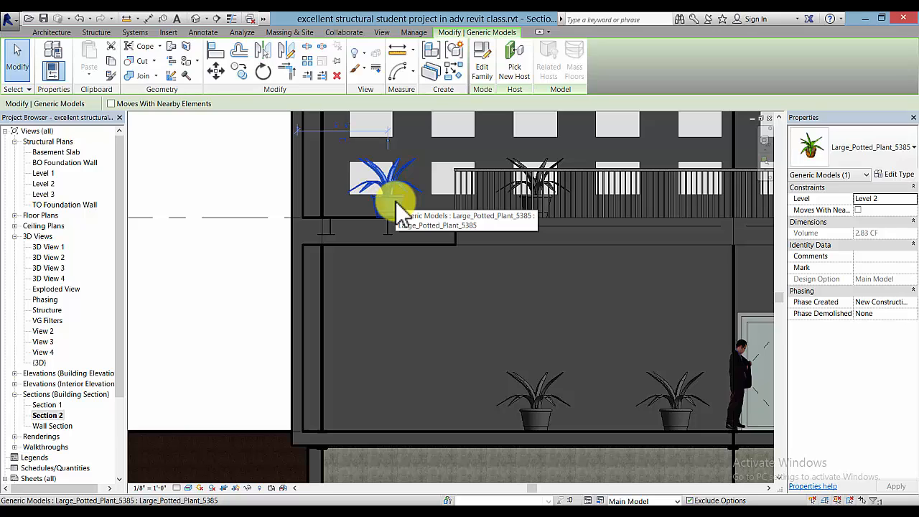
{"action": "right_click", "coordinate": [396, 203]}
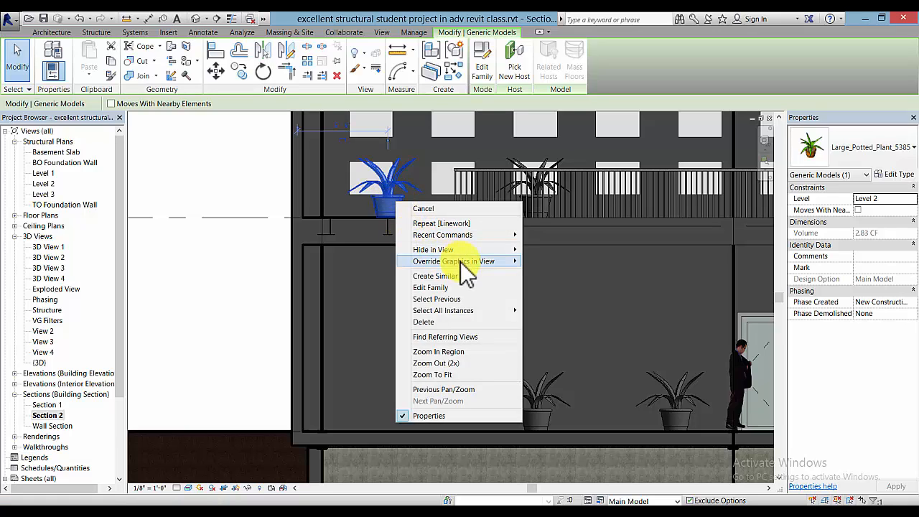
{"action": "mouse_move", "coordinate": [460, 261]}
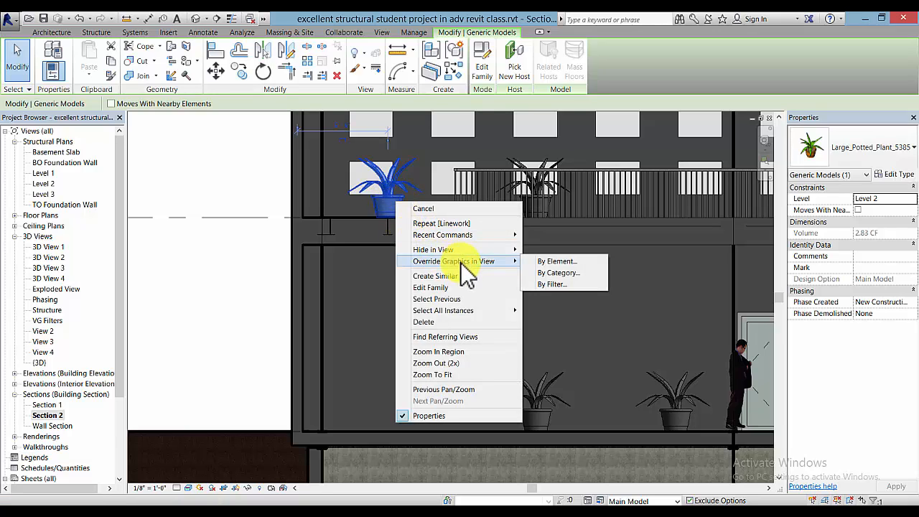
{"action": "left_click", "coordinate": [574, 261]}
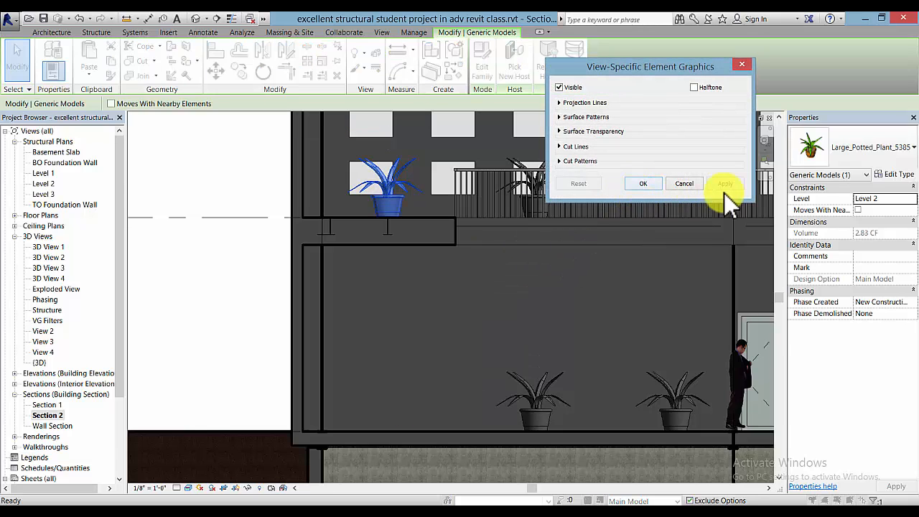
{"action": "left_click", "coordinate": [559, 131]}
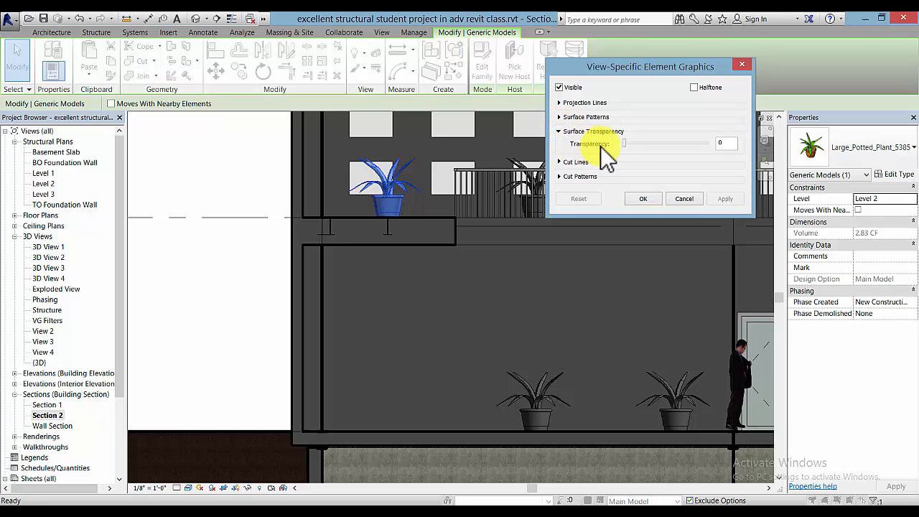
{"action": "left_click_drag", "start_coordinate": [624, 143], "coordinate": [688, 143]}
{"action": "left_click", "coordinate": [725, 199]}
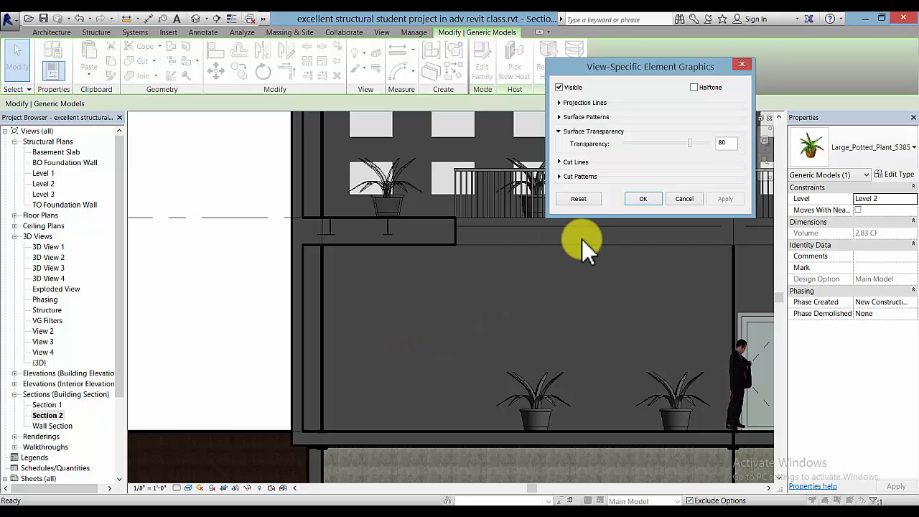
Examine the plant's override options for cut lines, cut patterns, surface patterns and projection lines
{"action": "left_click", "coordinate": [566, 162]}
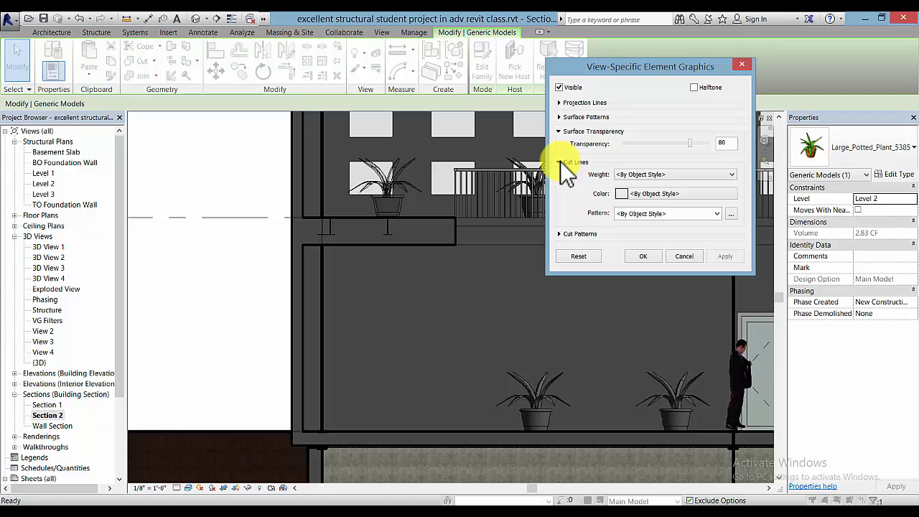
{"action": "left_click", "coordinate": [560, 233]}
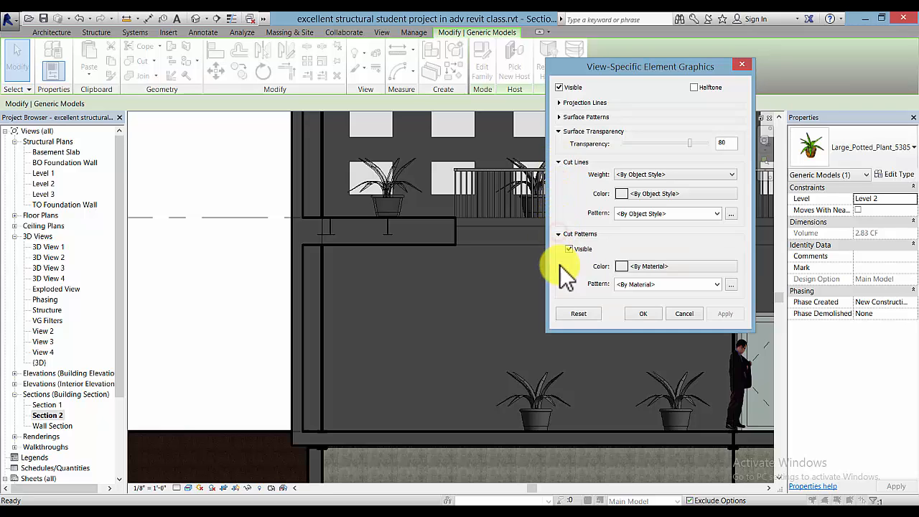
{"action": "left_click", "coordinate": [559, 116]}
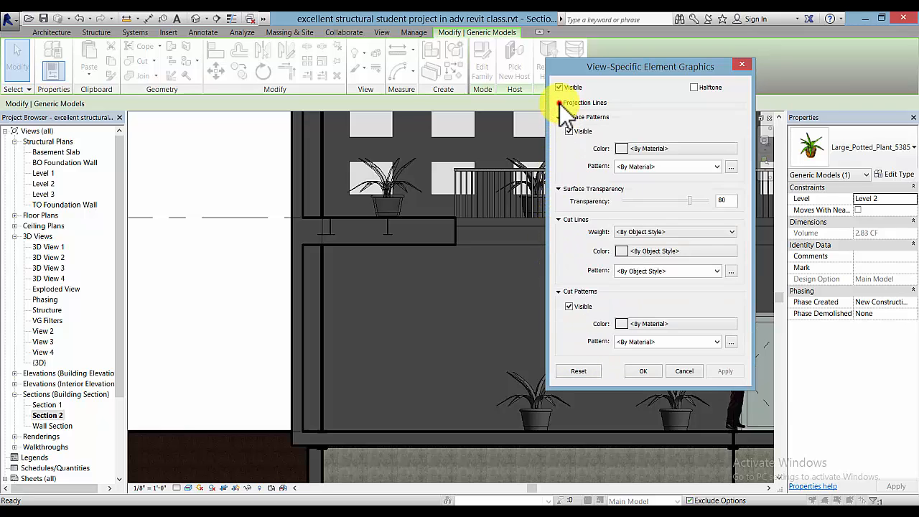
{"action": "left_click", "coordinate": [560, 103]}
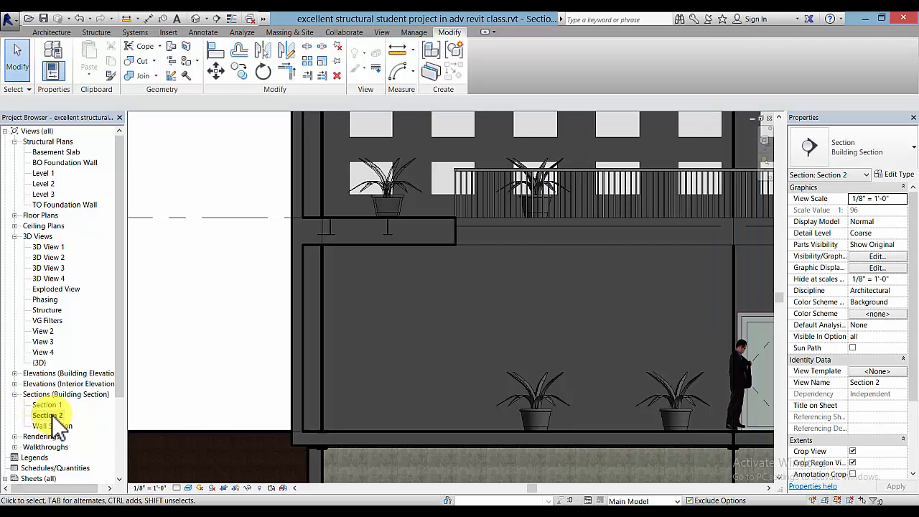
Look through the view templates available for Section 2, including Structural Framing Elevation, Architectural Elevation and Architectural Section, without applying one
{"action": "right_click", "coordinate": [51, 416]}
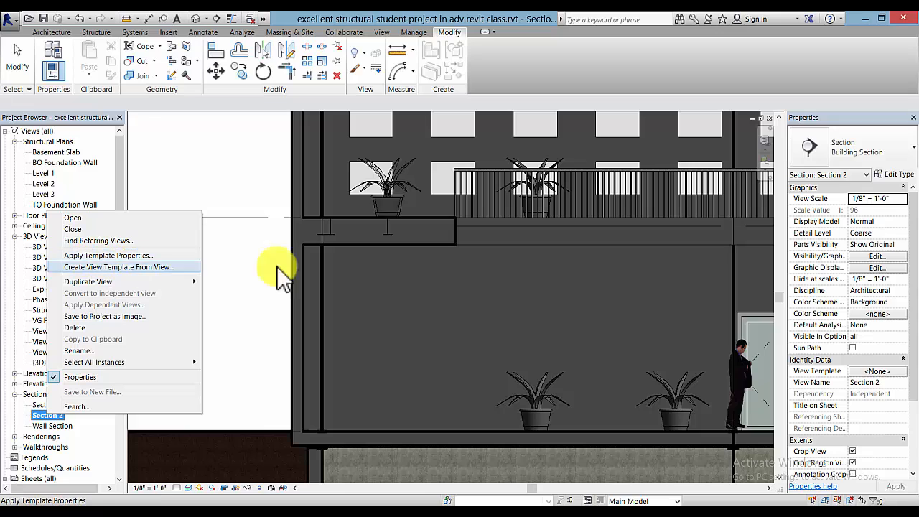
{"action": "left_click", "coordinate": [914, 374]}
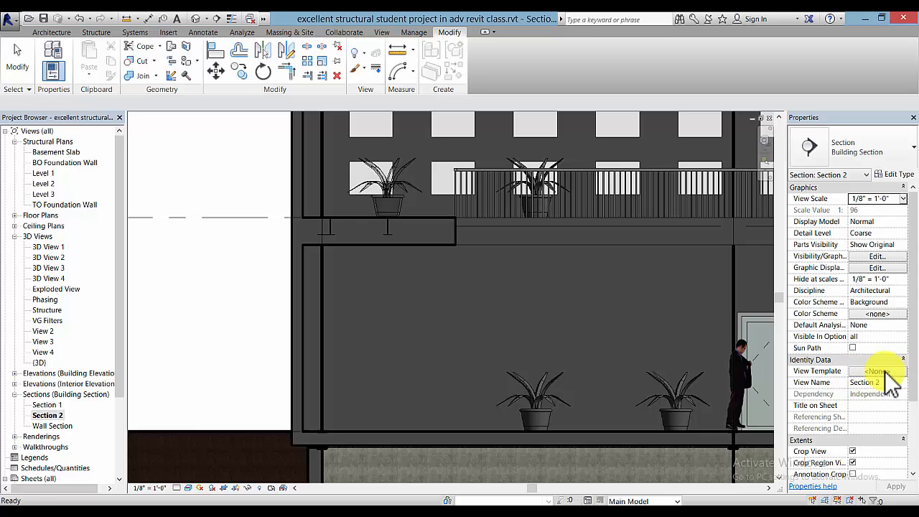
{"action": "left_click", "coordinate": [888, 373]}
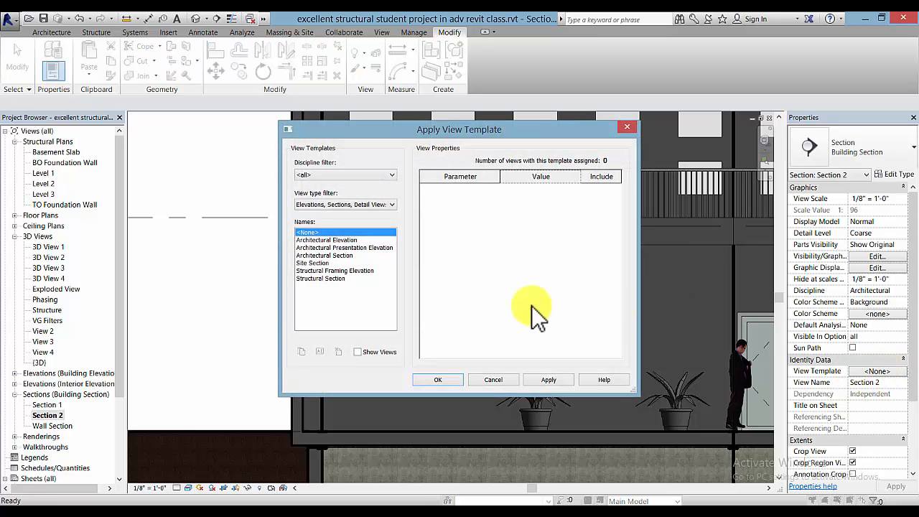
{"action": "left_click", "coordinate": [342, 270]}
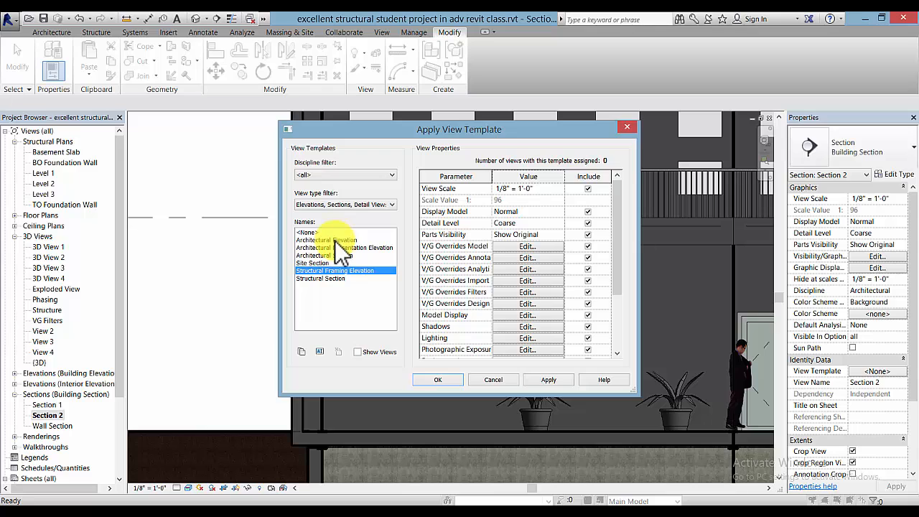
{"action": "left_click", "coordinate": [335, 240]}
{"action": "left_click", "coordinate": [331, 255]}
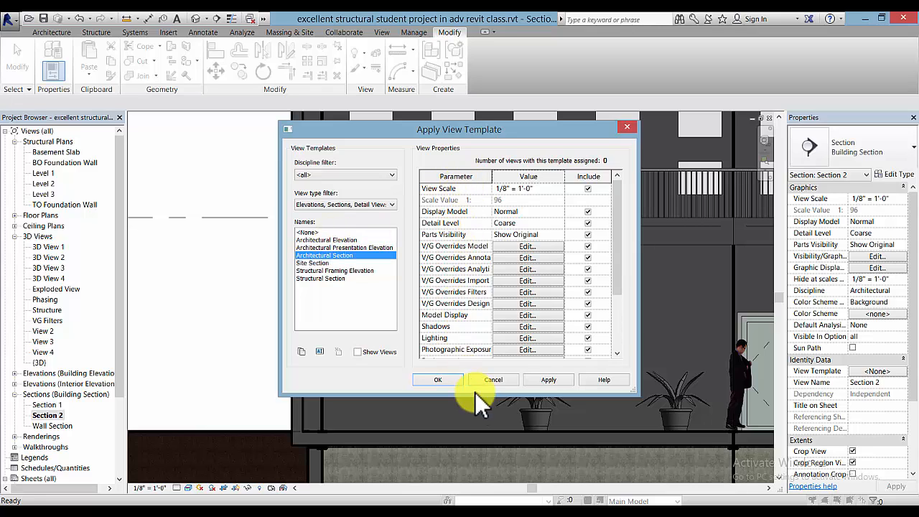
{"action": "left_click", "coordinate": [494, 380]}
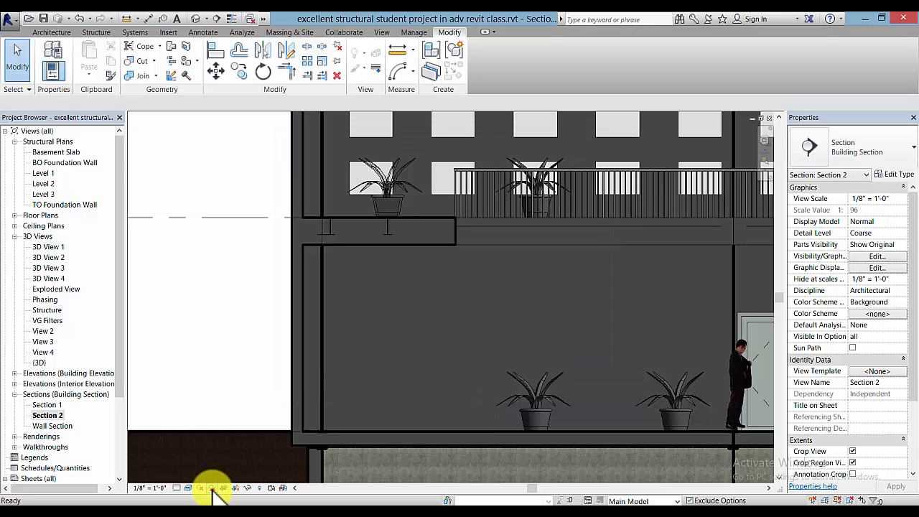
Turn on shadows in the Section 2 view and bring more of the building into view
{"action": "left_click", "coordinate": [212, 488]}
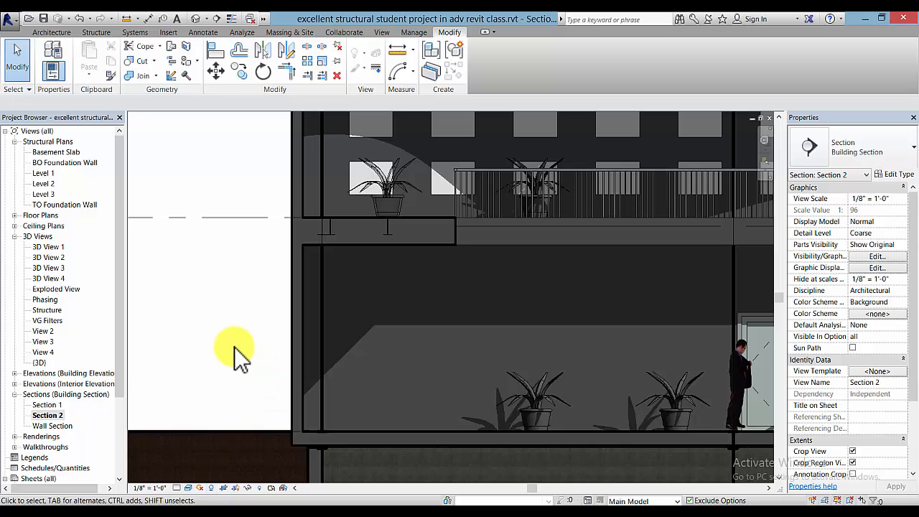
{"action": "scroll", "coordinate": [234, 355], "scroll_direction": "down", "scroll_amount": 2}
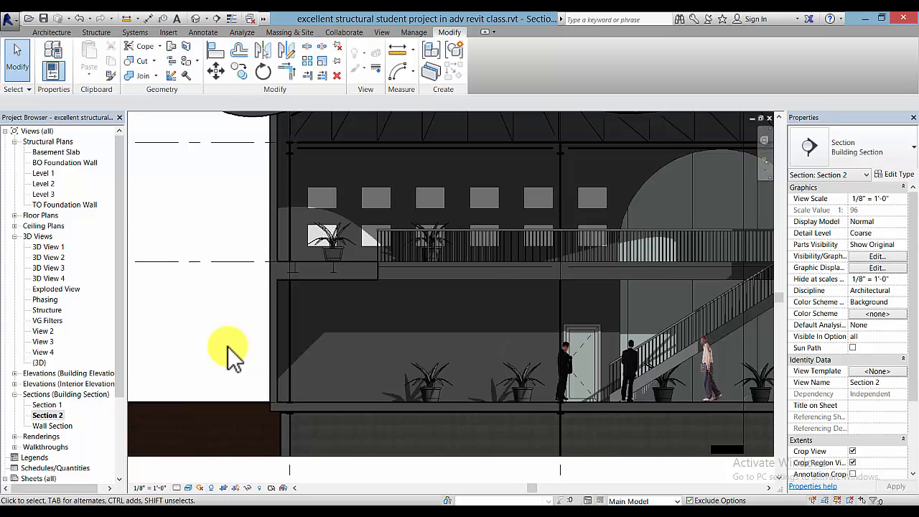
{"action": "middle_click_drag", "start_coordinate": [235, 355], "coordinate": [332, 370]}
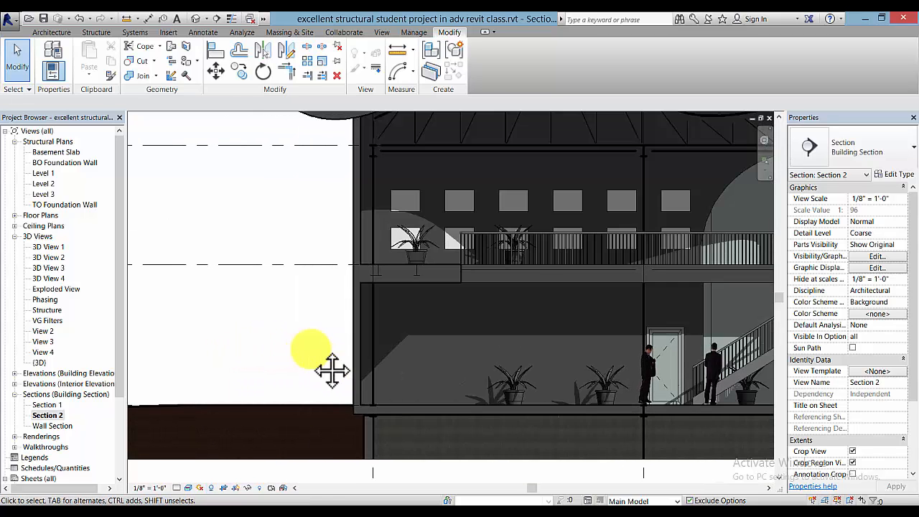